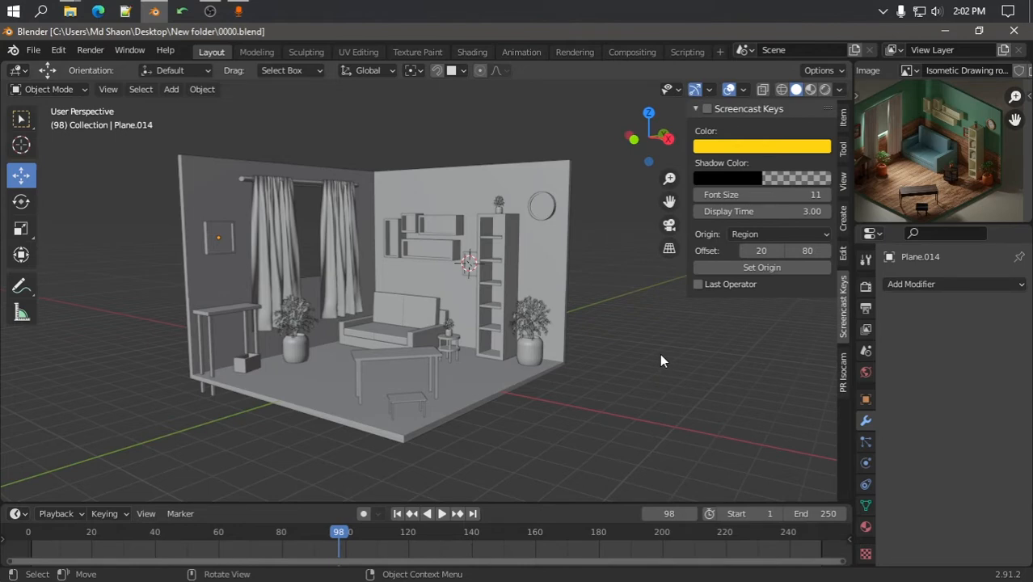
Orbit and zoom around the grey room model to inspect it from several angles
scroll(660, 353, down, 3)
middle_drag(654, 353, 380, 342)
scroll(624, 371, up, 3)
scroll(442, 352, up, 4)
scroll(441, 351, down, 5)
scroll(472, 364, up, 4)
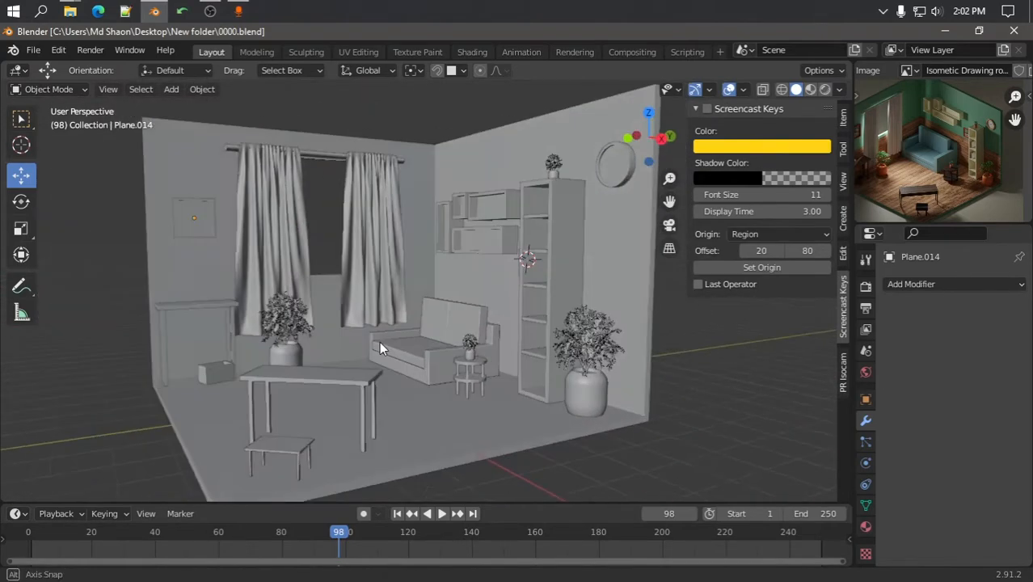
scroll(396, 345, down, 5)
middle_drag(432, 363, 396, 360)
scroll(396, 361, up, 1)
scroll(396, 362, down, 3)
scroll(396, 362, up, 3)
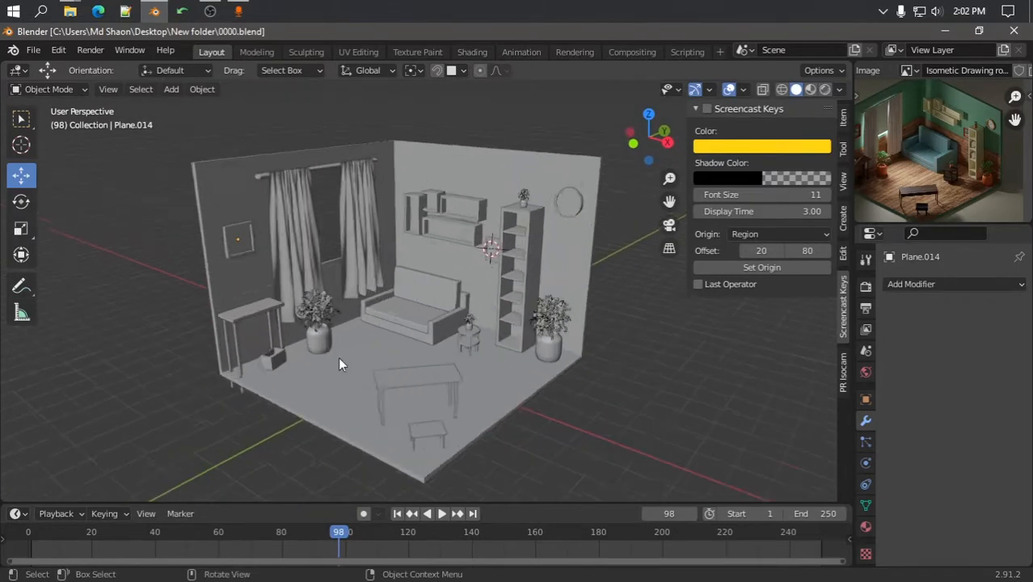
scroll(338, 358, up, 1)
scroll(417, 340, down, 2)
scroll(419, 339, up, 2)
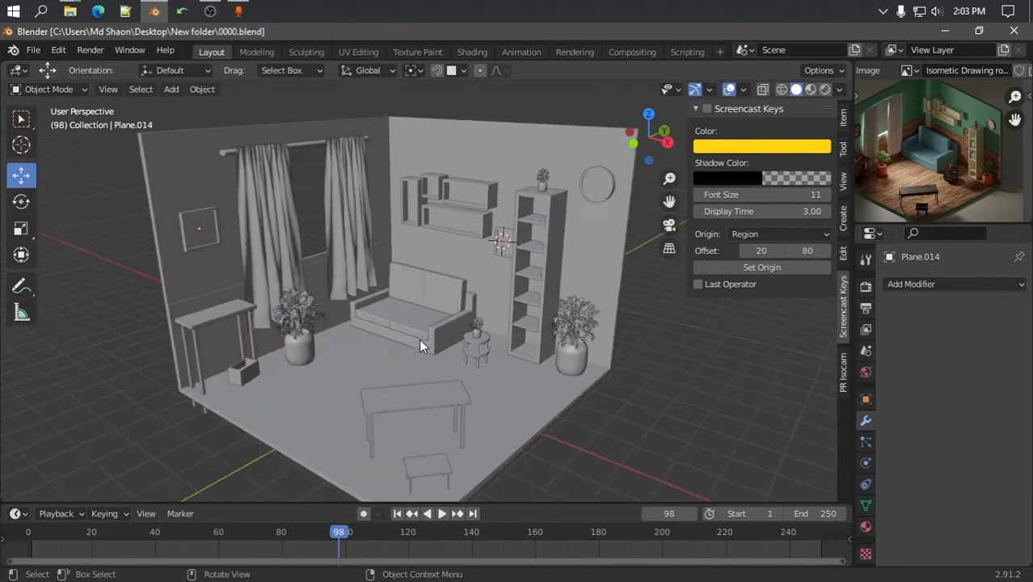
scroll(428, 340, up, 1)
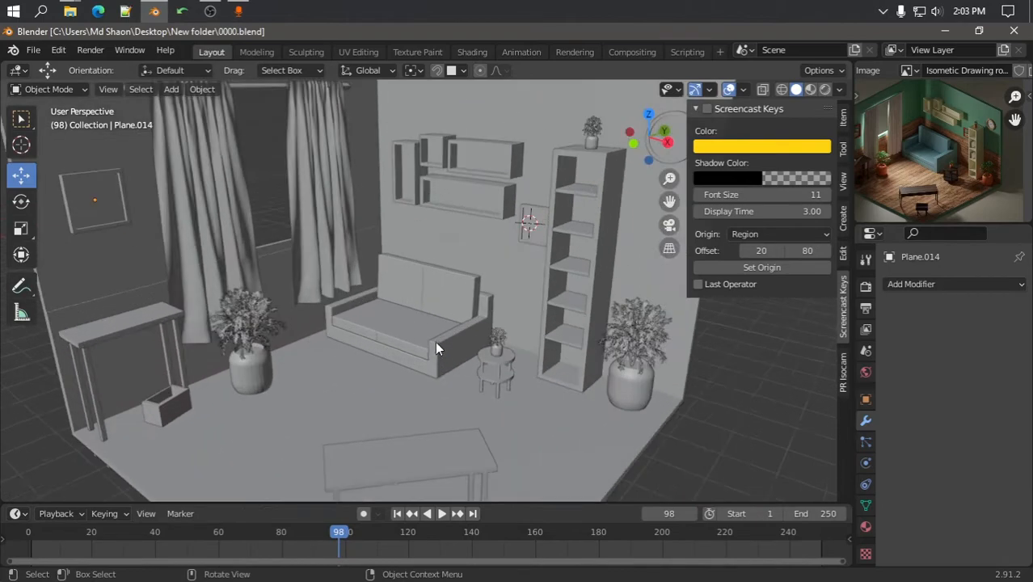
scroll(436, 342, down, 2)
middle_drag(437, 343, 420, 332)
scroll(413, 336, up, 2)
scroll(412, 329, down, 2)
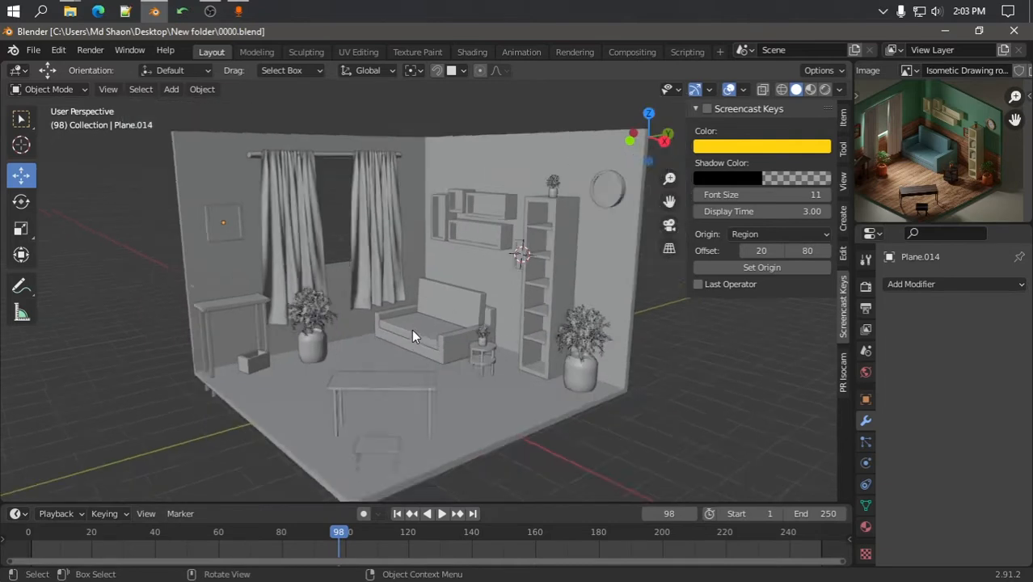
middle_drag(515, 301, 564, 346)
scroll(522, 311, up, 1)
scroll(514, 314, down, 3)
scroll(541, 326, up, 2)
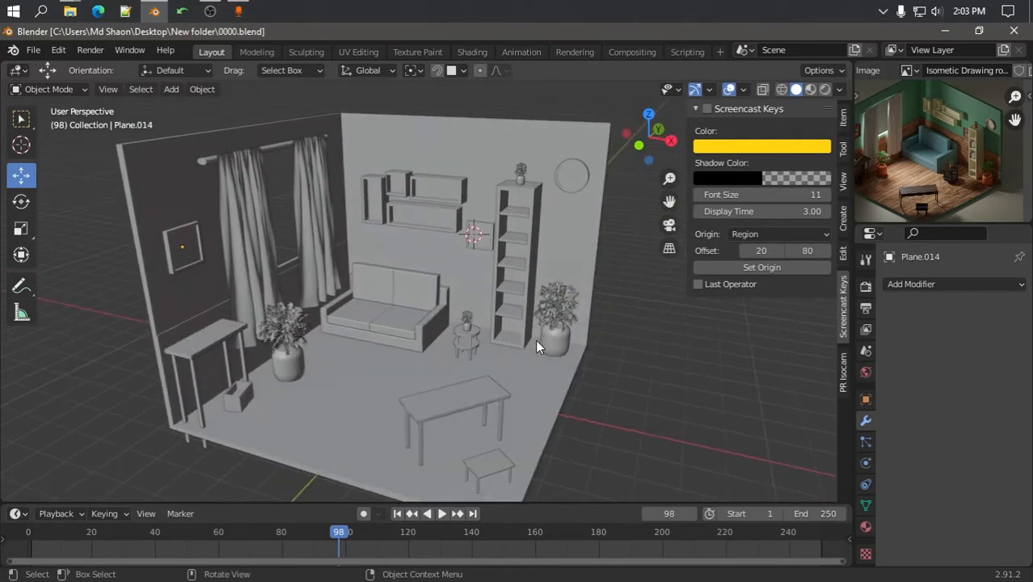
scroll(493, 240, down, 3)
View the room from above and switch to the Shading workspace
mouse_move(493, 240)
middle_down()
mouse_move(430, 274)
mouse_move(489, 268)
mouse_move(418, 313)
mouse_move(499, 279)
mouse_move(365, 250)
mouse_move(402, 314)
mouse_move(489, 266)
middle_up()
scroll(485, 278, up, 3)
scroll(475, 270, down, 2)
click(473, 52)
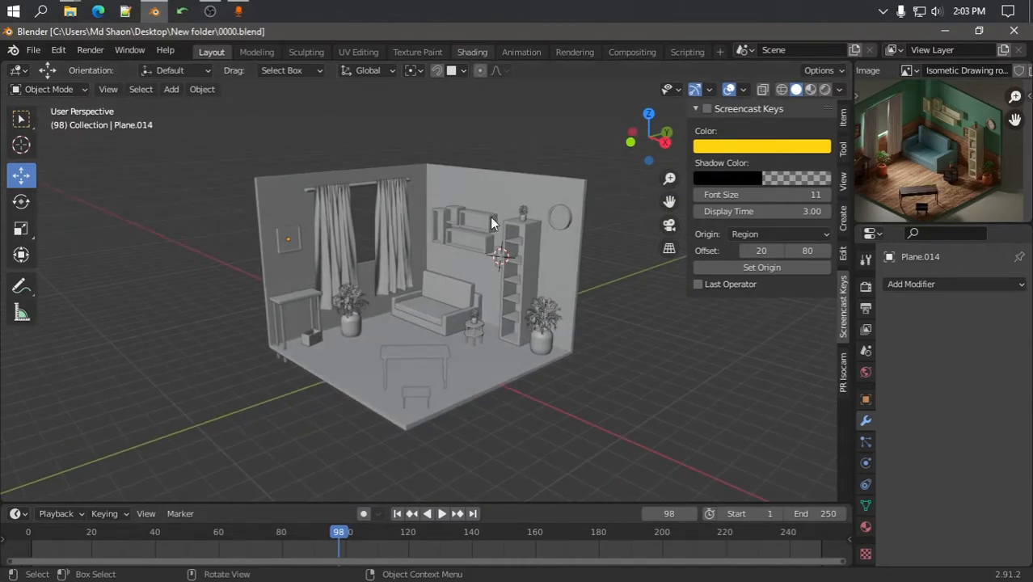
scroll(503, 247, down, 3)
Select the room shell and give it a new material named room
mouse_move(540, 232)
middle_down()
mouse_move(568, 209)
mouse_move(532, 273)
middle_up()
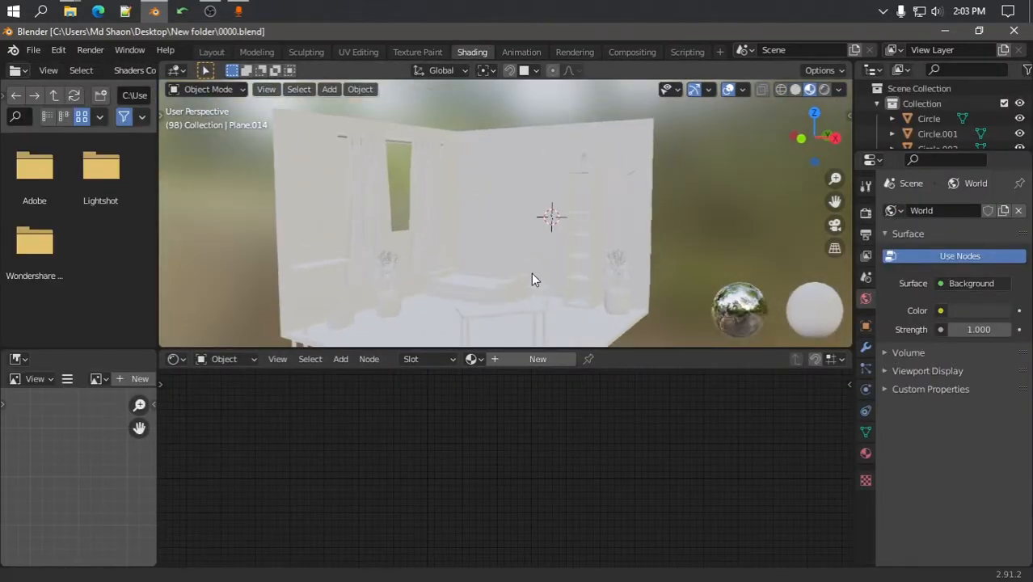
click(474, 144)
middle_drag(474, 144, 545, 205)
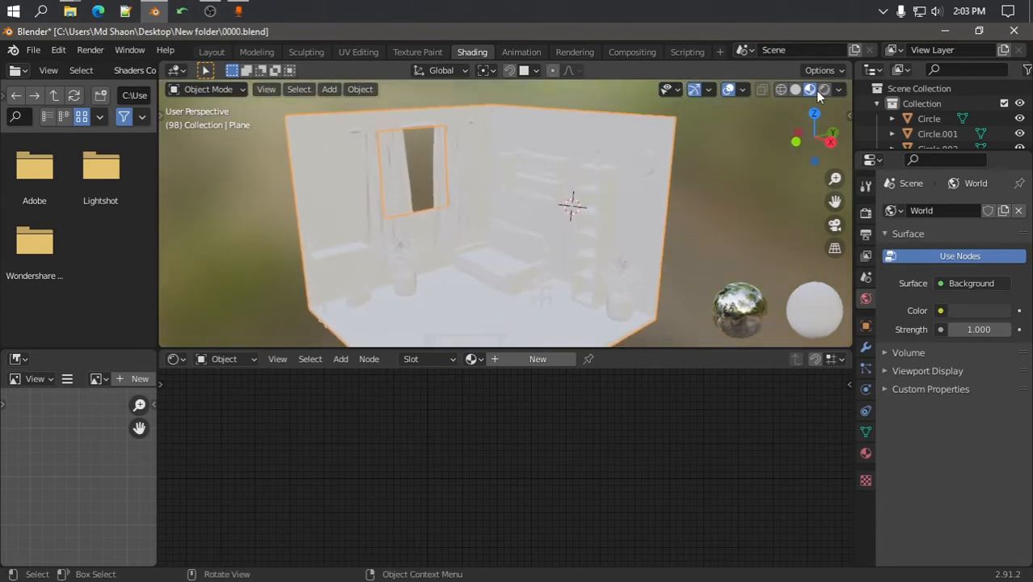
click(538, 359)
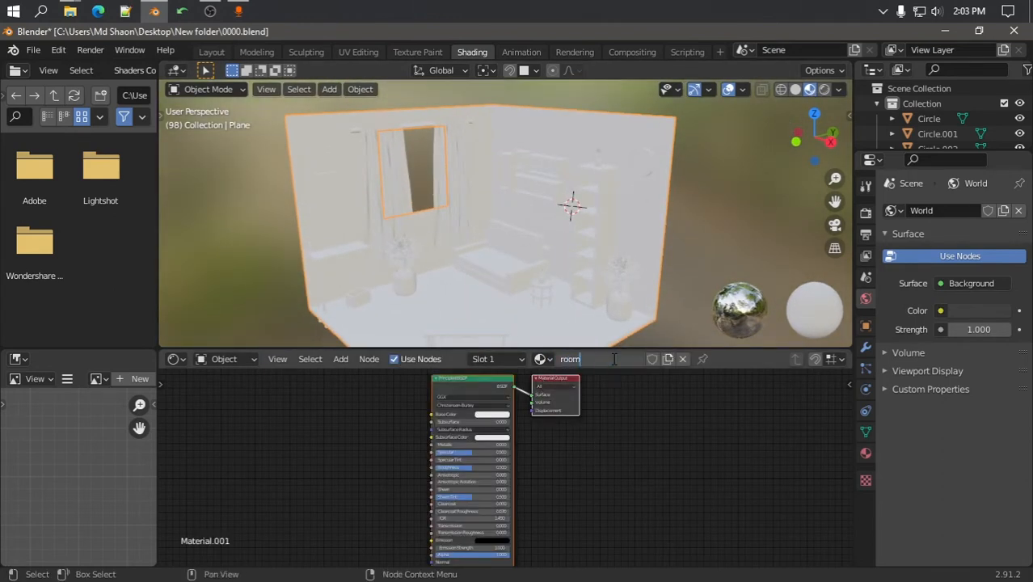
Load the isometric room reference picture into the image viewer
scroll(597, 405, up, 3)
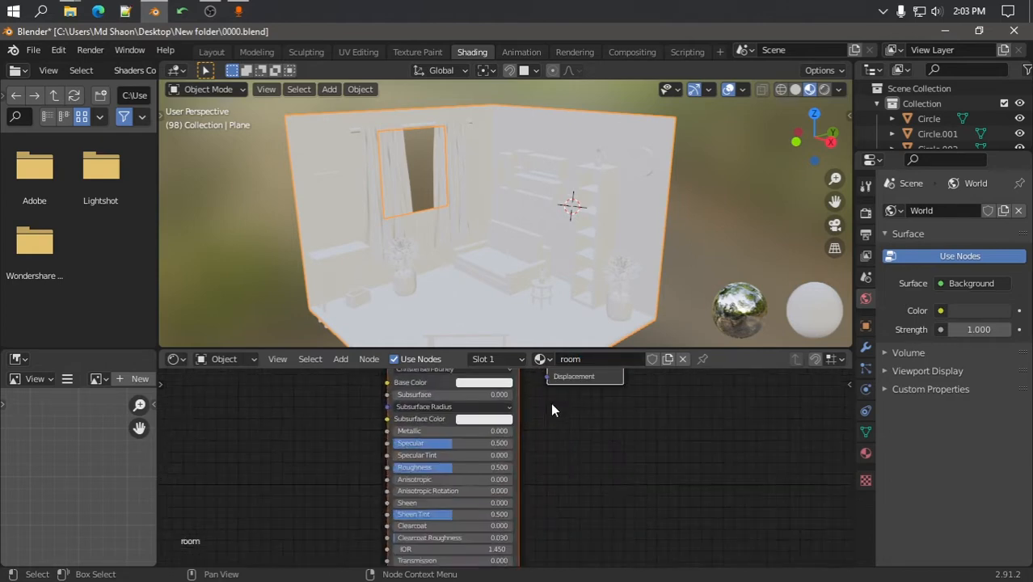
scroll(608, 508, up, 1)
click(585, 483)
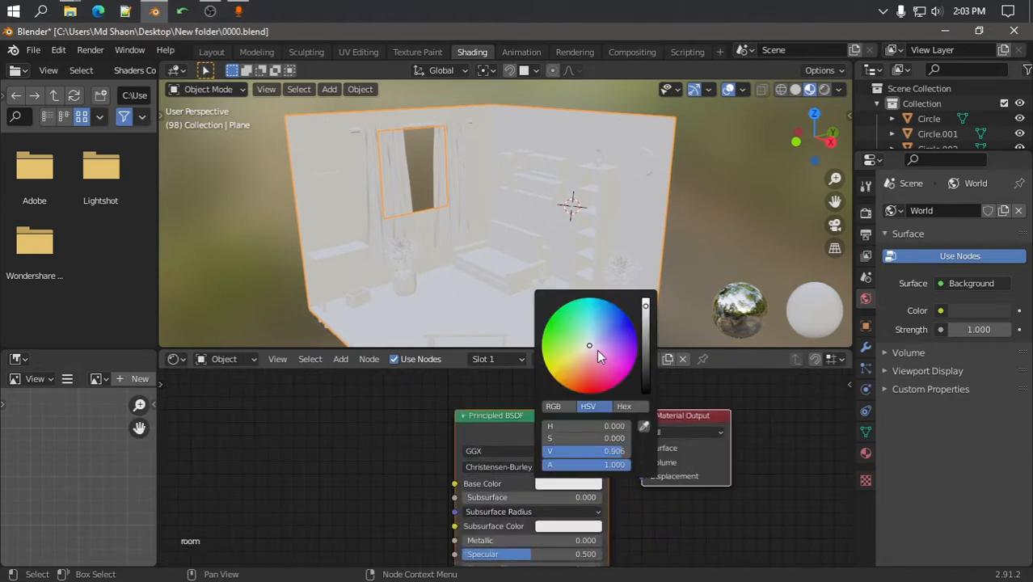
click(98, 378)
click(101, 397)
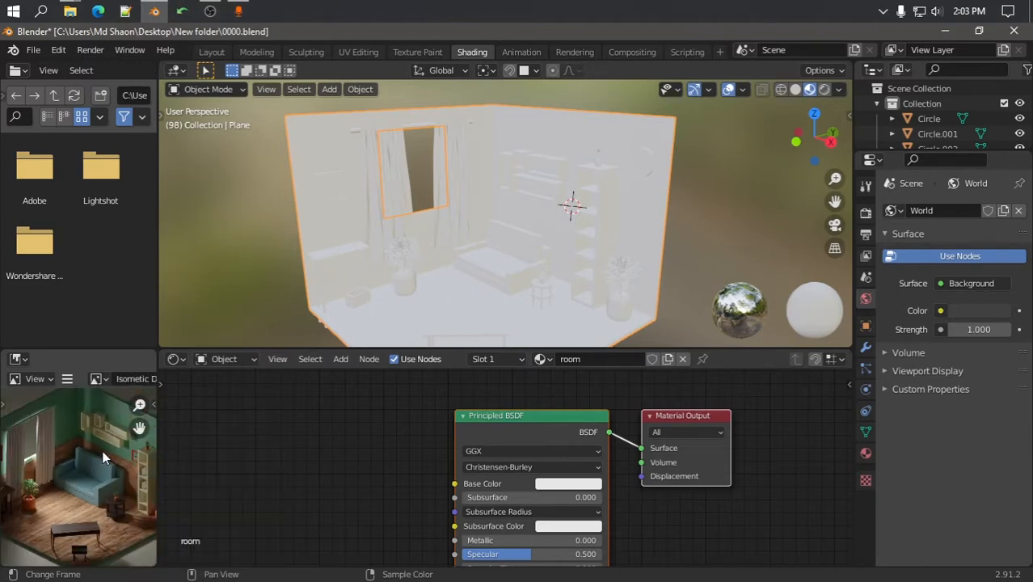
scroll(101, 454, down, 3)
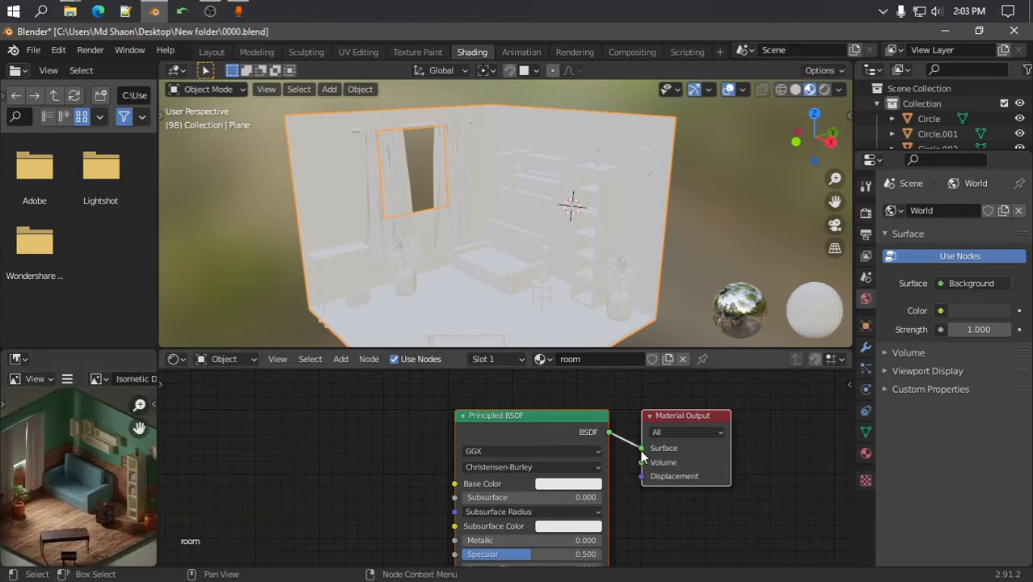
scroll(89, 437, down, 1)
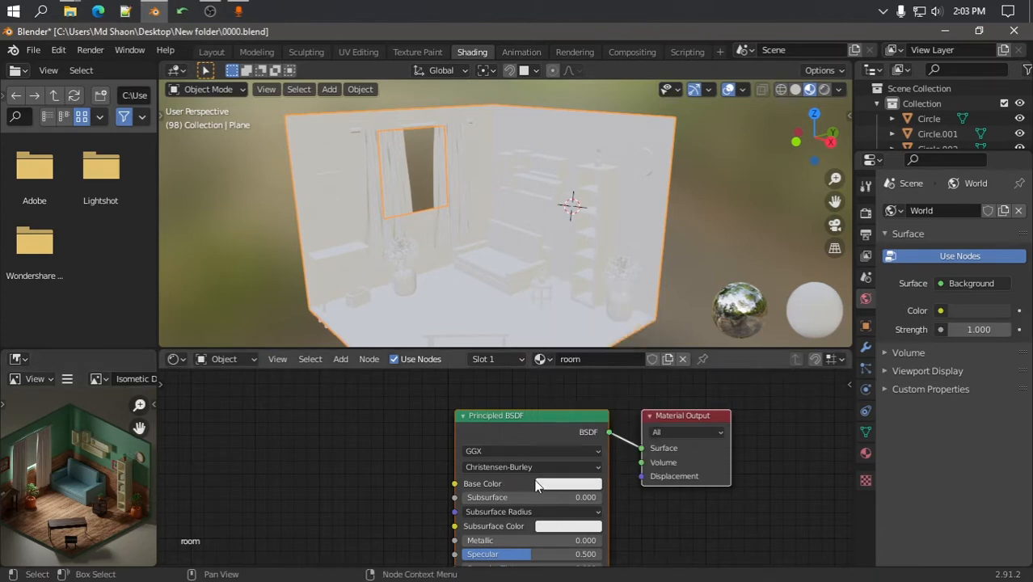
Eyedrop the teal wall colour from the reference as Base Color, brightened to HSV 0.397, 0.263, 0.549
click(568, 484)
click(644, 427)
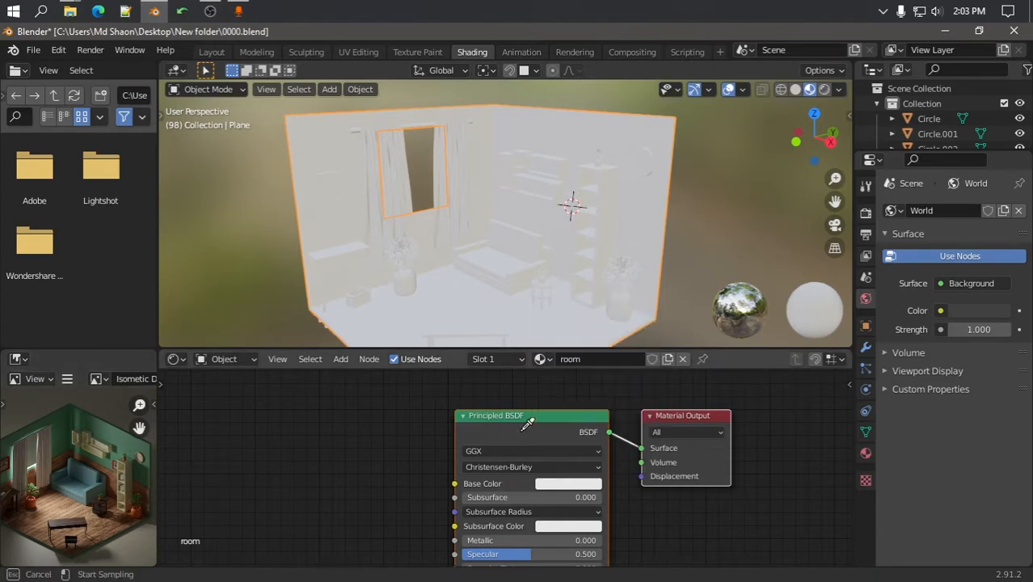
click(114, 428)
click(567, 482)
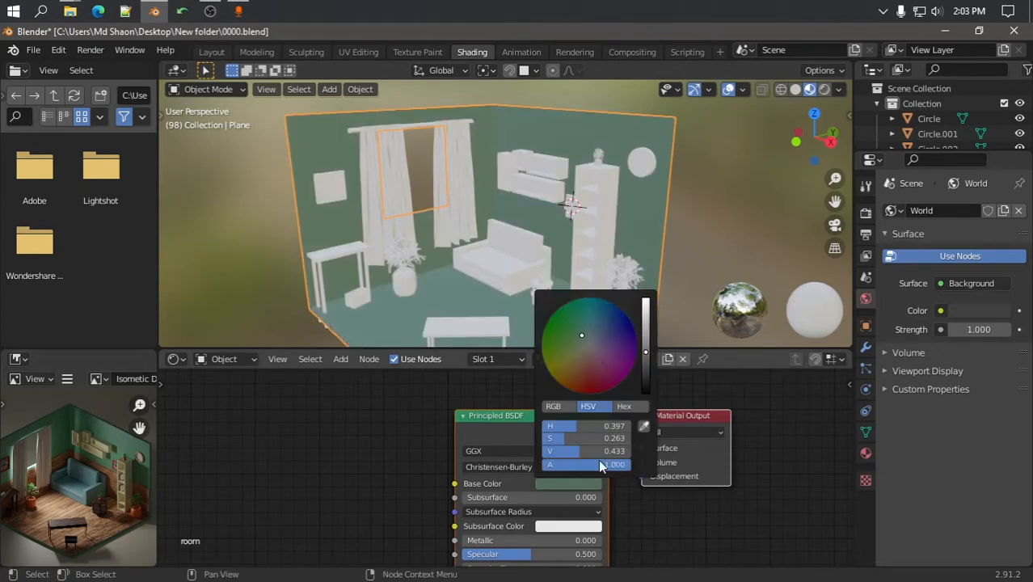
drag(646, 354, 645, 341)
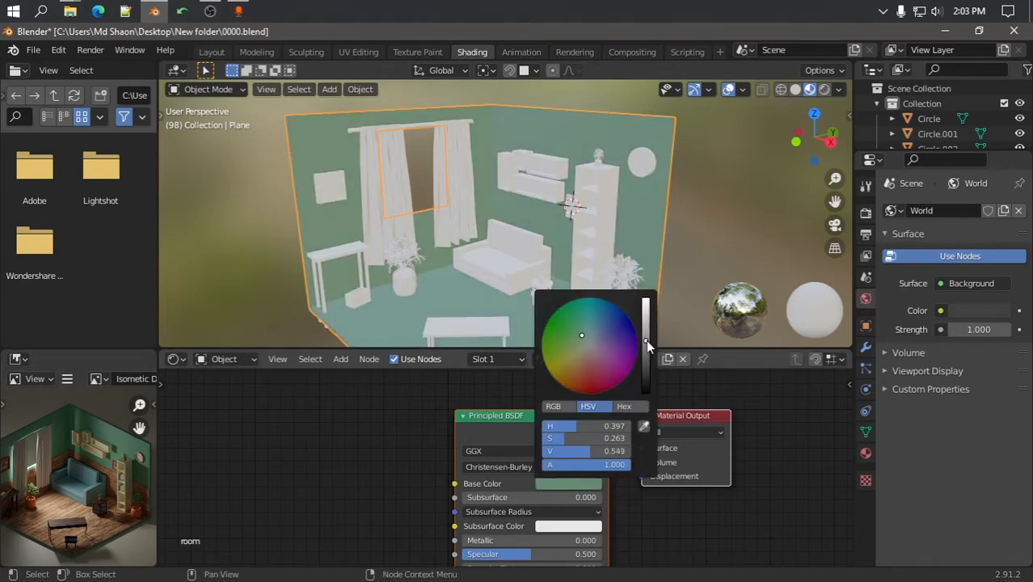
click(736, 242)
middle_drag(746, 239, 723, 248)
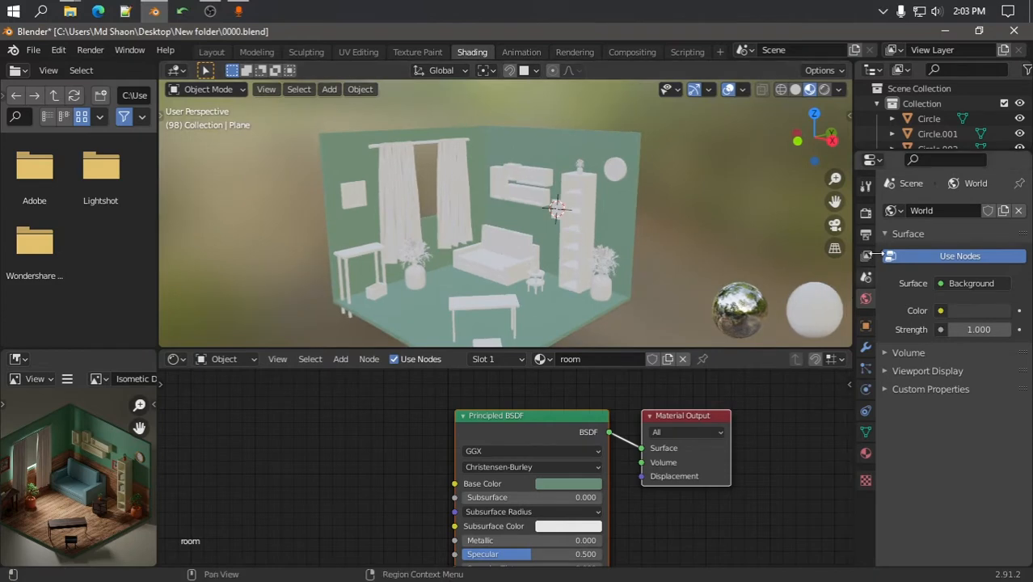
click(866, 213)
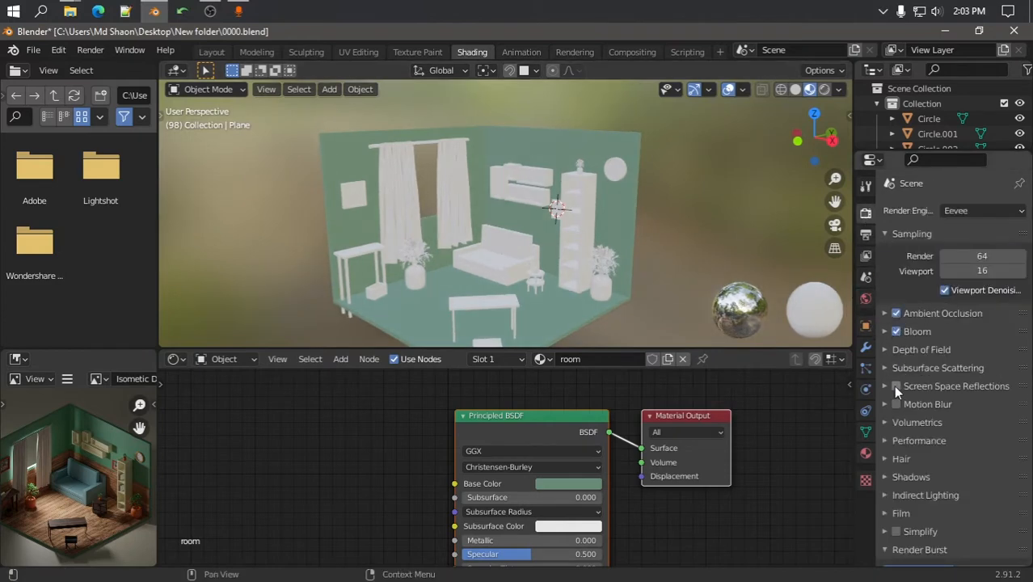
Set the Ambient Occlusion distance to 10 m and enable Screen Space Reflections in Eevee
click(885, 313)
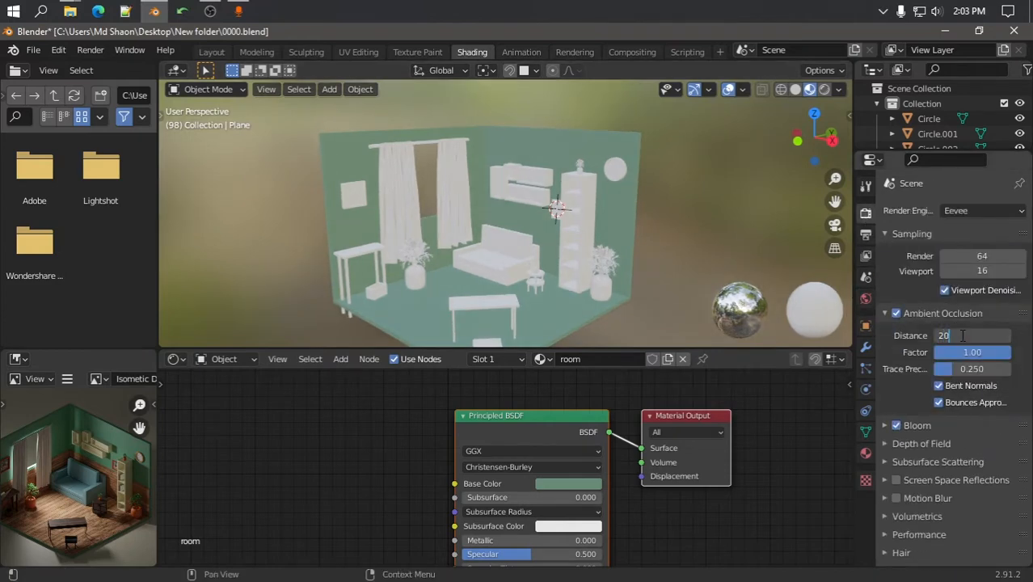
key(Return)
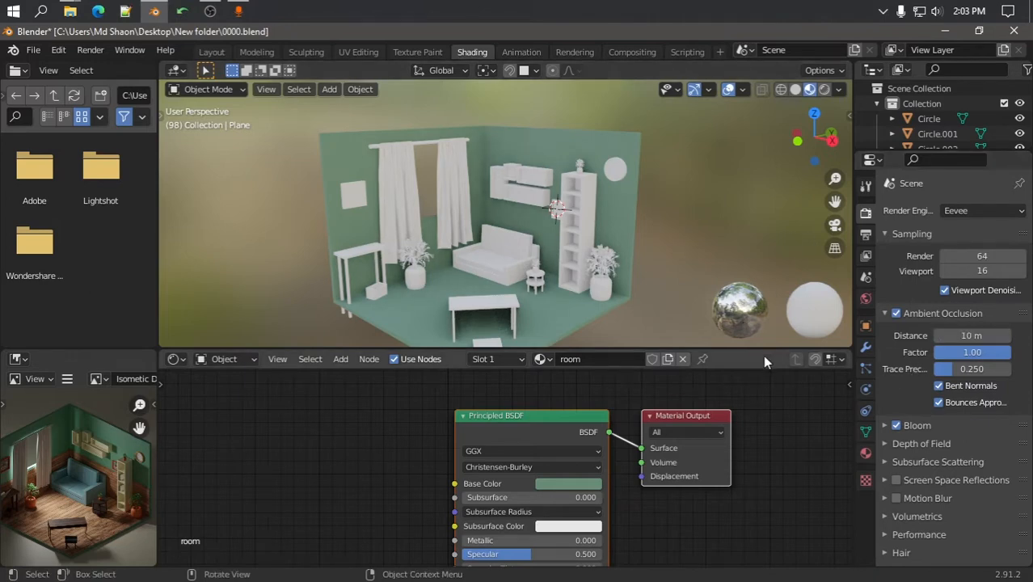
click(897, 479)
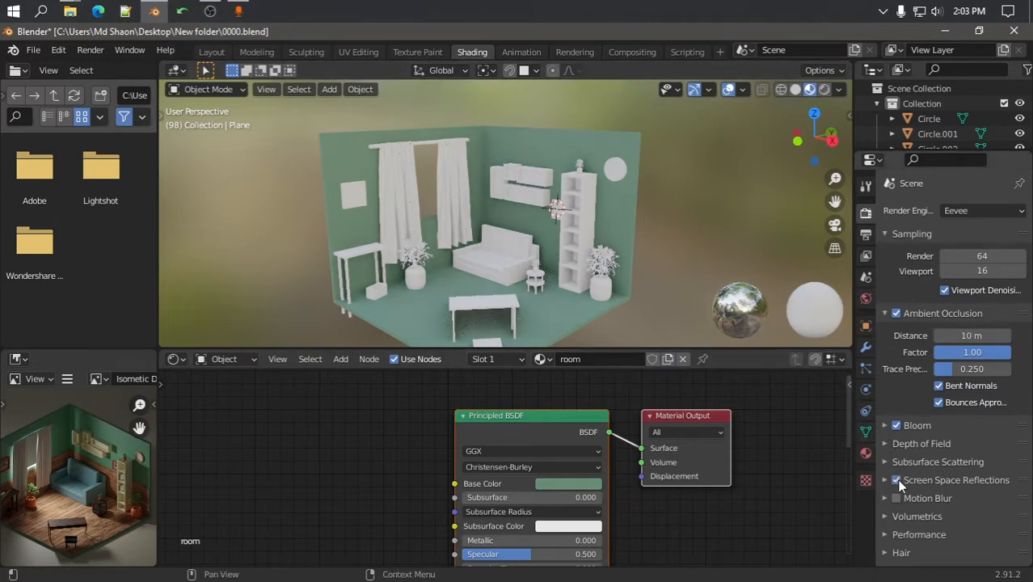
click(885, 234)
click(865, 453)
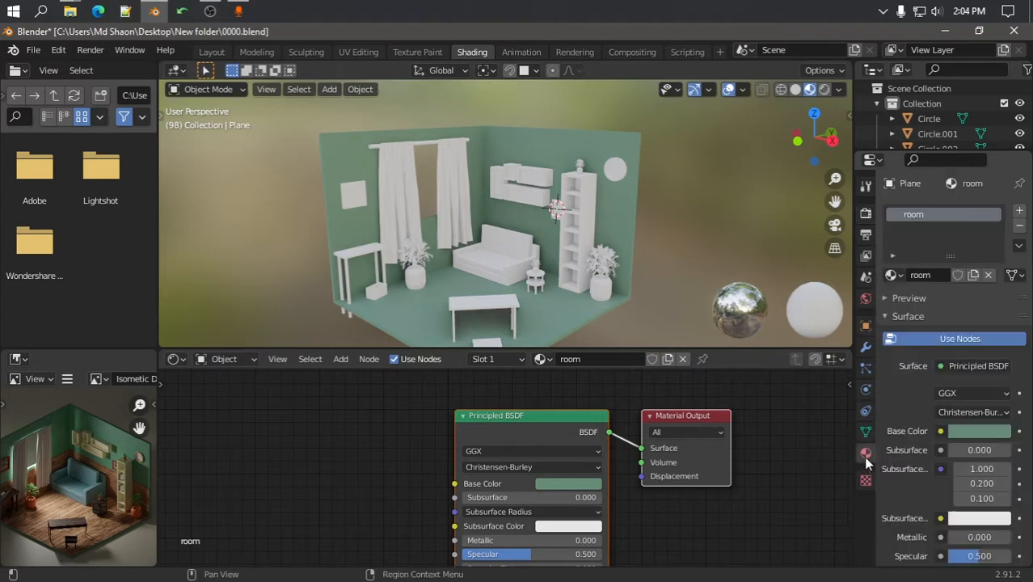
Enter Edit Mode on the room shell and select the floor faces in face-select mode
middle_drag(493, 258, 465, 213)
scroll(426, 253, down, 3)
key(Tab)
scroll(437, 243, up, 1)
middle_drag(632, 256, 622, 300)
key(3)
click(566, 299)
Add a second material slot with a new 'room floor' material assigned to the selected faces
click(1020, 211)
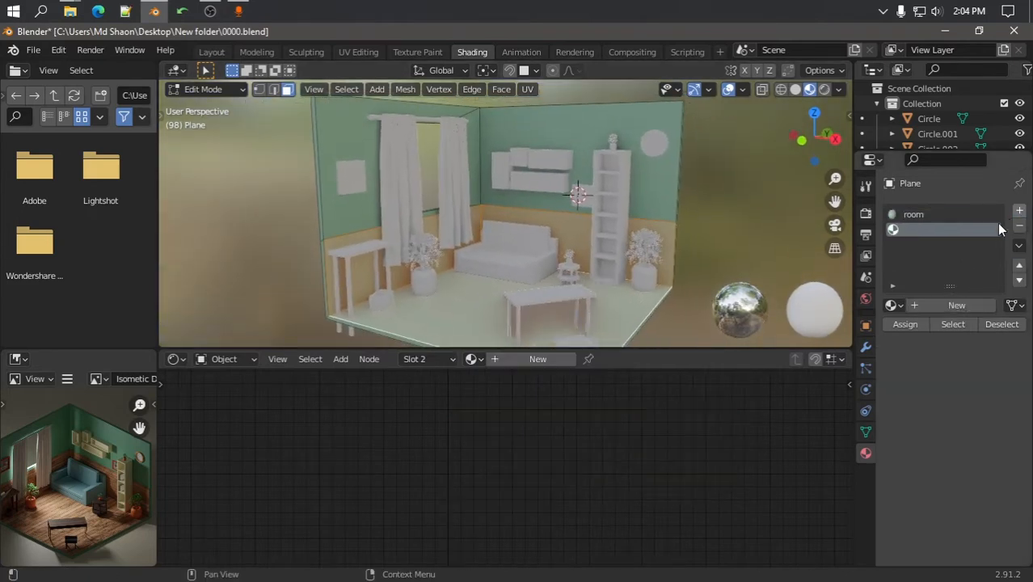
click(955, 306)
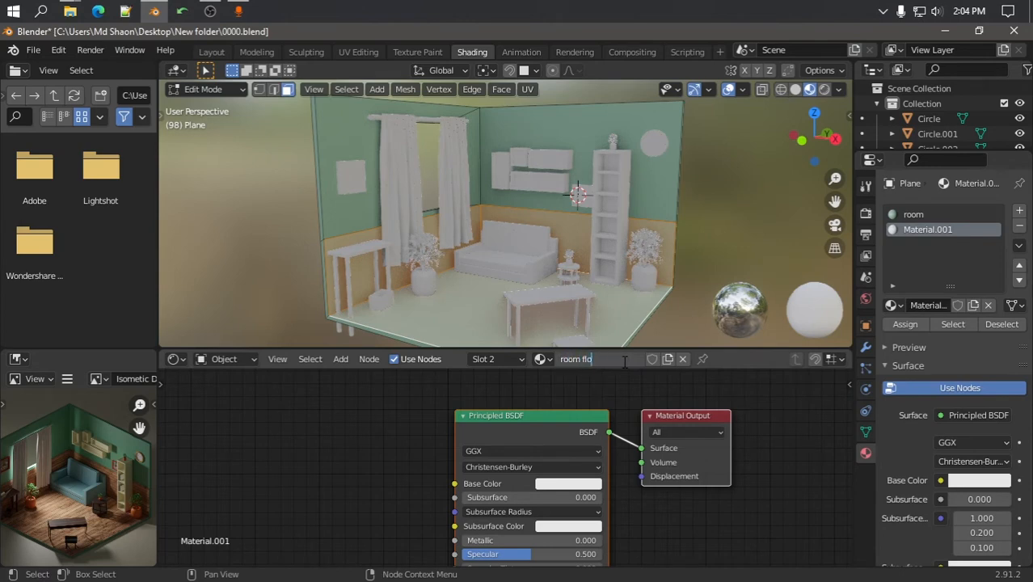
key(Return)
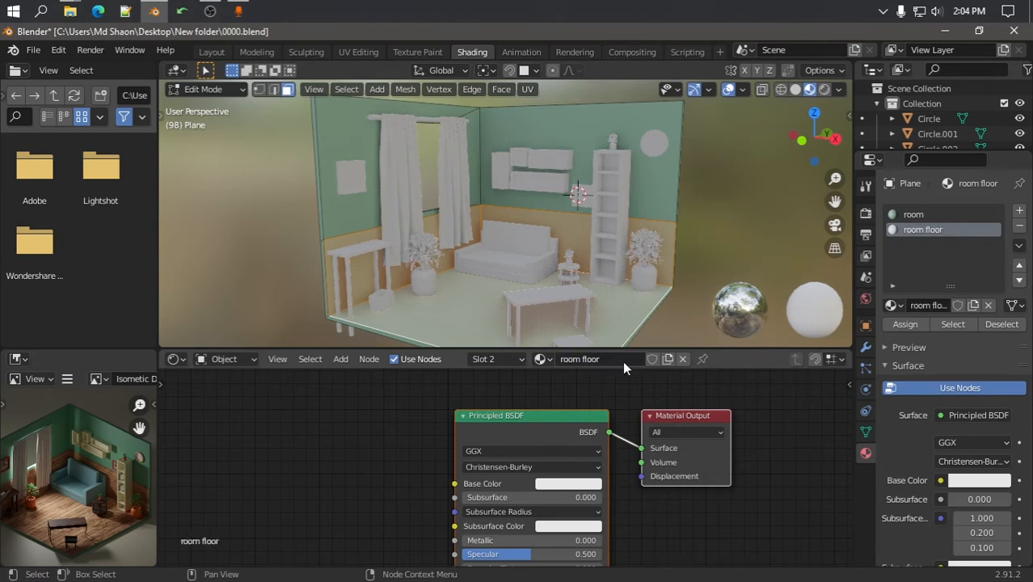
click(904, 325)
key(Tab)
Set the room floor's base colour to light lavender (HSV 0.701, 0.410, 0.906)
mouse_move(577, 262)
middle_down()
mouse_move(510, 286)
mouse_move(578, 283)
mouse_move(570, 266)
middle_up()
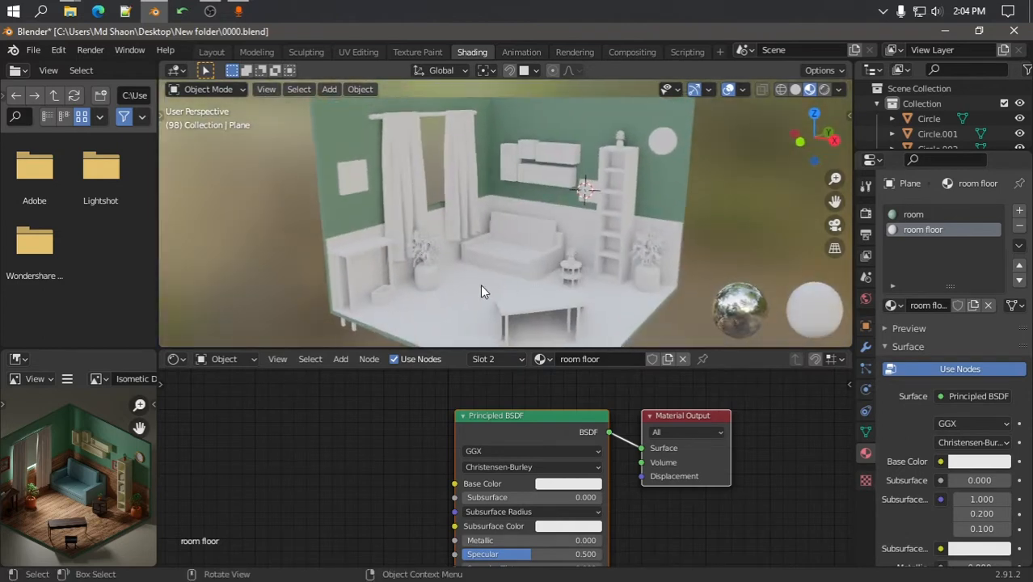
scroll(93, 491, up, 3)
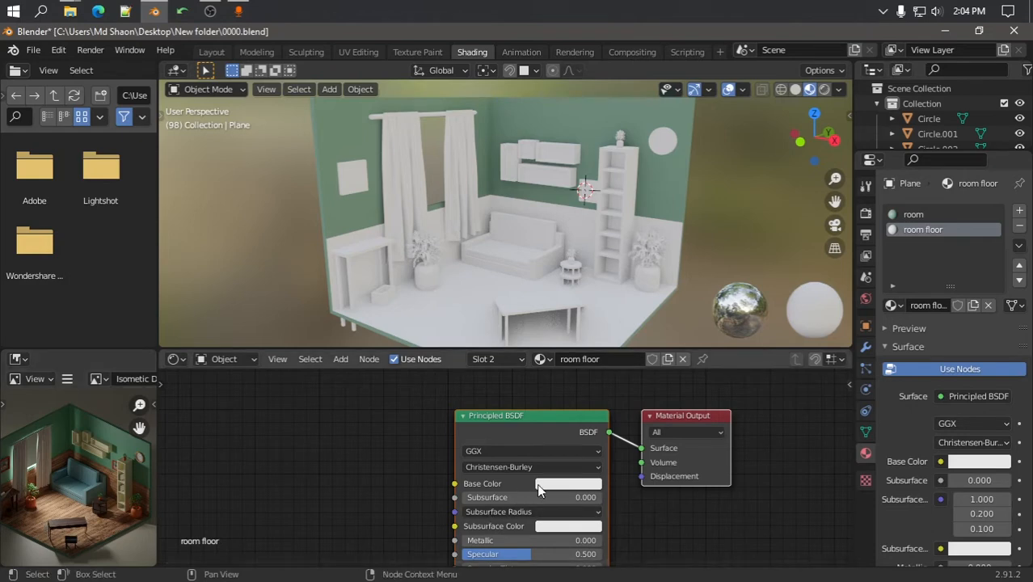
click(568, 483)
click(626, 339)
drag(626, 339, 609, 340)
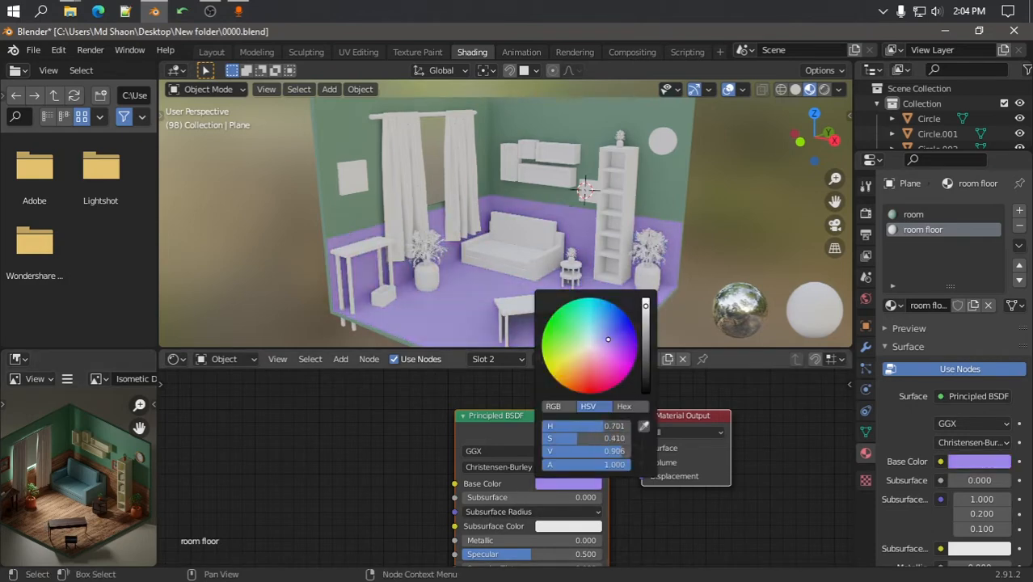
scroll(76, 520, up, 3)
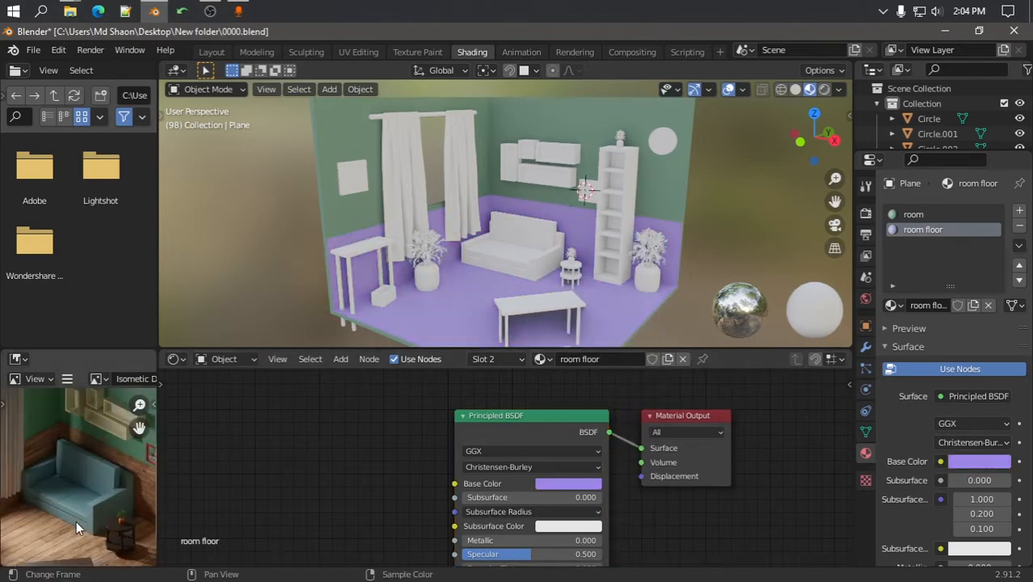
middle_drag(76, 521, 96, 465)
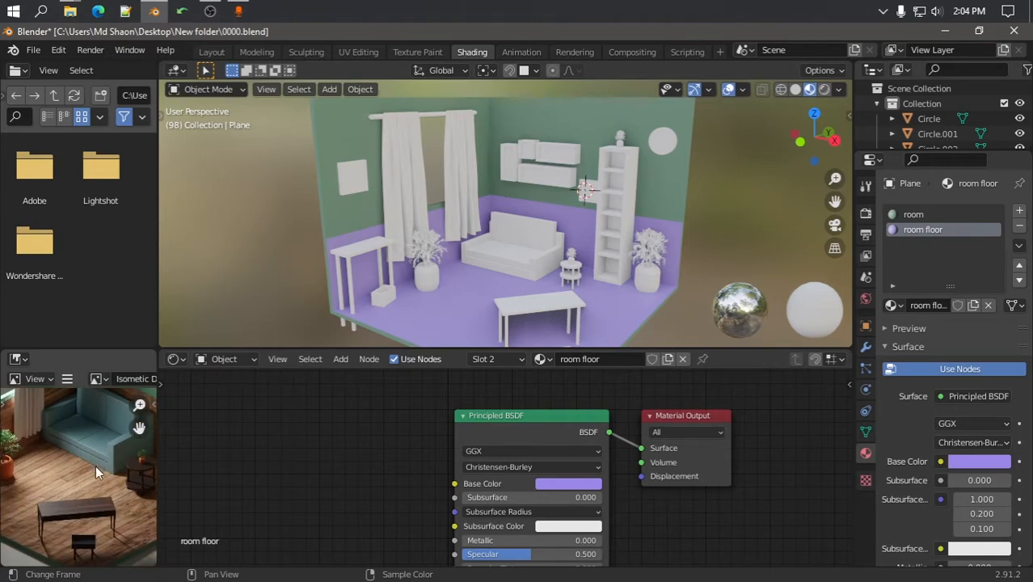
click(948, 30)
Add the wood-floor-tiles image as a texture node linked to the floor material's Base Color
drag(467, 155, 273, 415)
drag(347, 432, 396, 495)
drag(457, 487, 455, 484)
drag(312, 429, 348, 444)
scroll(514, 286, up, 3)
middle_drag(518, 293, 635, 261)
scroll(634, 255, down, 4)
middle_drag(588, 218, 438, 302)
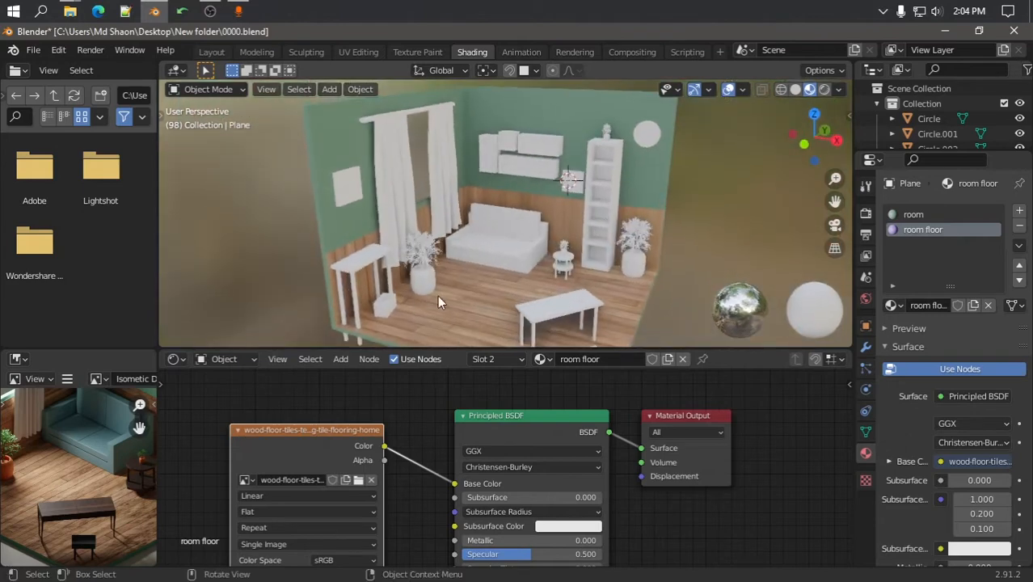
UV-unwrap the left wall's wood panel face in Edit Mode
click(478, 305)
key(Tab)
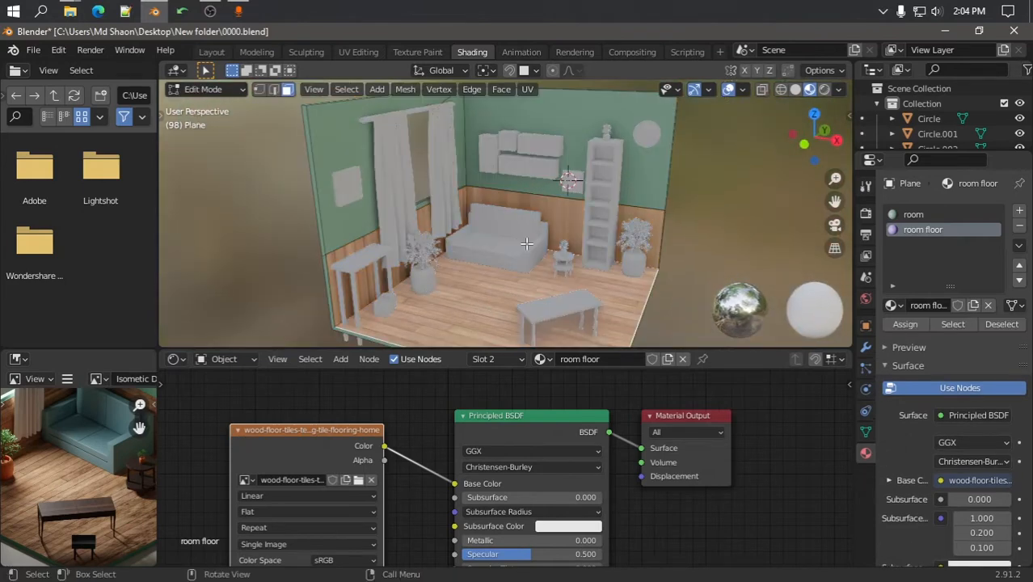
click(414, 237)
click(415, 249)
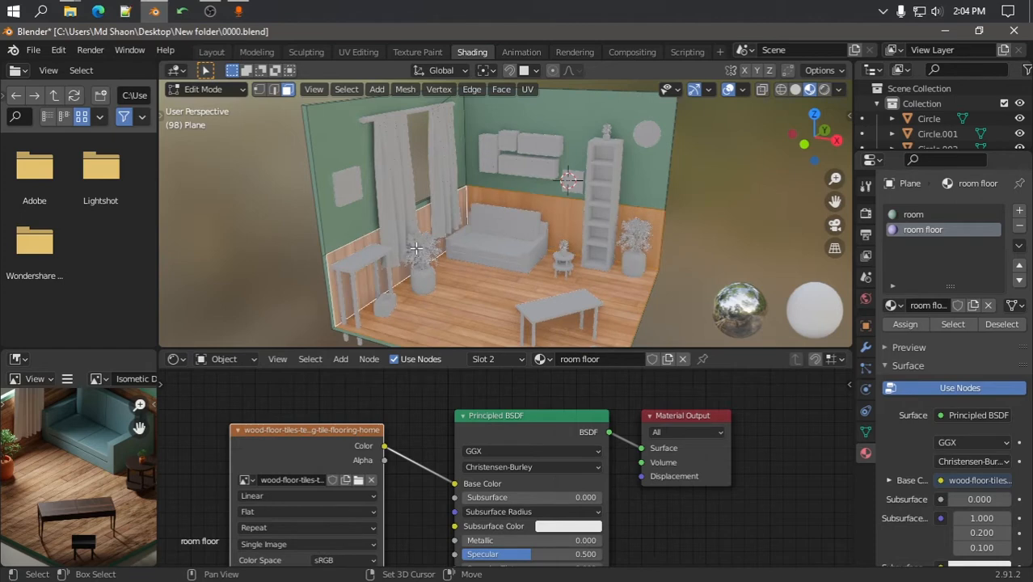
key(u)
click(417, 252)
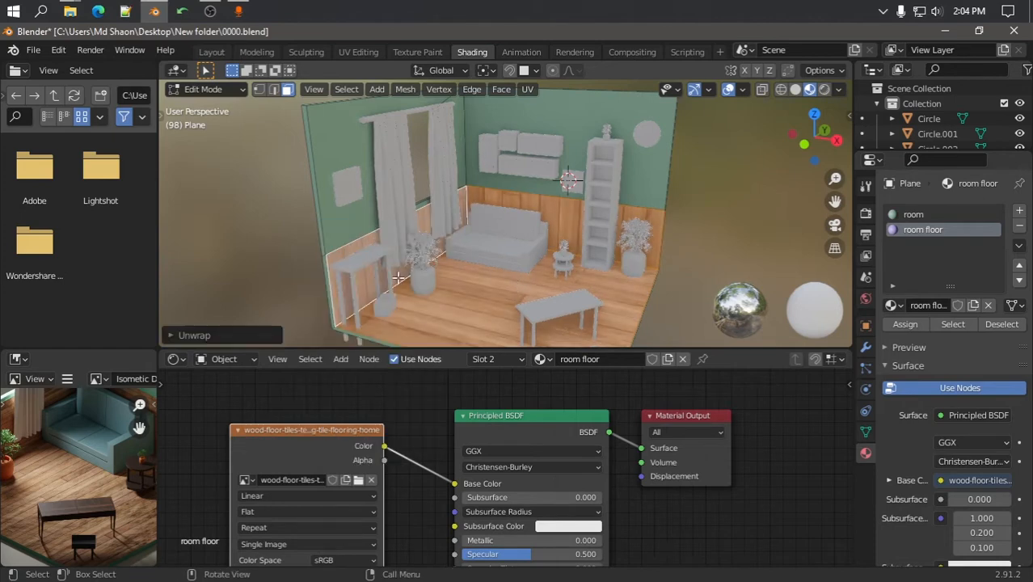
click(257, 234)
click(545, 217)
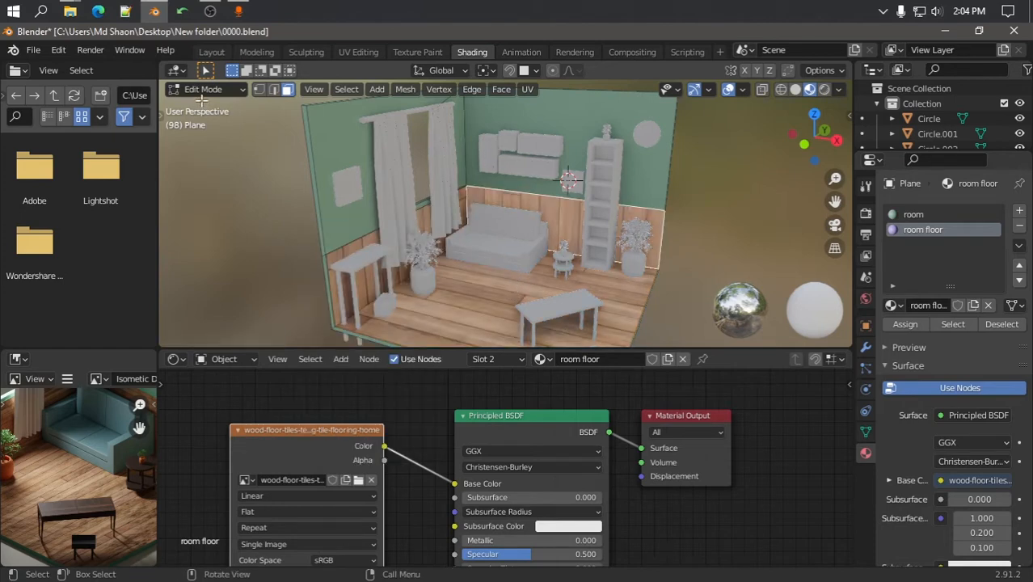
In UV Editing with material preview, enlarge and reposition the floor's UV island on the wood texture
click(358, 52)
scroll(287, 290, down, 5)
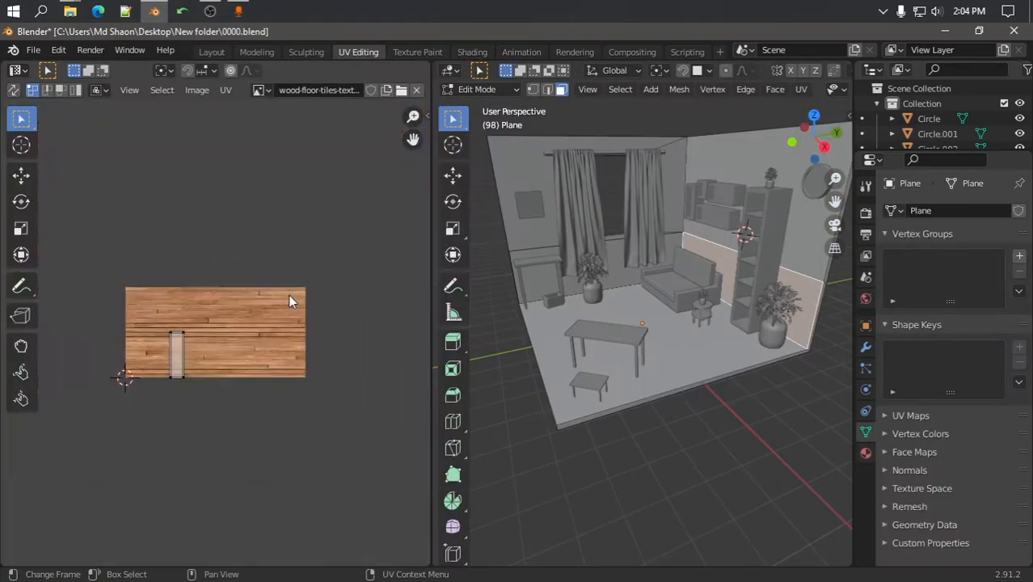
scroll(289, 294, up, 3)
scroll(788, 95, down, 3)
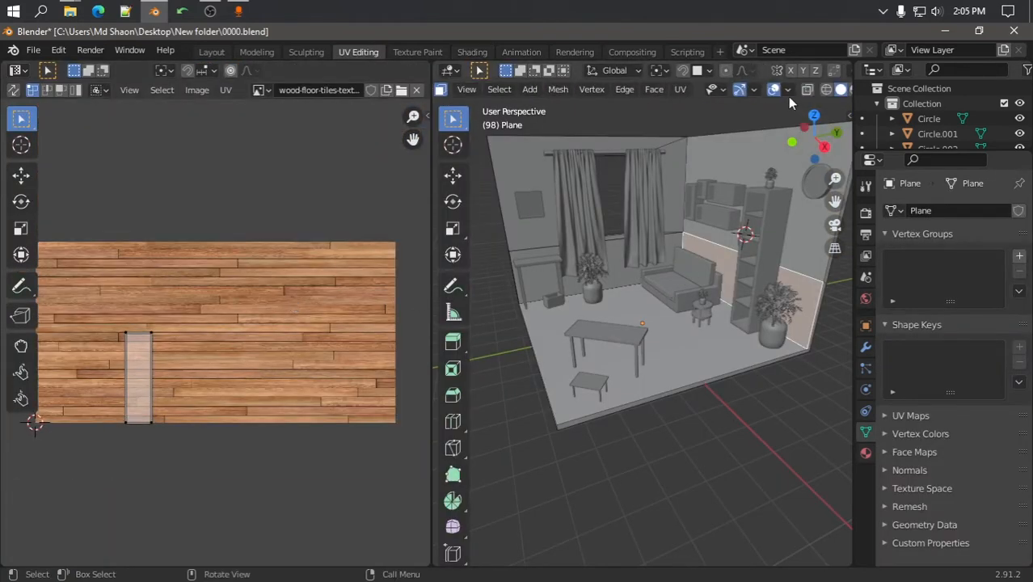
click(825, 90)
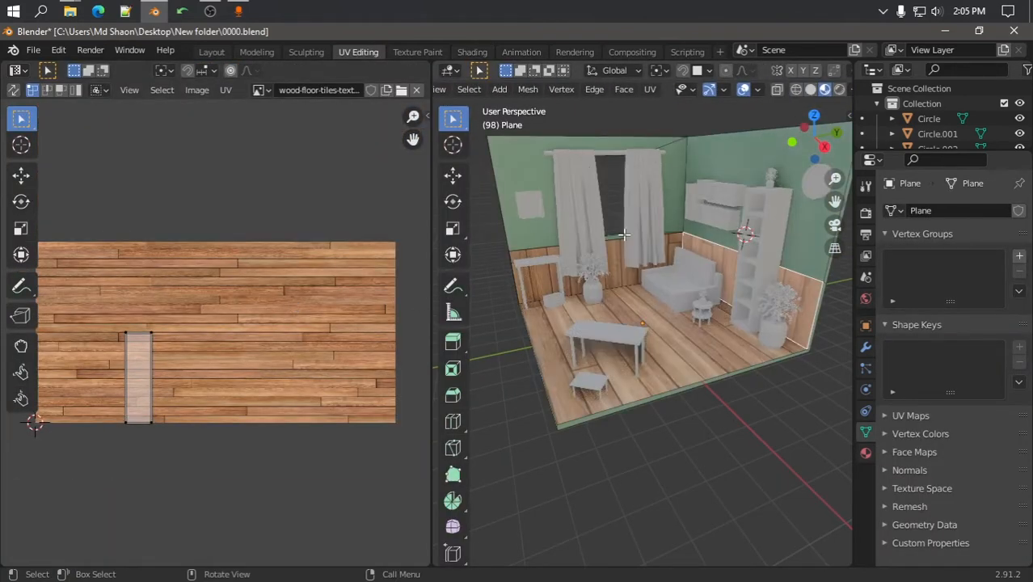
scroll(453, 323, down, 1)
click(666, 359)
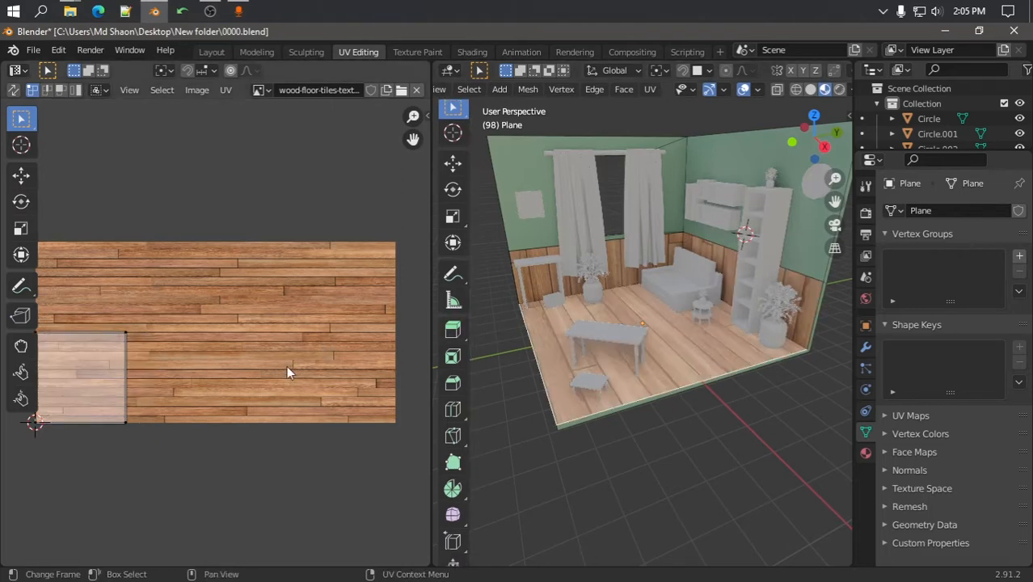
scroll(212, 339, down, 2)
drag(65, 282, 170, 417)
key(s)
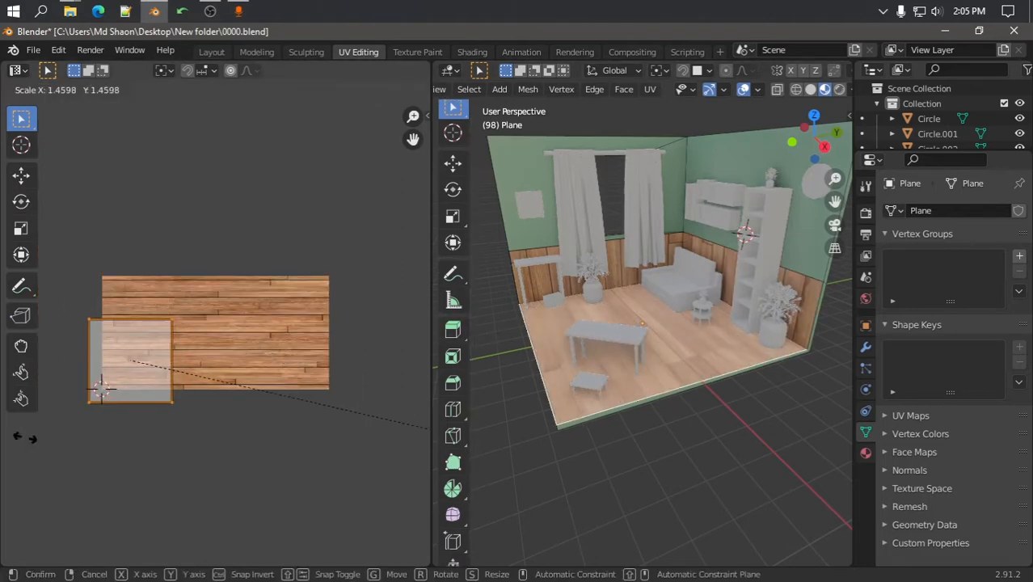
click(330, 559)
key(g)
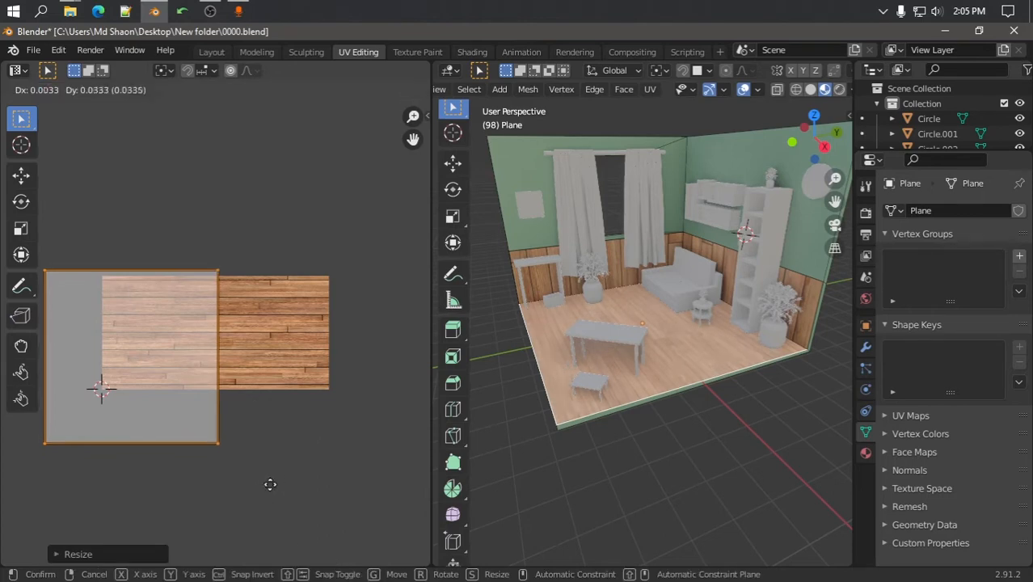
click(353, 477)
Rotate, rescale and move the left wall panel's UV island so its planks run horizontally
scroll(614, 243, up, 1)
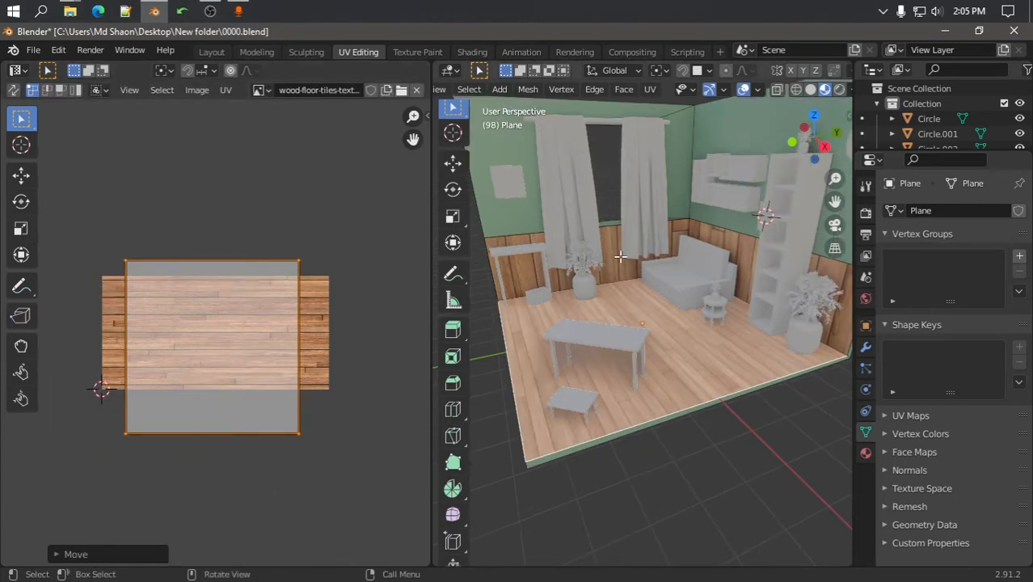
click(620, 257)
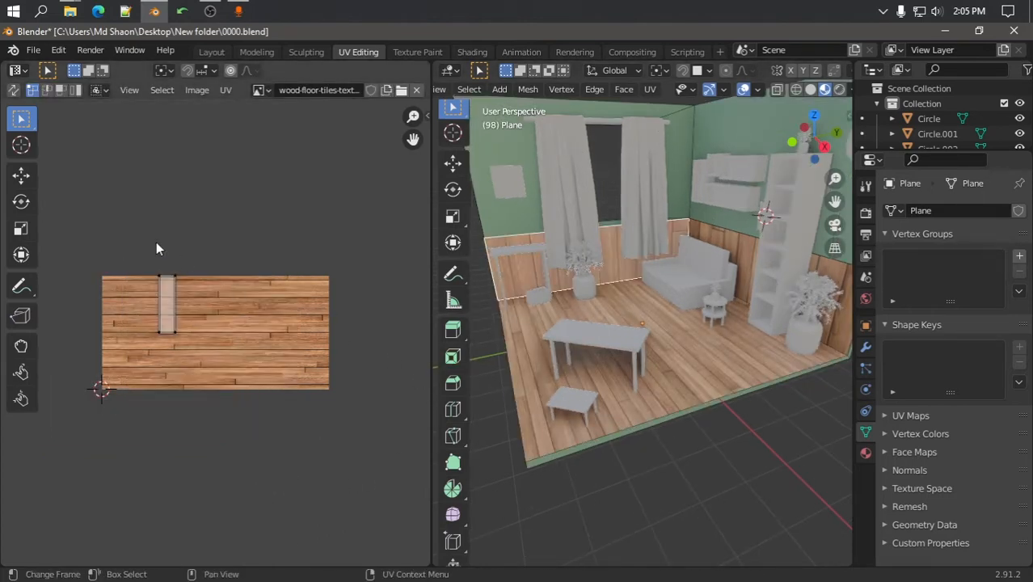
key(r)
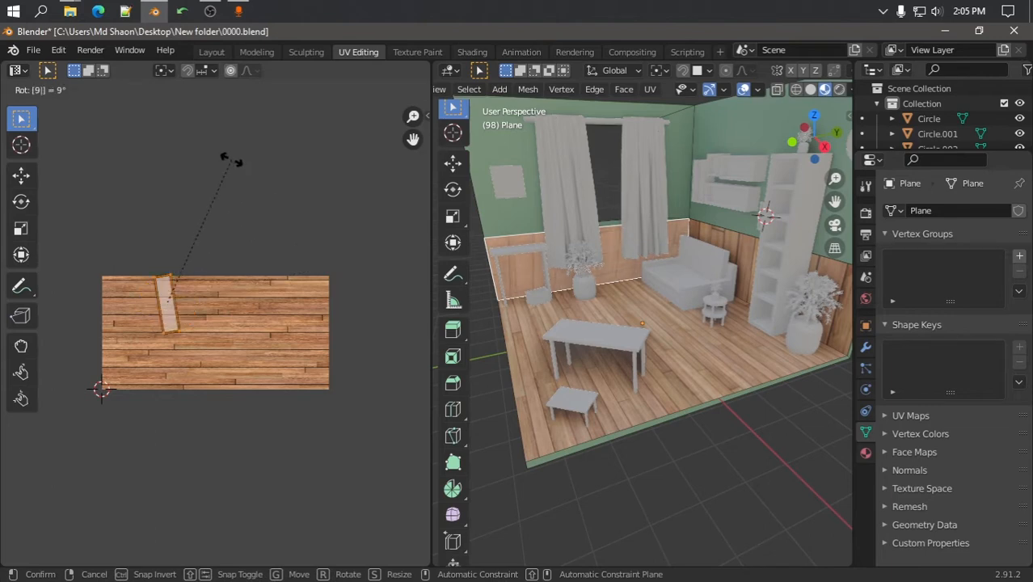
click(231, 160)
key(s)
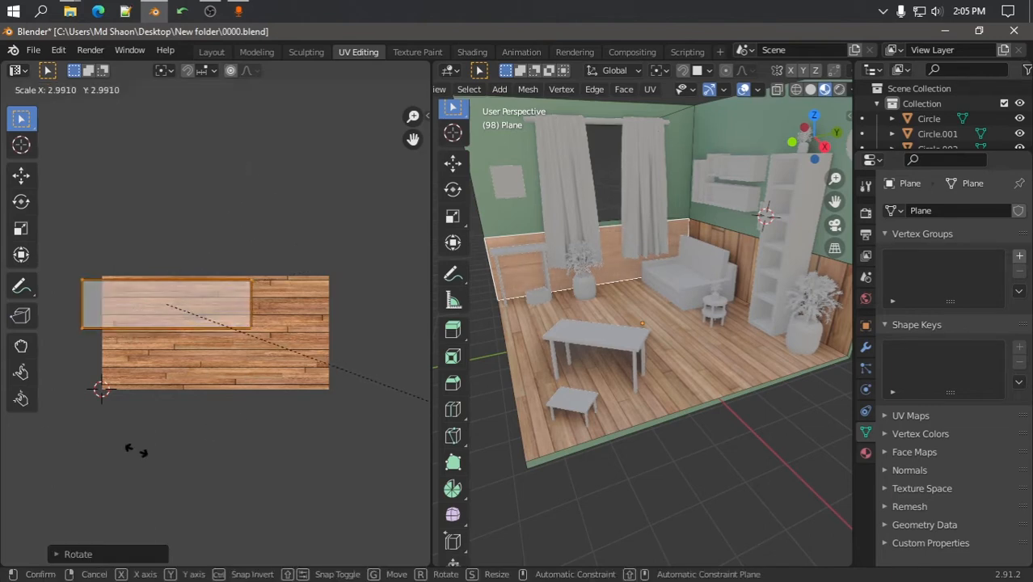
click(289, 402)
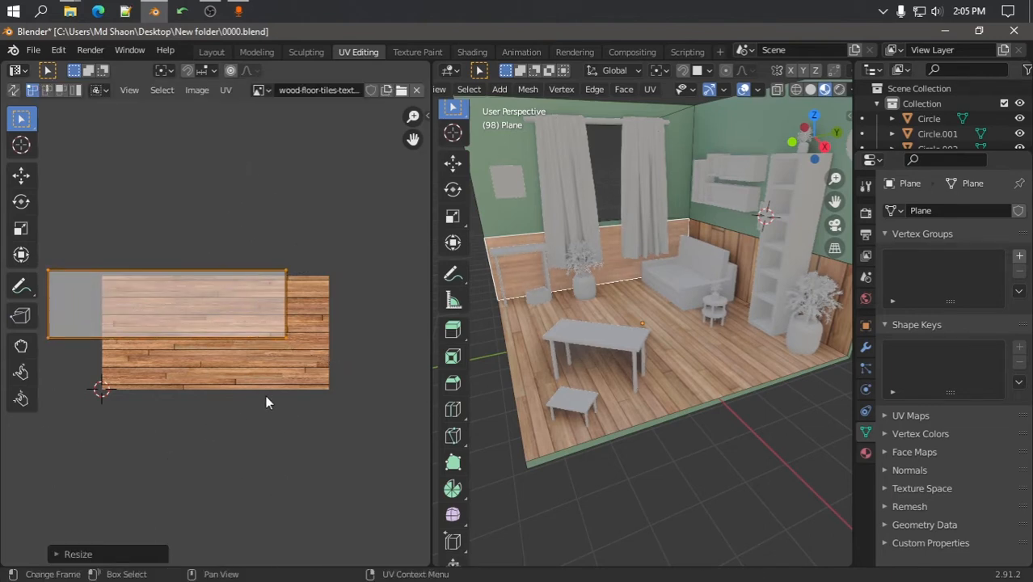
key(g)
click(311, 429)
key(s)
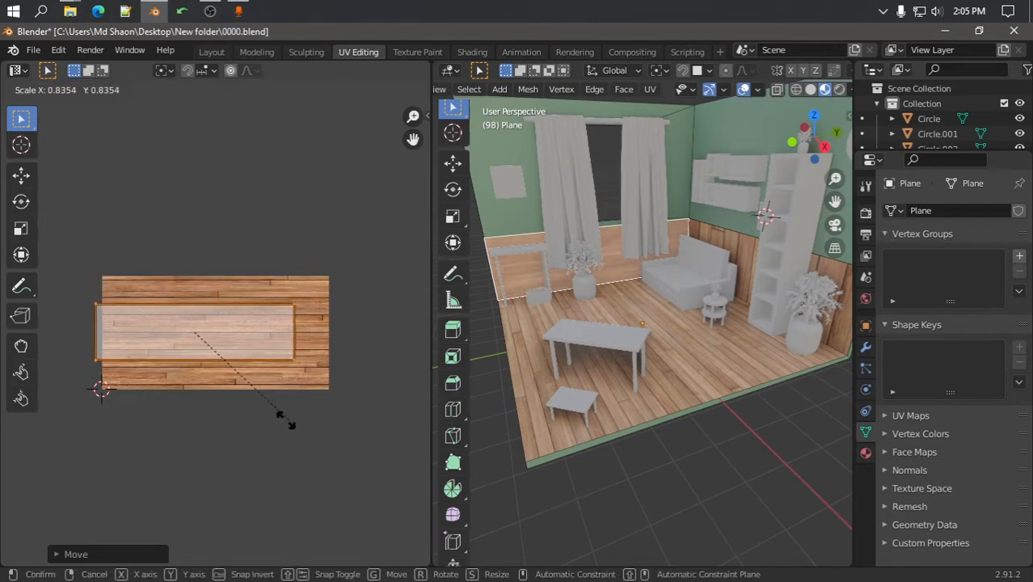
click(275, 417)
scroll(649, 328, up, 5)
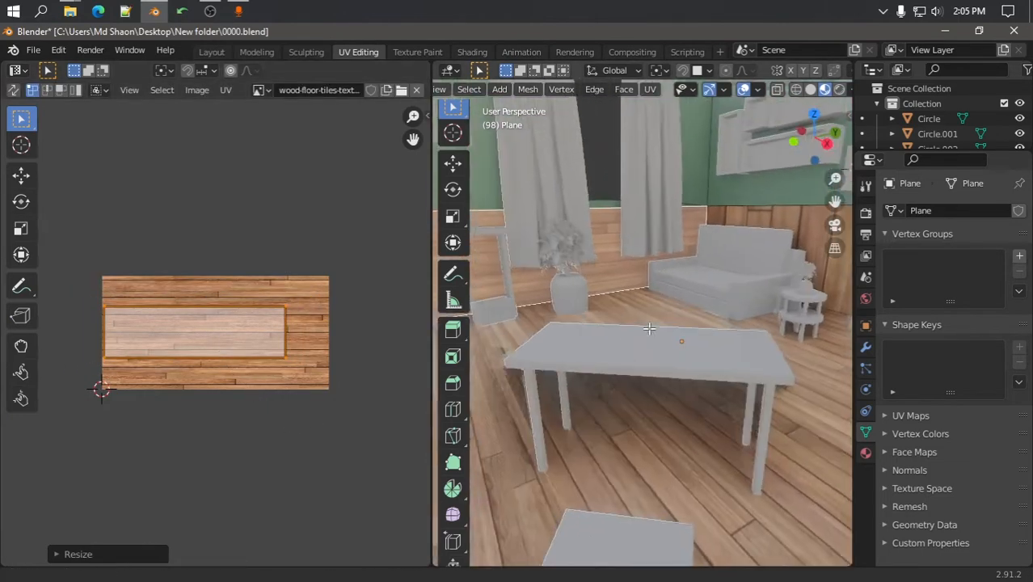
scroll(649, 328, up, 2)
key(s)
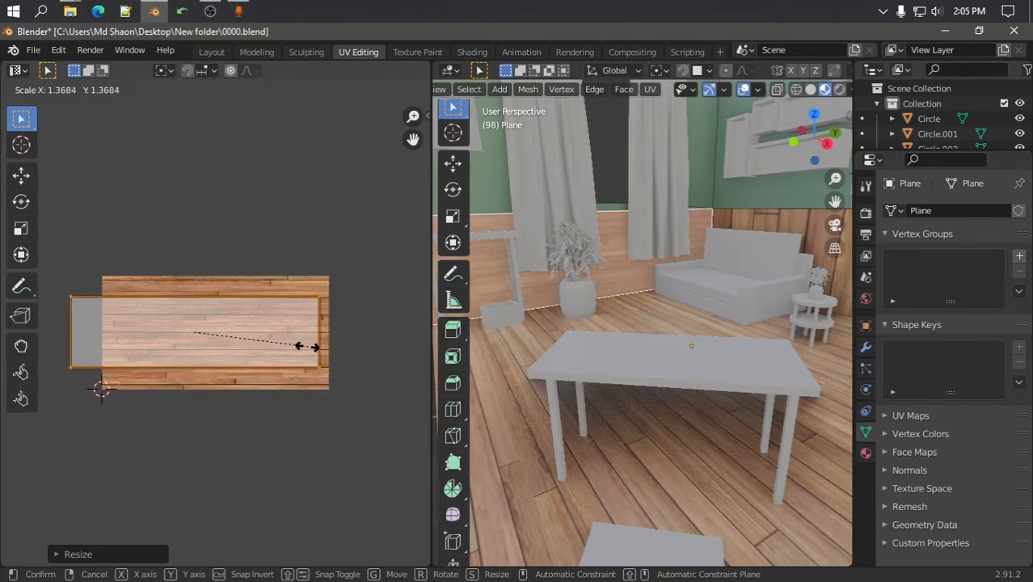
click(266, 346)
scroll(401, 213, down, 5)
Rotate the right wall panel's UV island horizontally, enlarge it, and exit Edit Mode
click(801, 230)
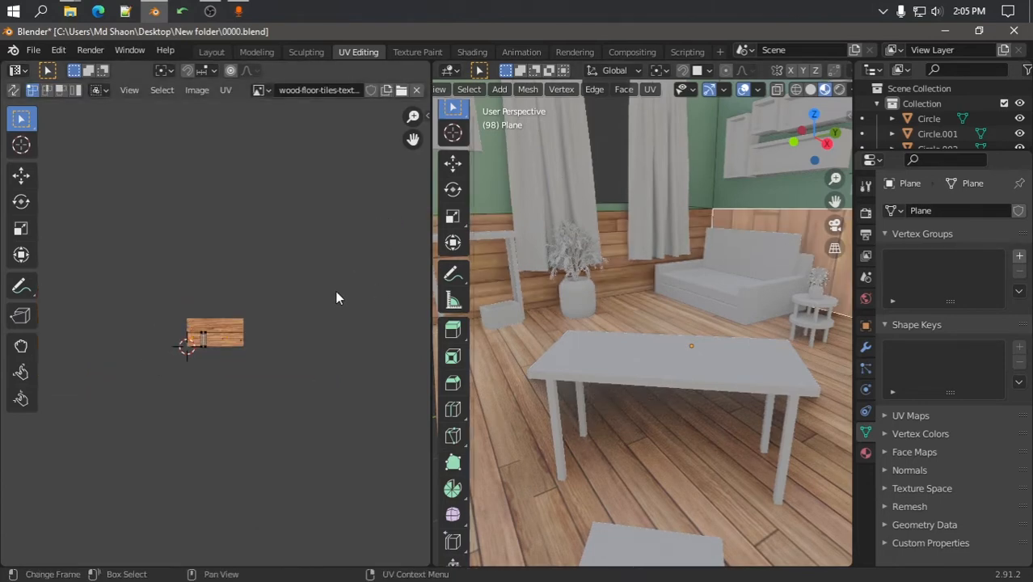
drag(172, 281, 286, 424)
scroll(208, 352, up, 5)
scroll(208, 351, up, 1)
middle_drag(208, 352, 246, 353)
key(r)
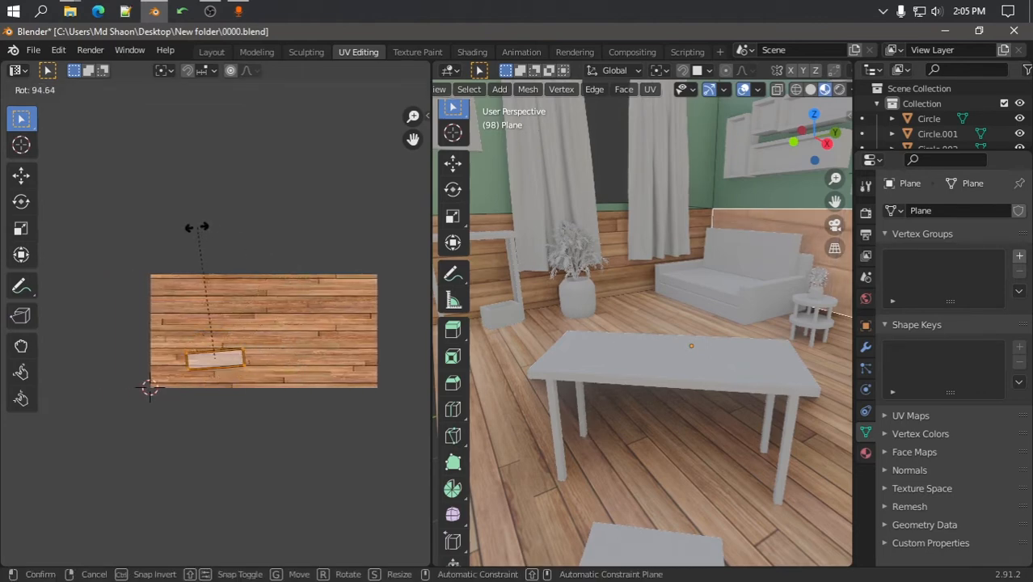
click(197, 229)
key(s)
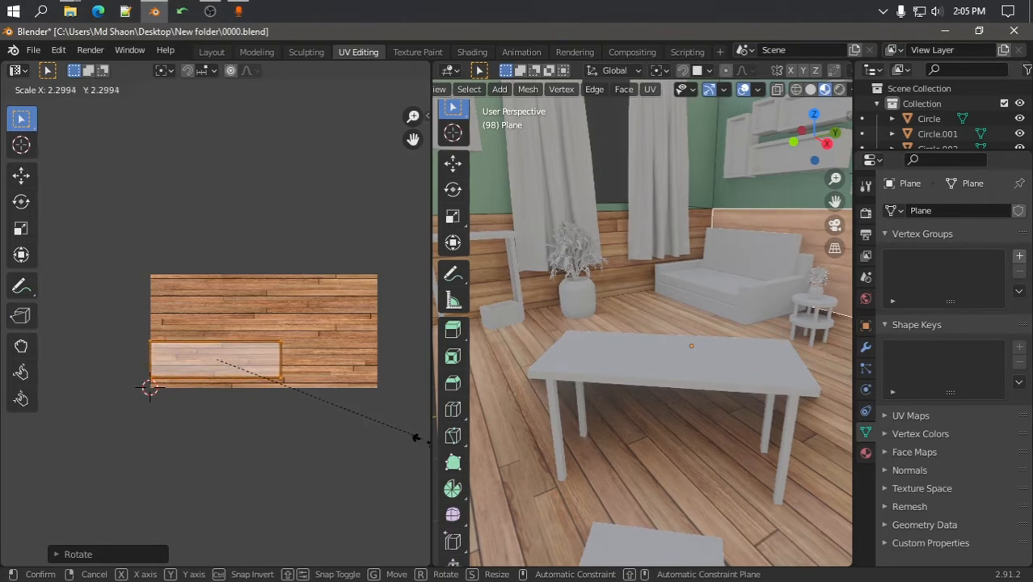
click(12, 462)
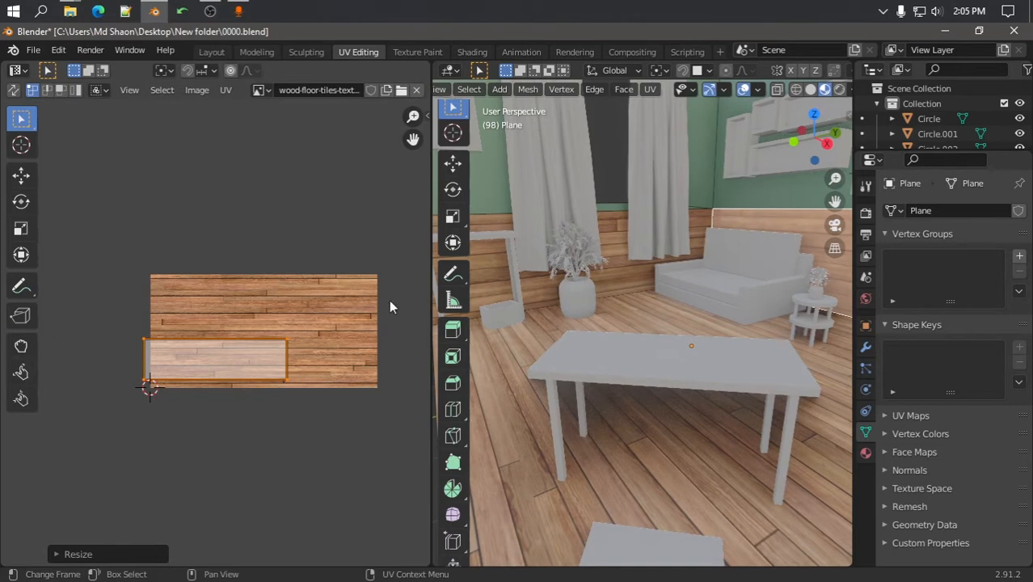
scroll(655, 344, down, 6)
scroll(760, 338, up, 3)
key(Tab)
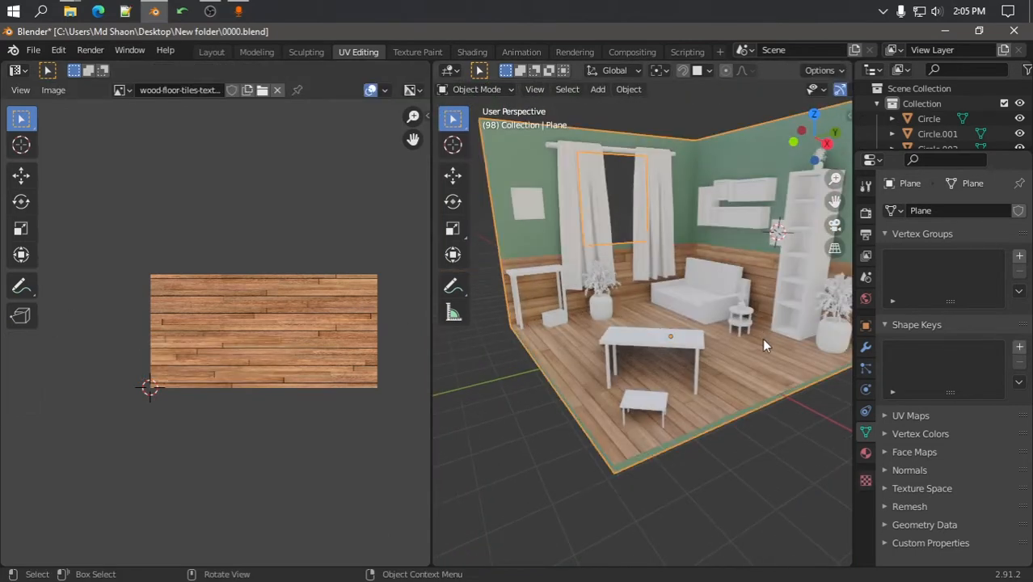
Switch to the Shading workspace and orbit the room to check the wood planks
middle_drag(762, 338, 668, 402)
scroll(671, 372, up, 2)
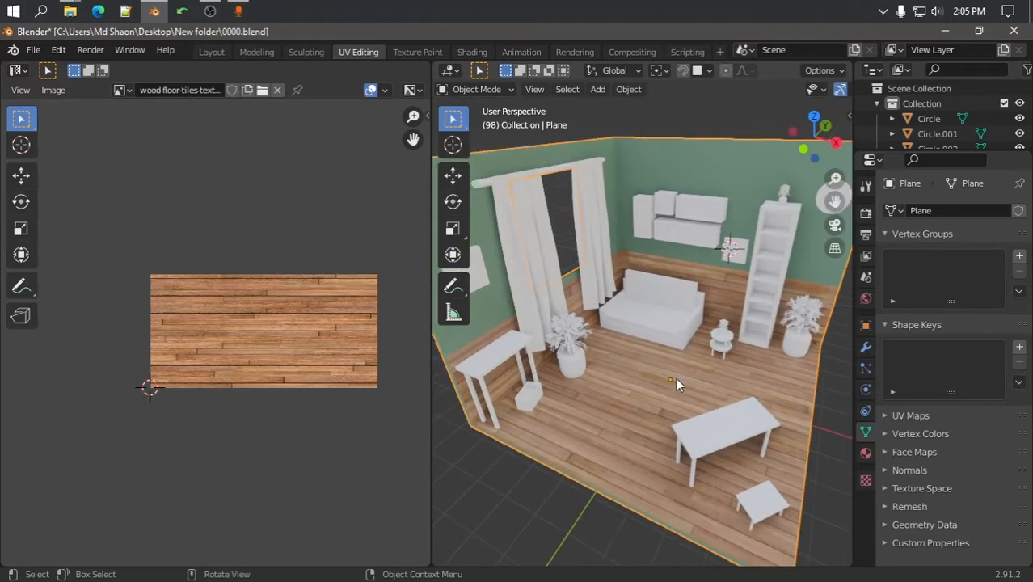
scroll(681, 364, down, 2)
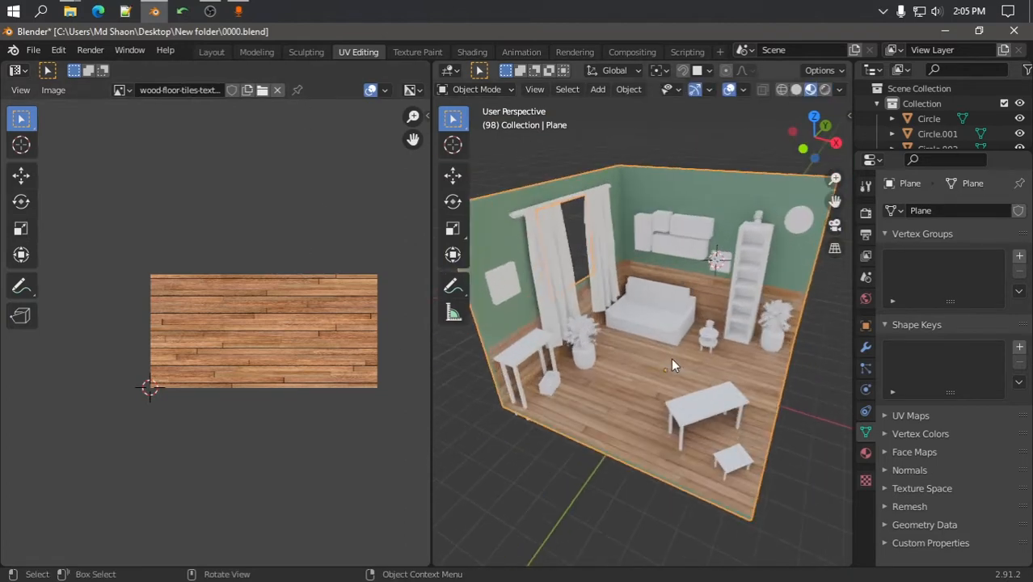
click(473, 53)
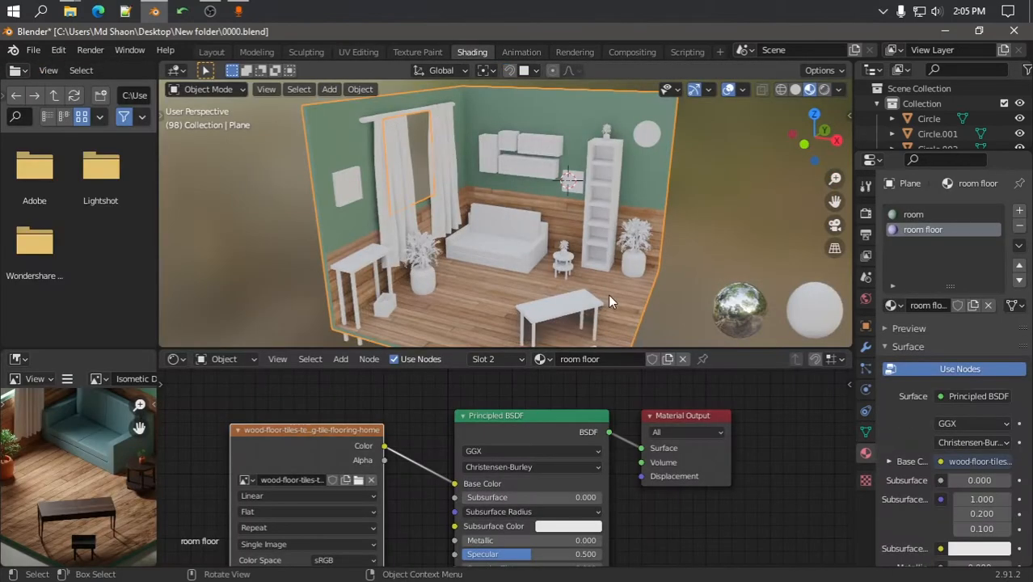
scroll(478, 246, up, 5)
middle_drag(427, 259, 581, 280)
scroll(498, 255, down, 2)
middle_drag(532, 254, 480, 266)
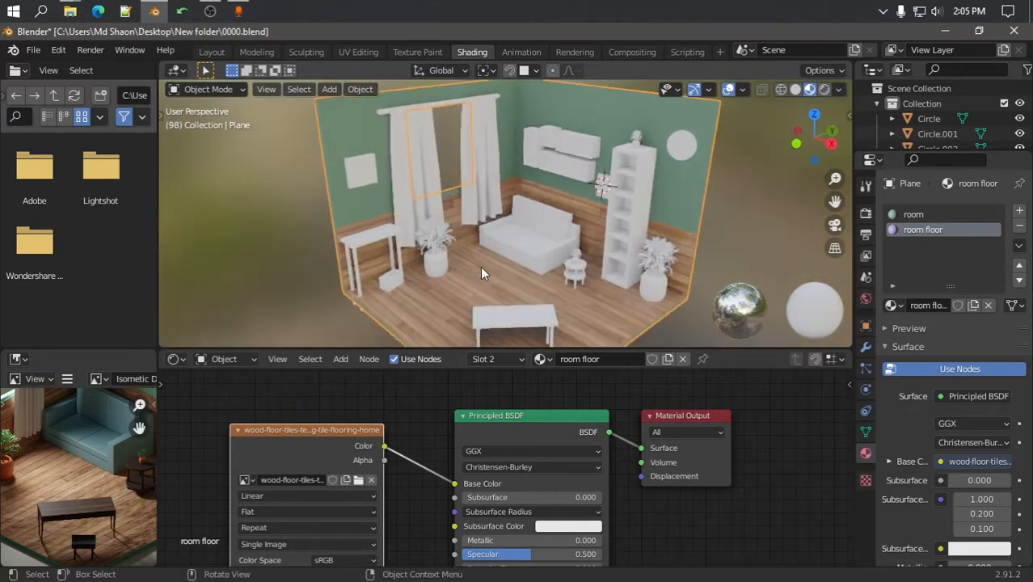
scroll(508, 267, up, 2)
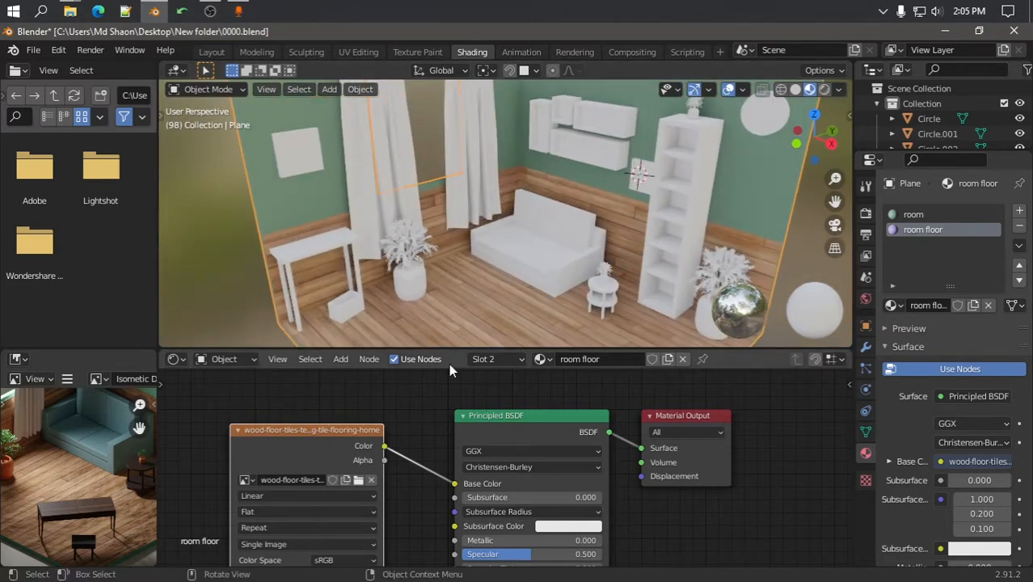
Spread the floor's Material Output, Principled BSDF and wood texture nodes apart
drag(668, 418, 714, 431)
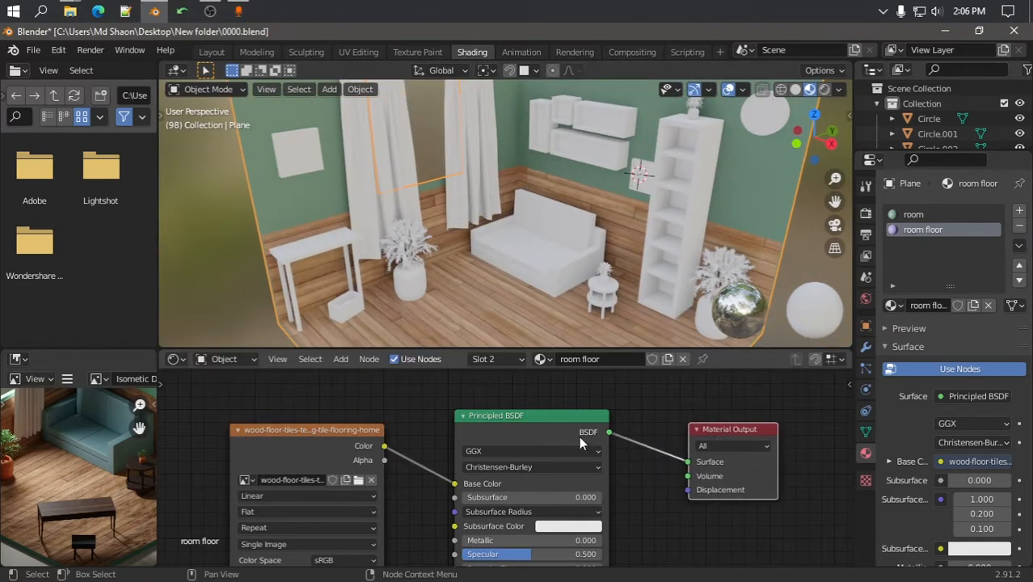
drag(541, 415, 575, 413)
drag(361, 434, 378, 433)
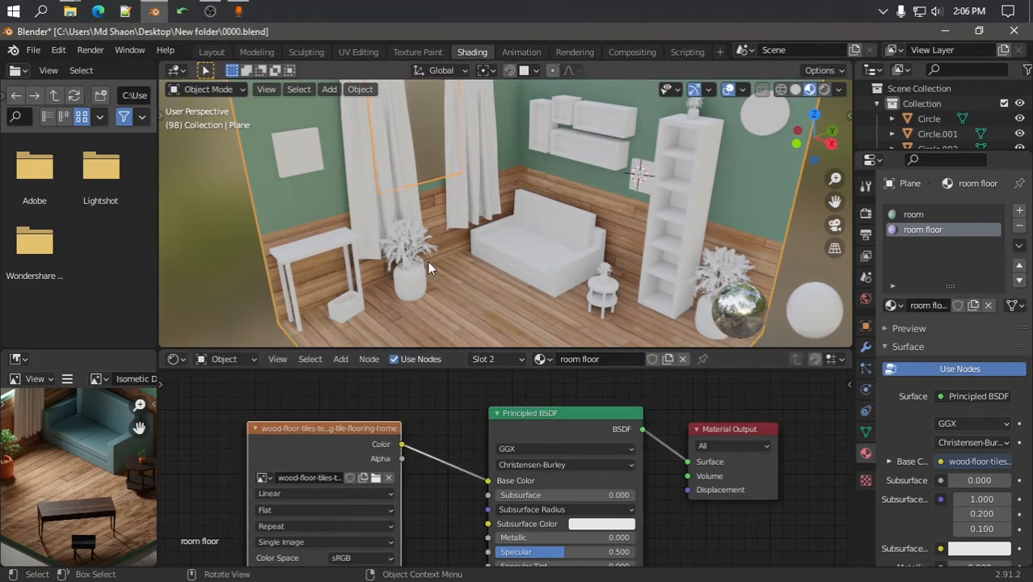
Zoom the view and select the plain white table top by the window
scroll(497, 238, down, 8)
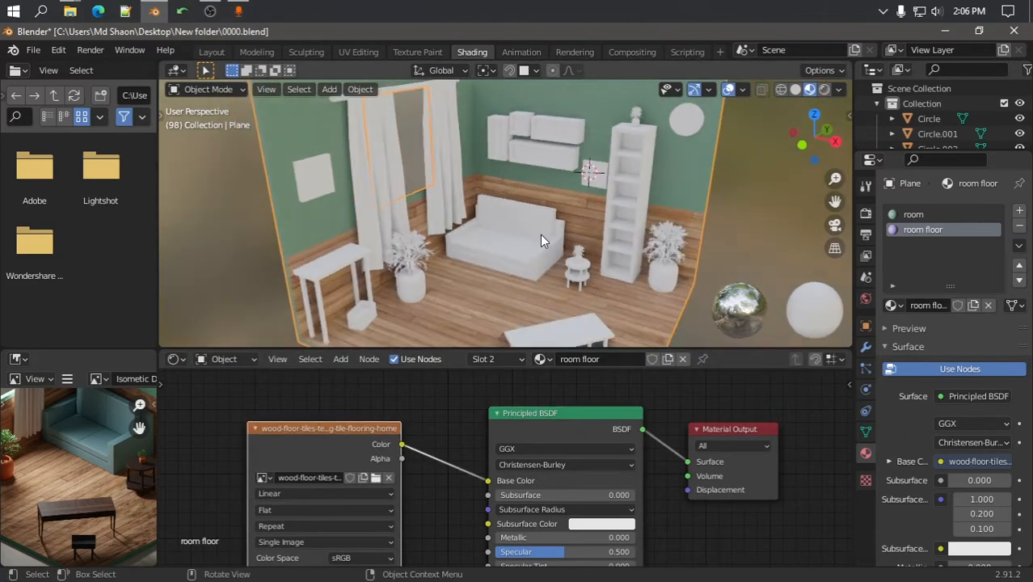
scroll(551, 236, down, 4)
scroll(509, 232, up, 3)
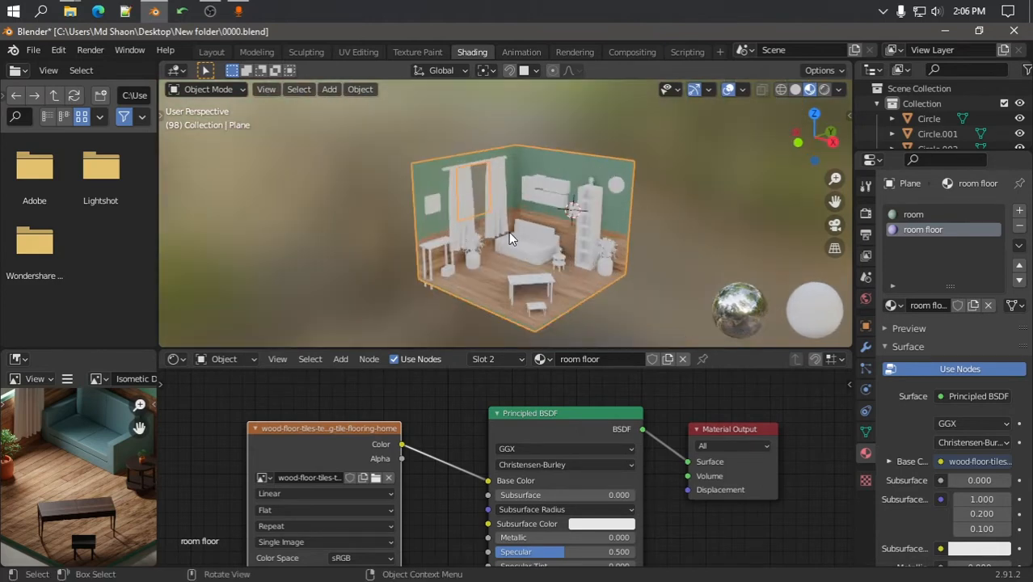
scroll(80, 428, down, 3)
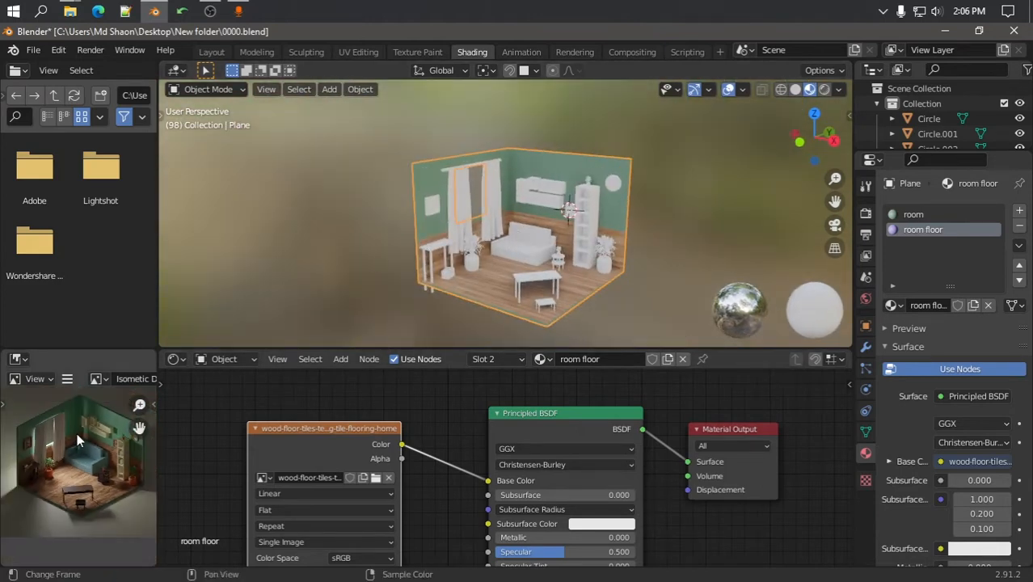
scroll(410, 264, up, 6)
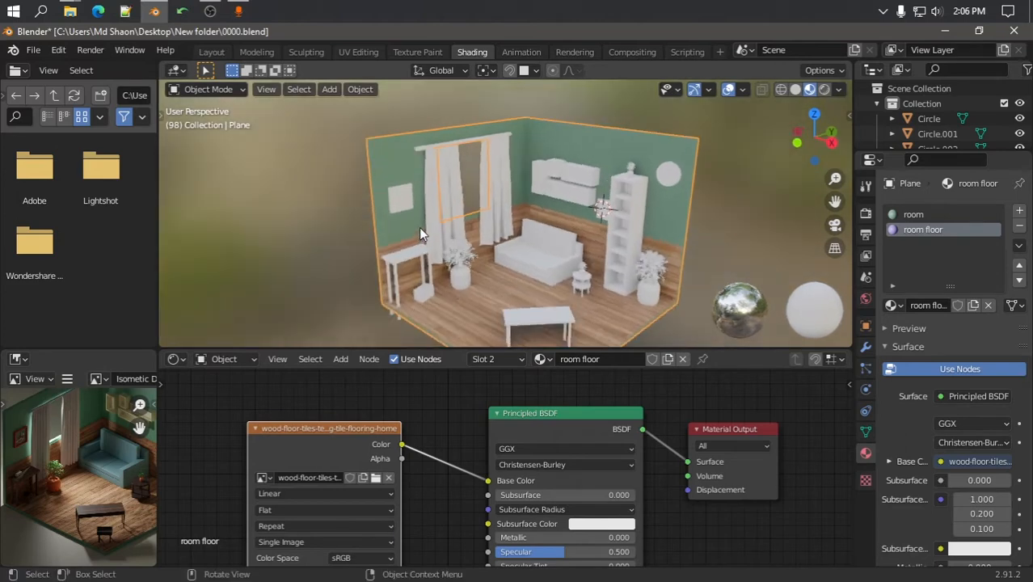
scroll(440, 227, up, 2)
click(431, 258)
scroll(452, 260, up, 3)
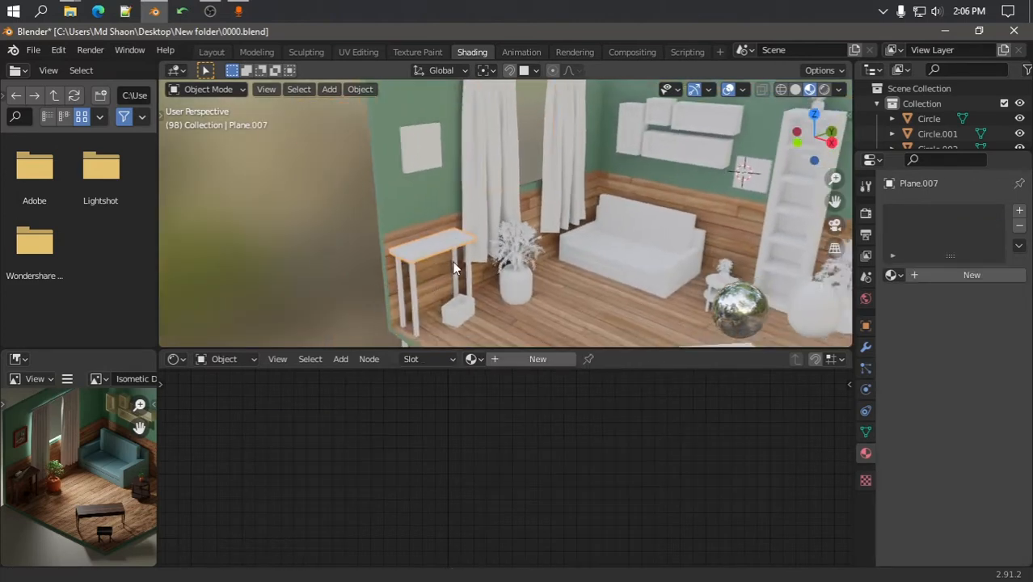
Select the table legs and table top together and save the file as 0000.blend
click(428, 273)
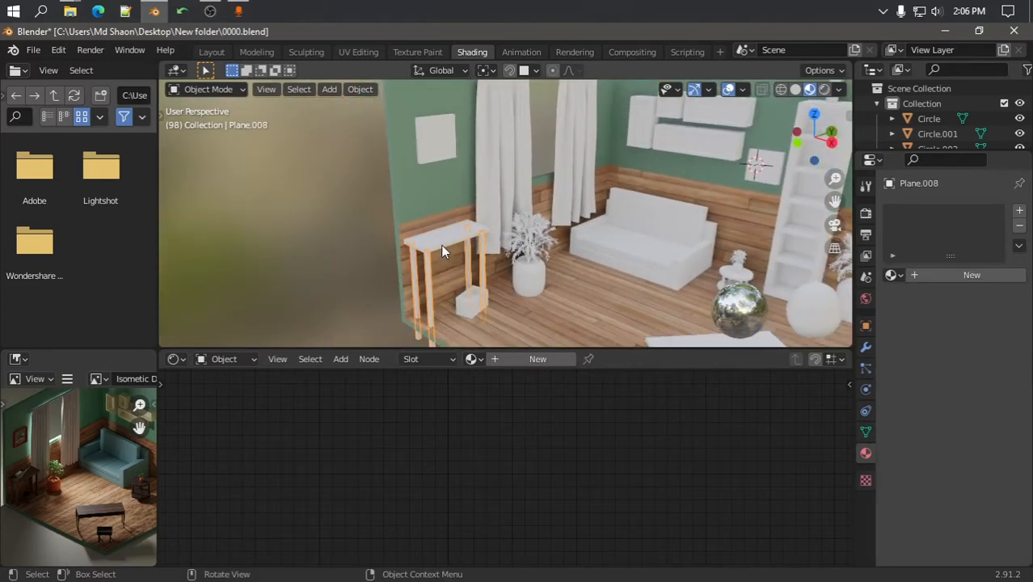
shift+click(440, 245)
key(ctrl+s)
scroll(450, 254, up, 2)
middle_drag(450, 255, 393, 208)
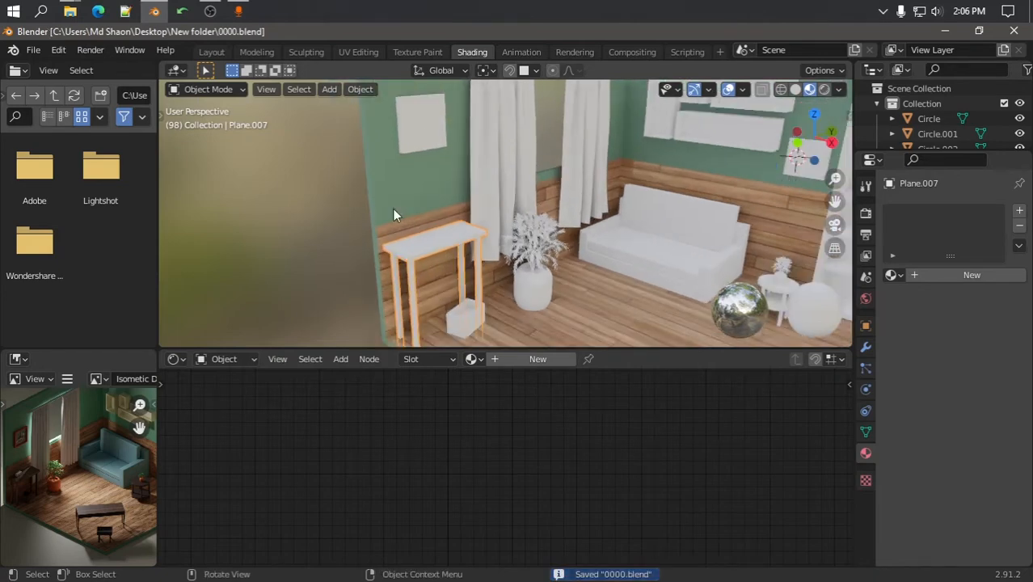
Glance at the Downloads folder, close it, show the desktop, and return to Blender
mouse_move(70, 11)
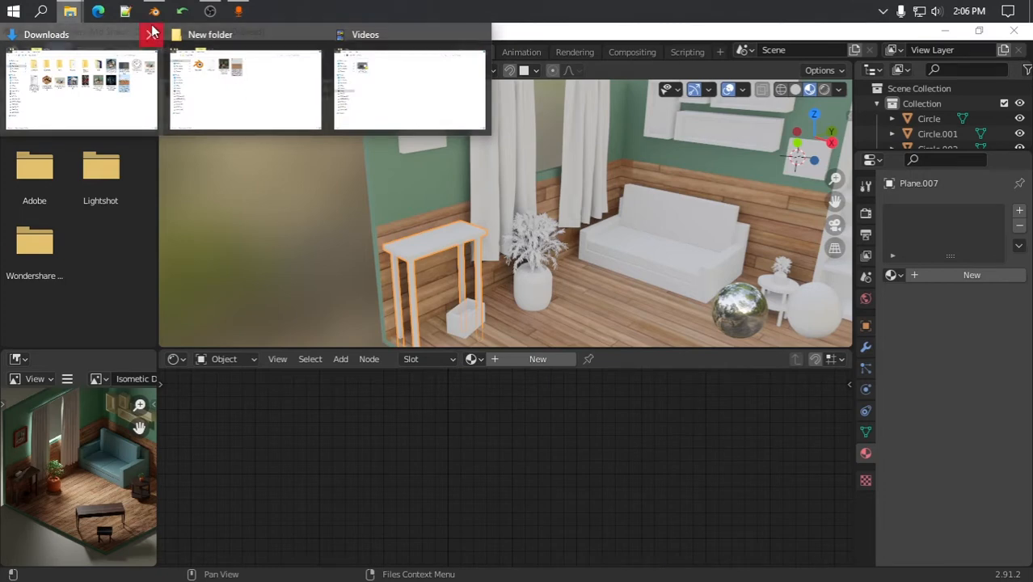
click(114, 90)
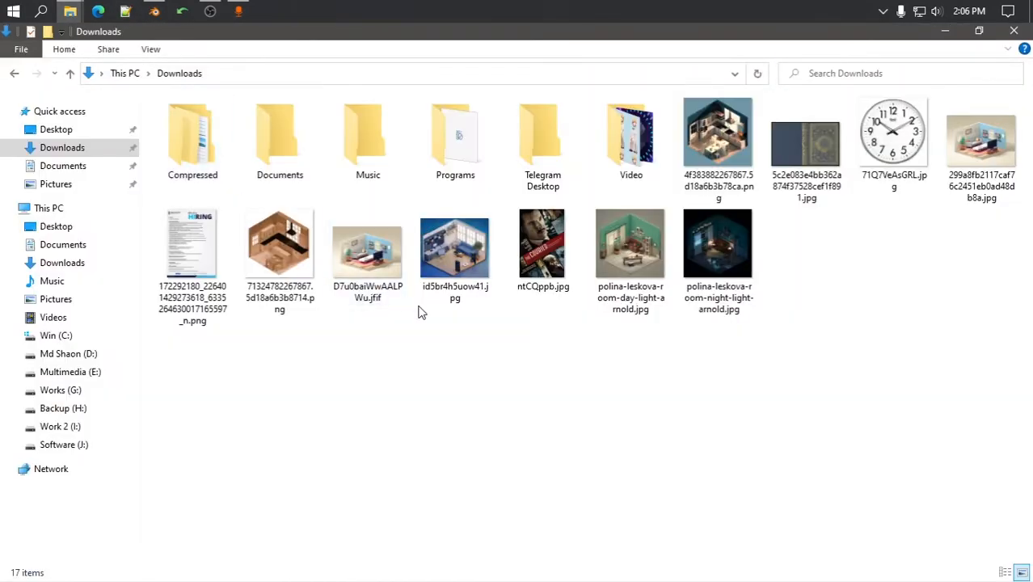
click(1015, 31)
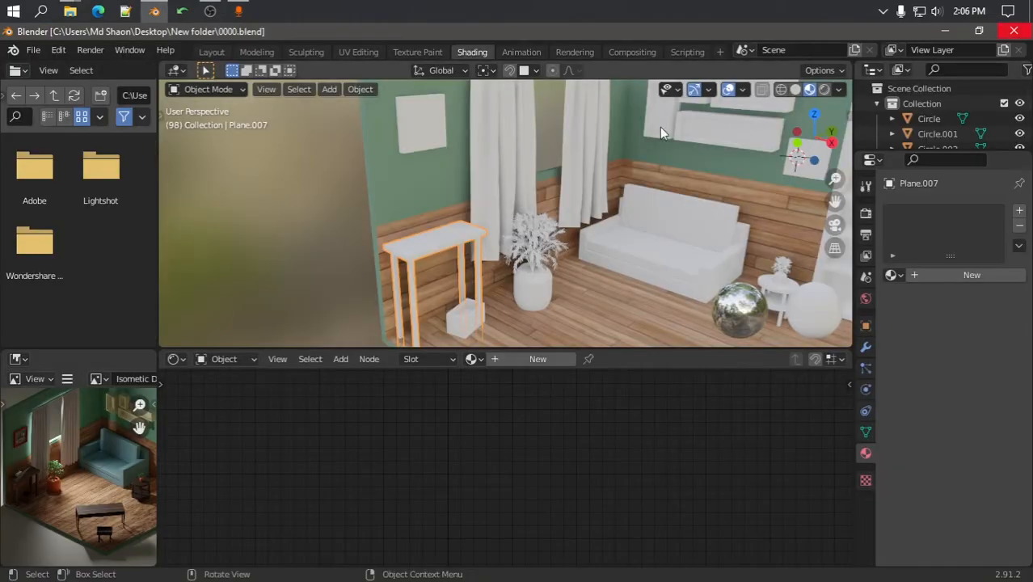
key(super+d)
click(482, 47)
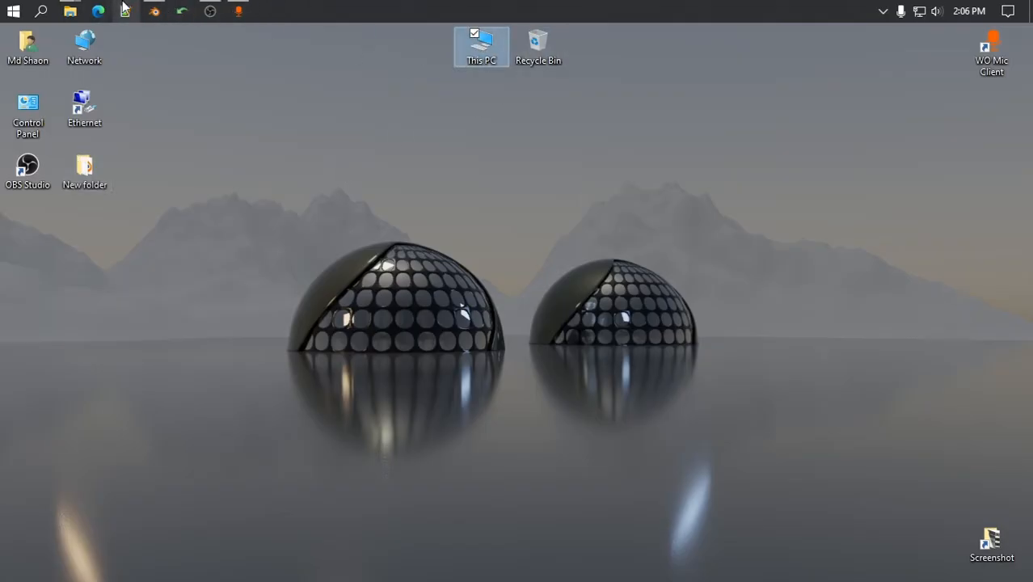
click(155, 11)
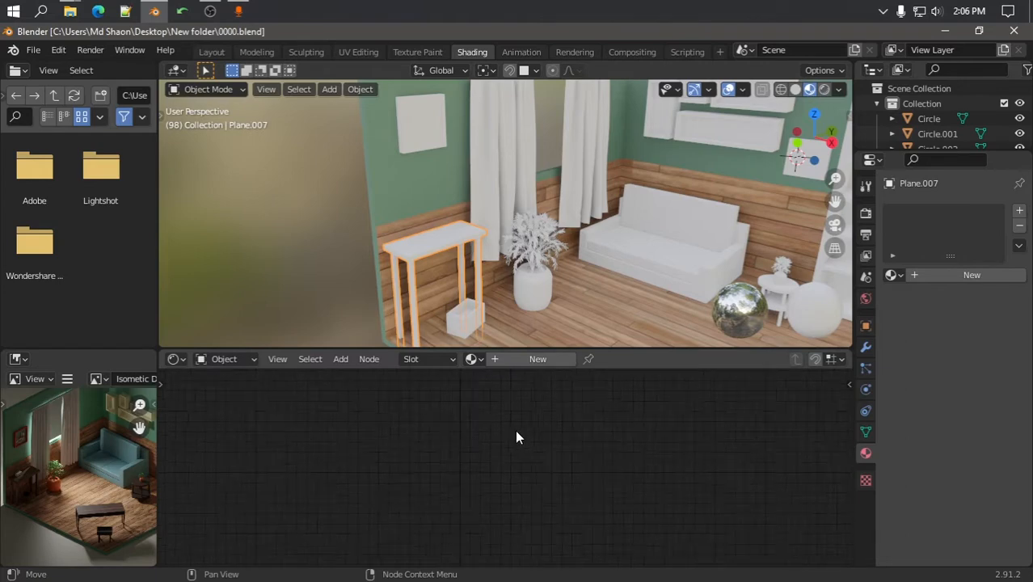
Create a new material for the table and name it 'table'
click(537, 359)
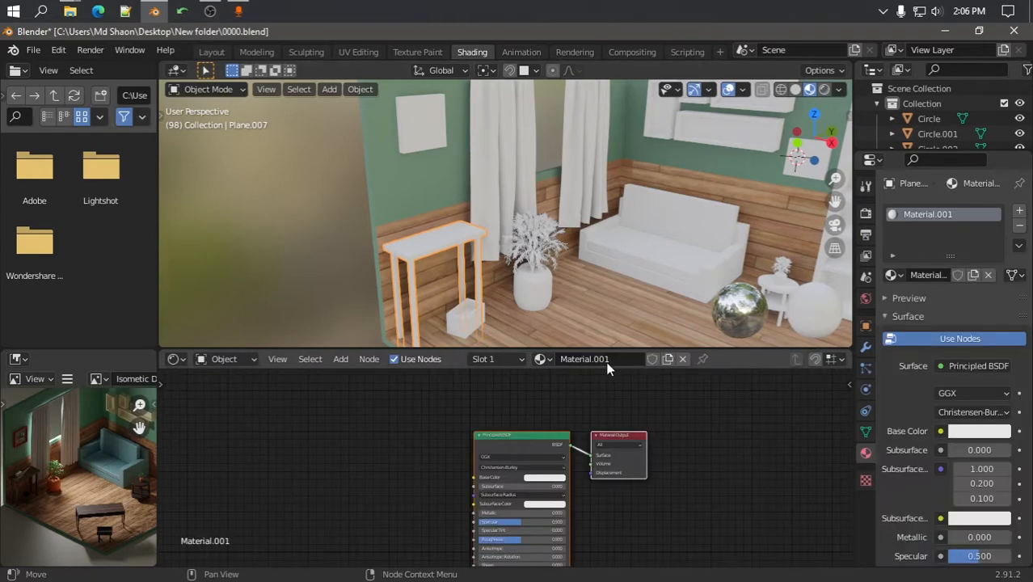
click(609, 359)
text(table)
key(Return)
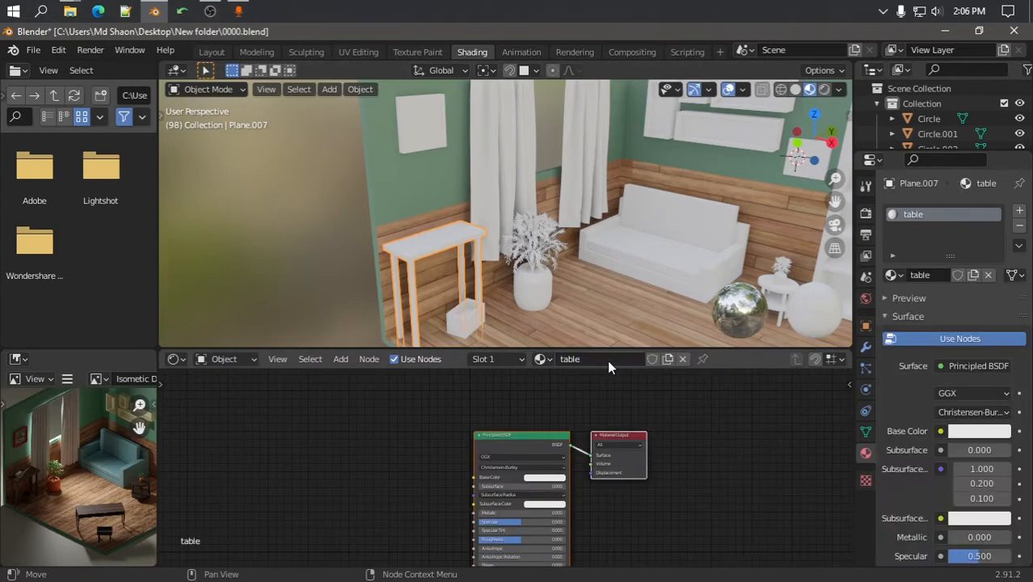
Add an Image Texture node feeding Base Color and browse for its image
key(shift+a)
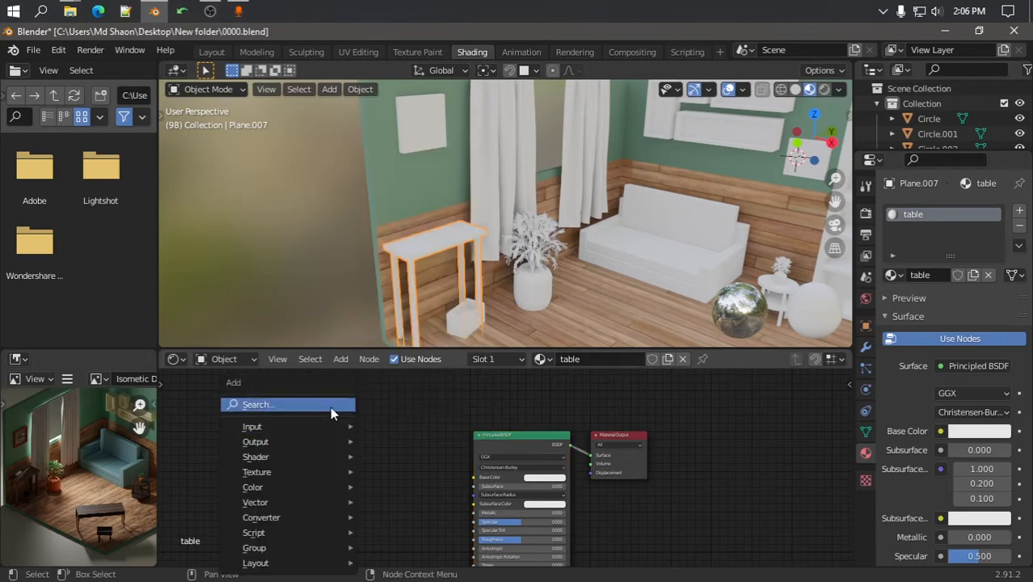
click(330, 405)
text(image)
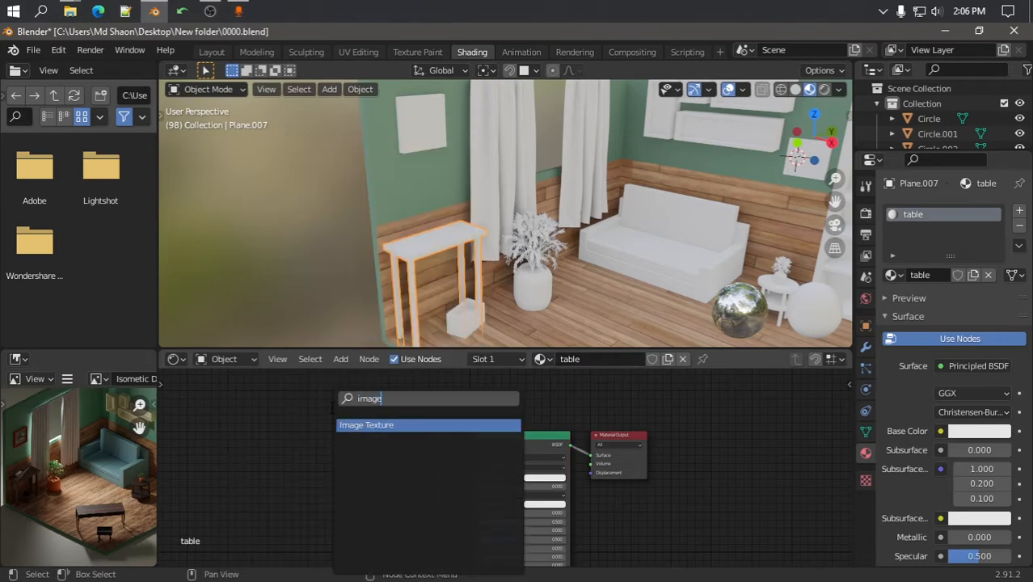
key(Return)
click(414, 446)
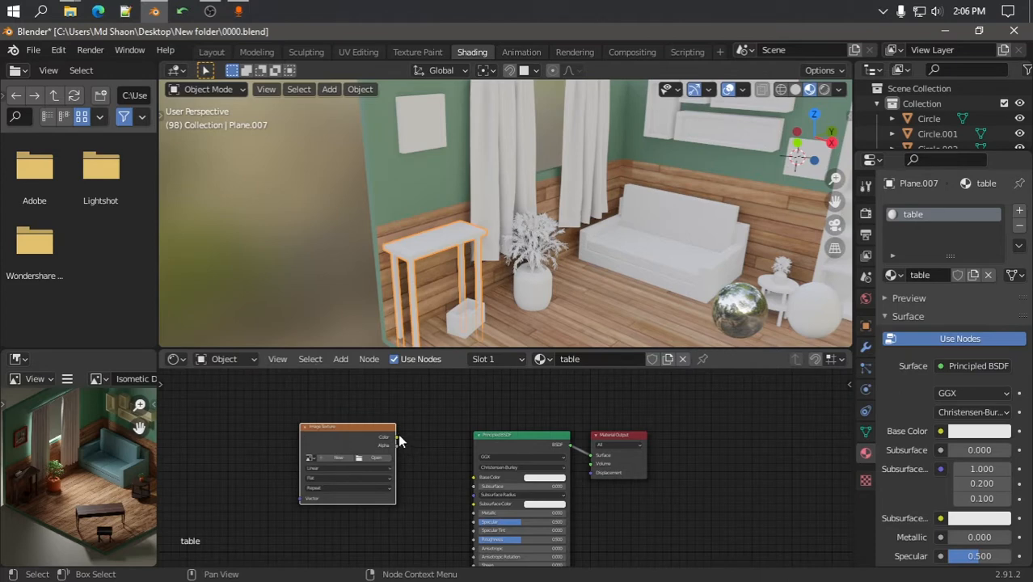
mouse_move(397, 443)
mouse_down()
mouse_move(474, 478)
mouse_move(412, 435)
mouse_up()
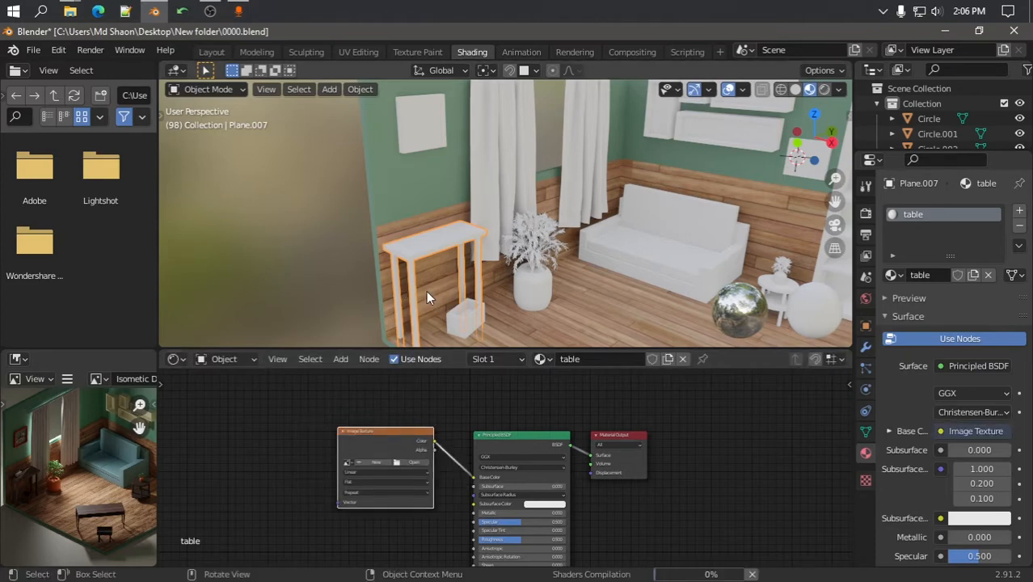
click(406, 464)
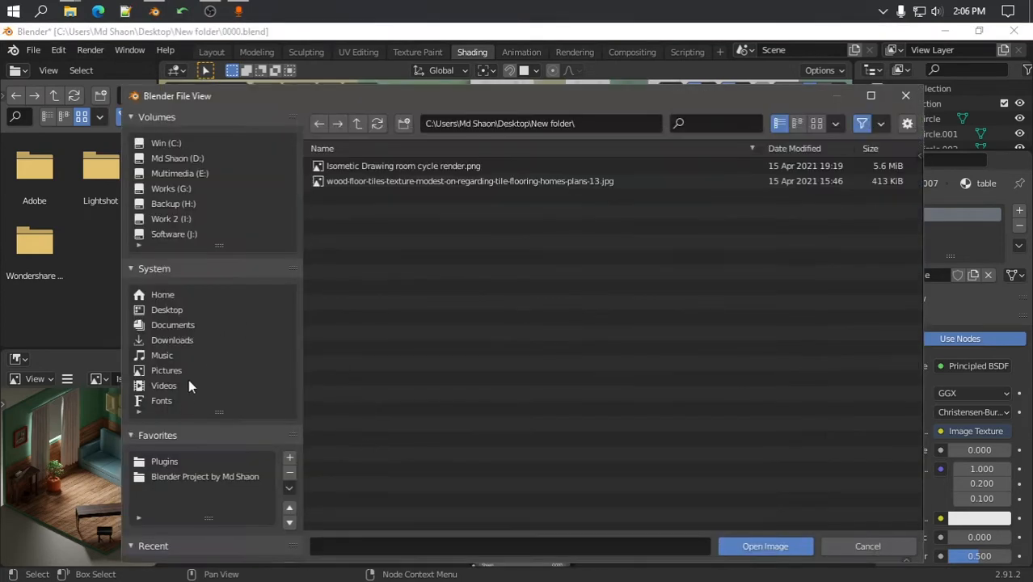
Load Finishes.Flooring.Wood.Hardwood.1.jpg from the project's Textures folder into the table texture
click(179, 478)
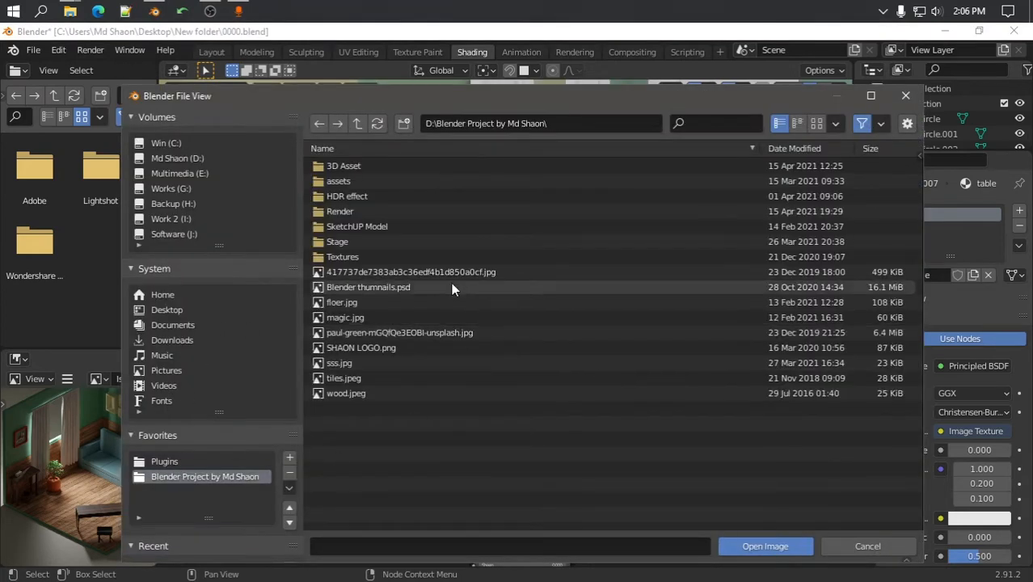
click(349, 202)
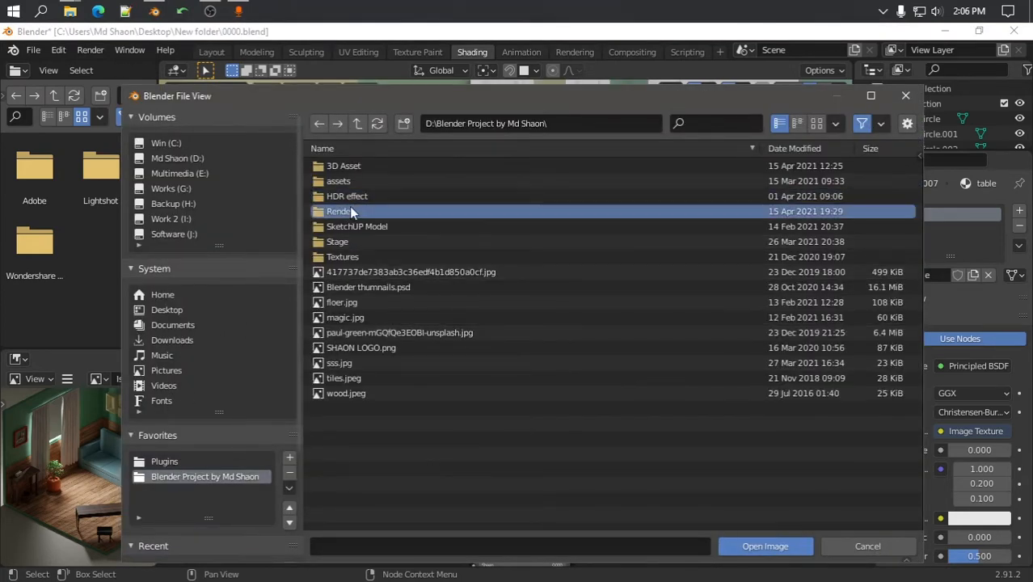
double_click(346, 255)
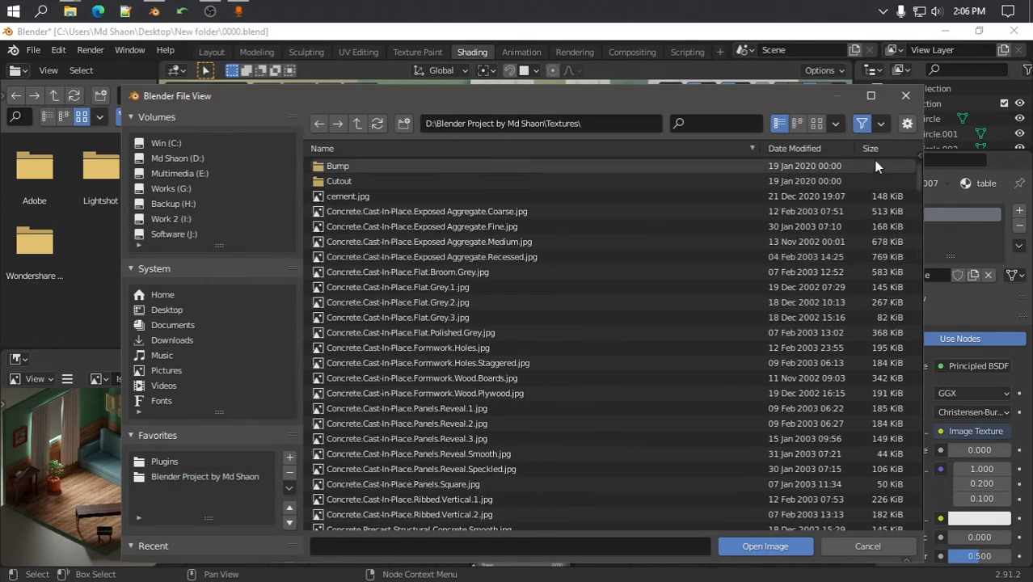
click(817, 123)
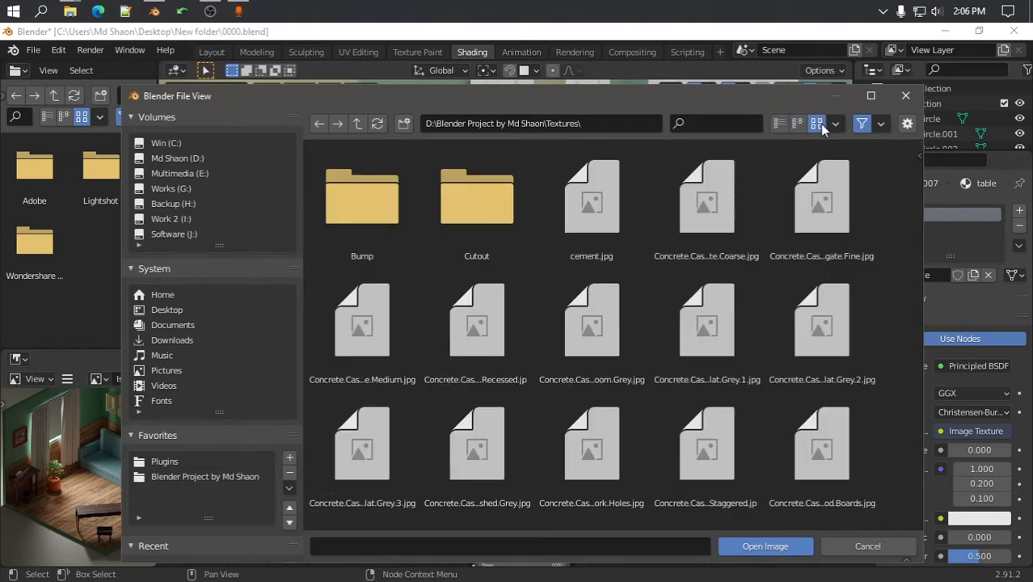
scroll(622, 285, down, 5)
scroll(618, 287, up, 4)
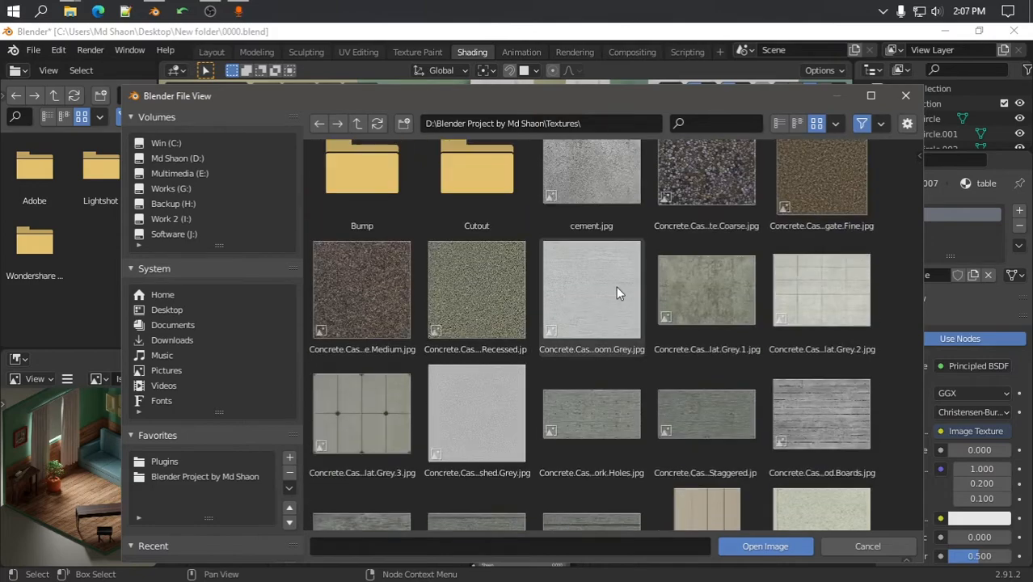
scroll(616, 286, down, 20)
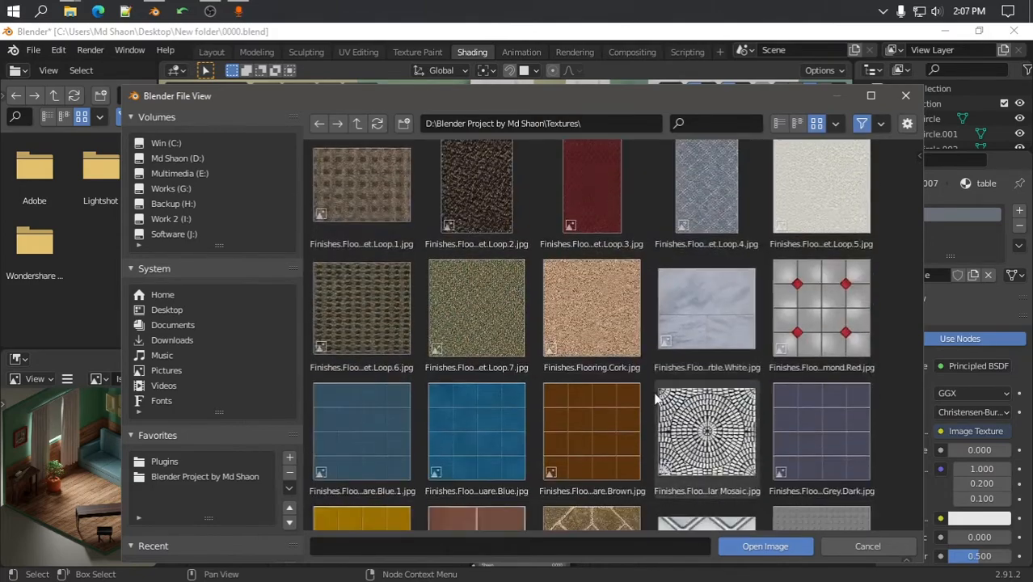
scroll(656, 398, down, 15)
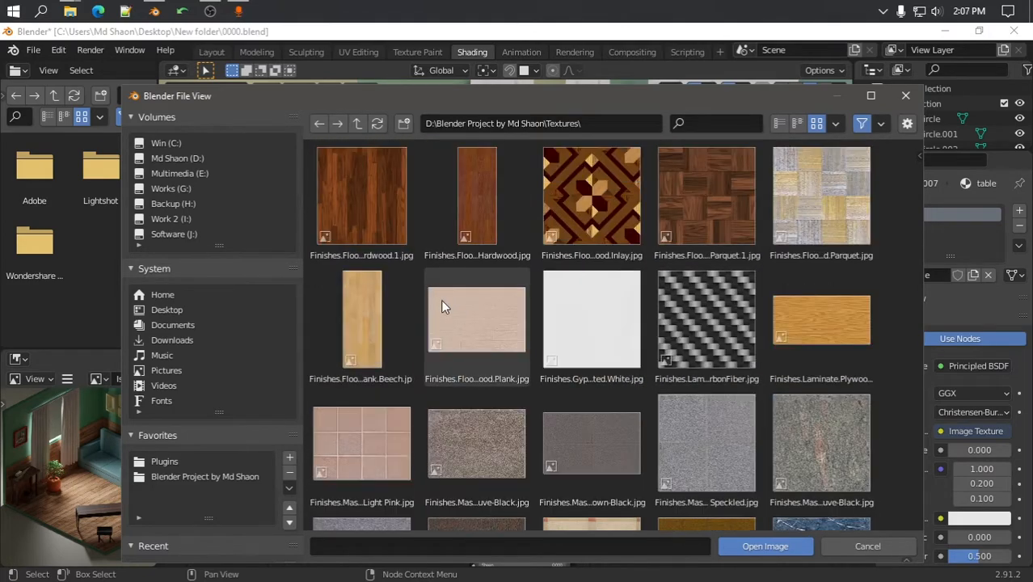
click(383, 218)
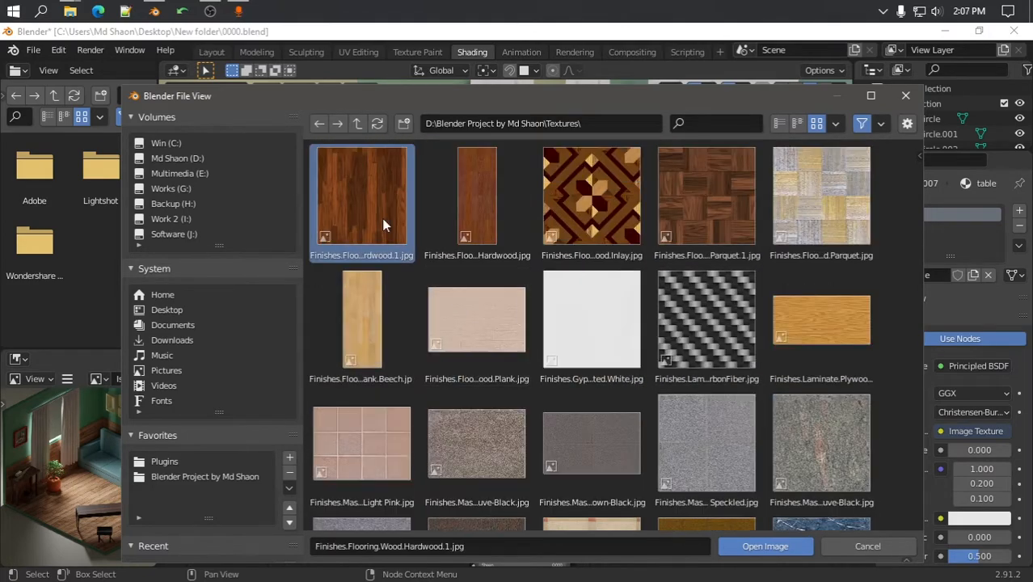
click(764, 552)
Orbit around the textured table and select the small white box
scroll(436, 261, up, 2)
middle_drag(427, 270, 522, 181)
click(517, 270)
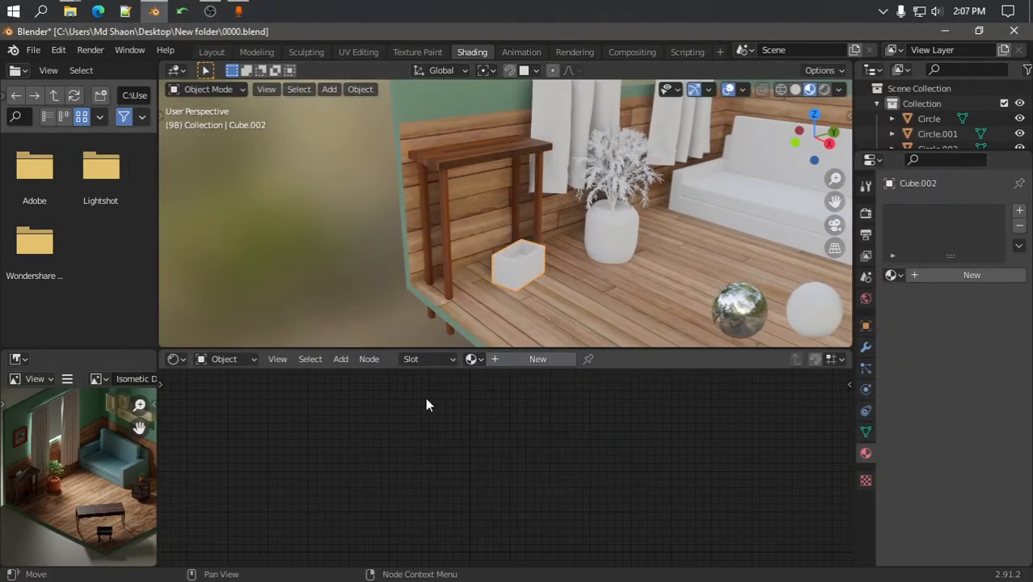
Assign the existing 'table' material to the small box
click(471, 359)
click(495, 408)
middle_drag(485, 344, 545, 275)
Link the box's 'table' material to the rectangular table, side table and stool via Link Materials
click(581, 287)
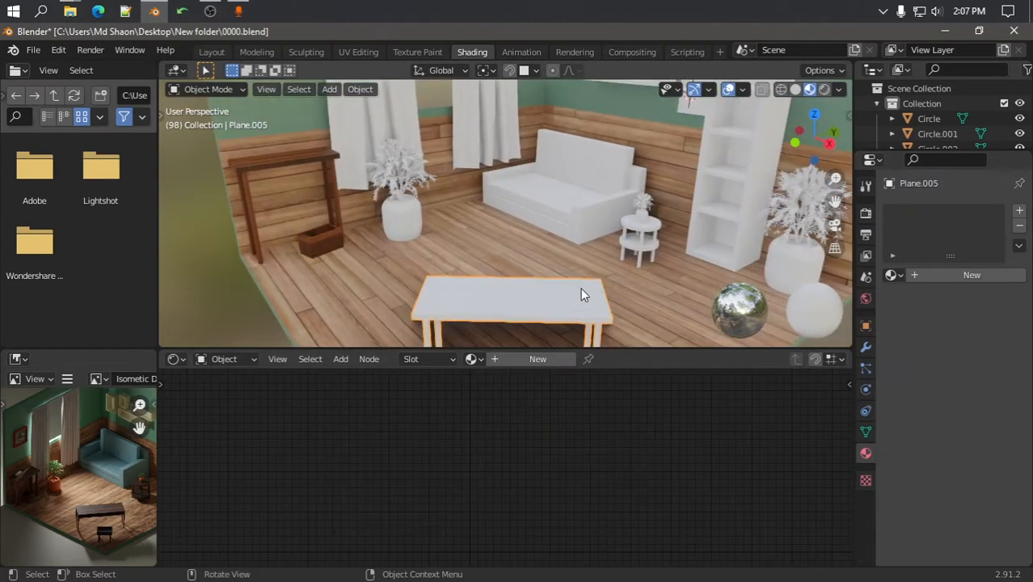
shift+click(645, 242)
middle_drag(592, 277, 388, 232)
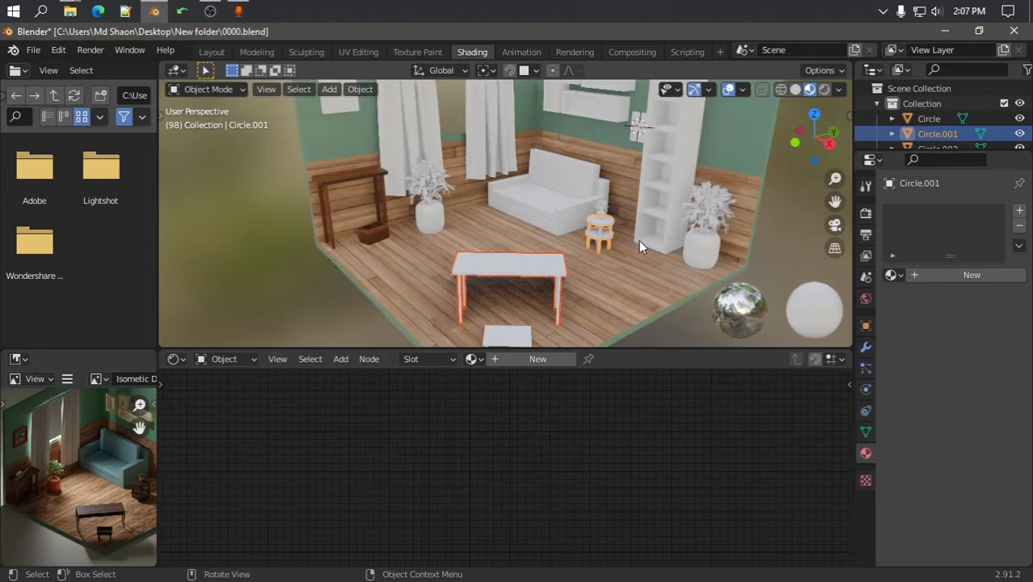
shift+click(384, 236)
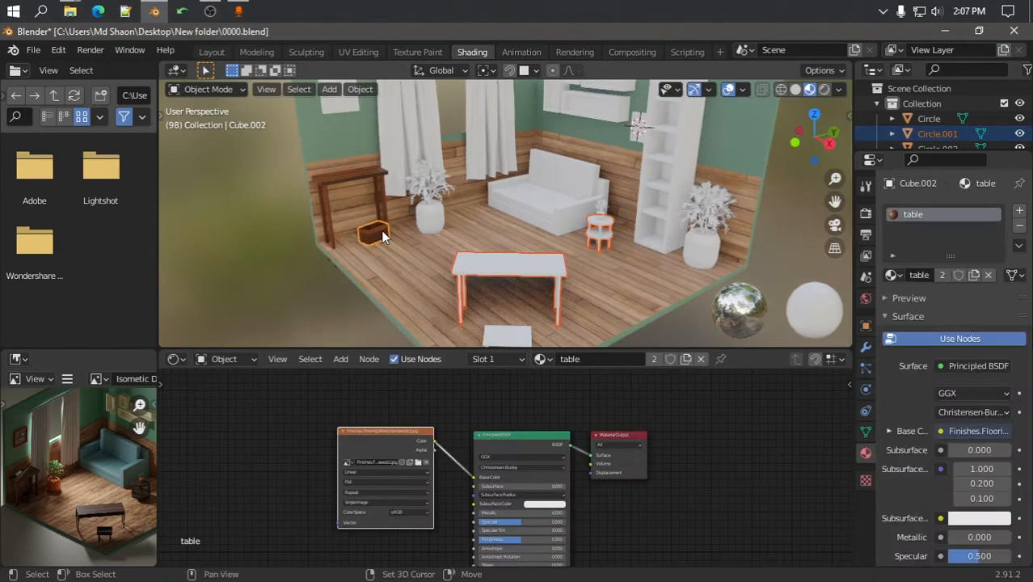
key(shift+l)
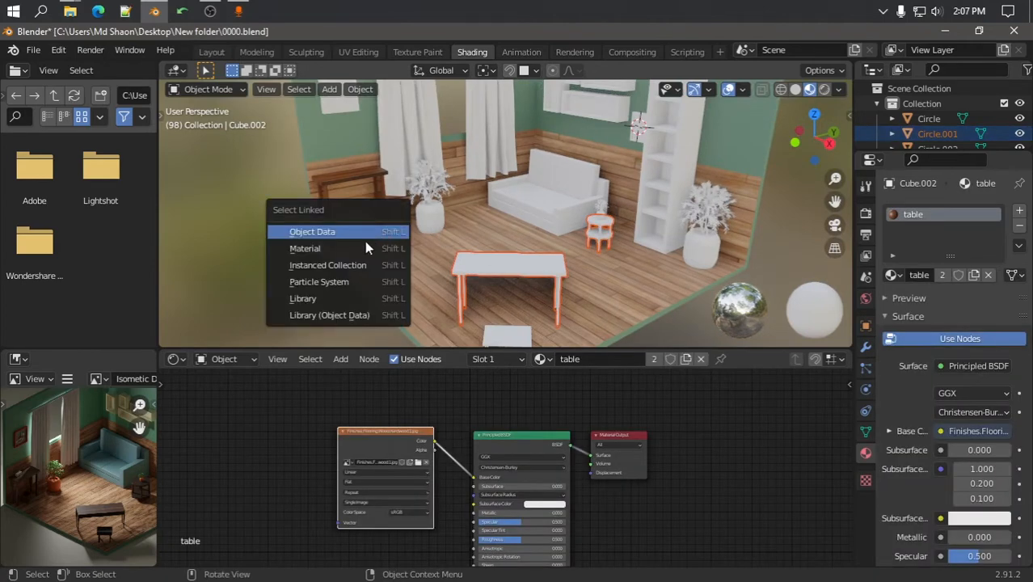
click(360, 248)
click(500, 270)
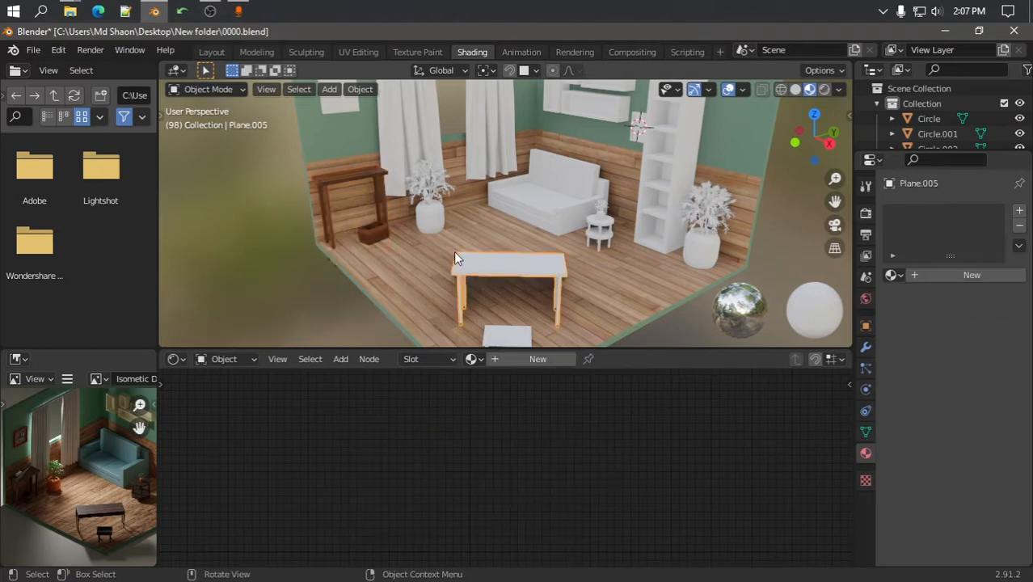
shift+click(598, 231)
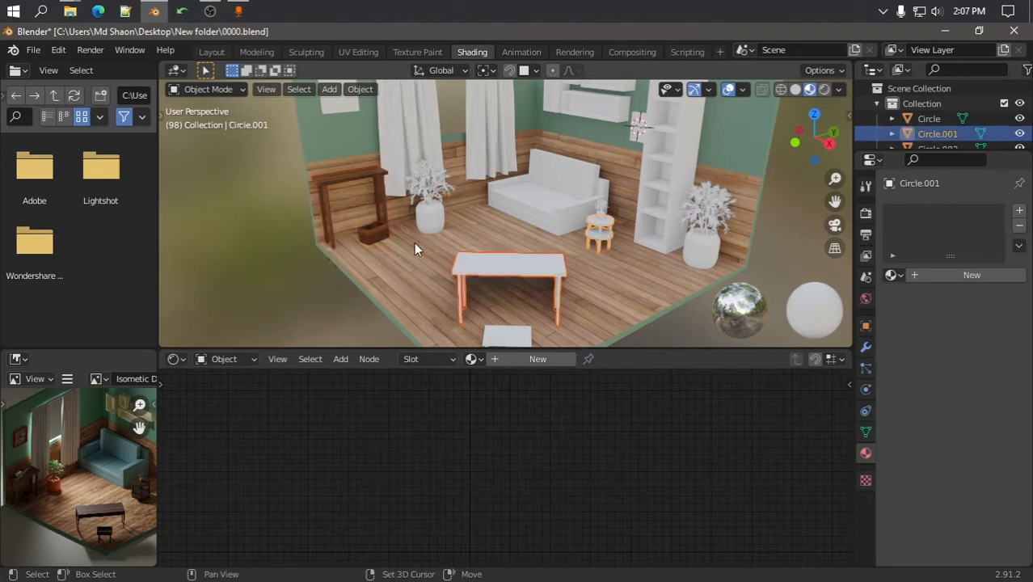
shift+click(373, 232)
key(ctrl+l)
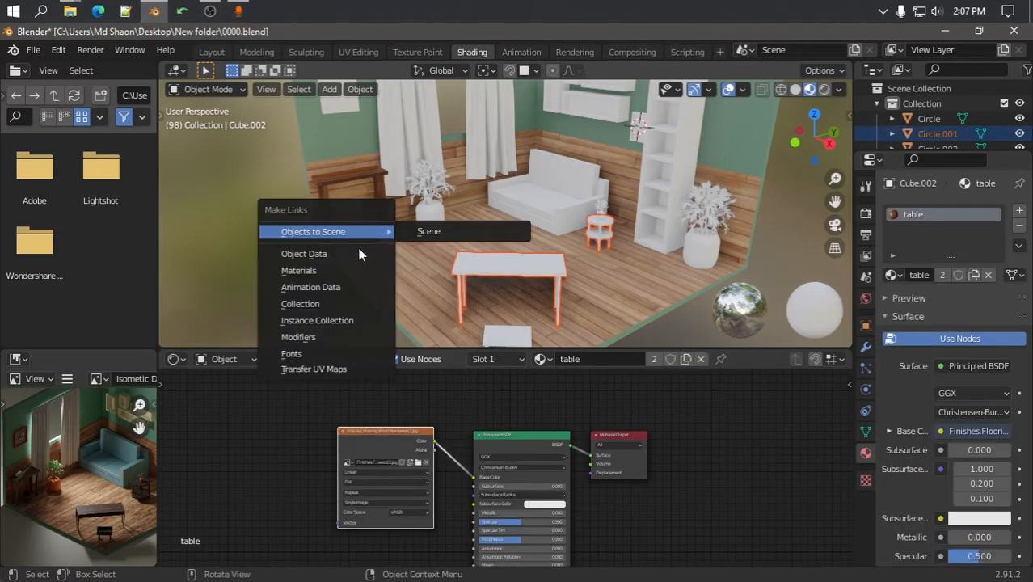
click(295, 265)
Deselect everything and select the small white side table, zooming in on it
click(273, 246)
middle_drag(526, 249, 483, 240)
click(412, 297)
middle_drag(413, 297, 502, 285)
scroll(510, 279, up, 5)
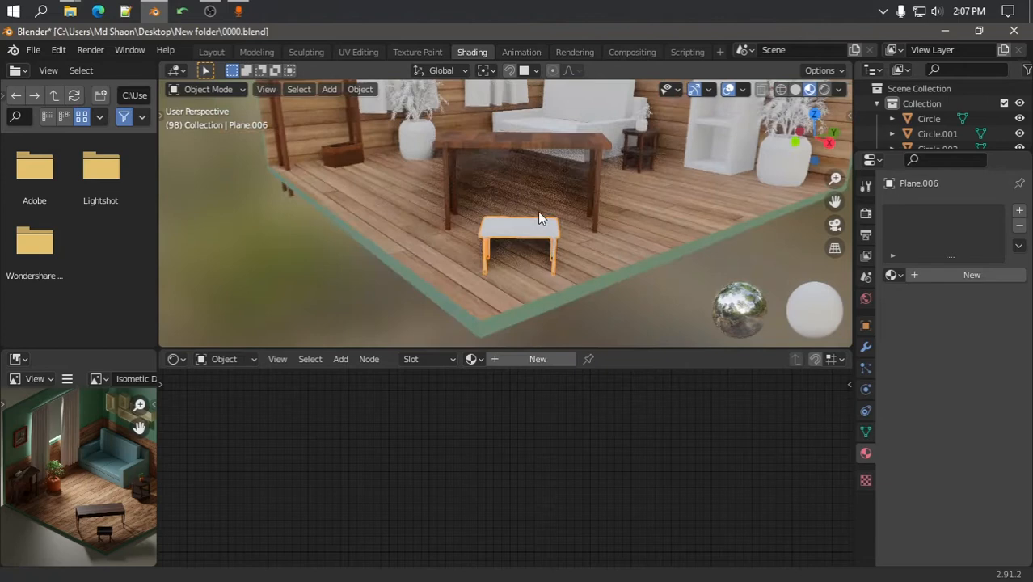
Create a material named 'metal' with Metallic raised to 0.814 and roughness slightly lowered
click(537, 359)
click(623, 359)
text(meta)
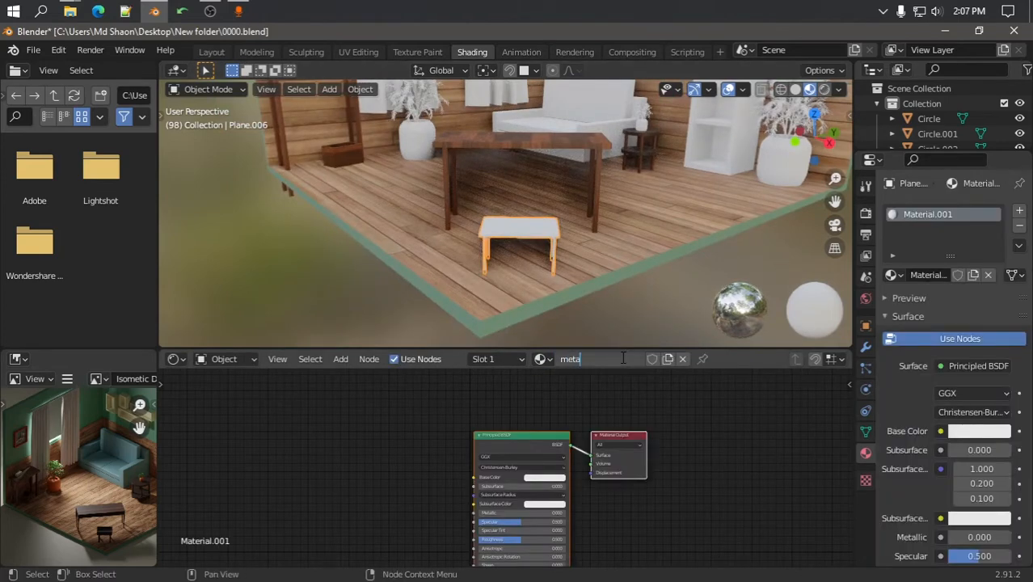
text(l)
key(Return)
drag(512, 514, 541, 506)
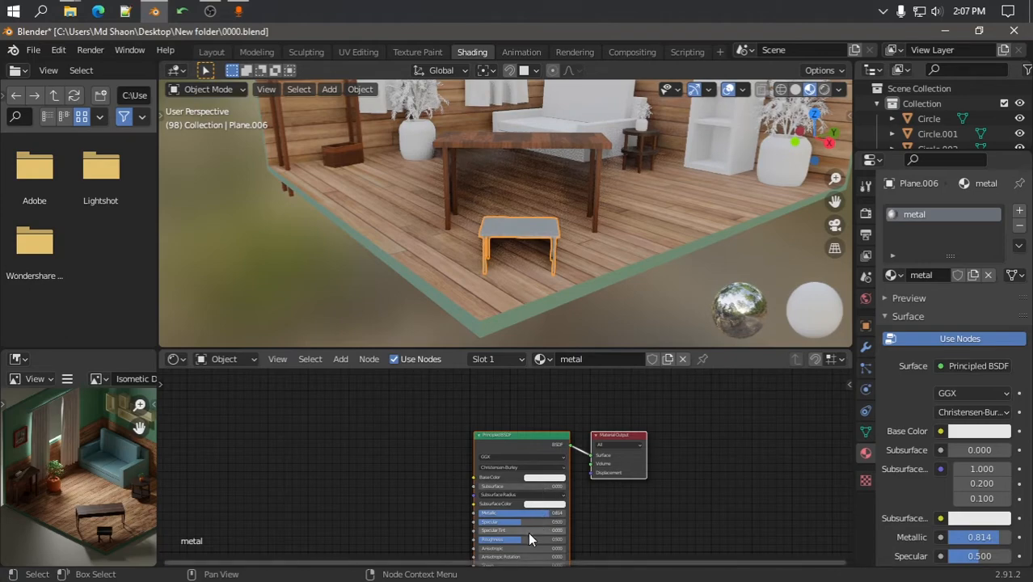
drag(505, 540, 503, 539)
Set the metal material's base colour to mid grey
key(alt+a)
scroll(518, 265, up, 4)
middle_drag(517, 264, 631, 260)
click(631, 258)
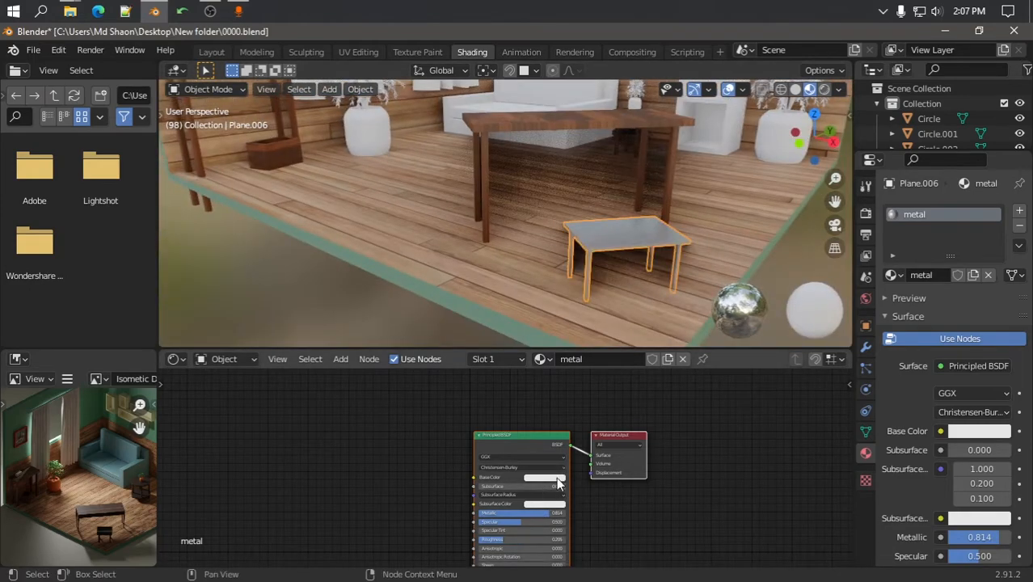
click(546, 478)
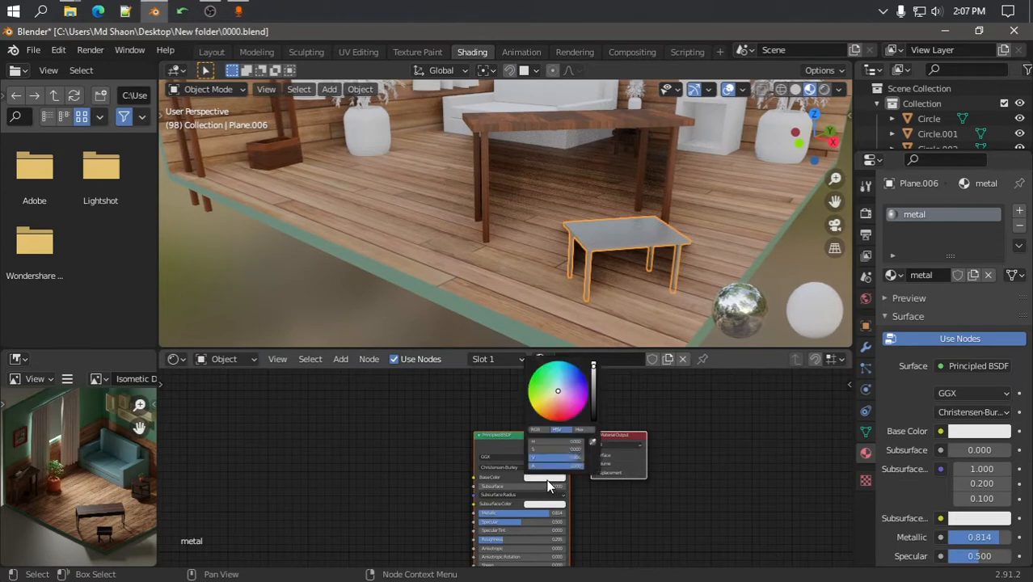
click(595, 394)
Deselect the side table, turn the room view left, and select the vase
click(264, 282)
scroll(643, 284, down, 5)
middle_drag(633, 243, 608, 270)
scroll(641, 271, up, 3)
scroll(606, 243, down, 4)
scroll(557, 182, up, 5)
middle_drag(525, 173, 441, 152)
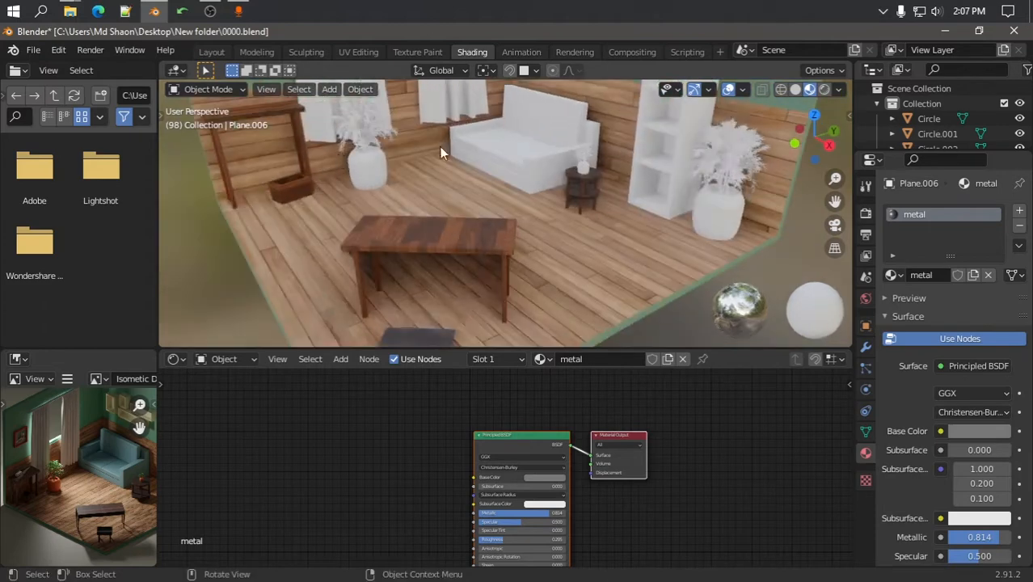
scroll(484, 266, up, 5)
click(488, 273)
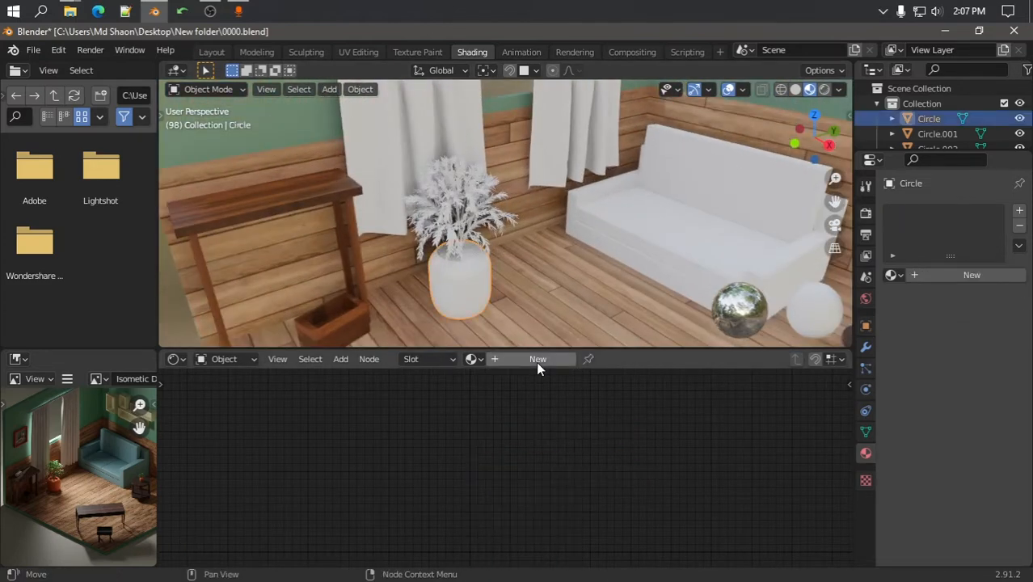
Create a new material for the vase named 'top'
click(539, 363)
double_click(622, 362)
text(t)
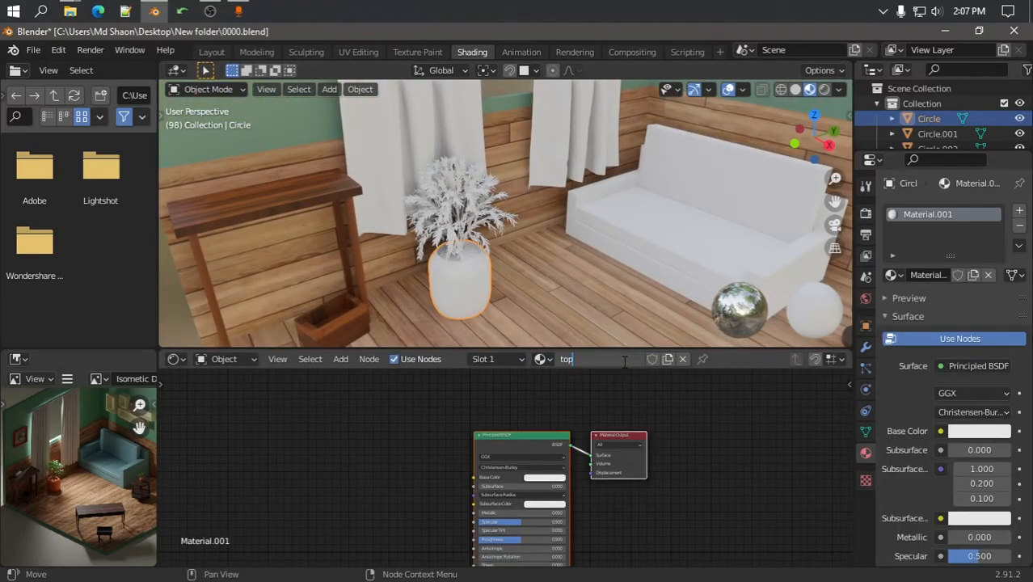
text(op)
key(Return)
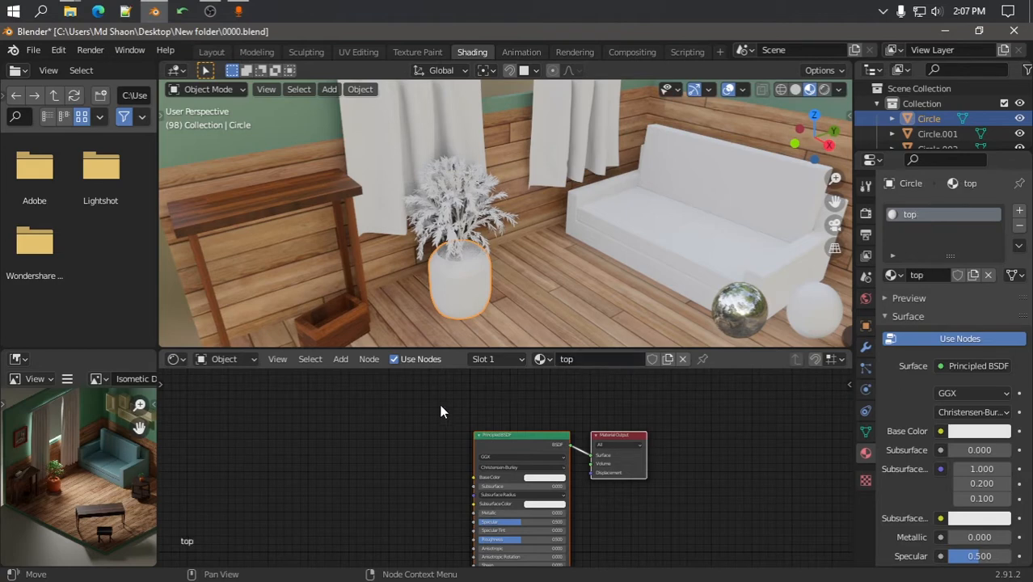
Give the 'top' material a terracotta-orange base colour (HSV 0.050, 0.701, 0.906), then select the plant's leaves
click(544, 478)
click(555, 406)
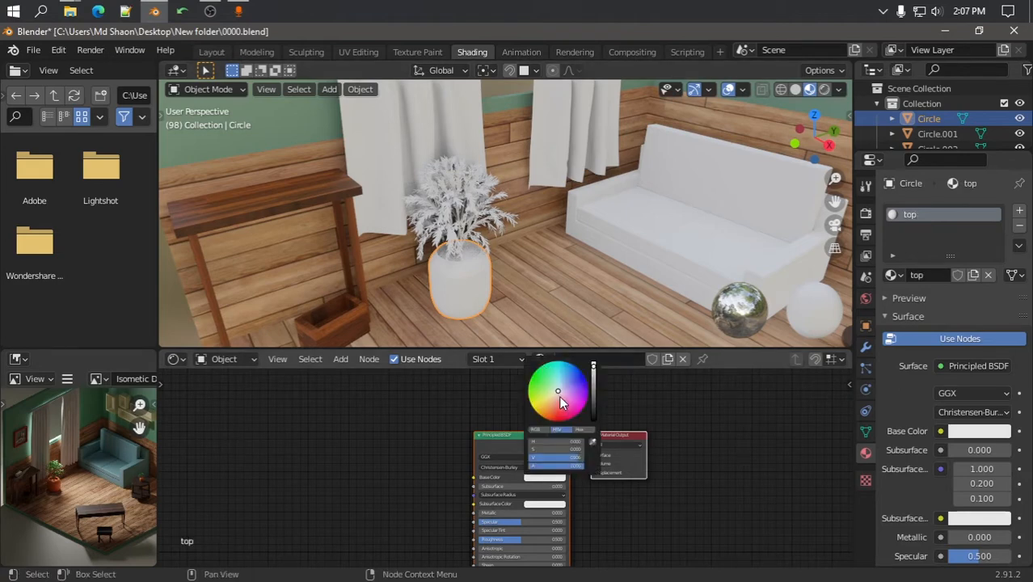
drag(549, 411, 553, 416)
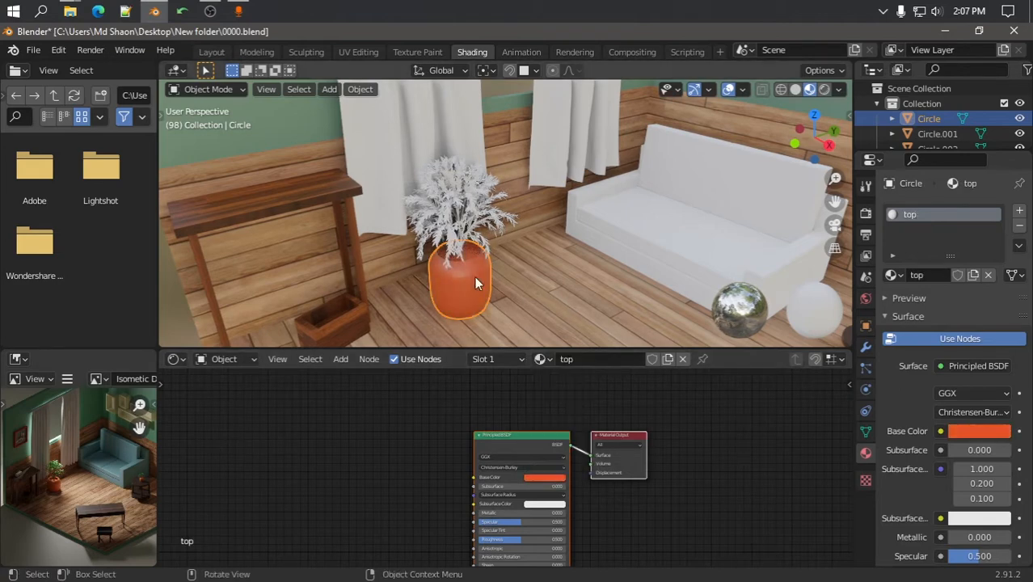
scroll(463, 270, up, 2)
middle_drag(544, 164, 565, 204)
scroll(541, 261, up, 2)
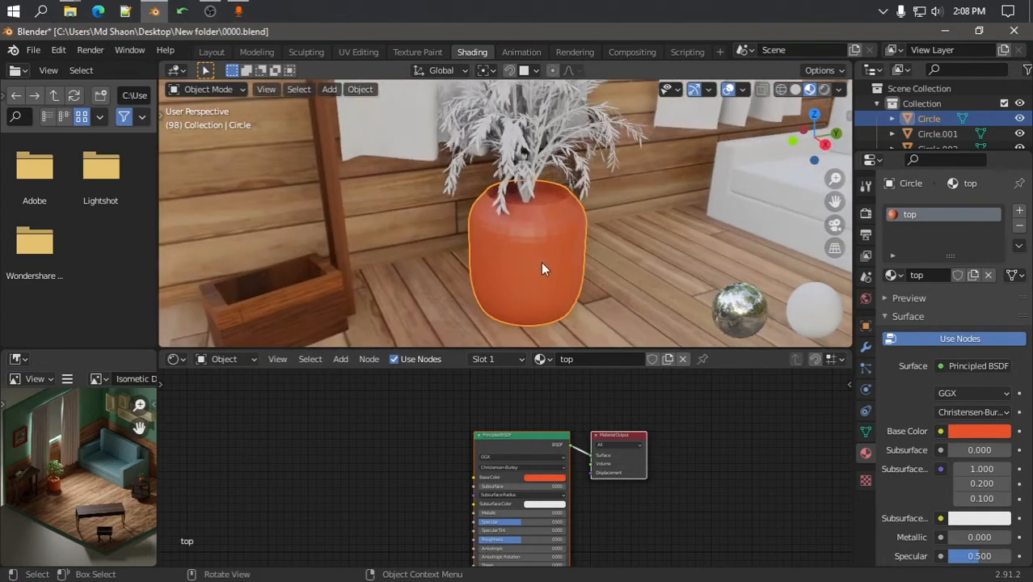
click(547, 478)
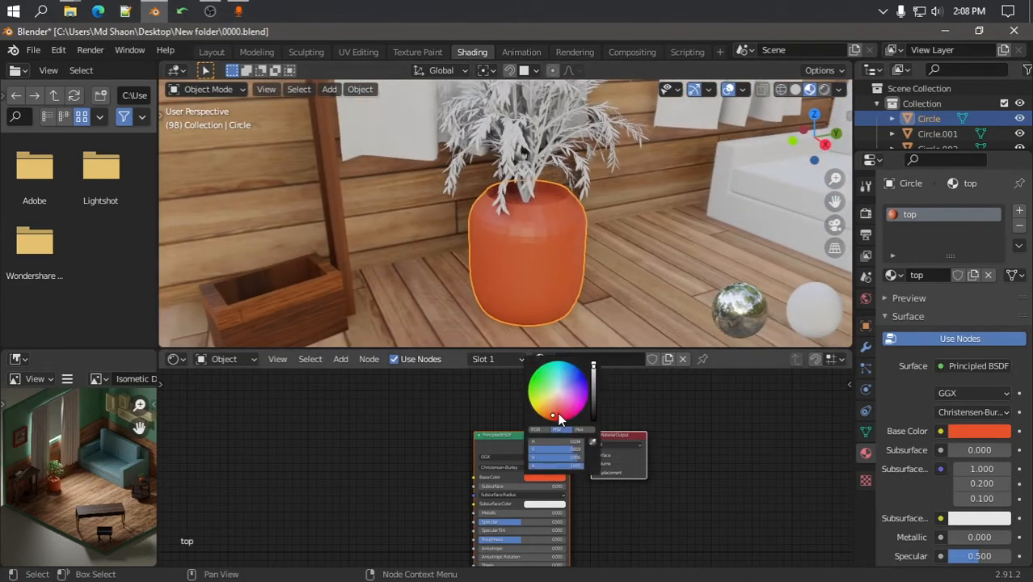
drag(558, 416, 556, 415)
scroll(481, 489, up, 4)
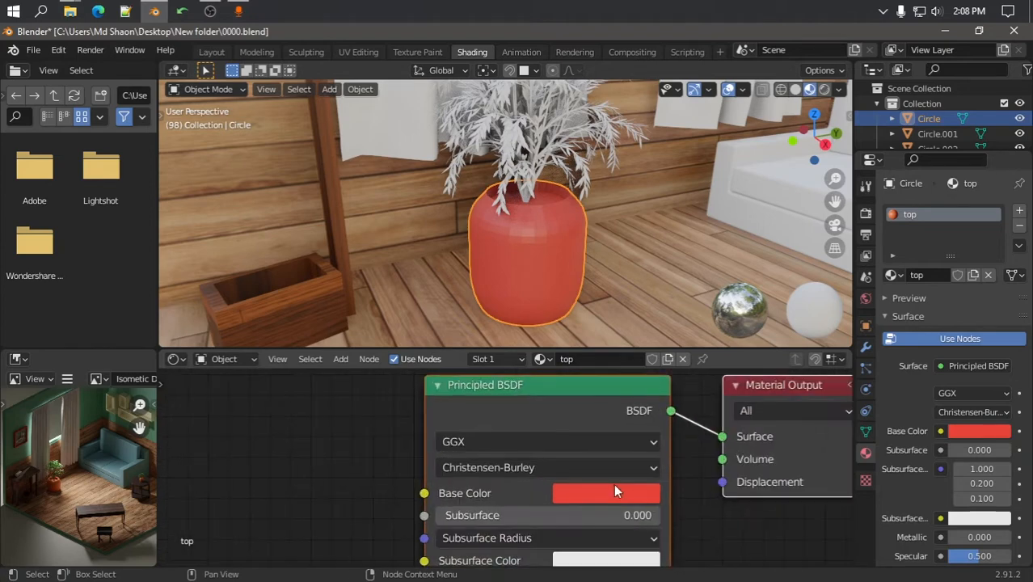
click(613, 485)
drag(634, 334, 625, 323)
middle_drag(456, 244, 513, 186)
click(515, 191)
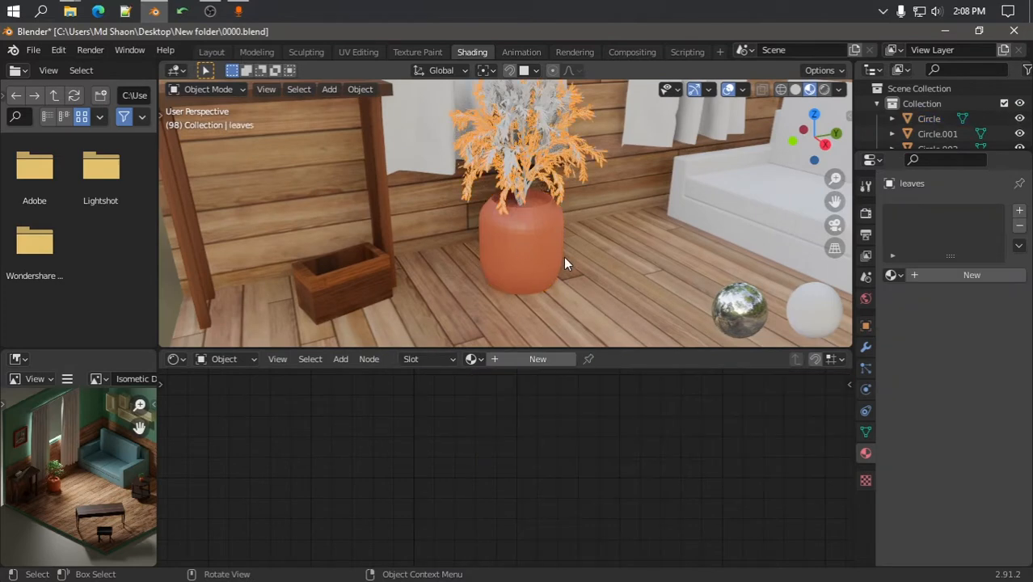
Name the leaves' material 'tree leavs' and give it a dark green base colour
click(528, 357)
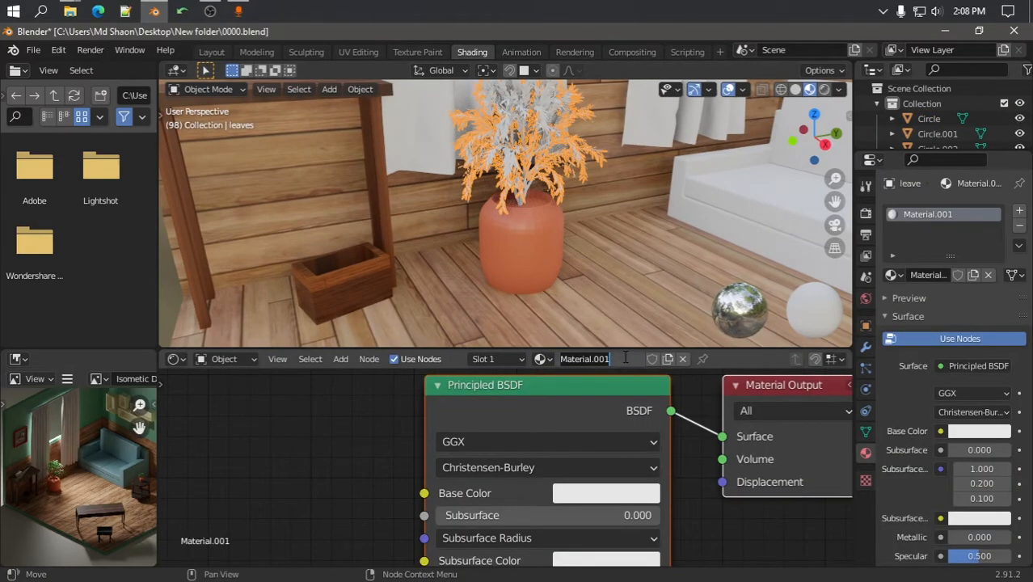
text(tree)
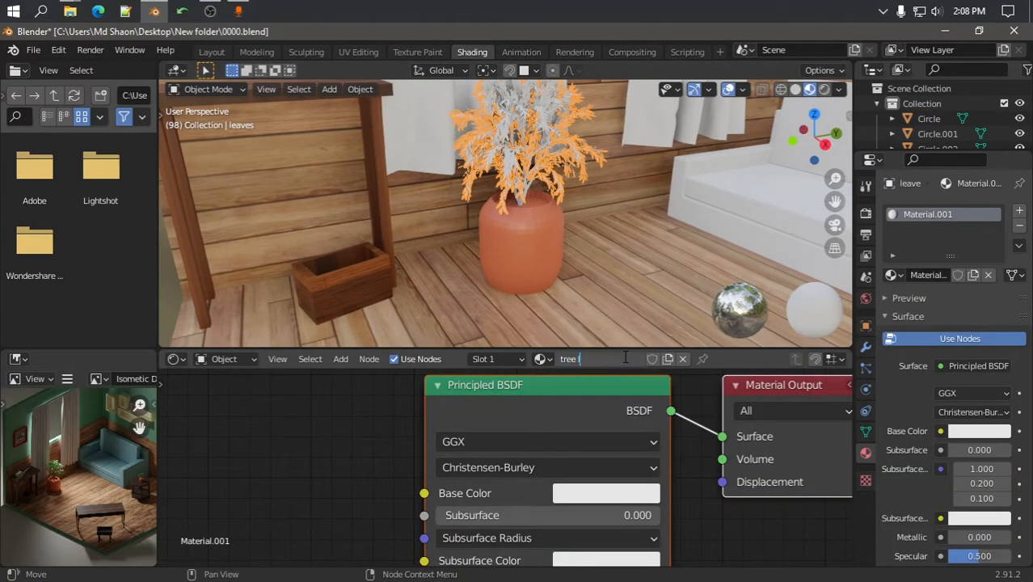
text( leavs)
key(Return)
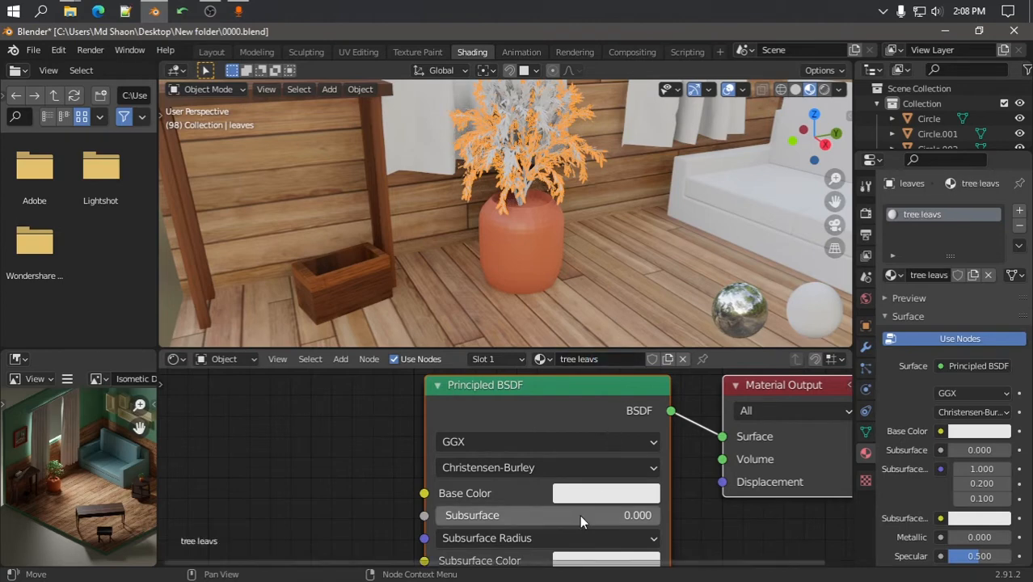
click(575, 493)
drag(590, 291, 571, 260)
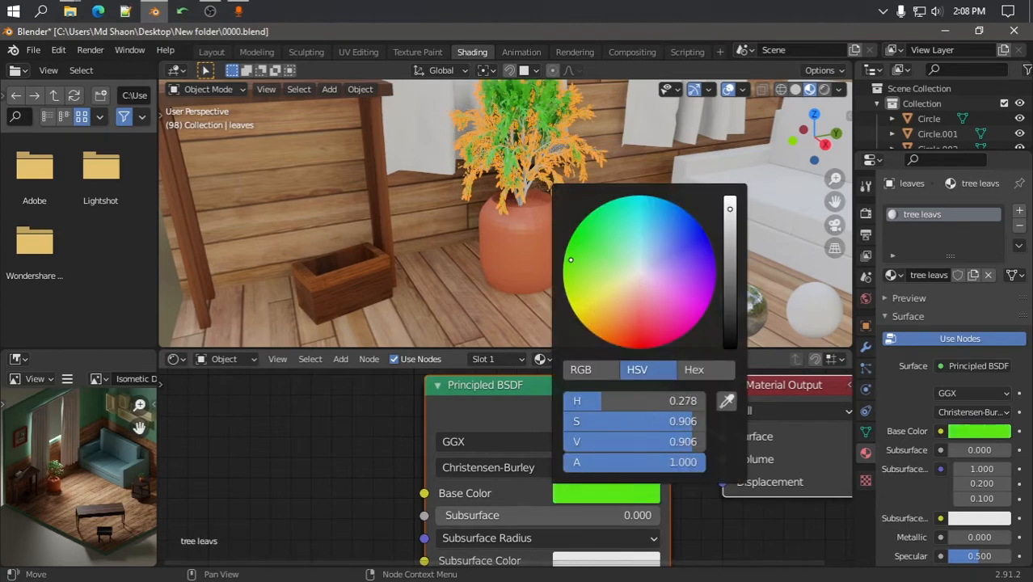
drag(727, 244, 730, 256)
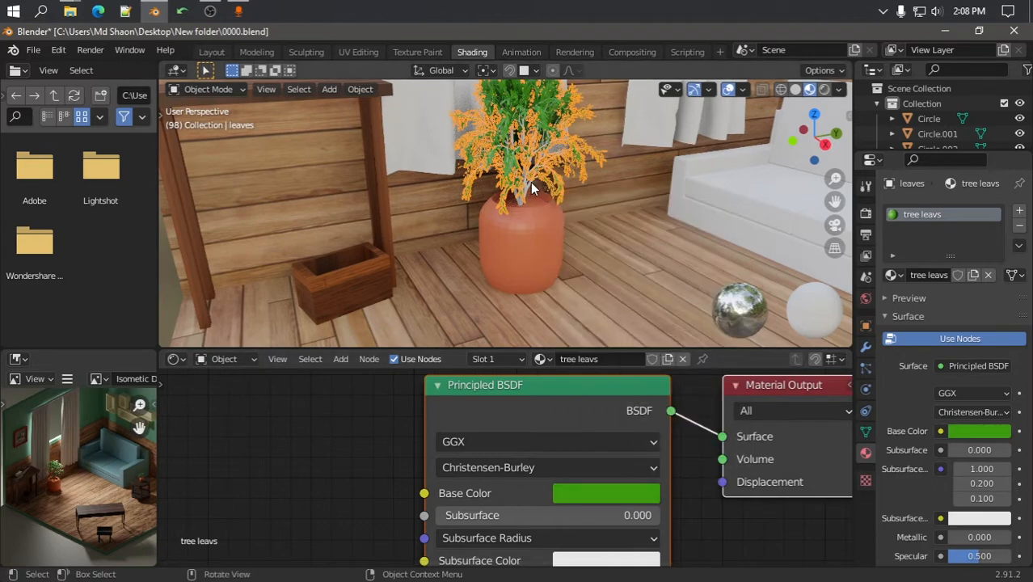
Give the trunk a new 'tree' material with muted olive green (HSV 0.288, 0.373, 0.386)
click(531, 182)
click(538, 359)
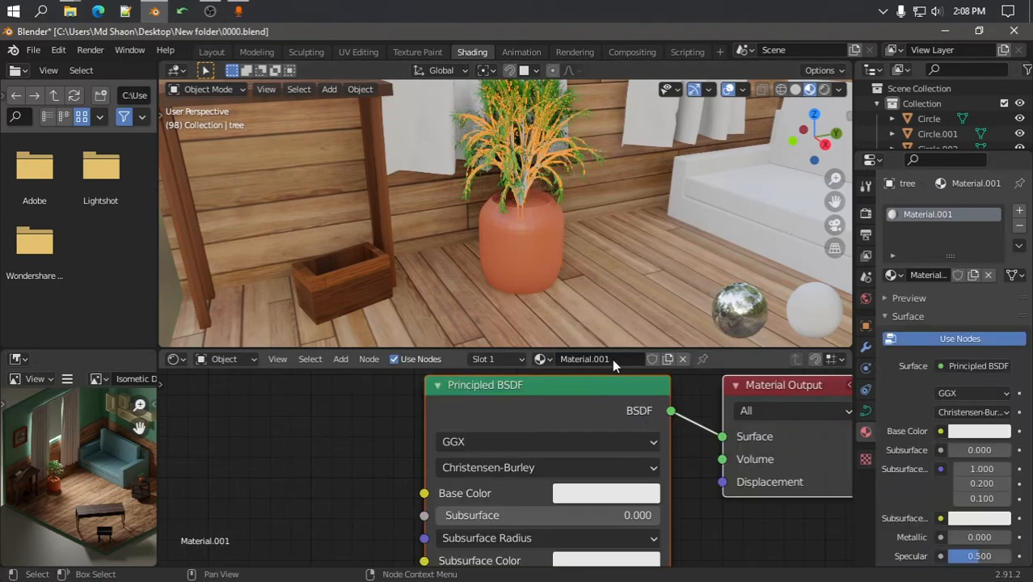
double_click(612, 358)
text(tree)
key(Return)
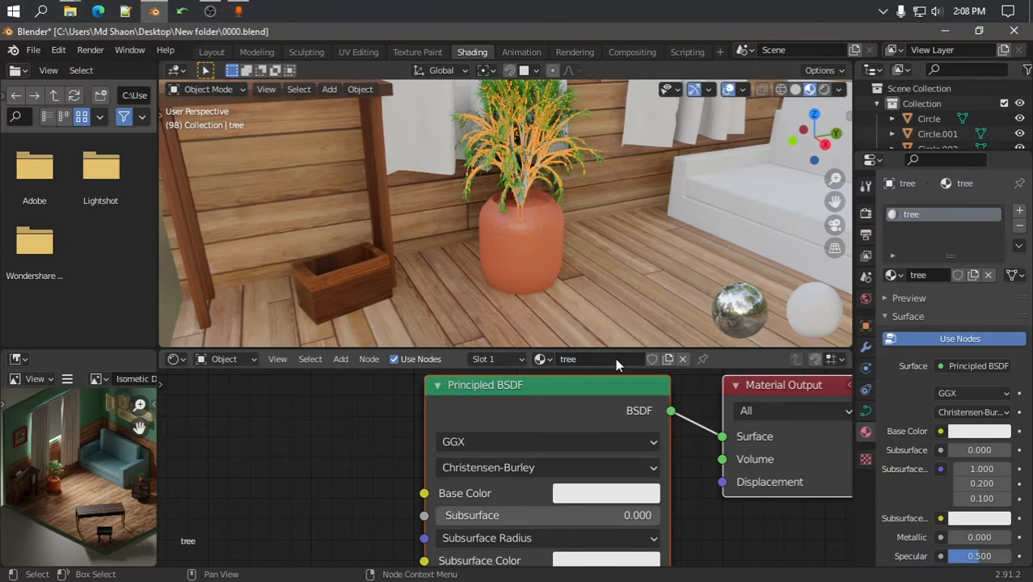
click(599, 493)
drag(730, 226, 730, 293)
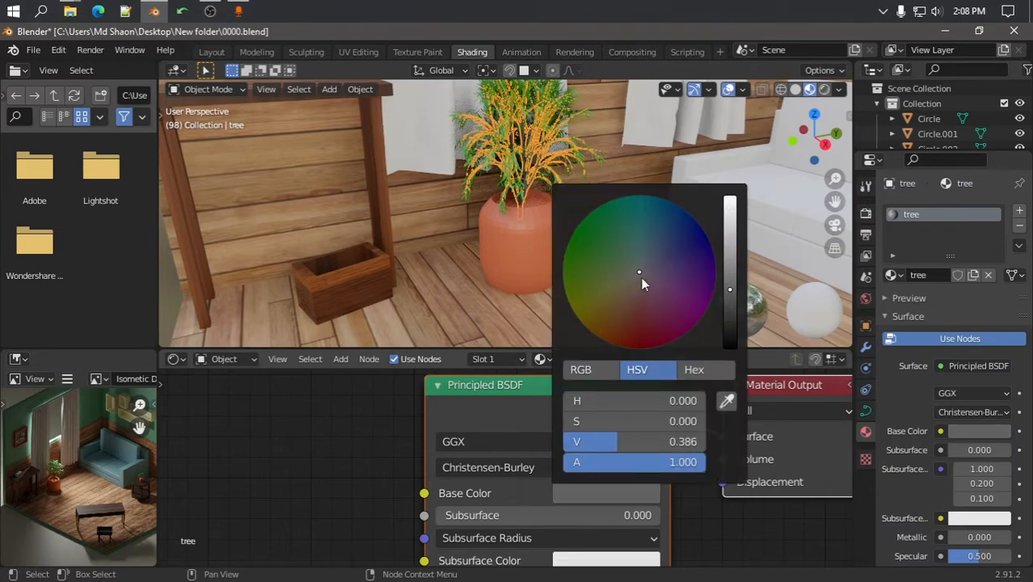
drag(635, 275, 615, 266)
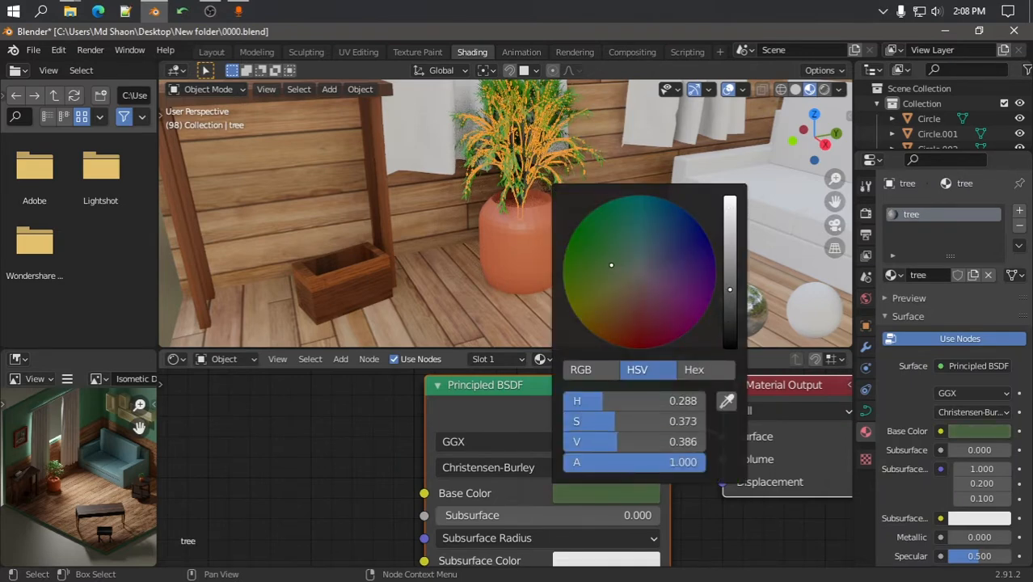
Select the first plant's pot, then pan over and select the large plant's pot
scroll(536, 185, up, 2)
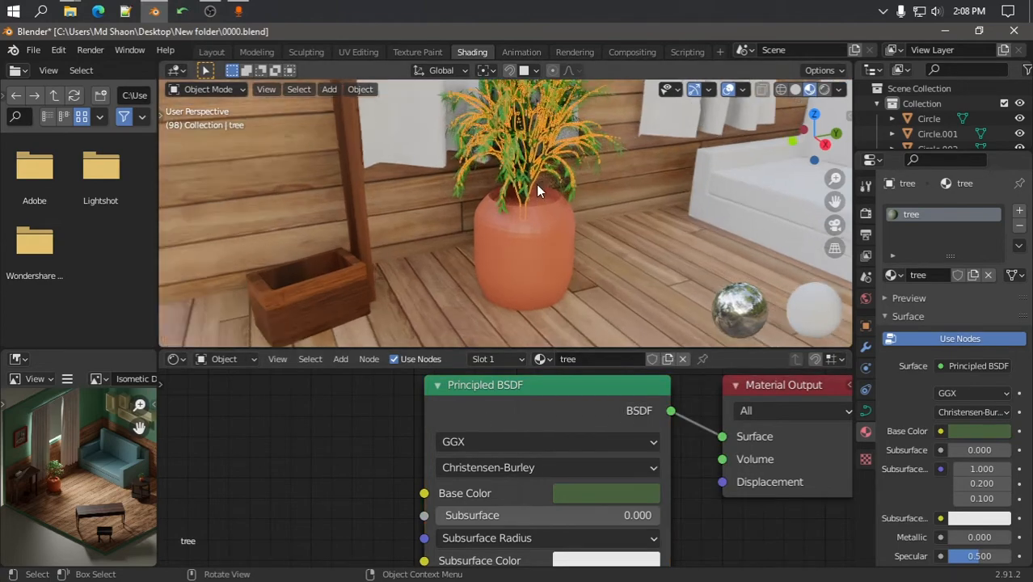
click(553, 238)
scroll(556, 230, down, 6)
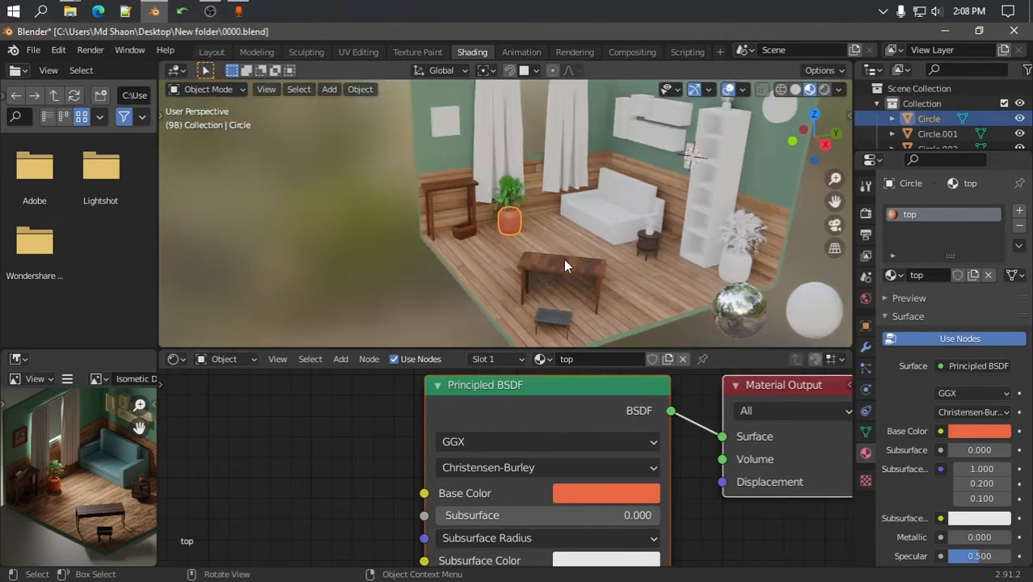
scroll(564, 259, up, 6)
shift+middle_drag(557, 245, 450, 234)
click(665, 300)
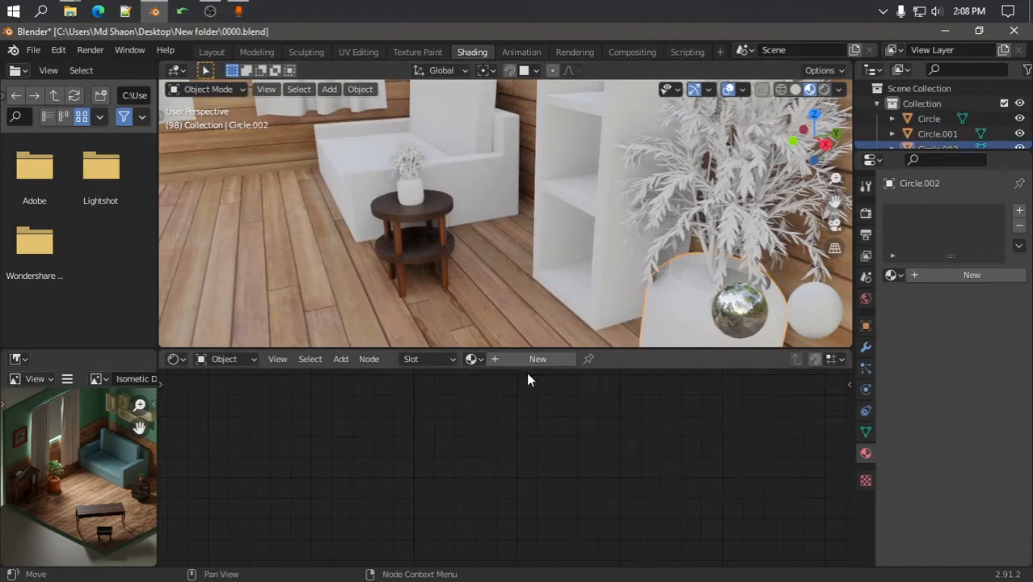
Give the large plant's pot the orange top material, its leaves tree leavs and its trunk tree
click(478, 358)
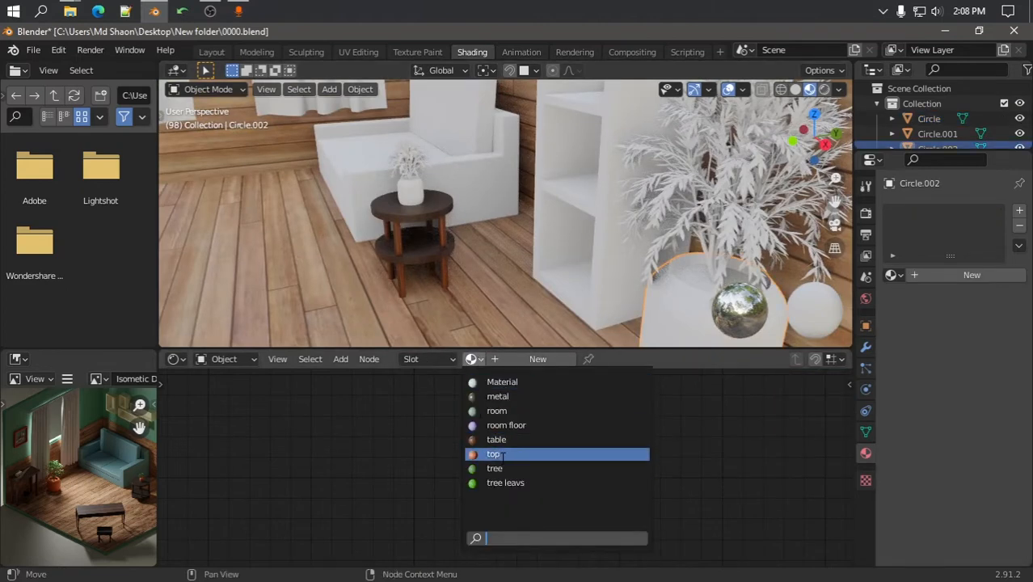
click(500, 454)
click(722, 260)
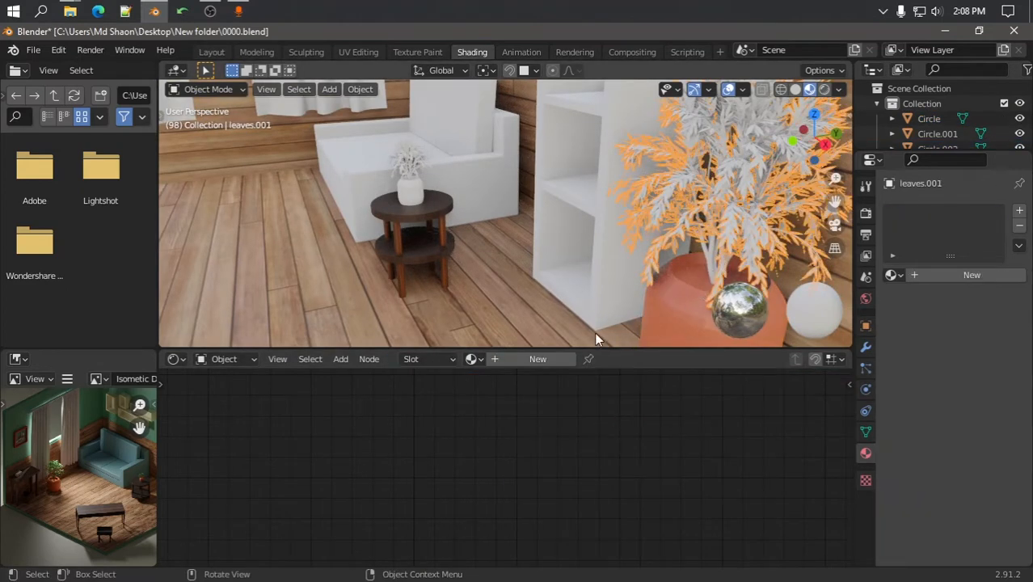
click(478, 359)
click(494, 484)
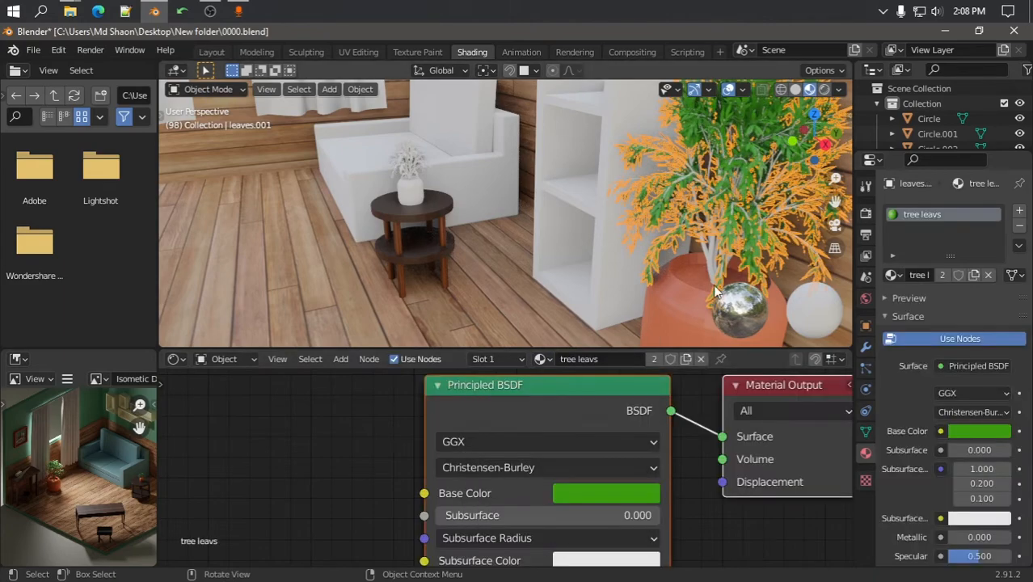
click(683, 285)
click(474, 359)
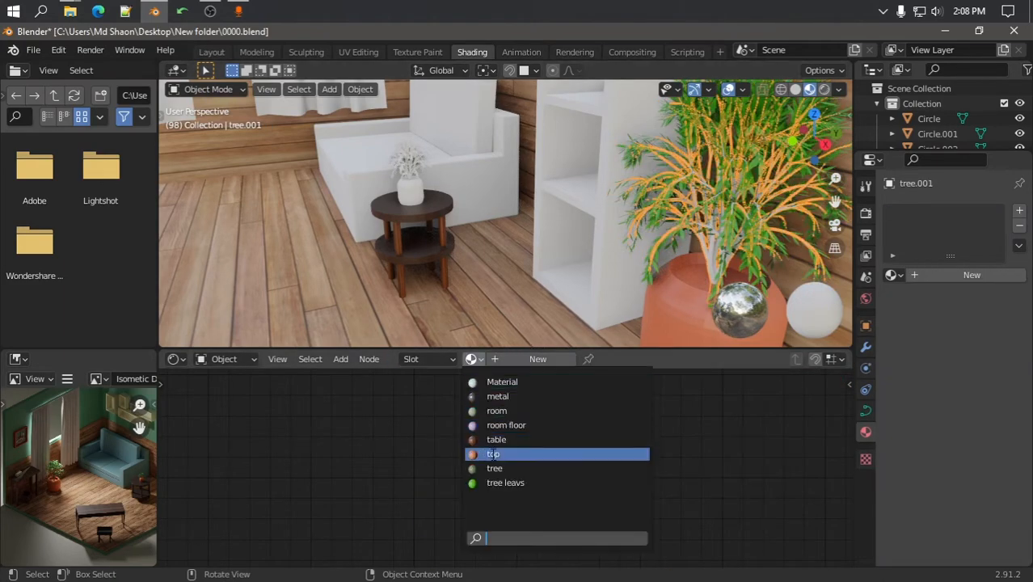
click(494, 468)
scroll(568, 207, down, 5)
scroll(454, 185, up, 9)
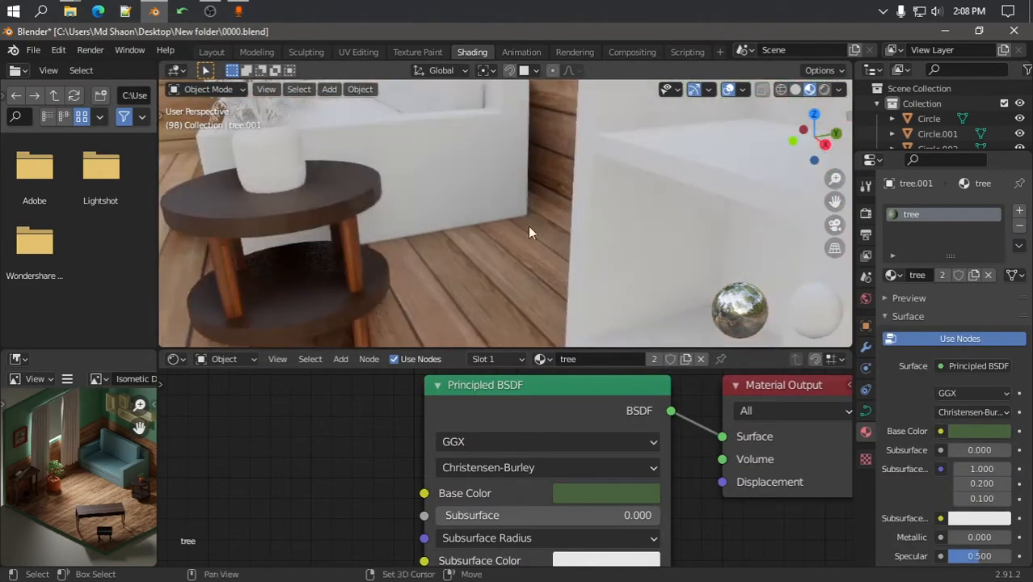
scroll(529, 233, down, 4)
Assign top to the side-table vase, tree to its trunk and tree leavs to its leaves
click(435, 248)
click(474, 359)
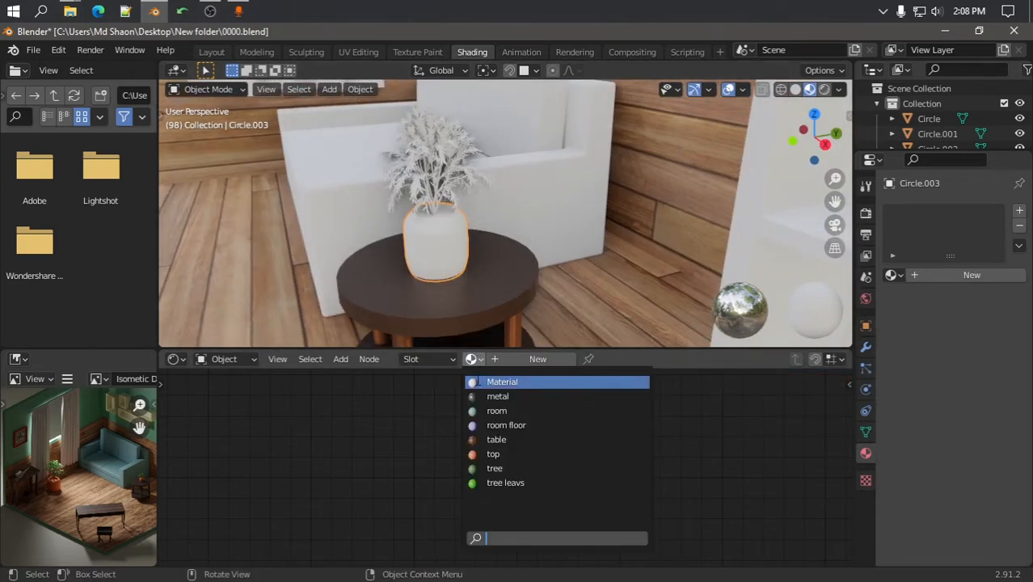
click(493, 454)
click(447, 317)
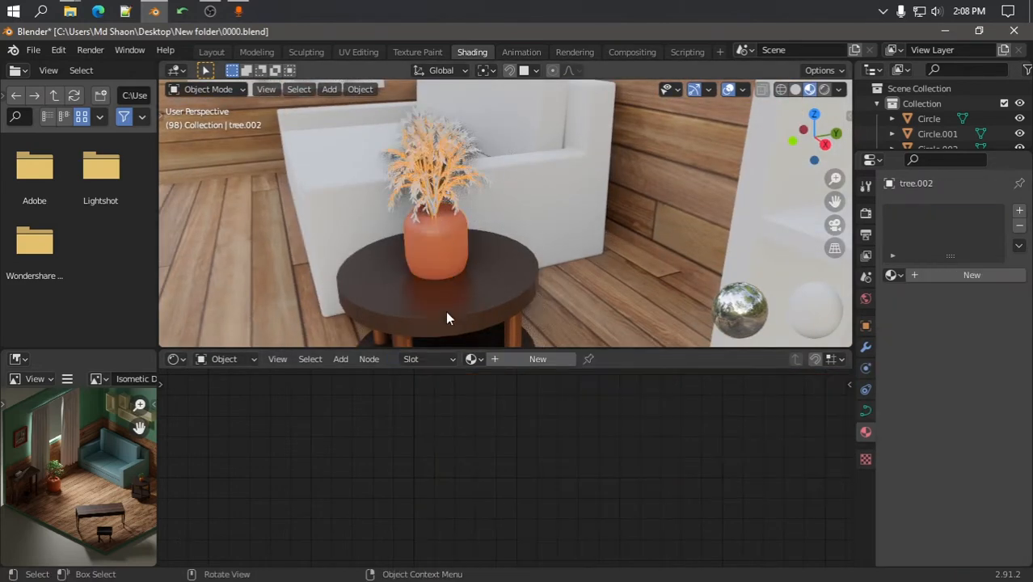
click(472, 359)
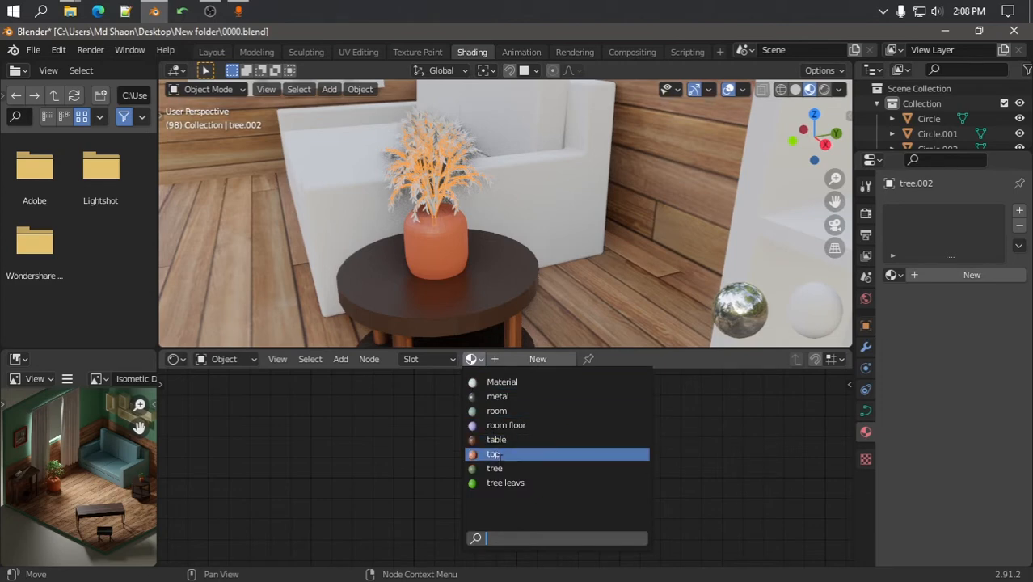
click(495, 469)
click(468, 178)
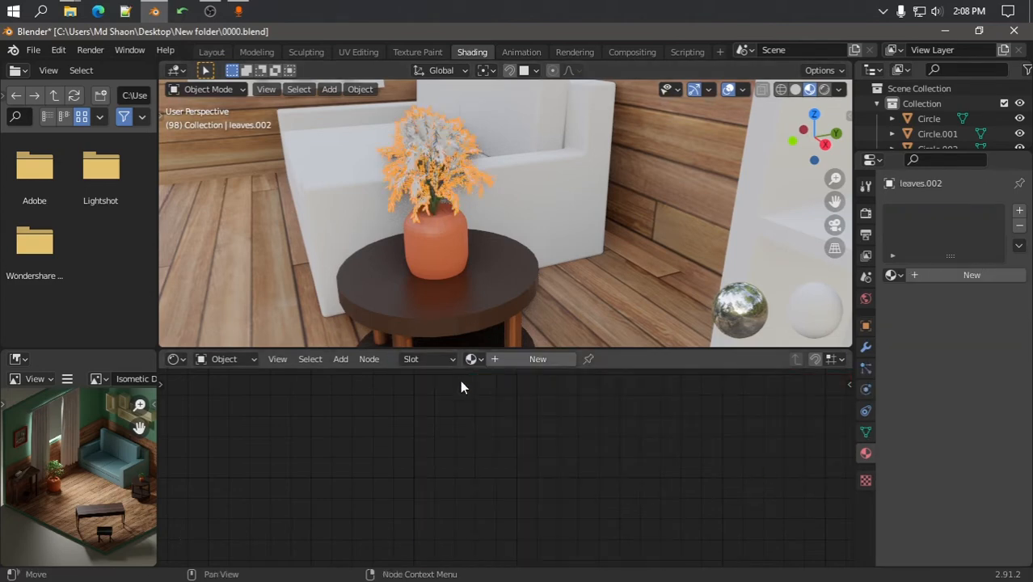
click(472, 359)
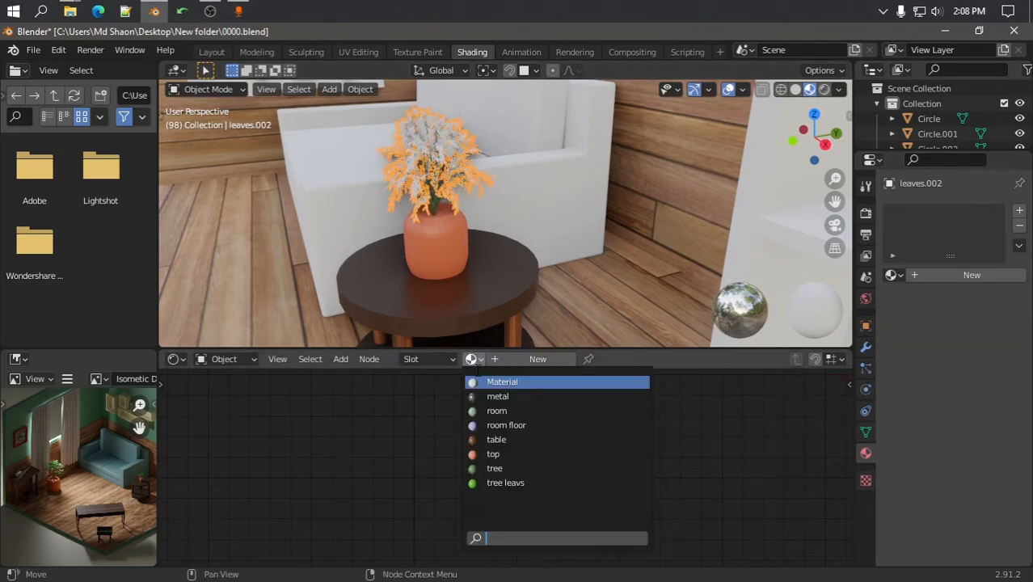
click(505, 483)
scroll(483, 186, down, 8)
shift+middle_drag(569, 114, 431, 131)
scroll(554, 292, up, 5)
scroll(518, 174, down, 6)
scroll(546, 226, up, 3)
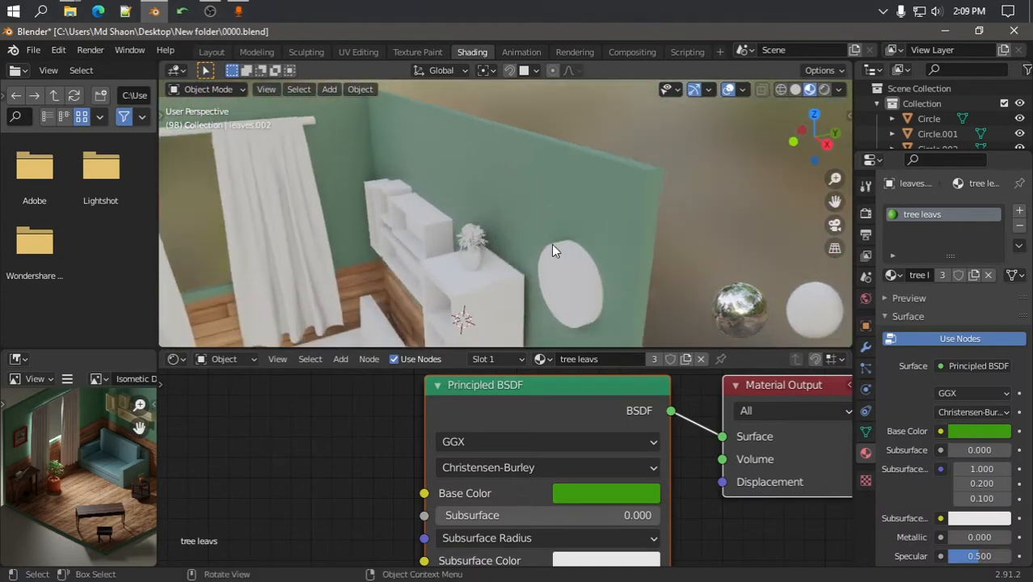
shift+middle_drag(552, 244, 526, 229)
scroll(606, 203, up, 5)
Assign top to the cabinet vase, tree to its trunk and tree leavs to its leaves
click(527, 235)
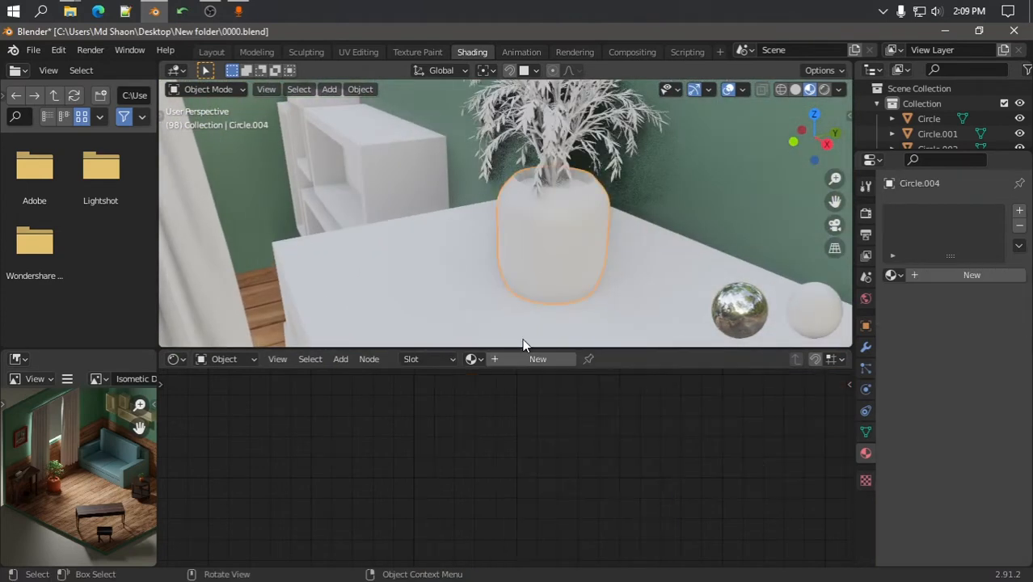
click(475, 359)
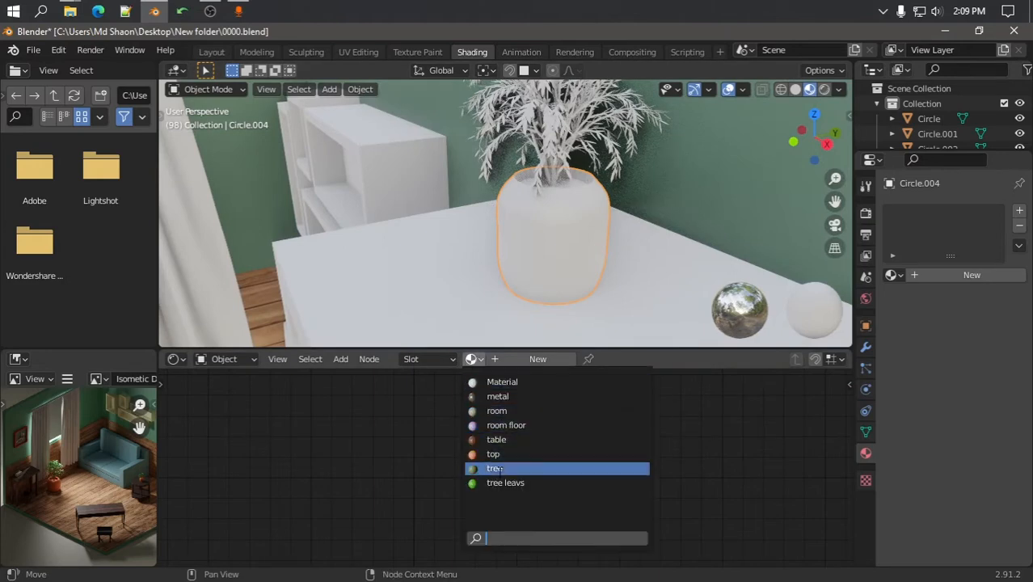
click(495, 454)
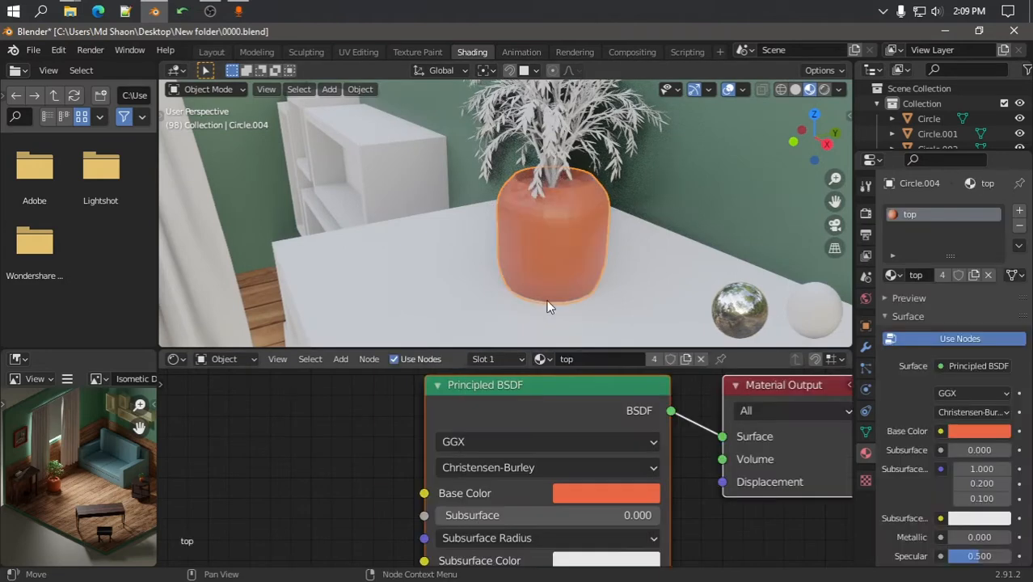
click(557, 165)
click(472, 360)
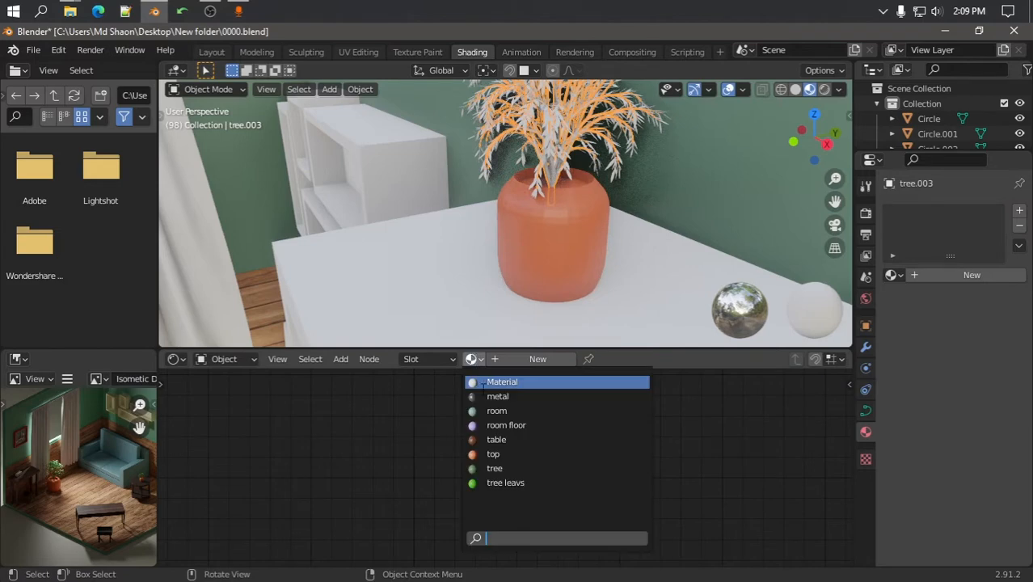
click(502, 468)
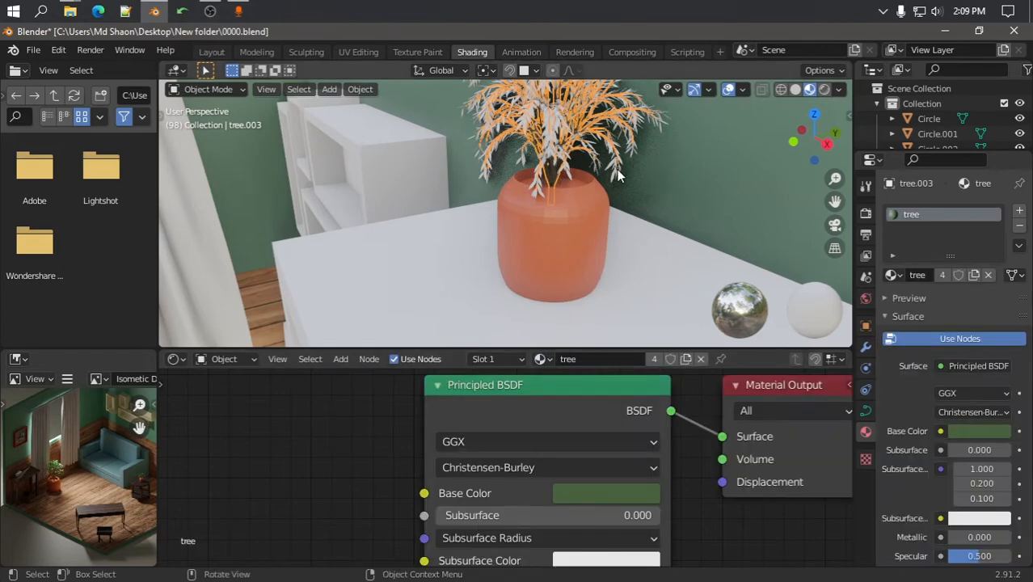
click(617, 169)
click(472, 358)
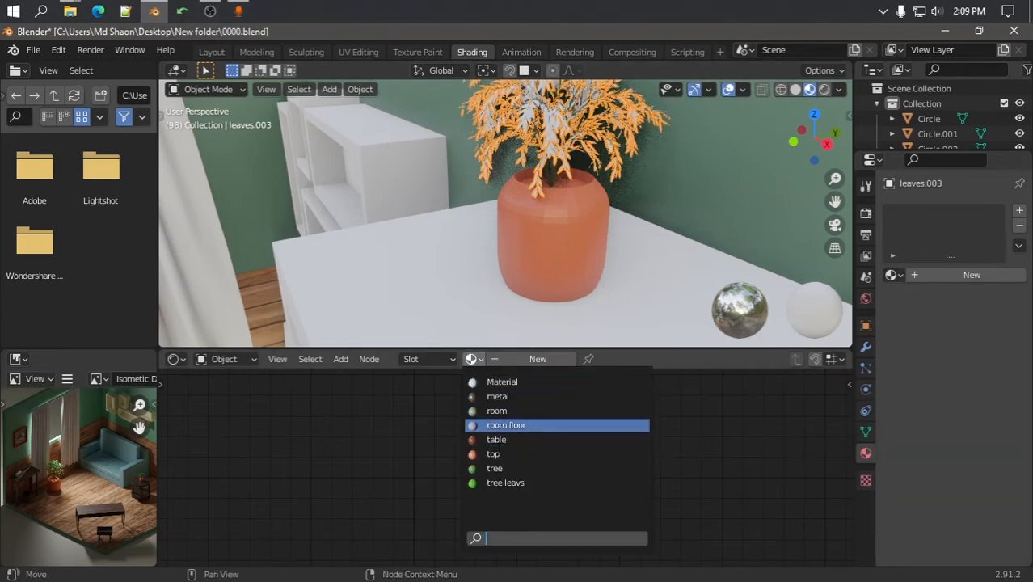
click(516, 482)
Zoom and orbit around the room to check the plant materials
scroll(559, 218, down, 7)
scroll(422, 211, up, 5)
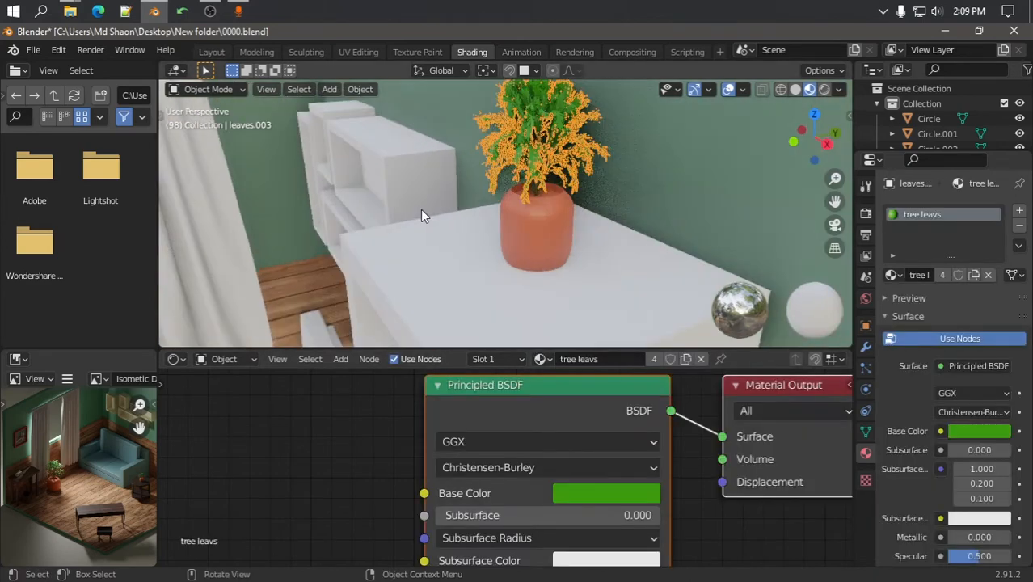
scroll(499, 207, down, 8)
scroll(501, 209, down, 5)
scroll(582, 194, up, 4)
middle_drag(501, 214, 608, 199)
scroll(572, 206, down, 4)
scroll(105, 472, down, 1)
scroll(103, 466, up, 3)
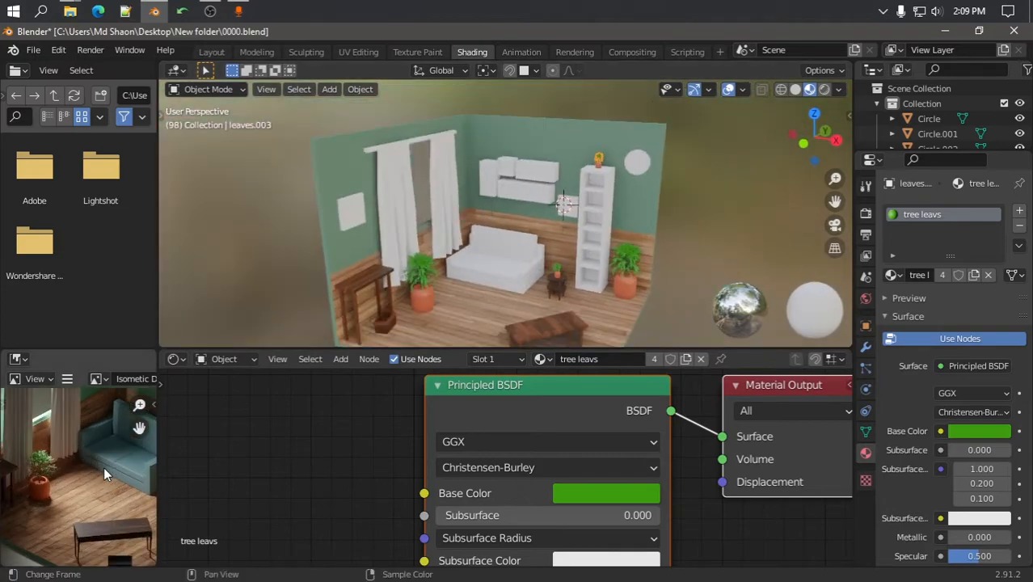
scroll(486, 300, up, 4)
Create a 'sofa' material on the sofa body with a teal base colour sampled from the reference
click(485, 296)
scroll(485, 299, down, 4)
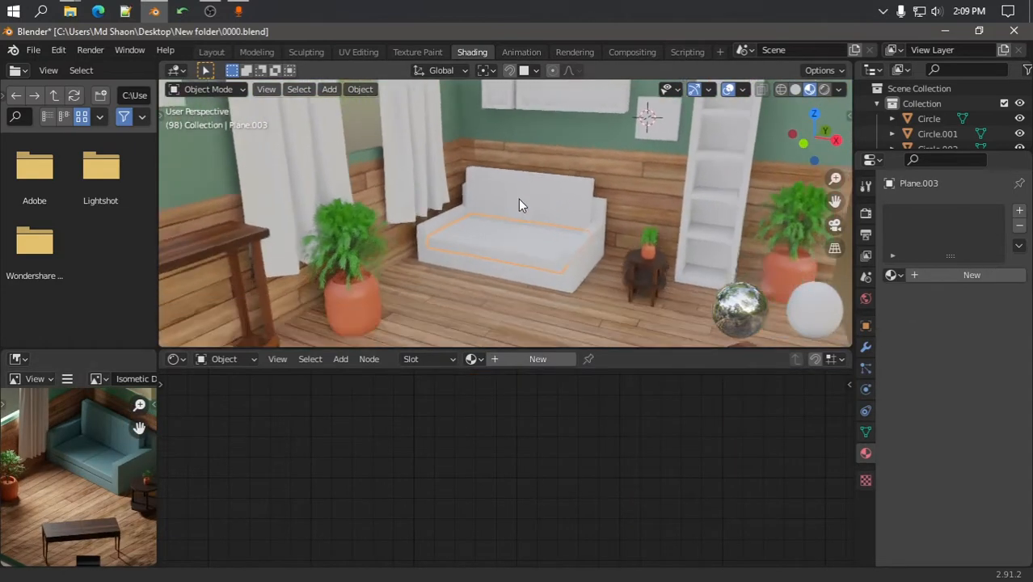
click(503, 259)
click(528, 359)
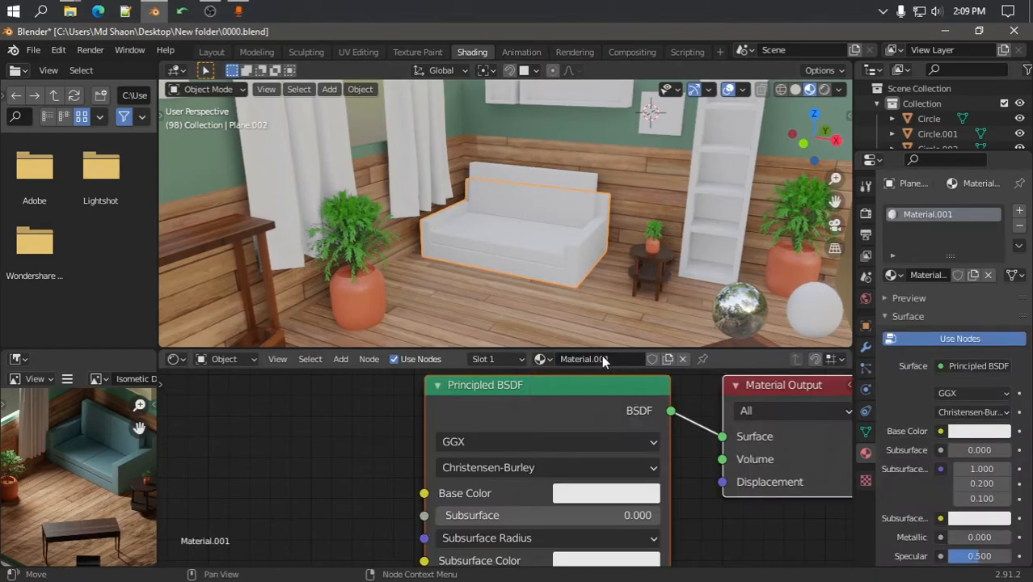
key(Return)
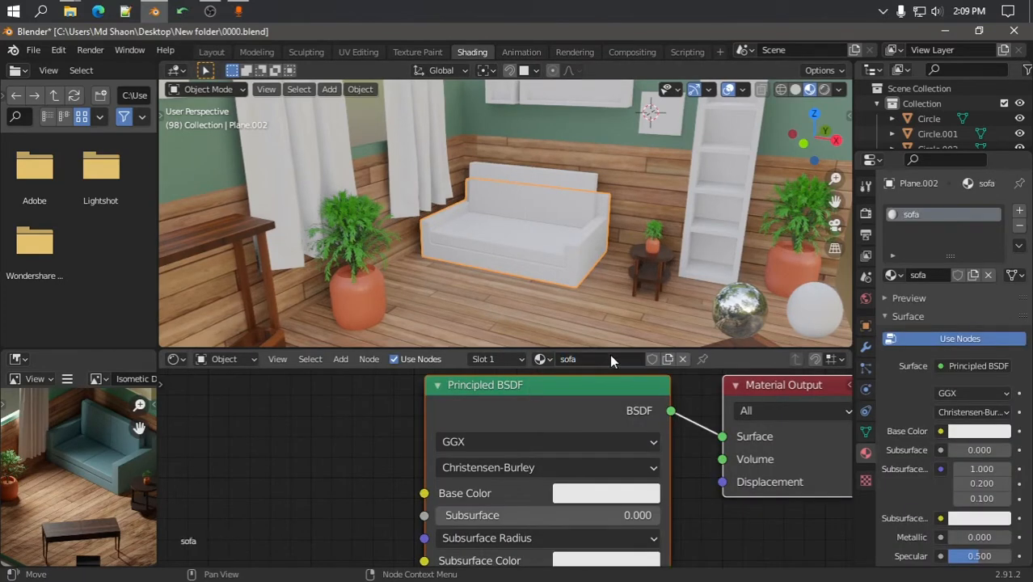
click(588, 495)
click(608, 494)
click(727, 399)
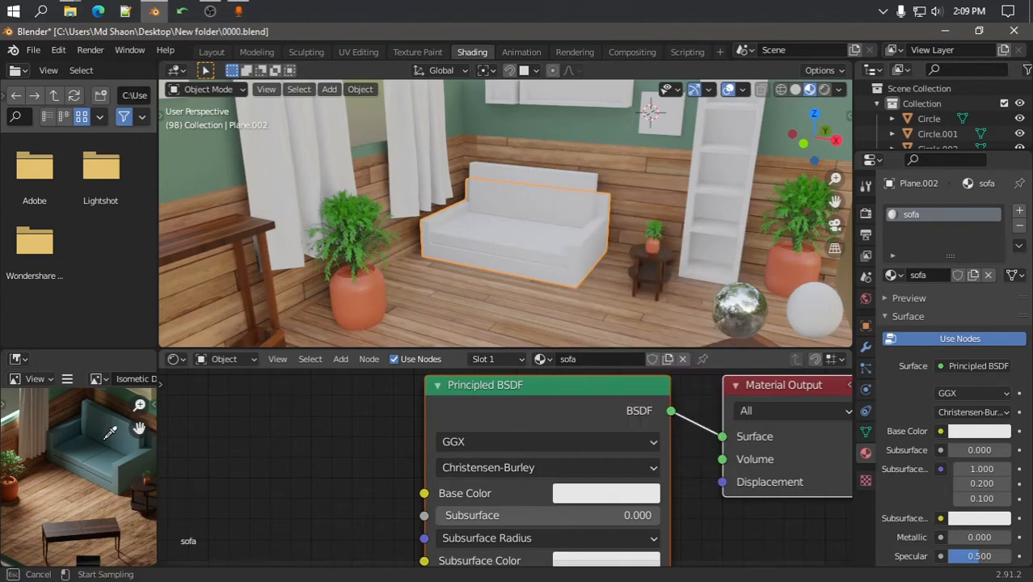
click(129, 430)
click(615, 493)
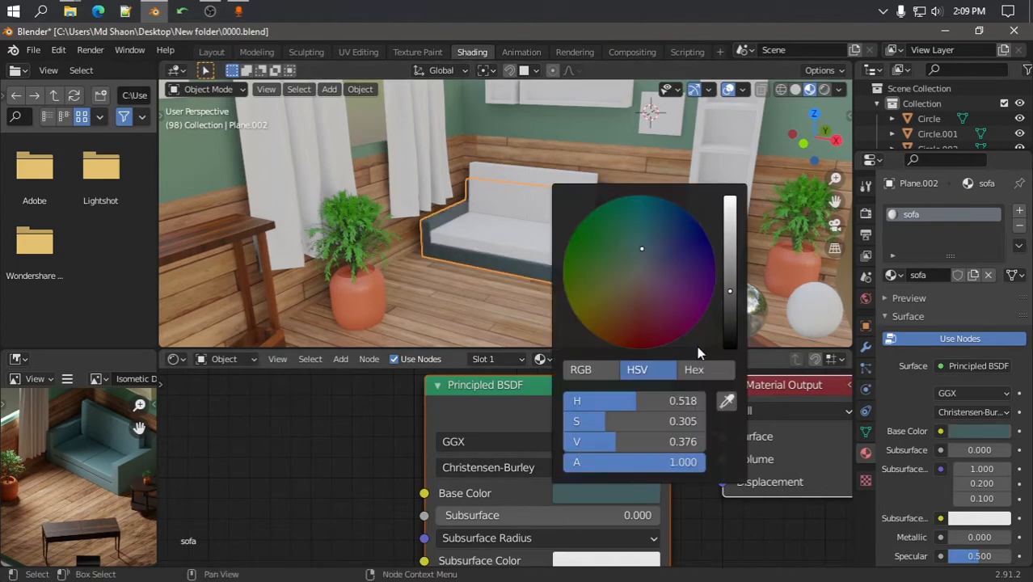
drag(730, 287, 730, 267)
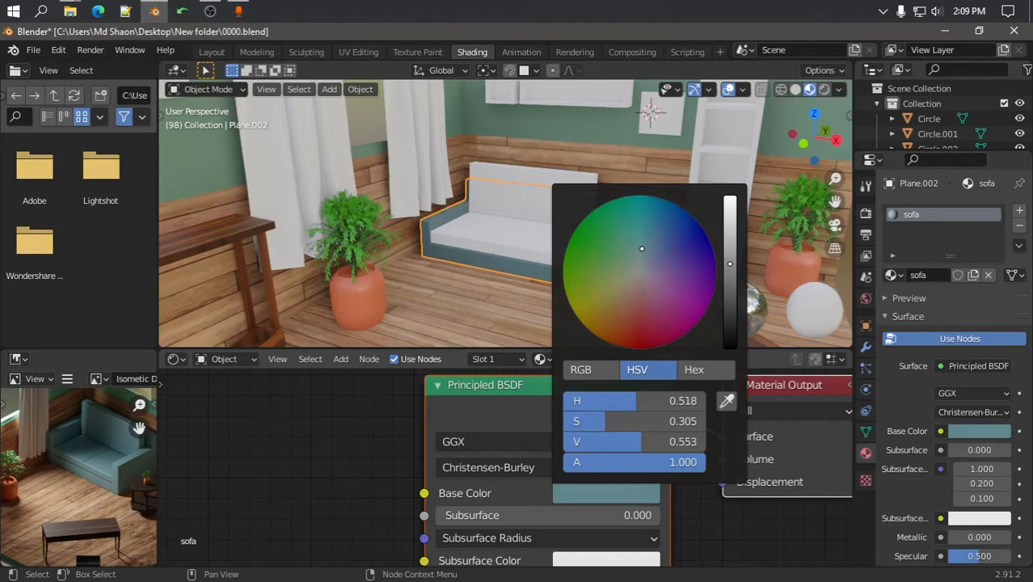
Assign the sofa material to the seat cushion and the backrest
click(518, 252)
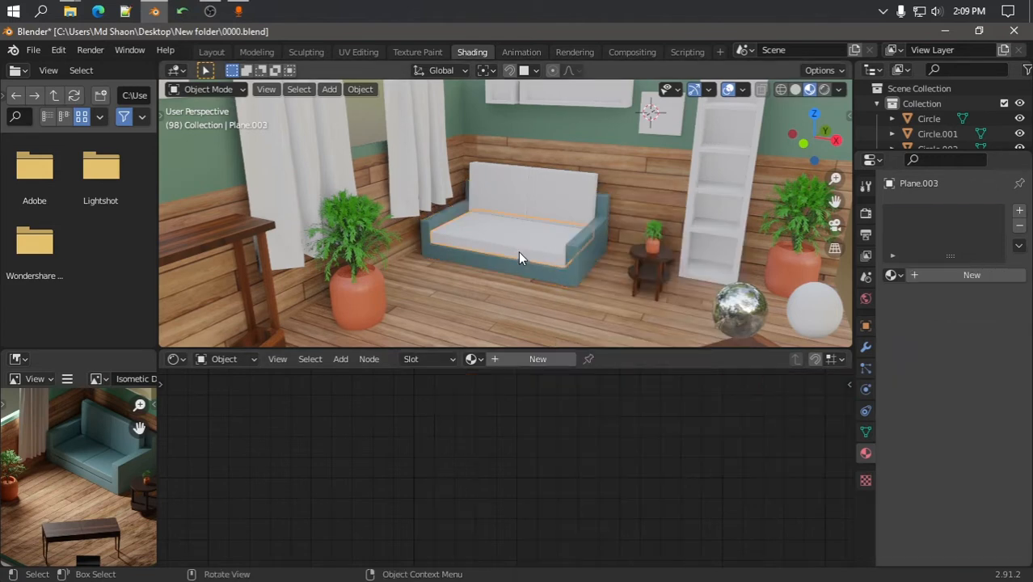
click(471, 359)
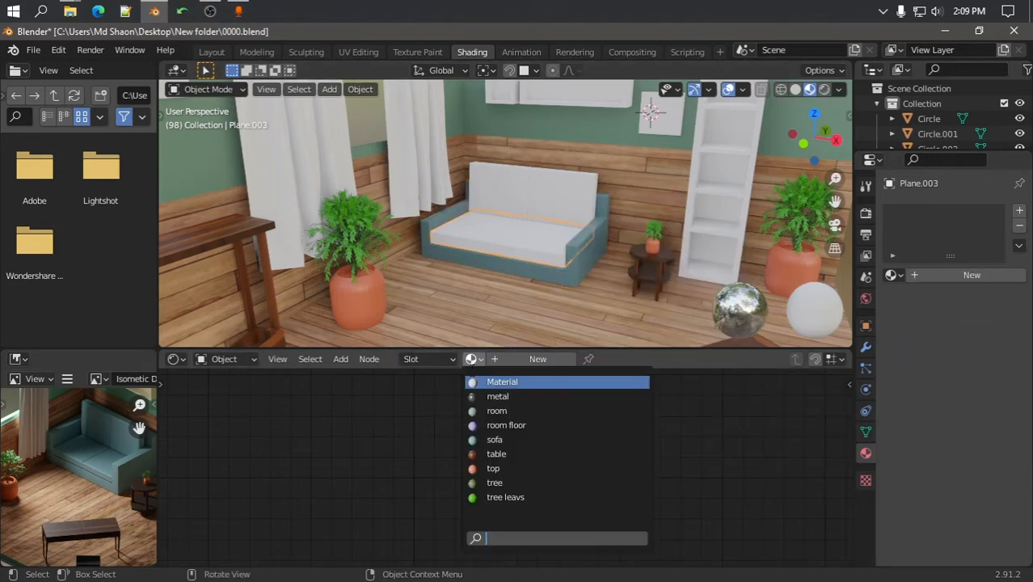
click(494, 440)
click(527, 202)
click(471, 359)
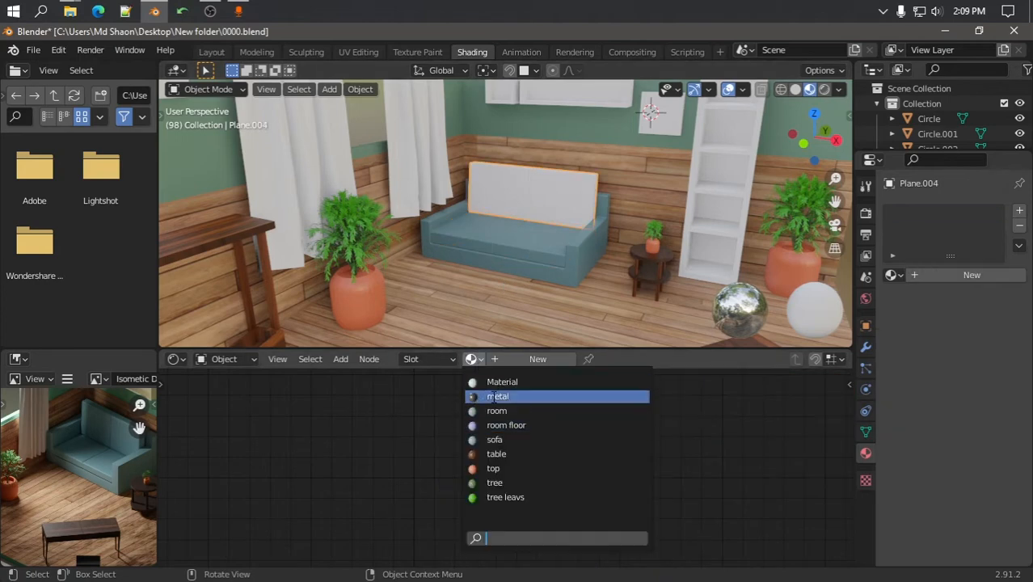
click(494, 440)
scroll(540, 240, down, 5)
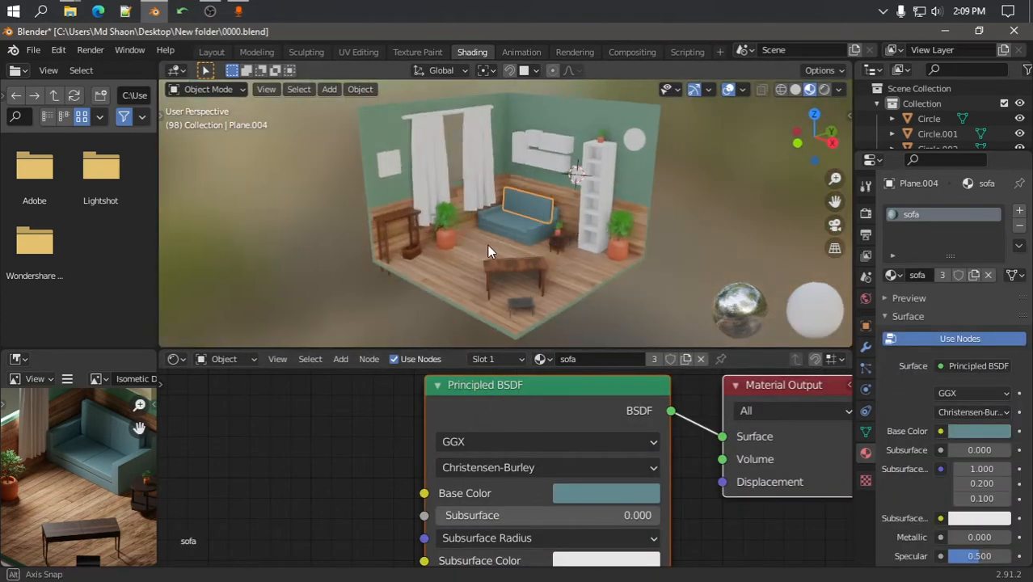
scroll(447, 191, up, 4)
shift+middle_drag(447, 192, 470, 260)
scroll(515, 242, down, 3)
Create a pale-yellow 'shefl' material on the wall shelf
click(559, 211)
scroll(566, 218, up, 4)
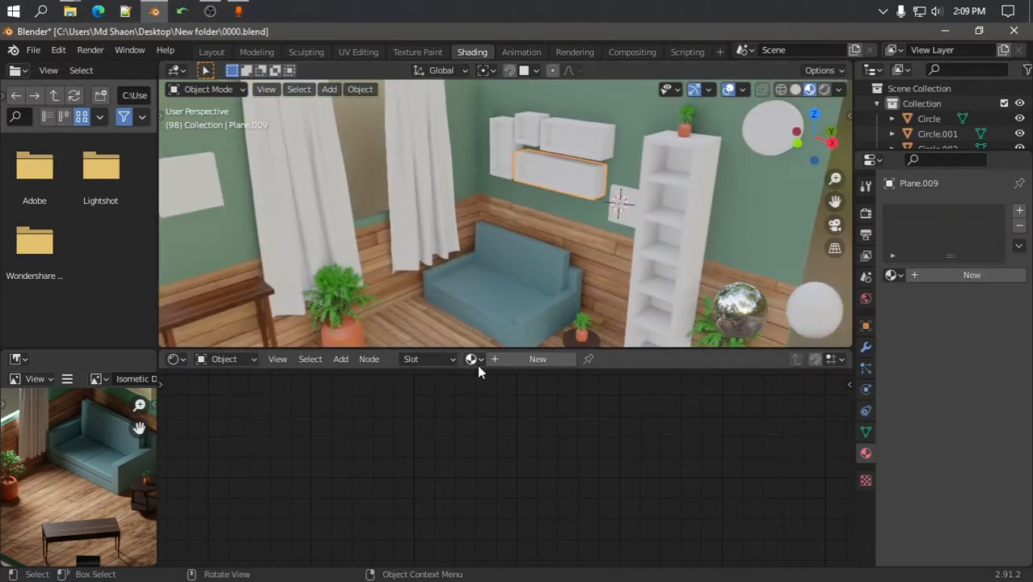
click(539, 360)
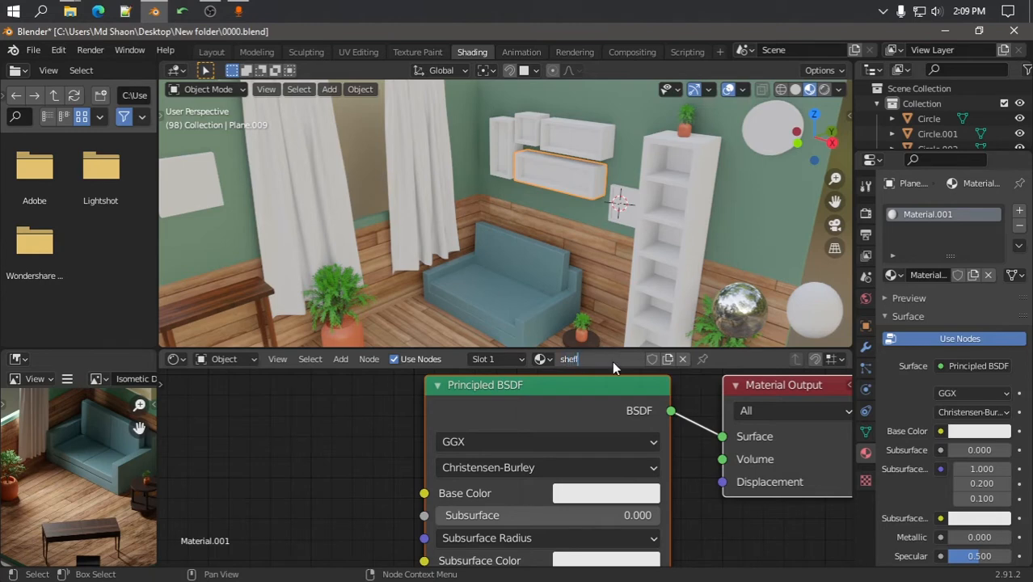
key(Return)
scroll(108, 437, down, 5)
scroll(120, 473, up, 6)
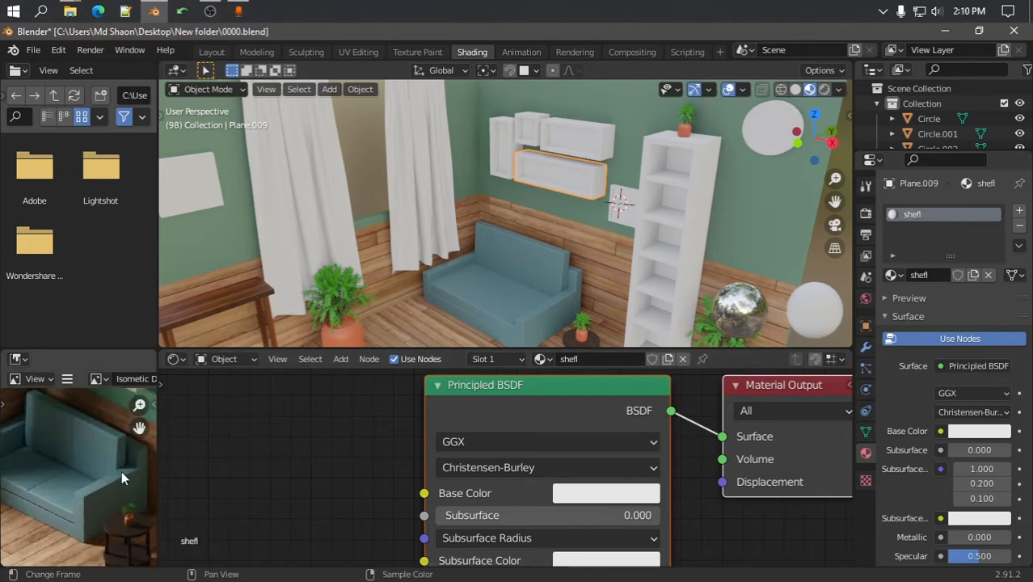
scroll(121, 471, up, 2)
scroll(76, 457, down, 4)
scroll(78, 468, up, 5)
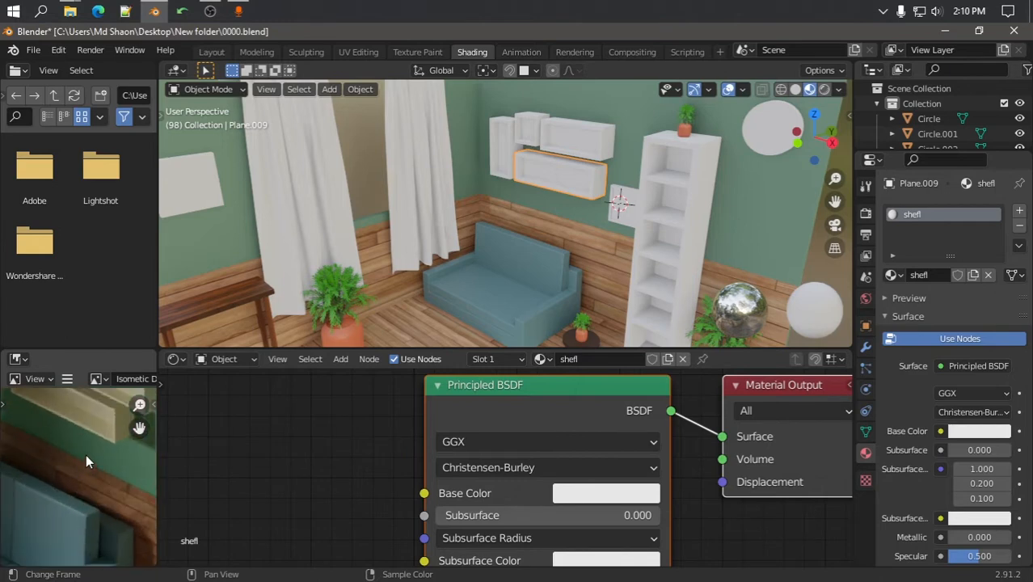
middle_drag(86, 455, 76, 482)
click(595, 495)
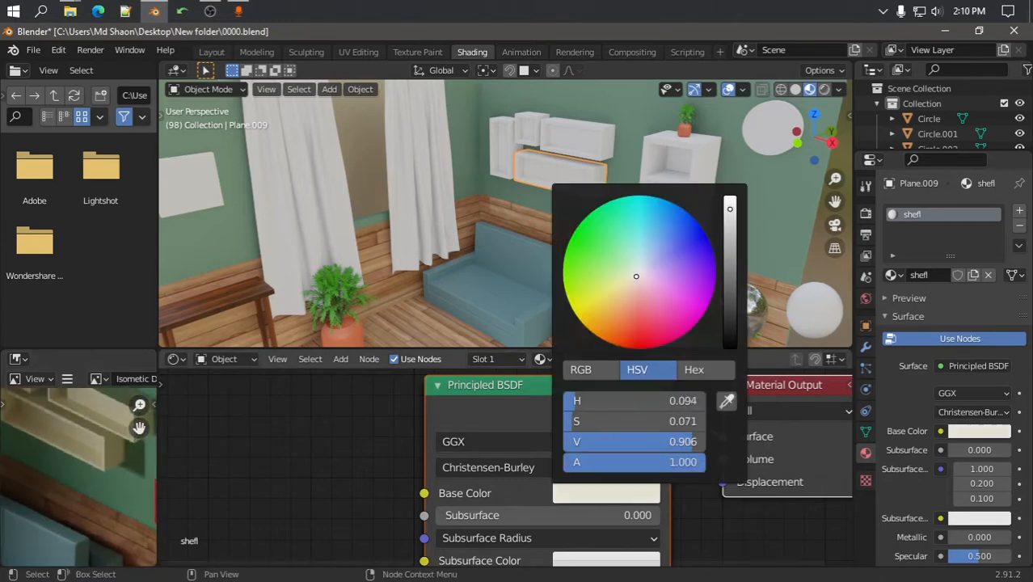
scroll(525, 194, down, 6)
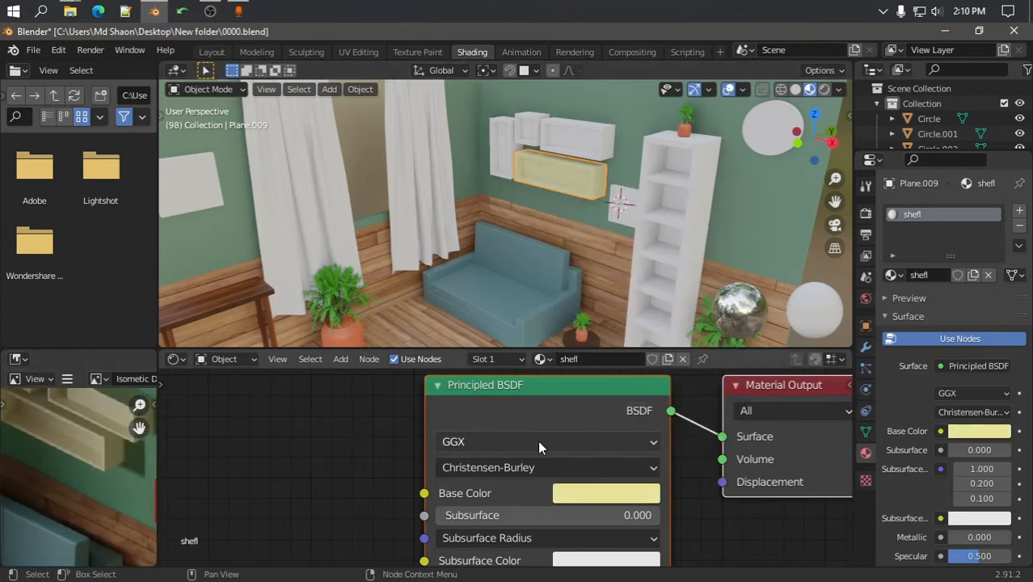
Link the shefl material from the wall shelf to the white boxes above it
click(544, 173)
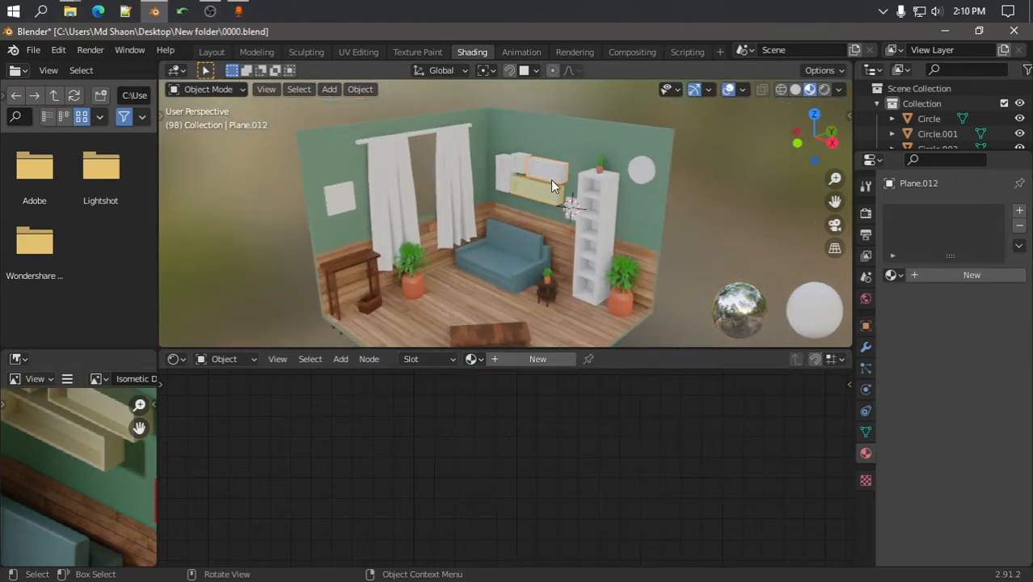
scroll(551, 180, up, 3)
shift+click(563, 194)
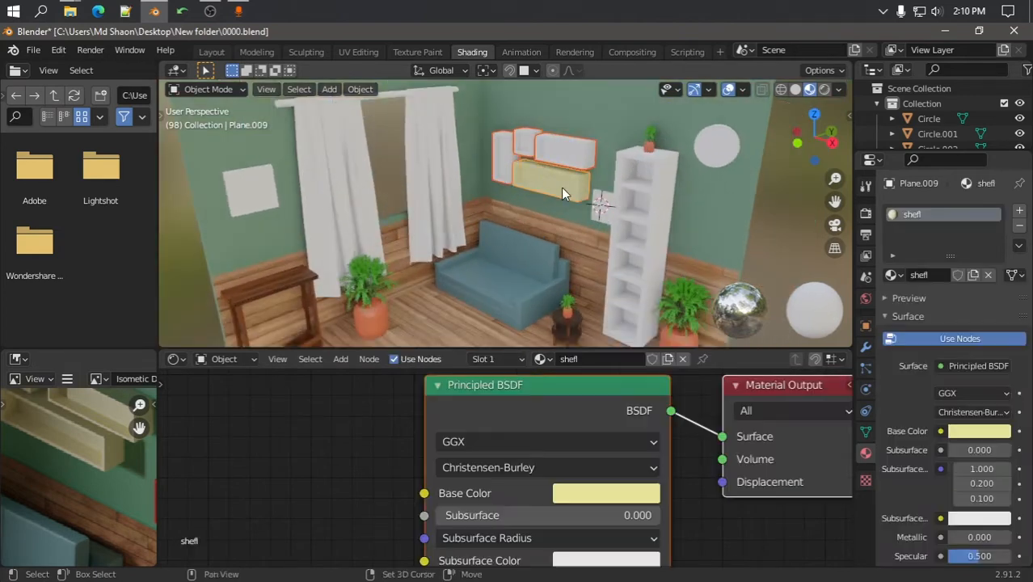
key(ctrl+l)
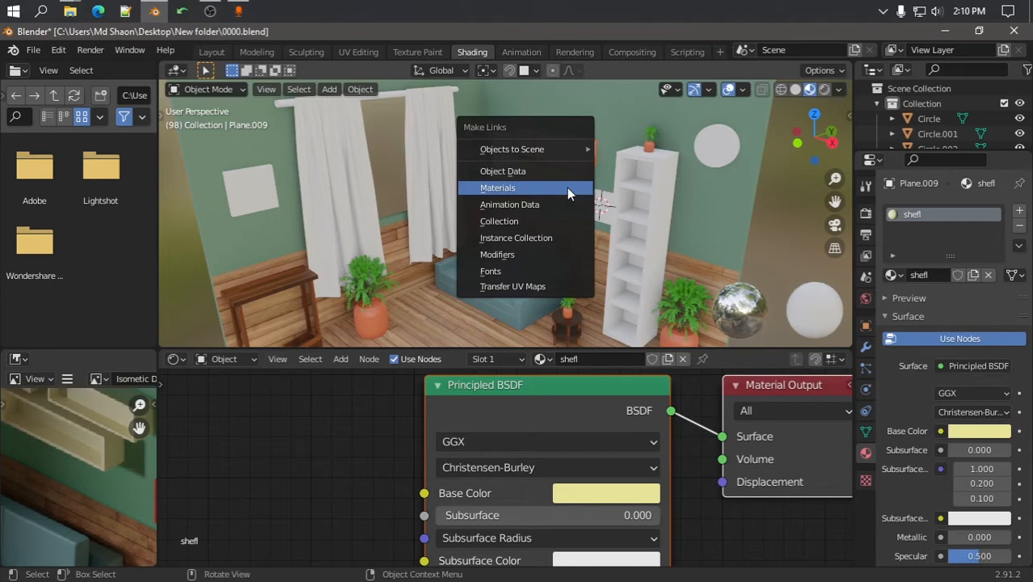
click(566, 187)
Assign shefl to the tall bookshelf and give the small square frame a new material
click(646, 214)
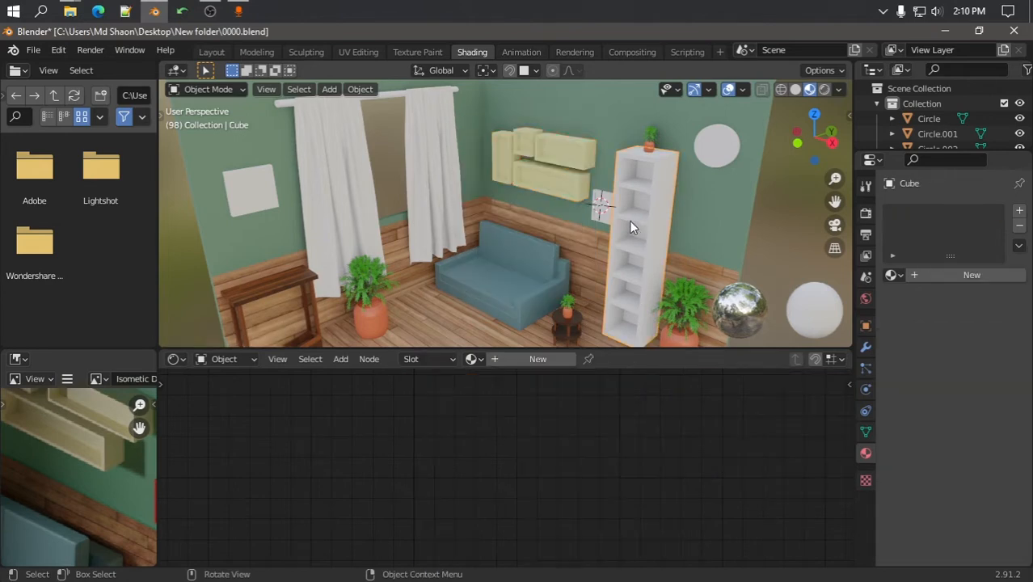
click(475, 359)
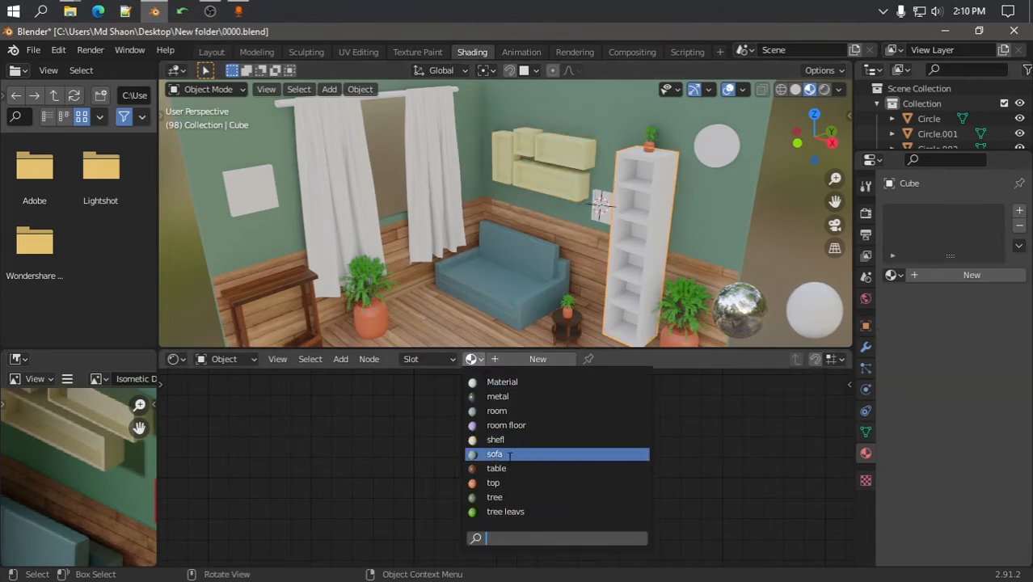
click(496, 439)
click(510, 325)
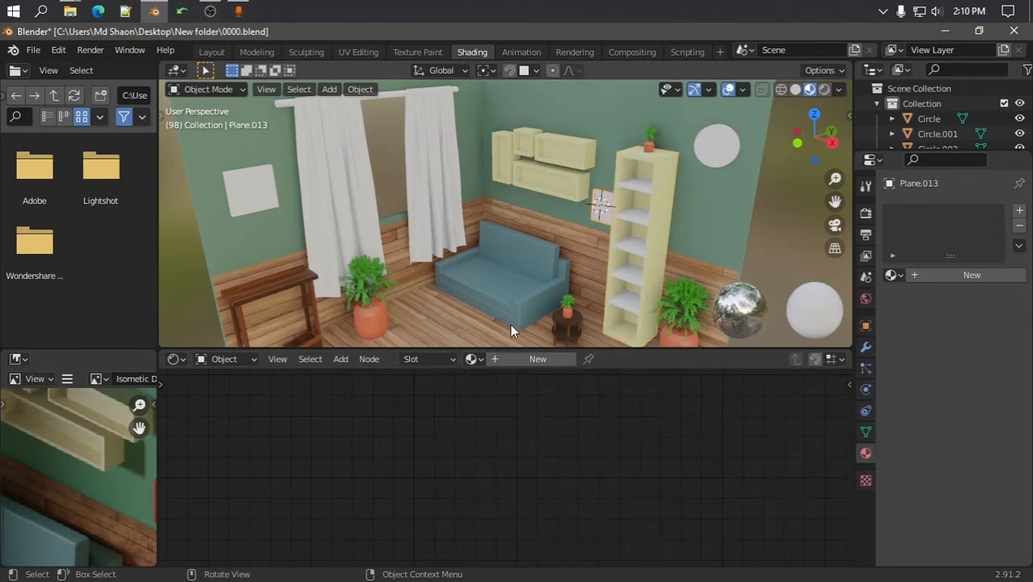
click(530, 361)
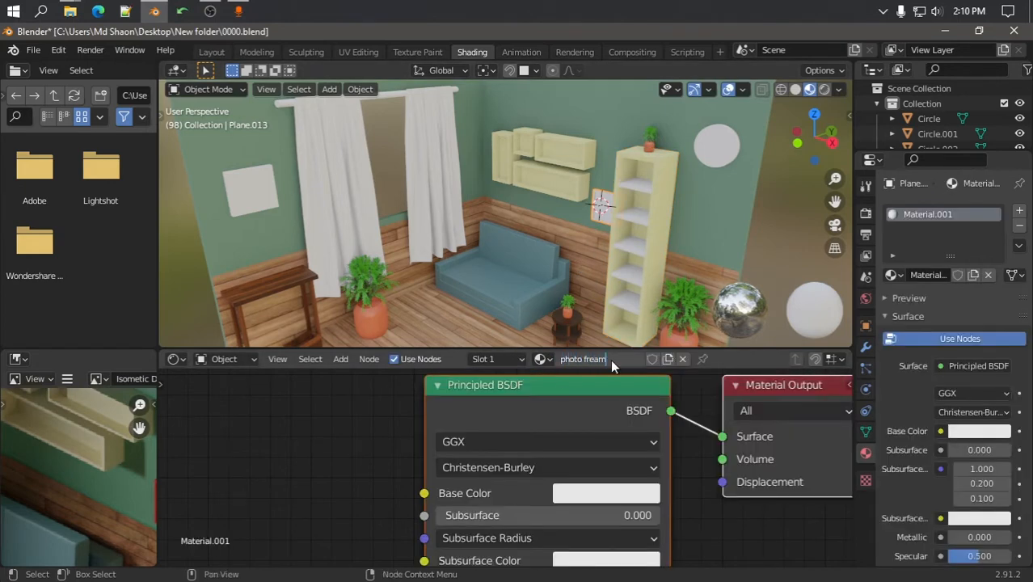
Name the frame's material 'photo fream' and make its base colour red
key(Return)
click(627, 494)
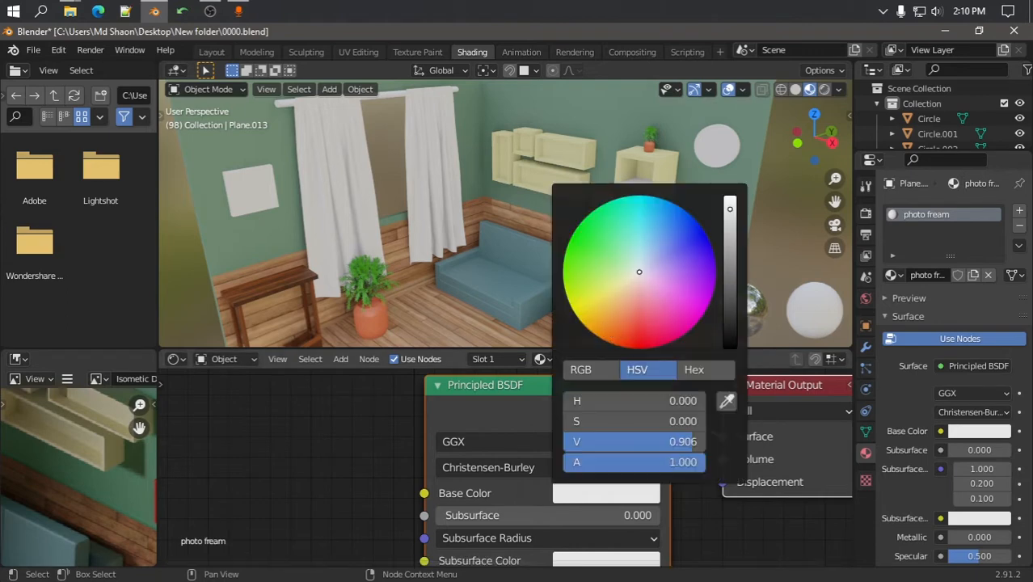
drag(639, 272, 639, 330)
click(418, 451)
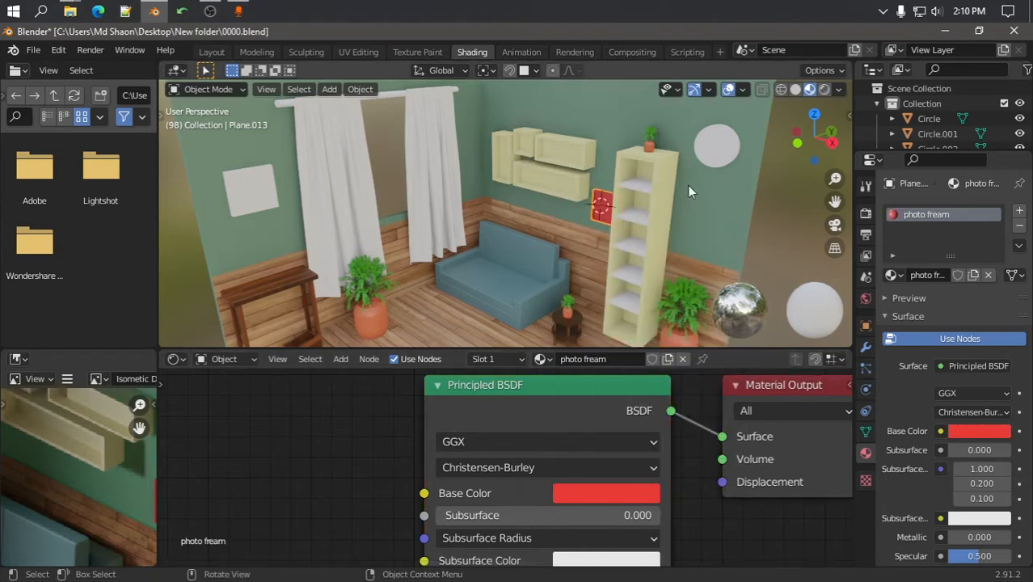
Assign the shefl material to the bookshelf's inner boards
click(650, 182)
click(635, 187)
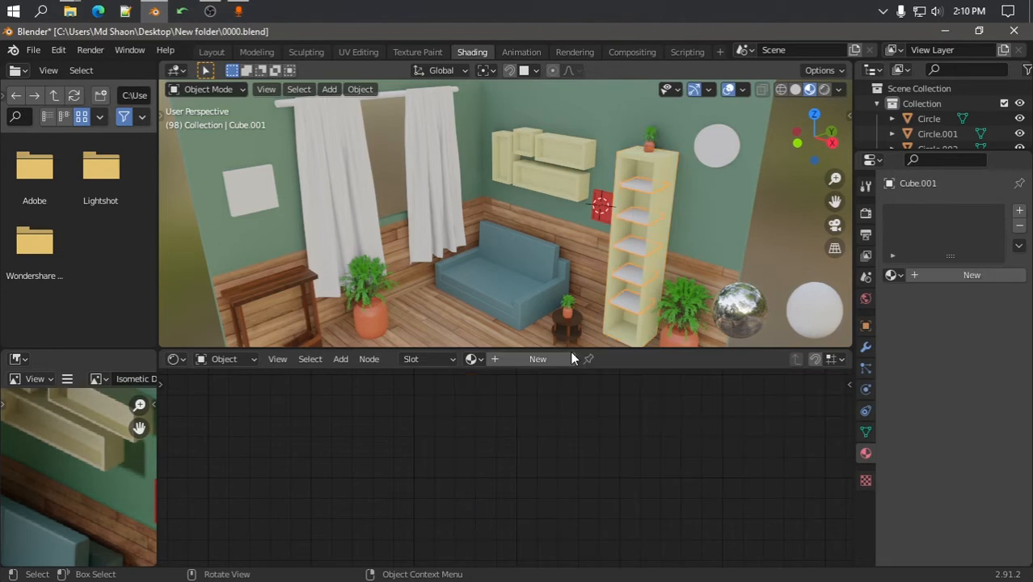
click(473, 359)
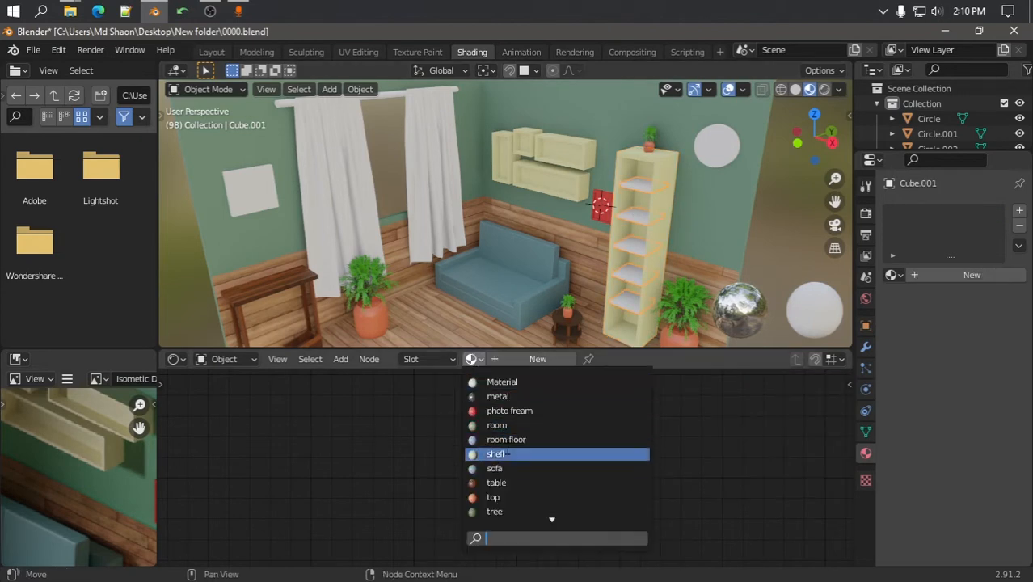
click(495, 454)
Give the round wall clock a new orange material named 'watch'
click(717, 147)
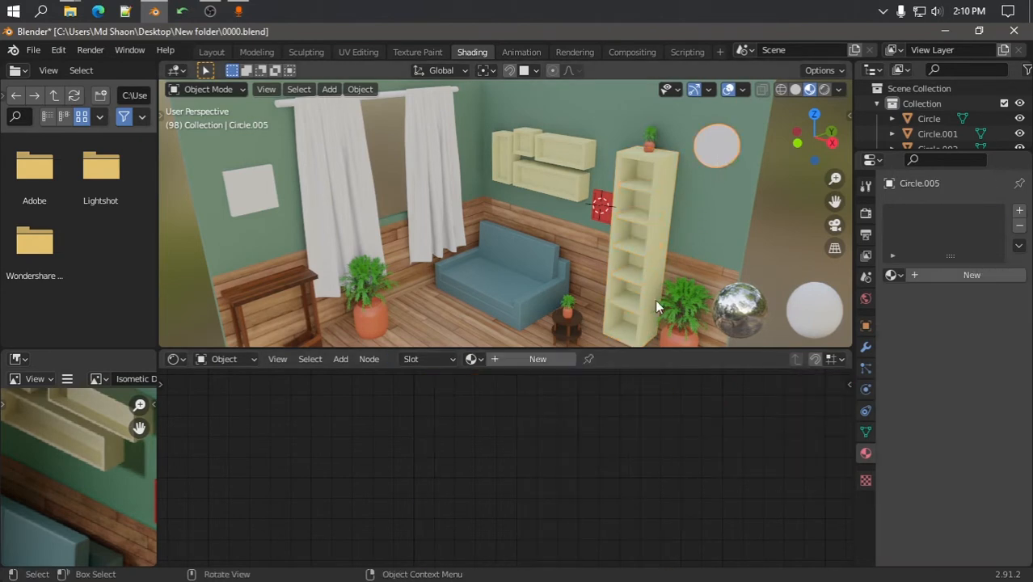
click(537, 359)
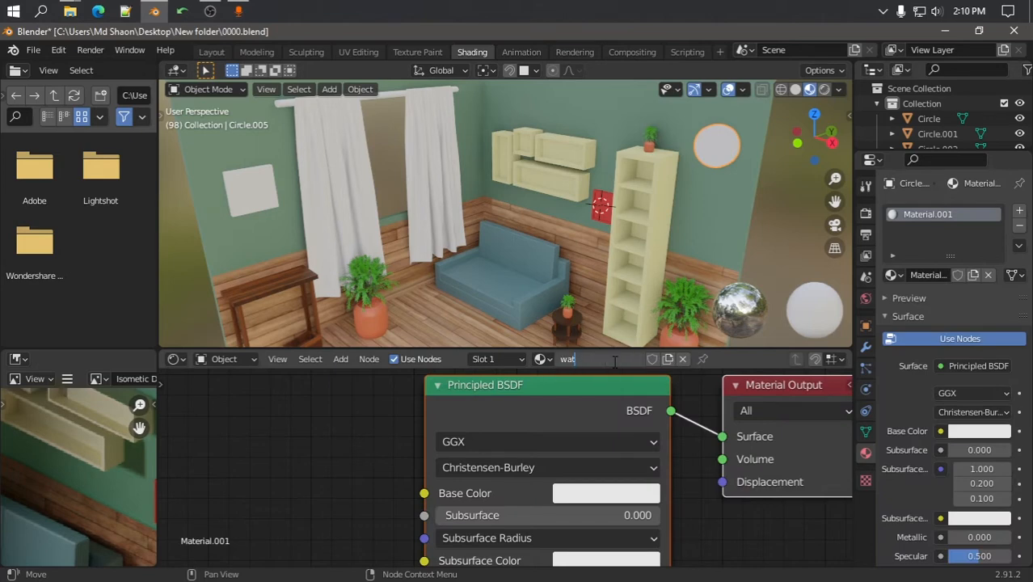
click(614, 363)
text(watch)
key(Return)
click(612, 492)
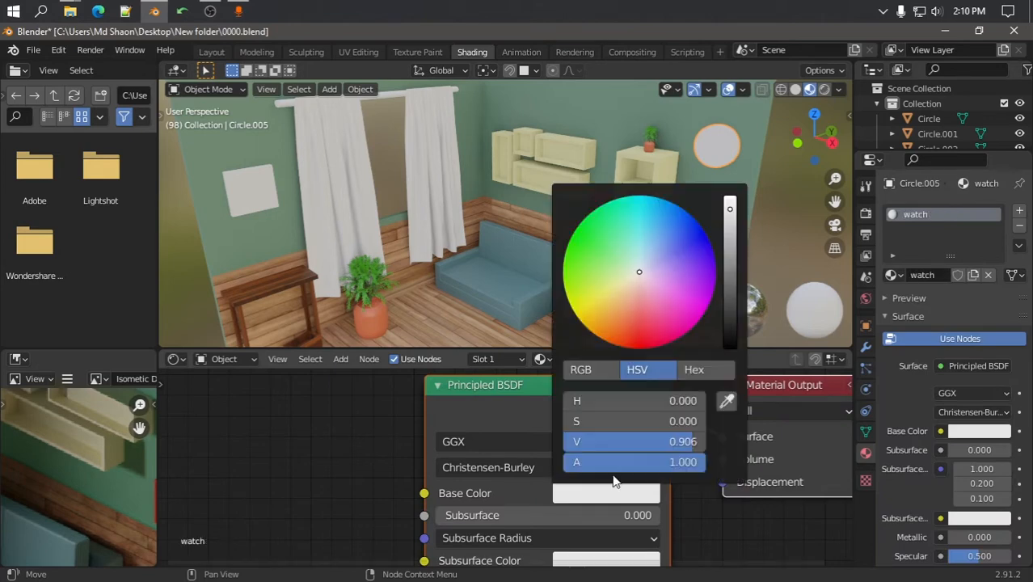
drag(641, 278, 615, 325)
drag(730, 209, 730, 247)
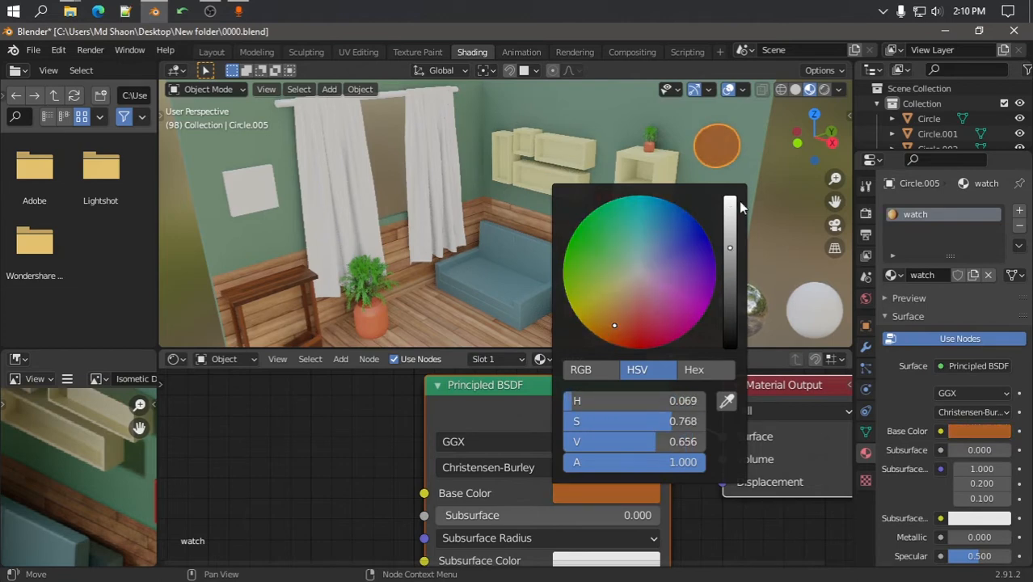
drag(613, 327, 623, 304)
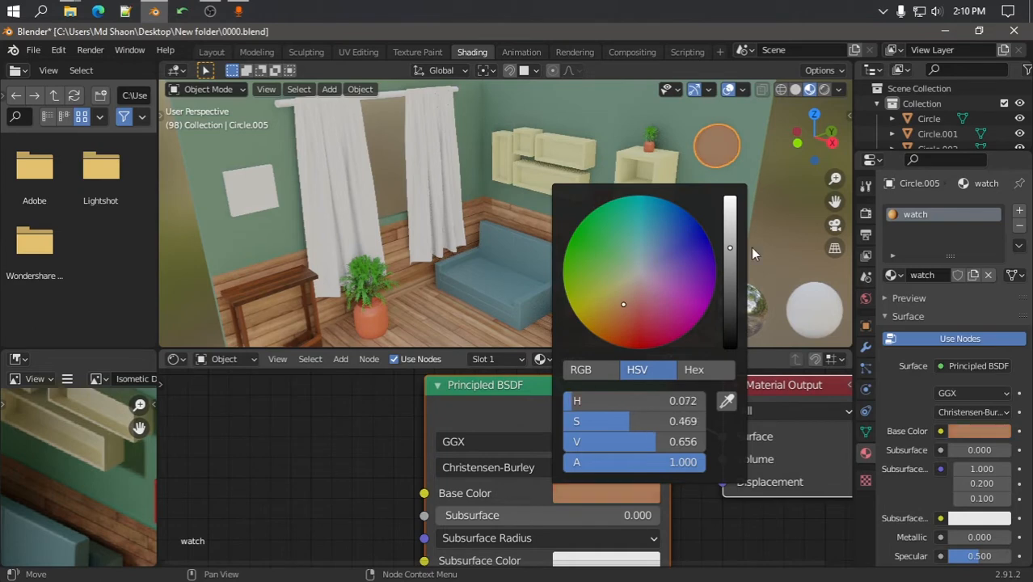
drag(730, 247, 730, 216)
drag(624, 304, 626, 326)
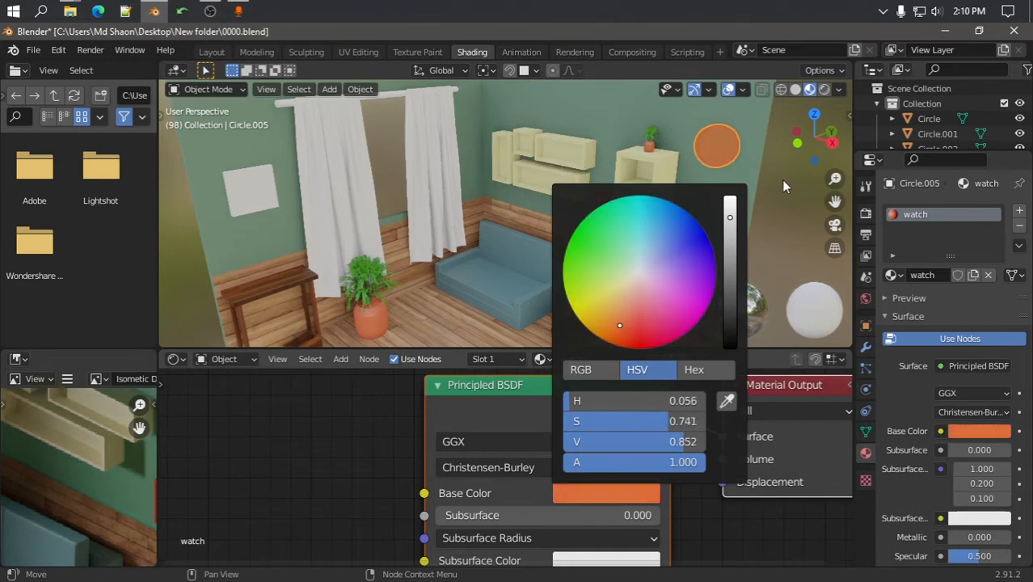
Apply the red photo fream material to the picture on the left wall
scroll(787, 200, down, 5)
middle_drag(768, 205, 690, 201)
click(718, 210)
scroll(690, 210, up, 4)
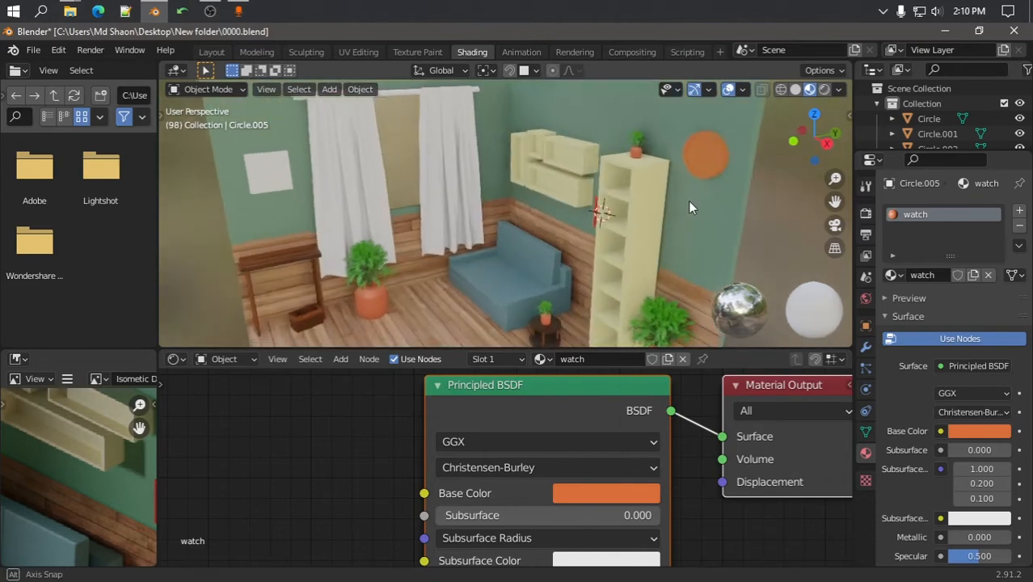
scroll(647, 203, down, 5)
scroll(550, 208, up, 5)
click(414, 194)
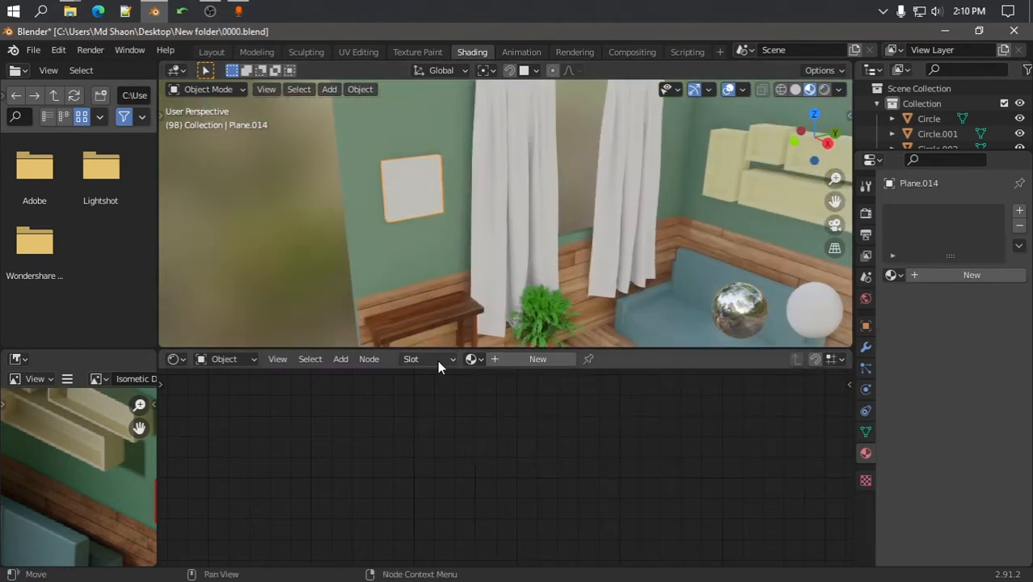
click(472, 359)
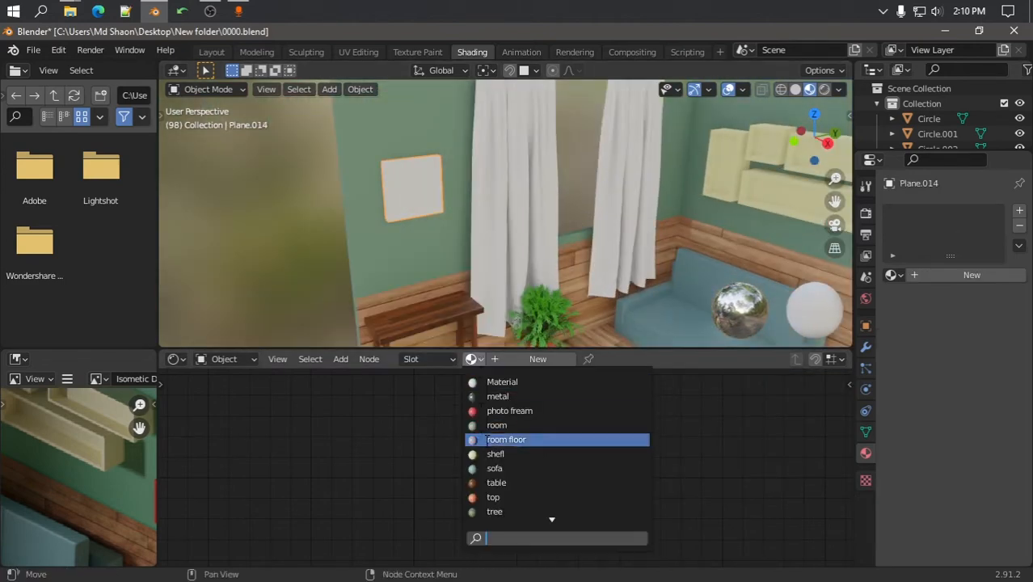
click(508, 411)
scroll(451, 238, down, 6)
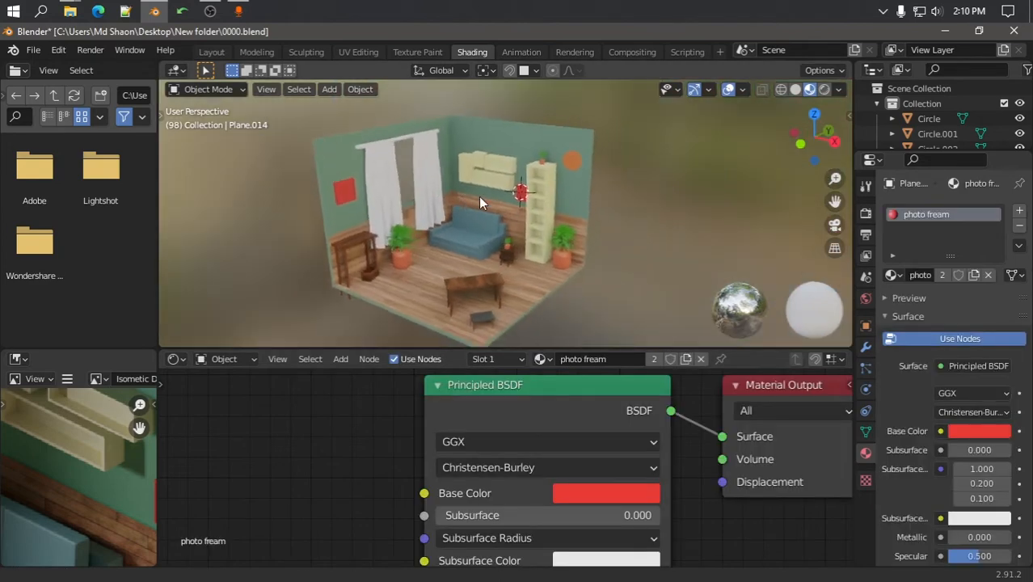
middle_drag(478, 197, 457, 216)
scroll(517, 246, up, 6)
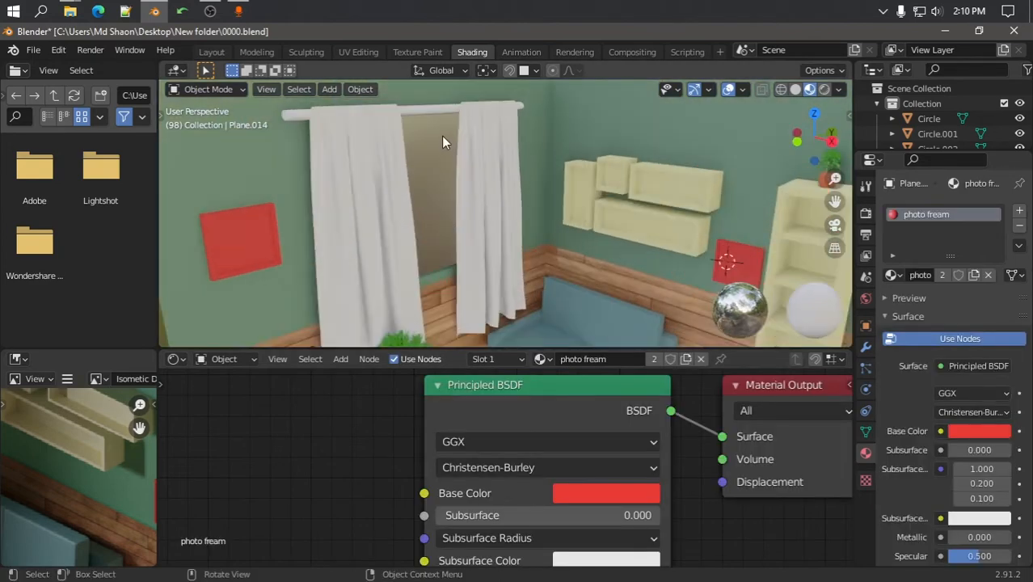
click(441, 143)
Give the curtain rod a new material with a dark base colour and Metallic 1.0
click(451, 105)
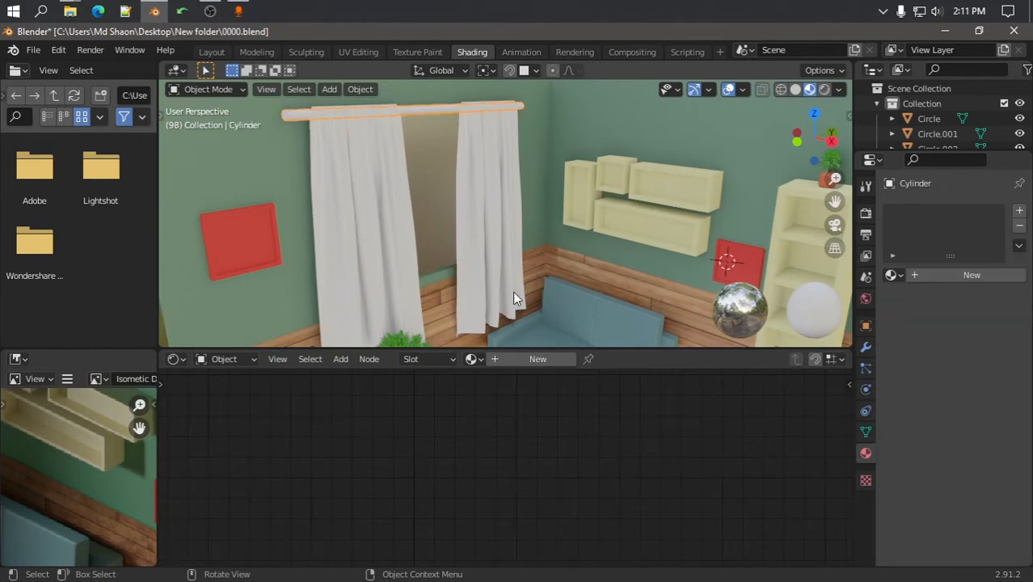
click(547, 359)
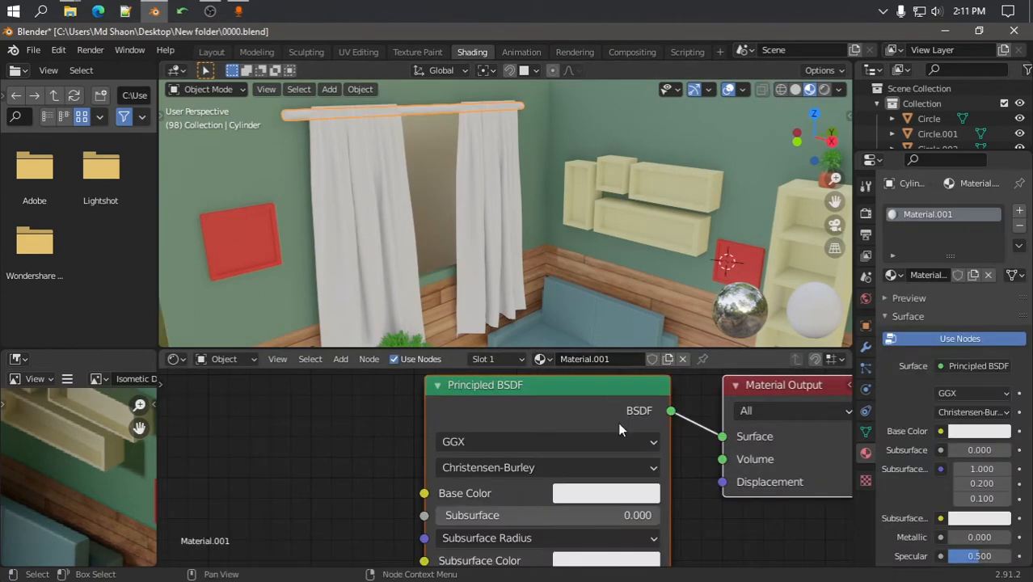
scroll(606, 479, down, 2)
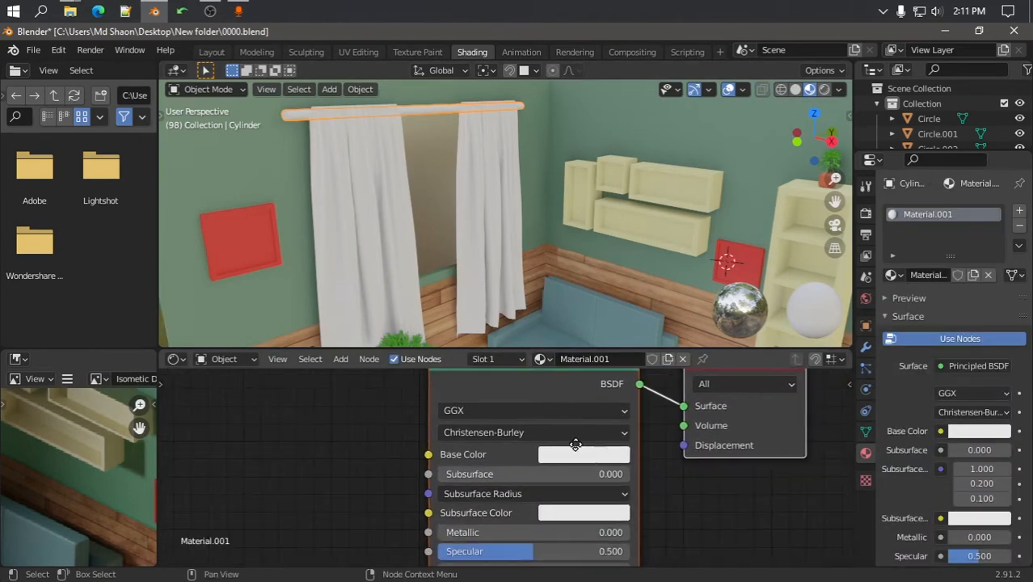
click(587, 452)
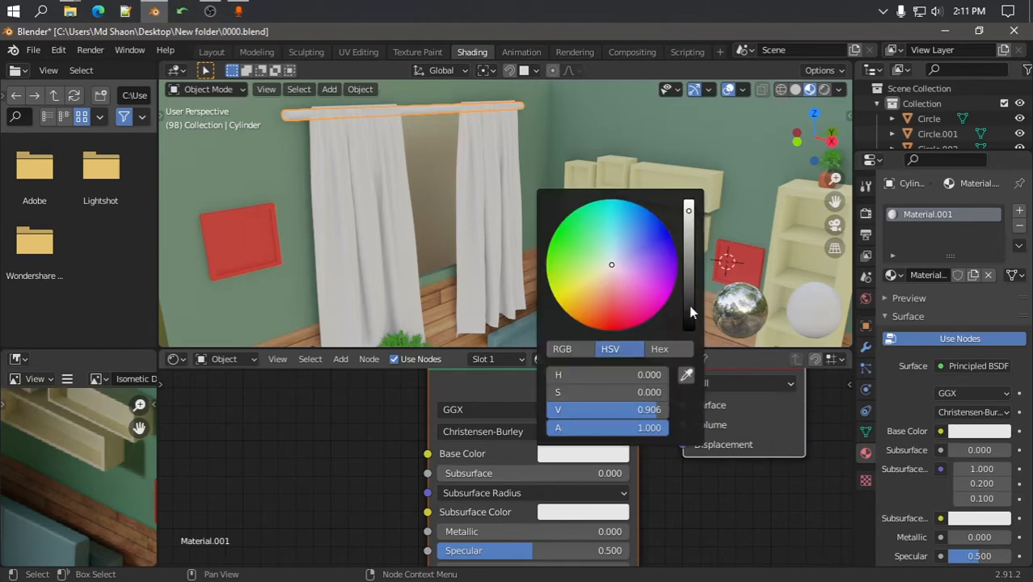
click(689, 305)
drag(489, 528, 606, 528)
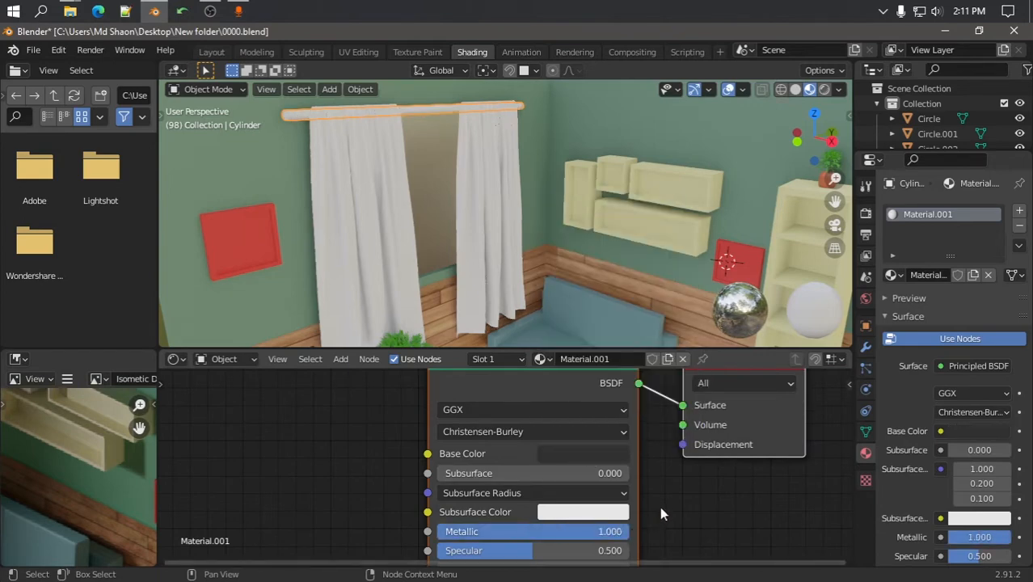
scroll(663, 514, down, 2)
Lower the rod material's roughness to about 0.223 and lighten its colour to dark grey
mouse_move(692, 480)
middle_down()
mouse_move(687, 445)
mouse_move(699, 420)
middle_up()
drag(549, 525, 553, 525)
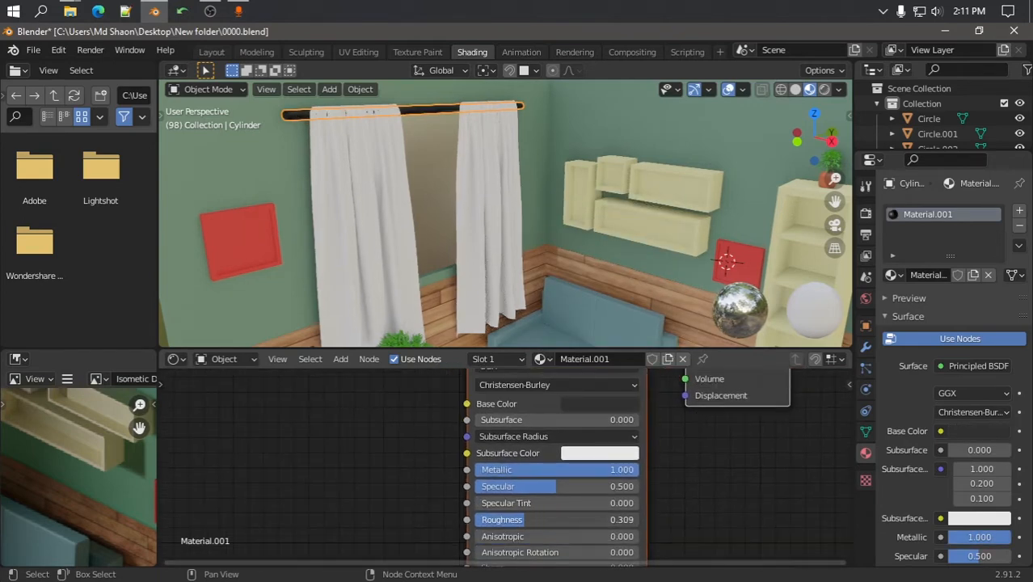
middle_drag(604, 445, 602, 472)
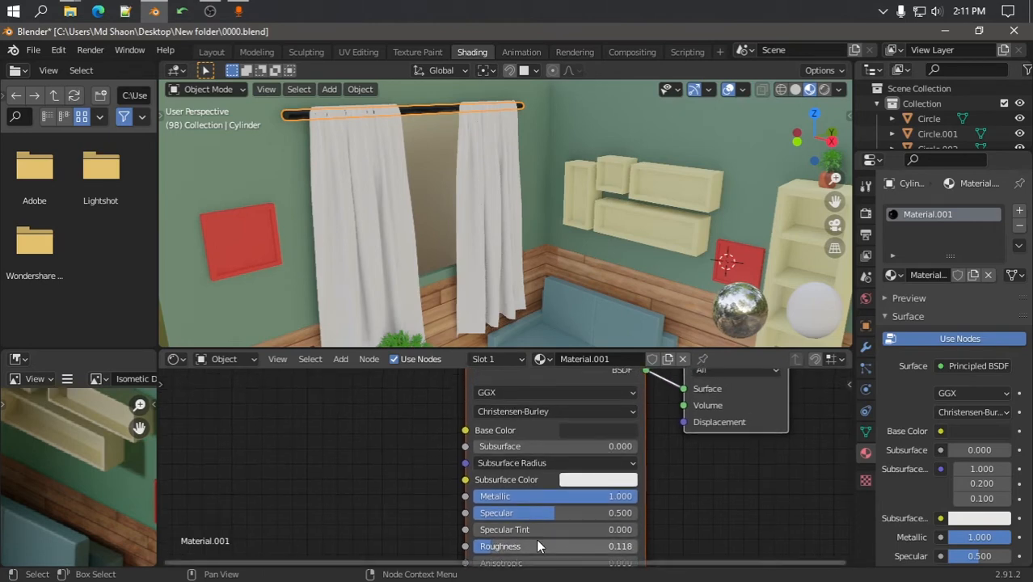
drag(508, 548, 533, 547)
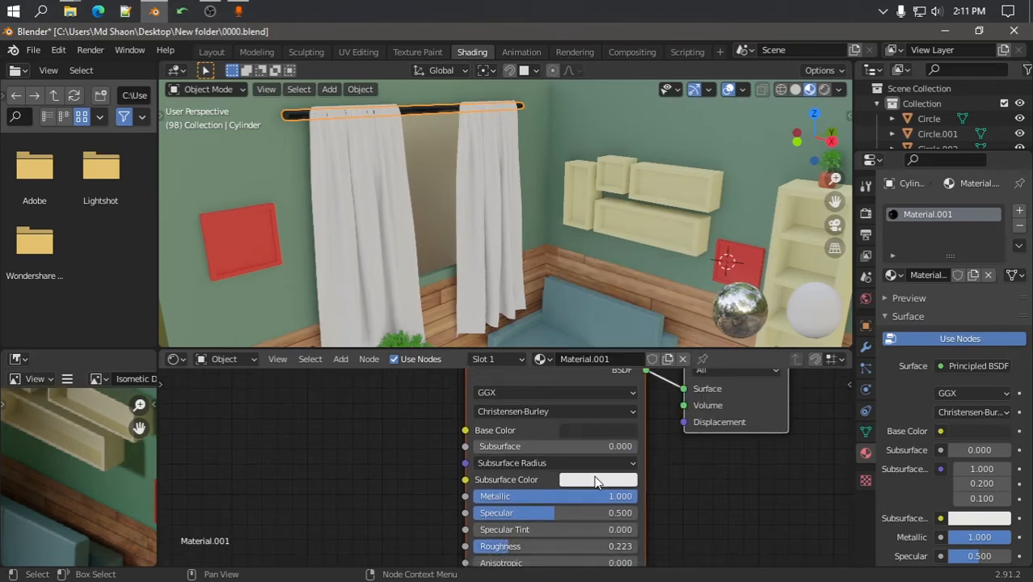
click(614, 432)
click(691, 258)
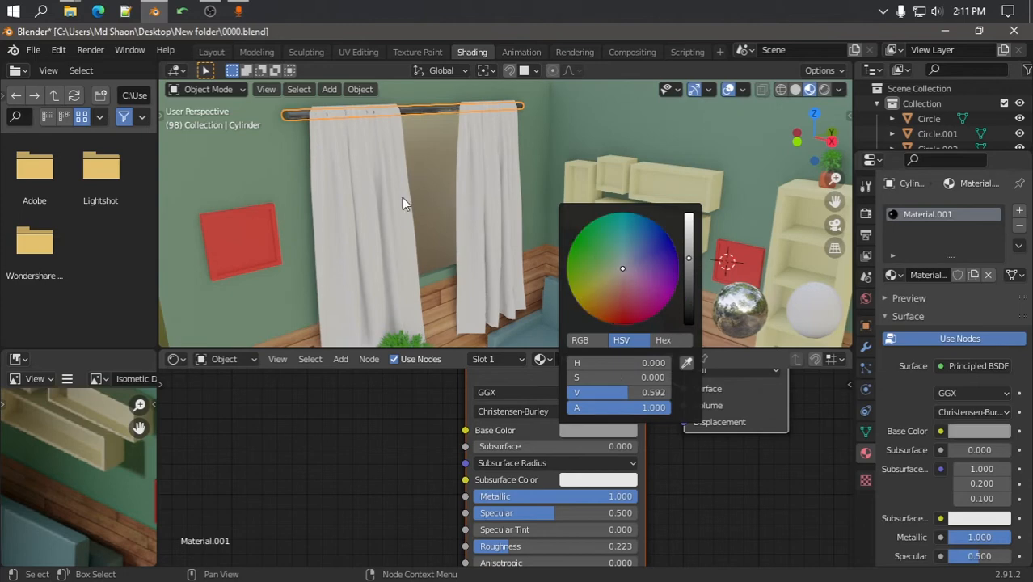
click(392, 201)
middle_drag(390, 202, 495, 204)
scroll(412, 204, down, 4)
Zoom in on the curtain and create a new material for it
scroll(496, 204, up, 5)
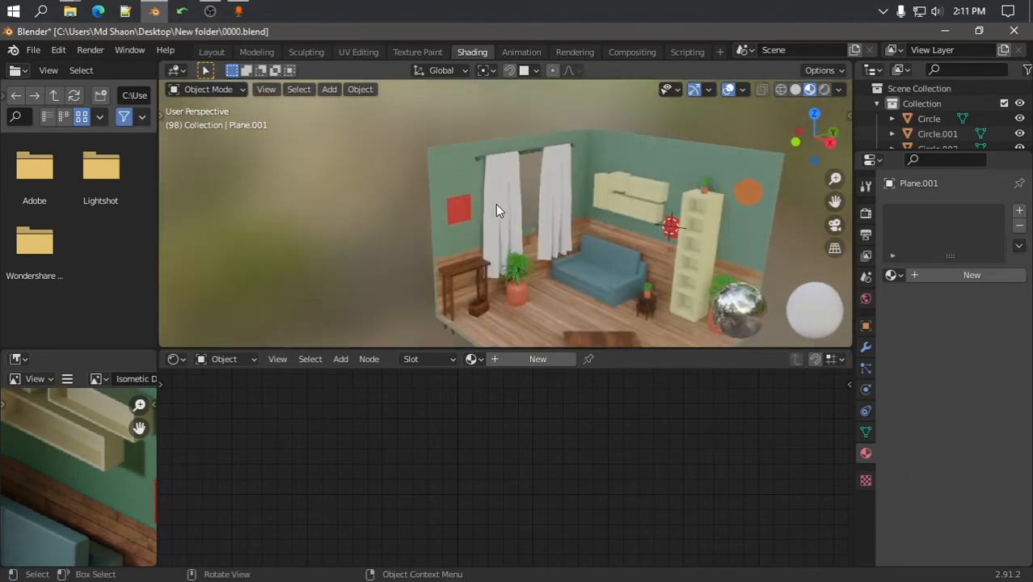
scroll(502, 212, up, 2)
scroll(486, 198, up, 3)
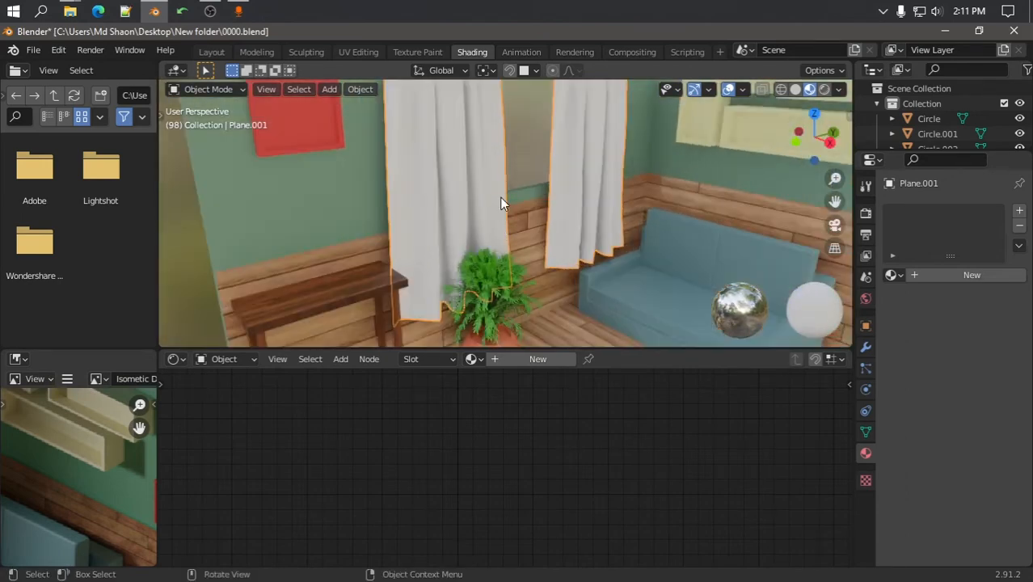
key(Tab)
scroll(448, 266, down, 4)
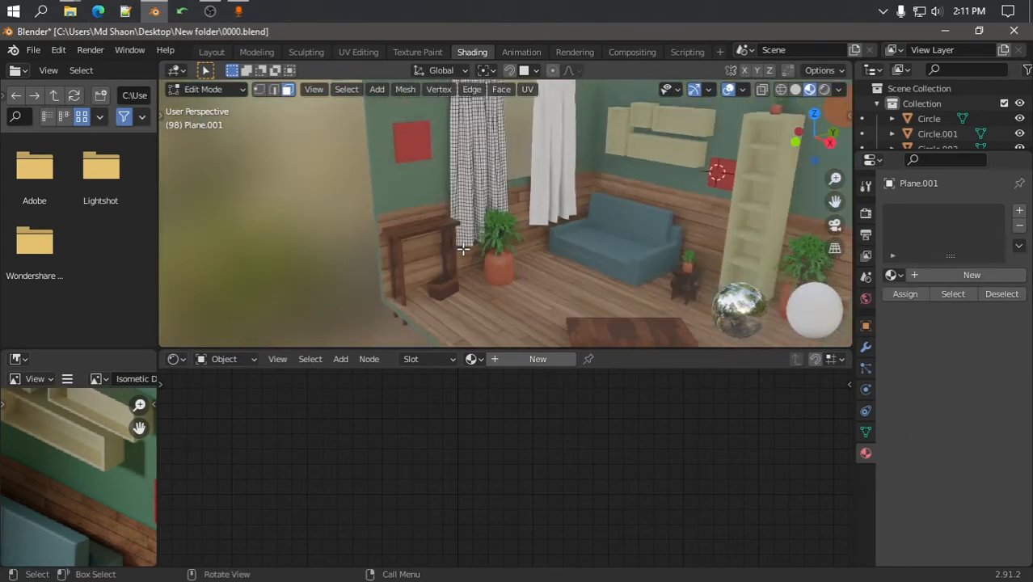
key(Tab)
scroll(469, 243, down, 3)
scroll(493, 195, up, 2)
scroll(513, 256, up, 5)
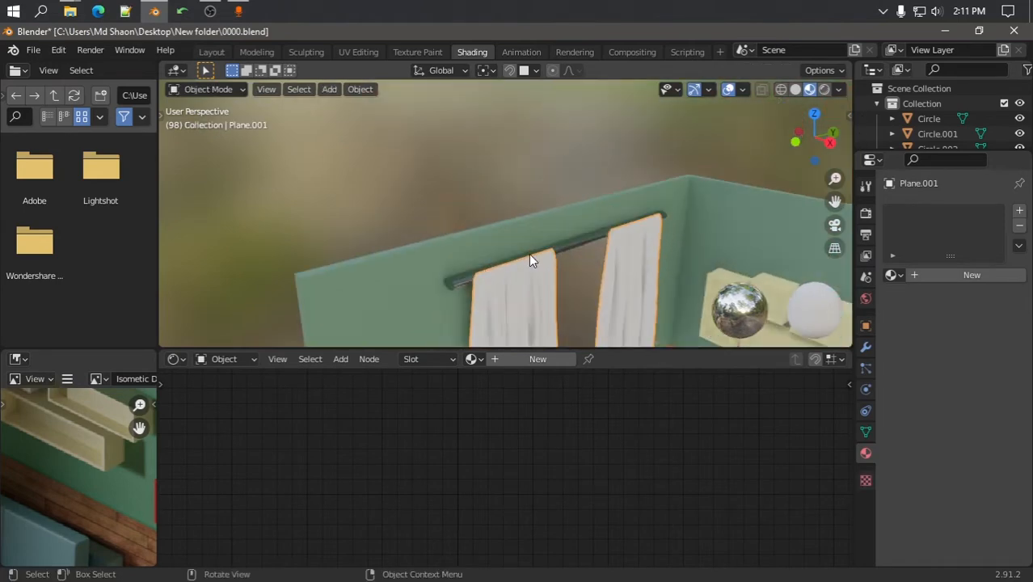
scroll(496, 214, up, 2)
scroll(517, 274, down, 4)
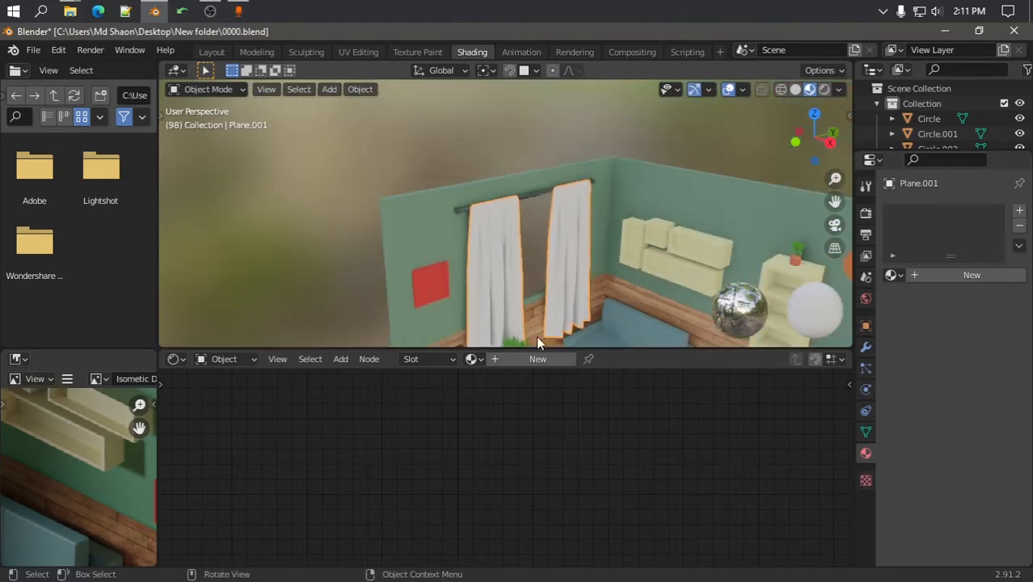
click(538, 359)
scroll(497, 283, up, 4)
scroll(491, 243, down, 5)
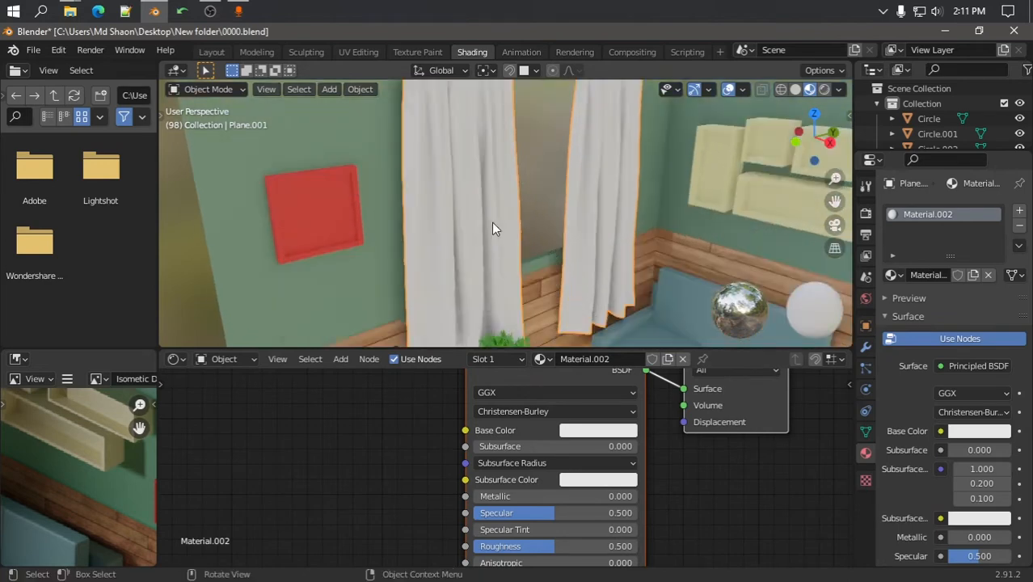
In edit mode, add a second salmon-red material slot and assign it to the curtains' top bands
key(Tab)
scroll(486, 129, up, 2)
middle_drag(487, 120, 435, 217)
scroll(547, 260, up, 3)
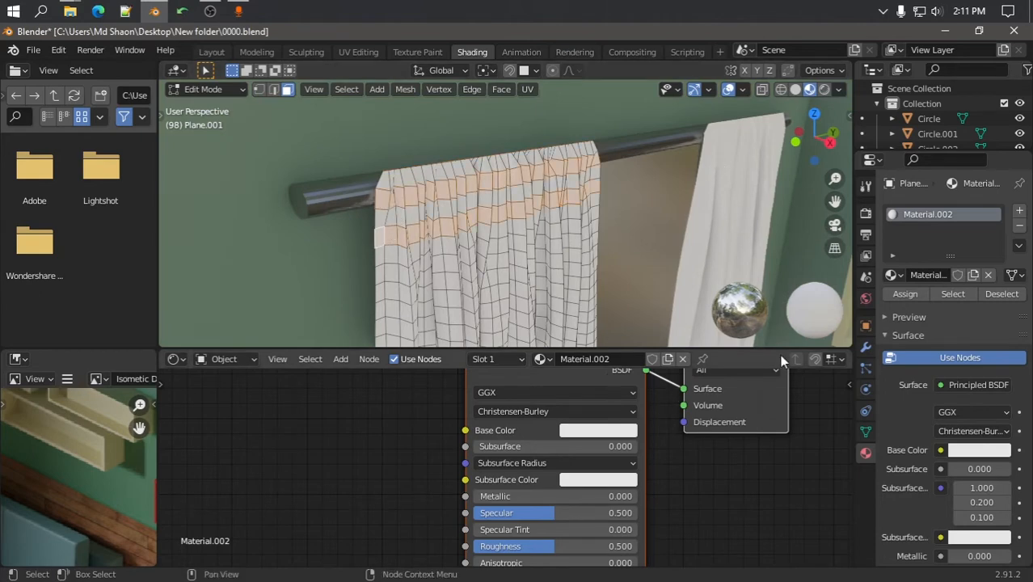
click(1019, 213)
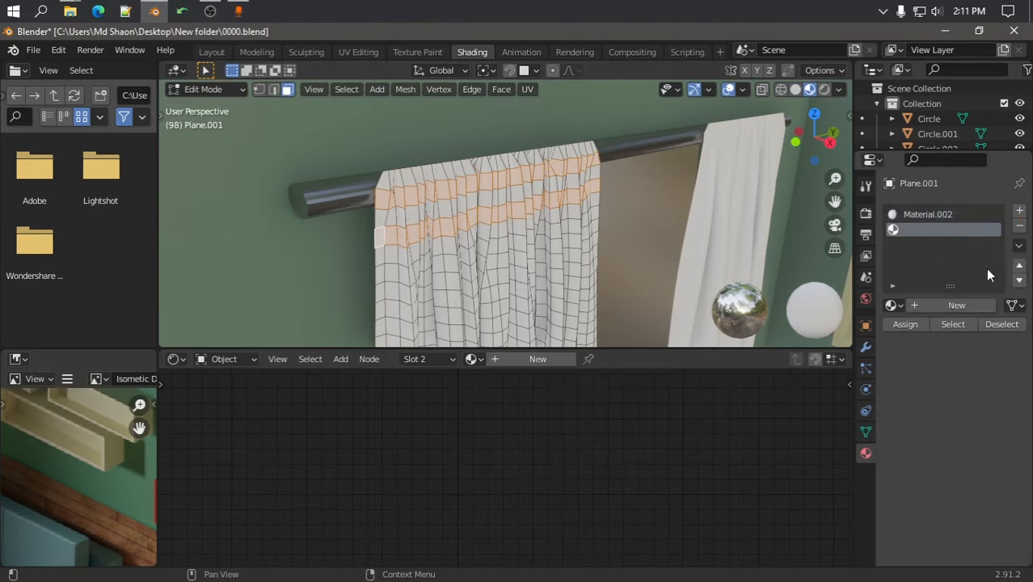
click(948, 306)
click(627, 431)
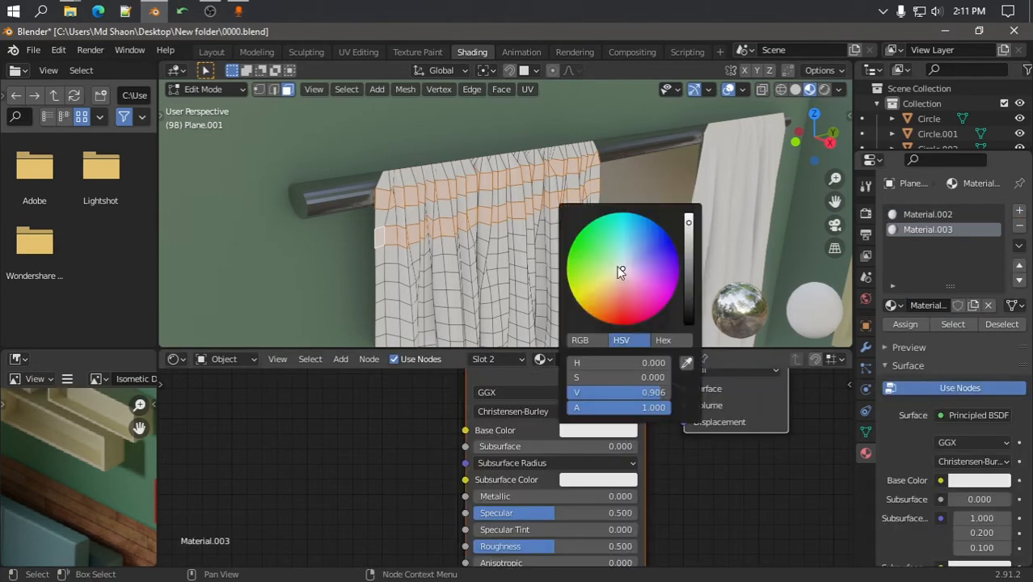
mouse_move(619, 270)
mouse_down()
mouse_move(607, 267)
mouse_move(629, 287)
mouse_move(630, 307)
mouse_move(627, 293)
mouse_up()
click(905, 324)
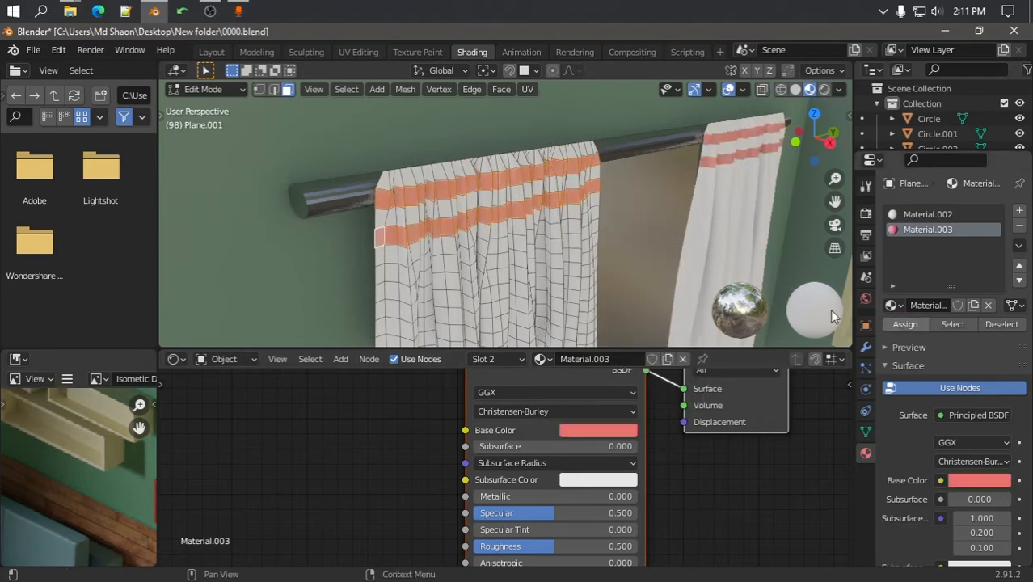
Return to object mode and zoom and orbit toward the red photo frame
key(Tab)
scroll(626, 244, down, 8)
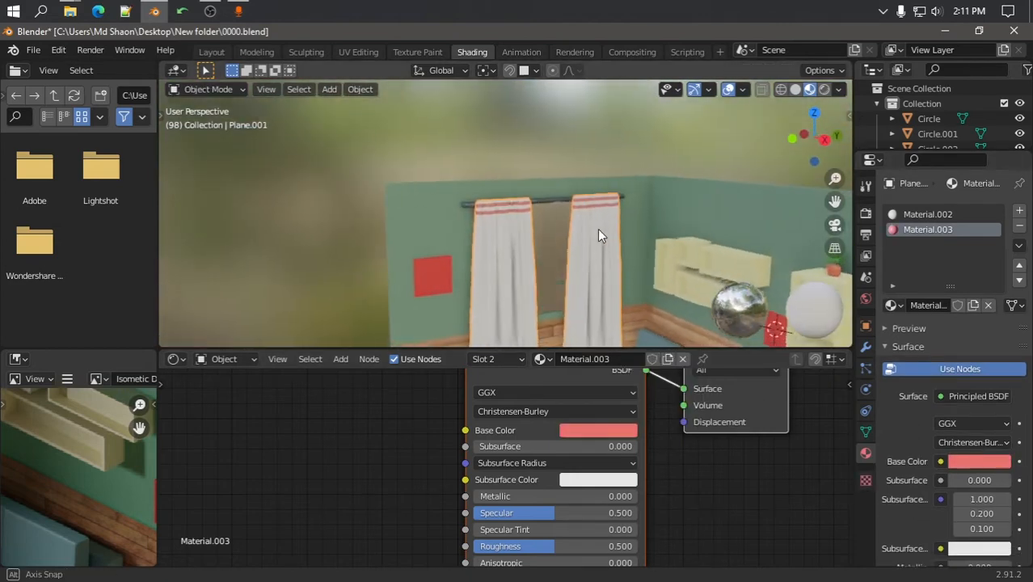
scroll(564, 195, down, 7)
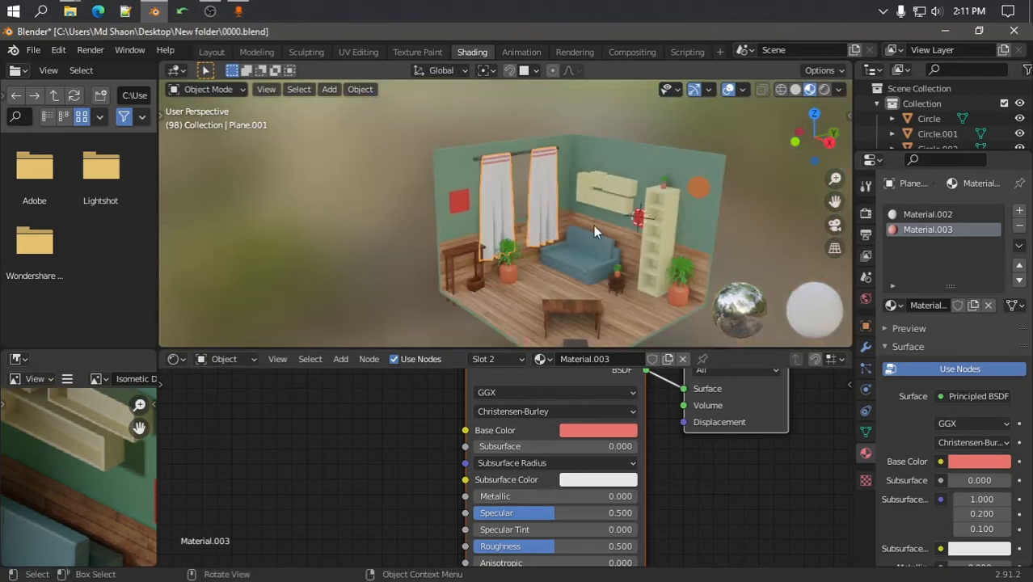
scroll(532, 194, down, 2)
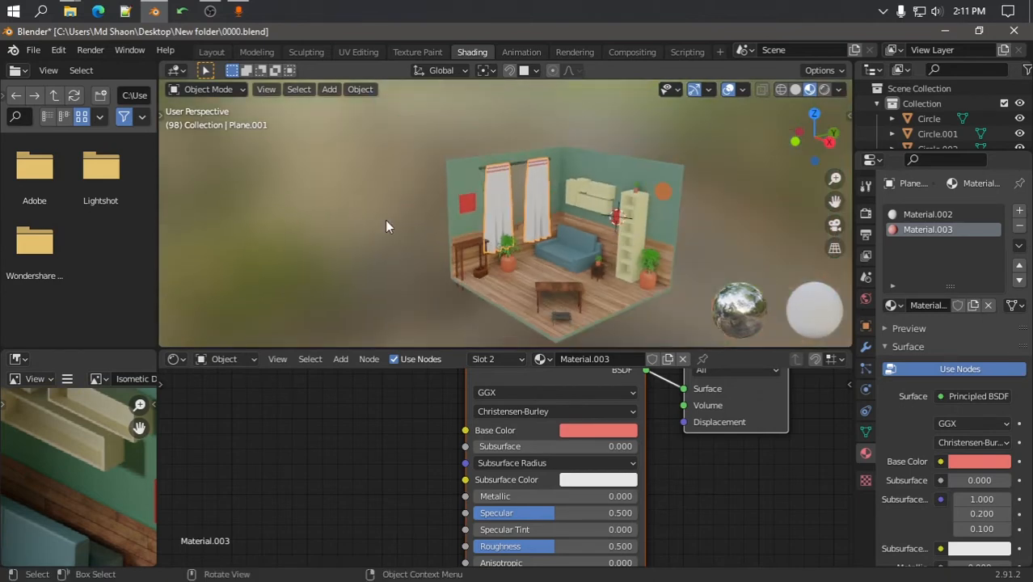
scroll(582, 218, up, 5)
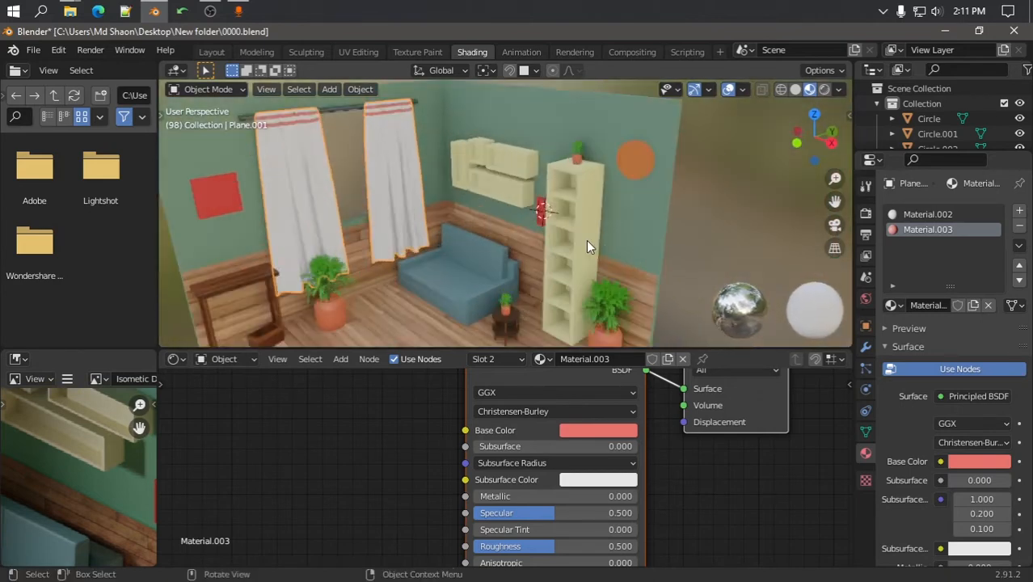
middle_drag(588, 246, 650, 215)
scroll(580, 234, up, 4)
Select the red photo frame and add a second material named 'fream photo'
click(562, 220)
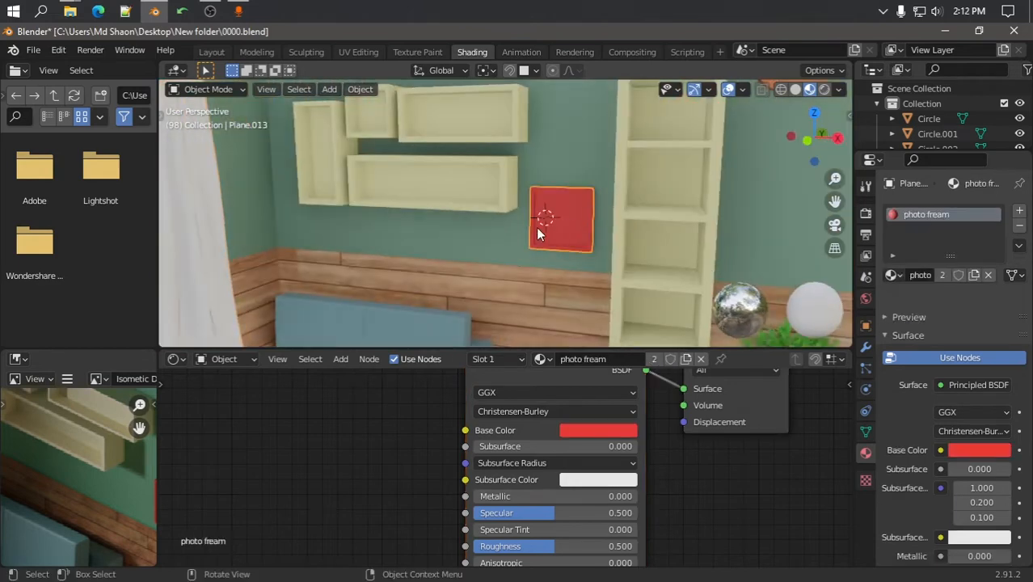
click(73, 10)
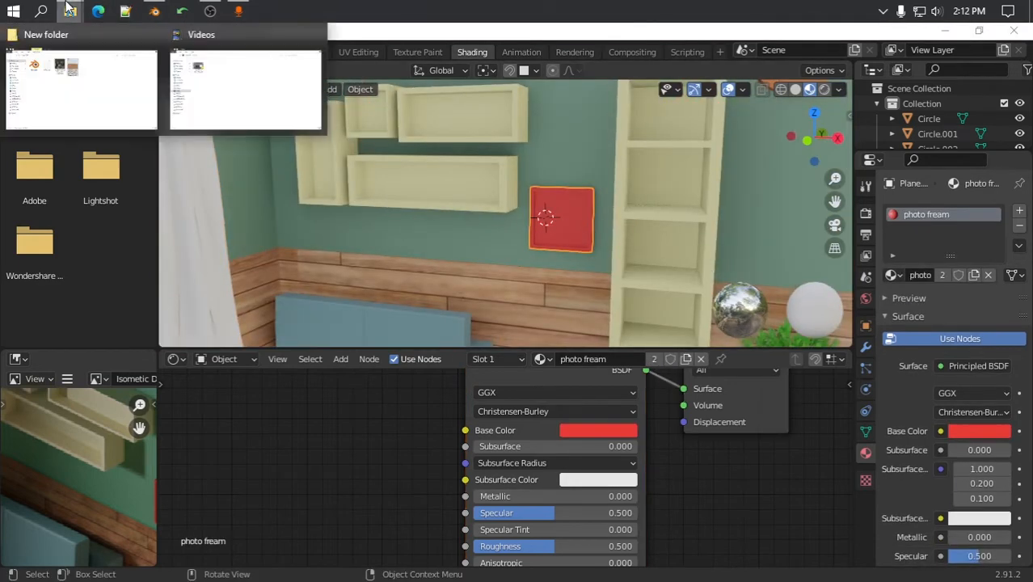
click(353, 470)
scroll(81, 469, down, 4)
click(38, 378)
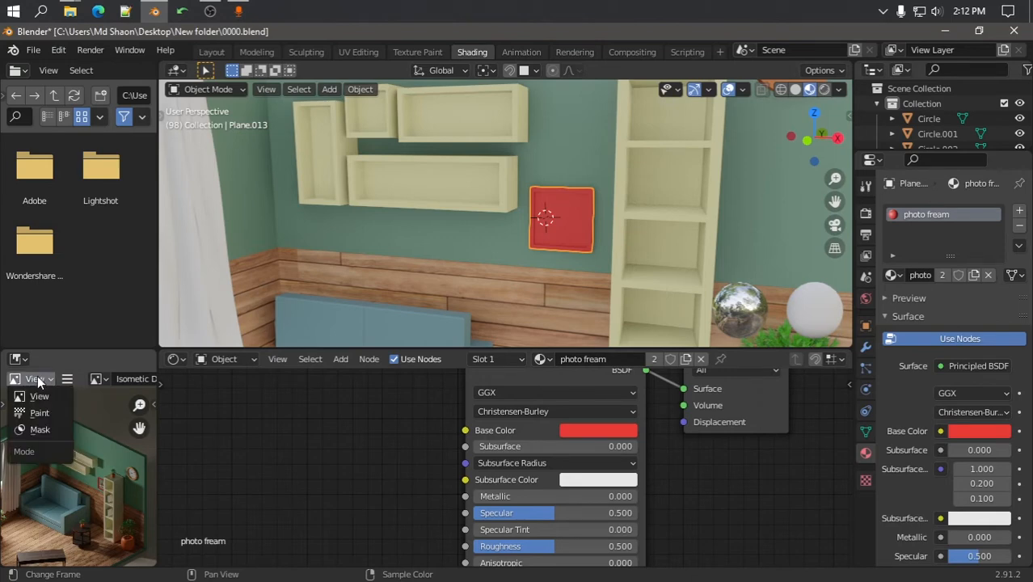
scroll(85, 437, down, 3)
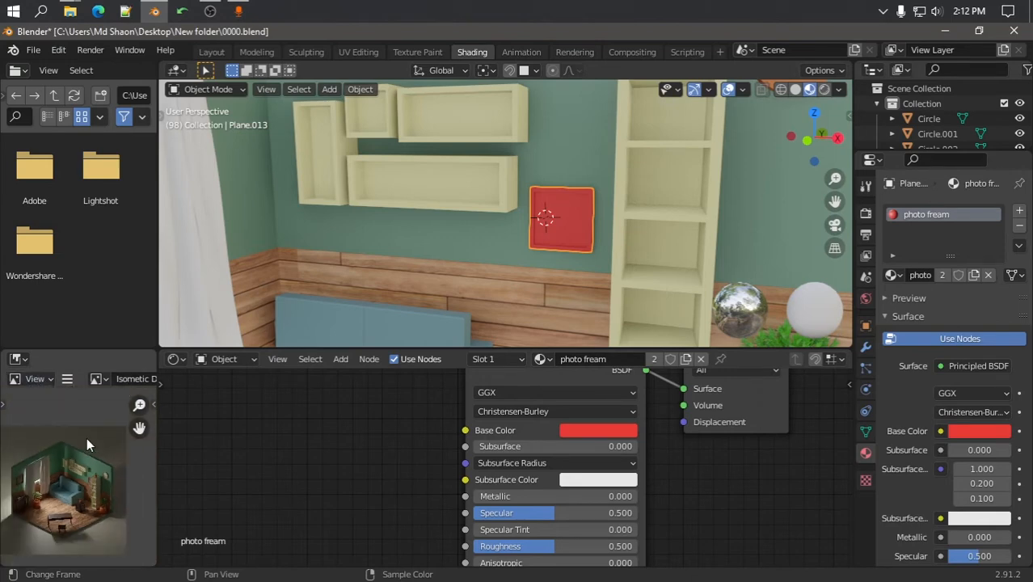
click(1019, 211)
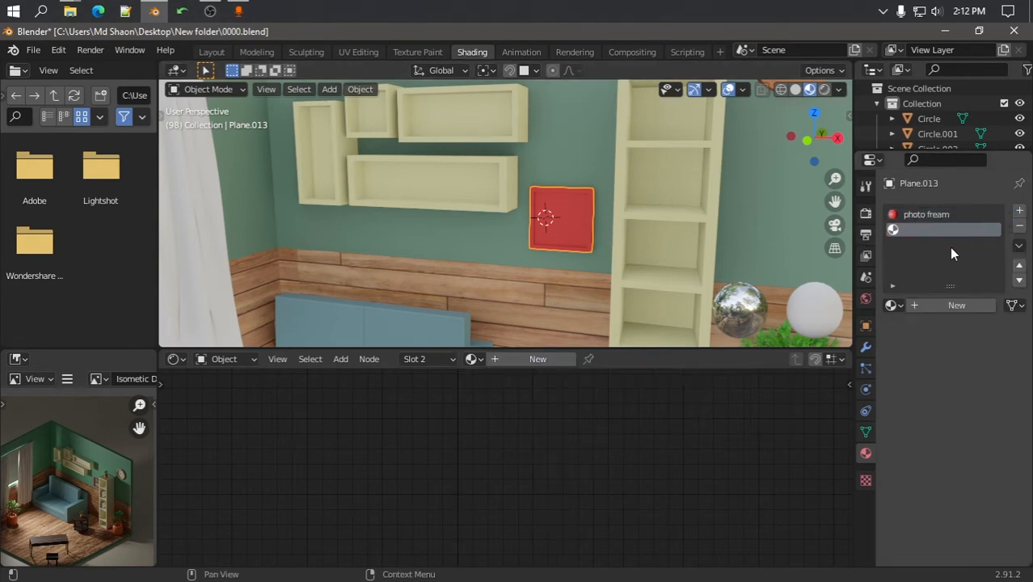
click(941, 305)
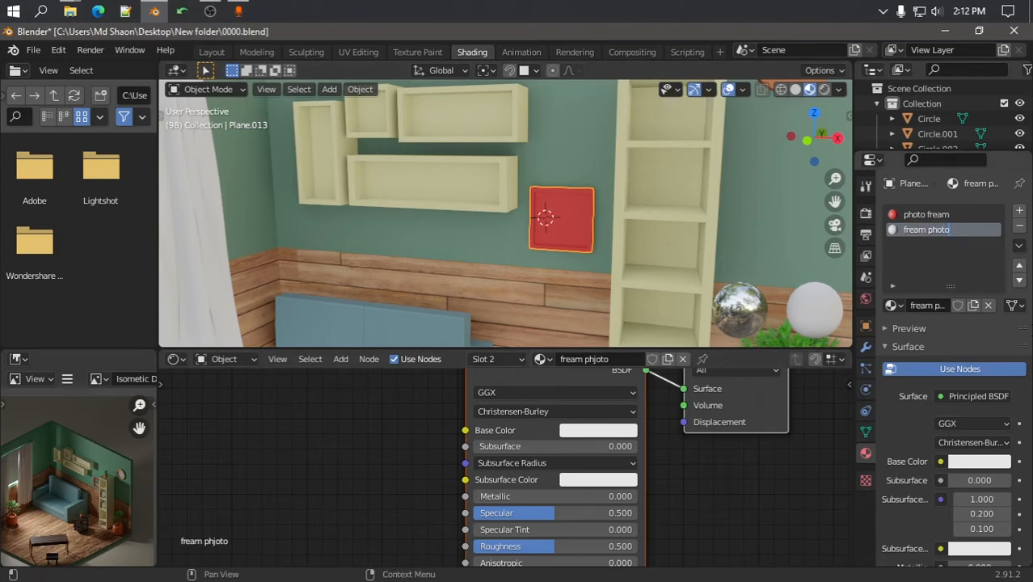
key(Return)
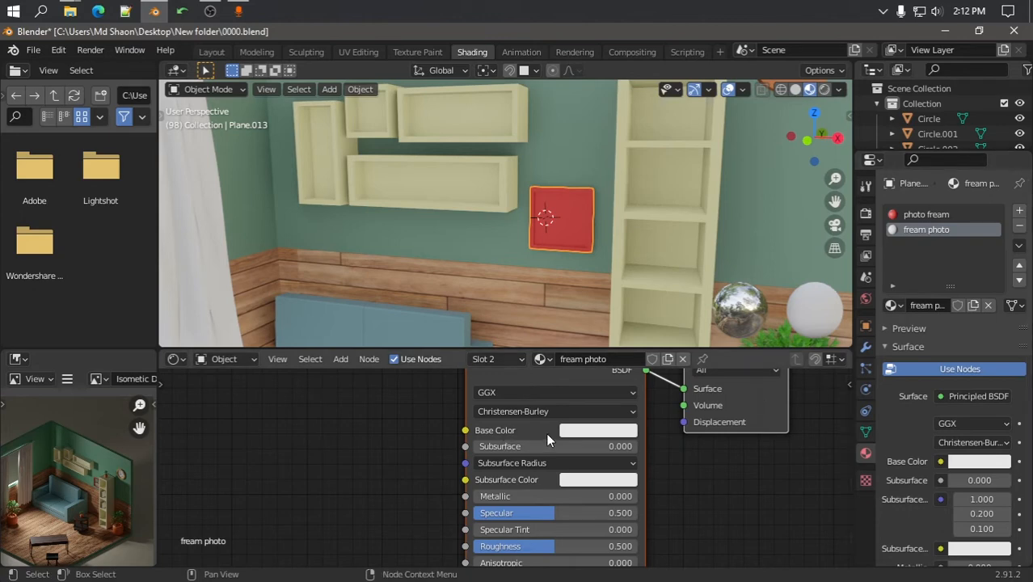
scroll(547, 439, down, 3)
Add an Image Texture node and link its Color to Base Color
key(shift+a)
click(293, 405)
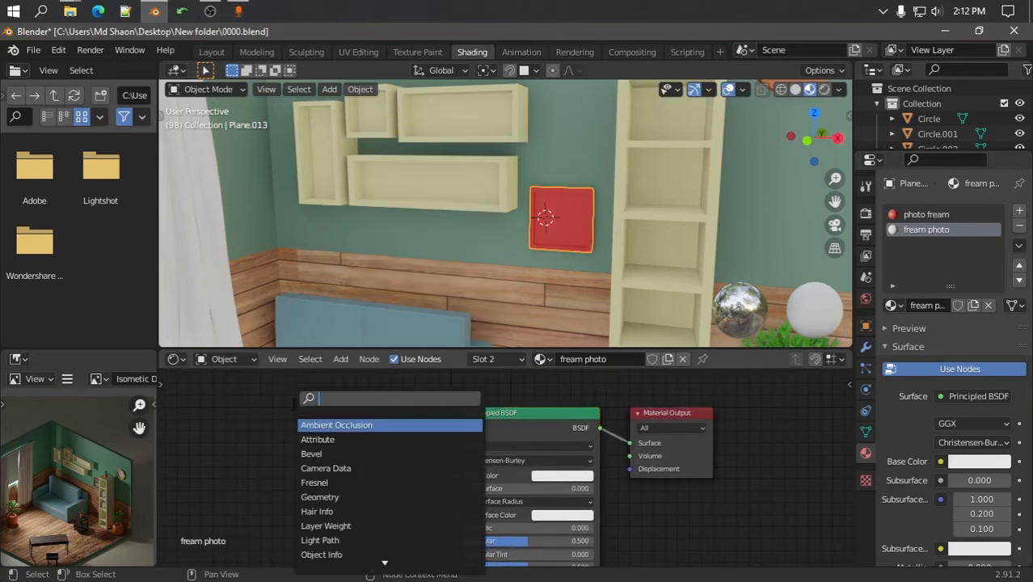
text(image)
key(Return)
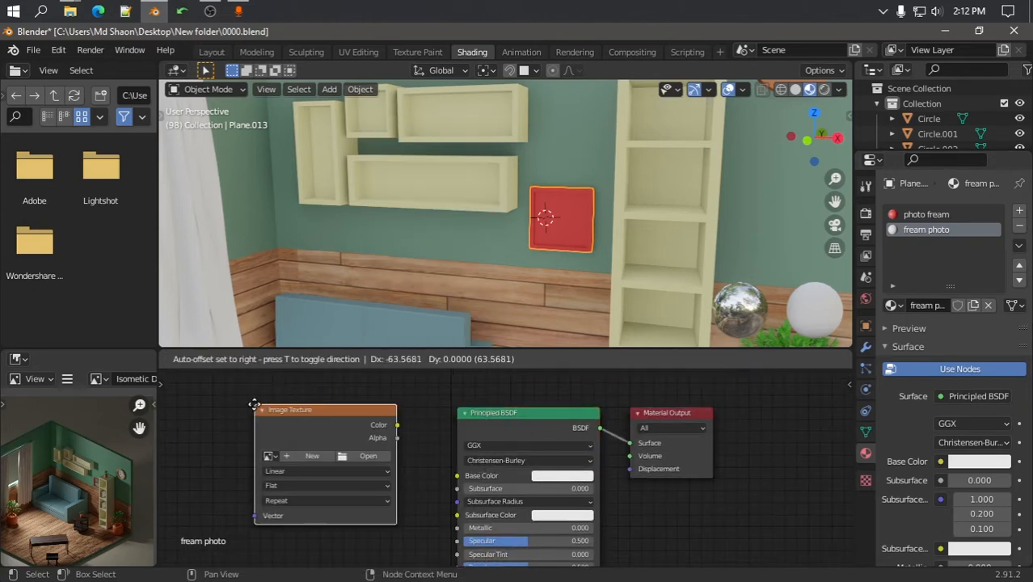
click(207, 413)
drag(351, 434, 456, 475)
Load rerew.jpg from the D: drive into the Image Texture node
click(320, 464)
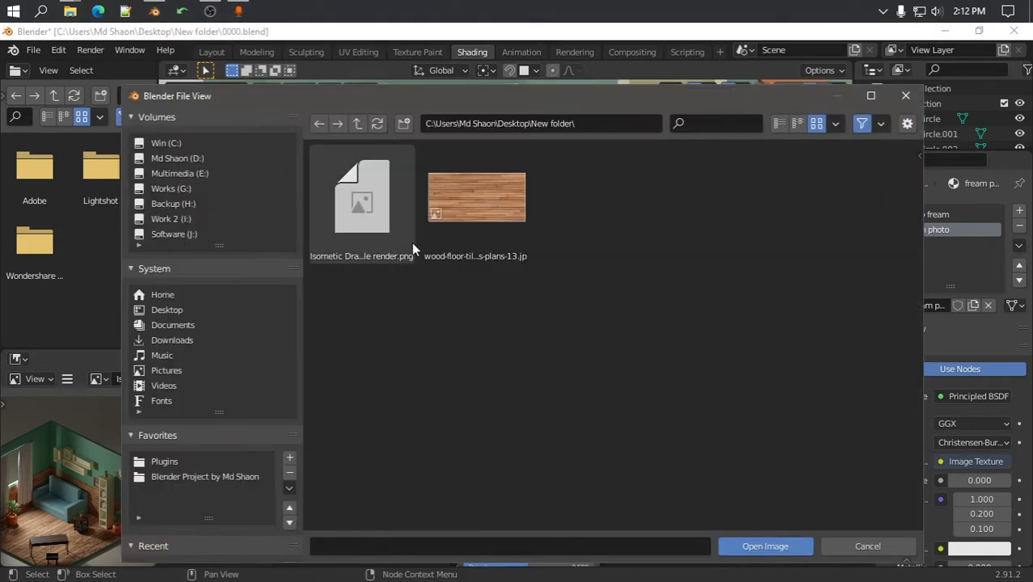
click(166, 327)
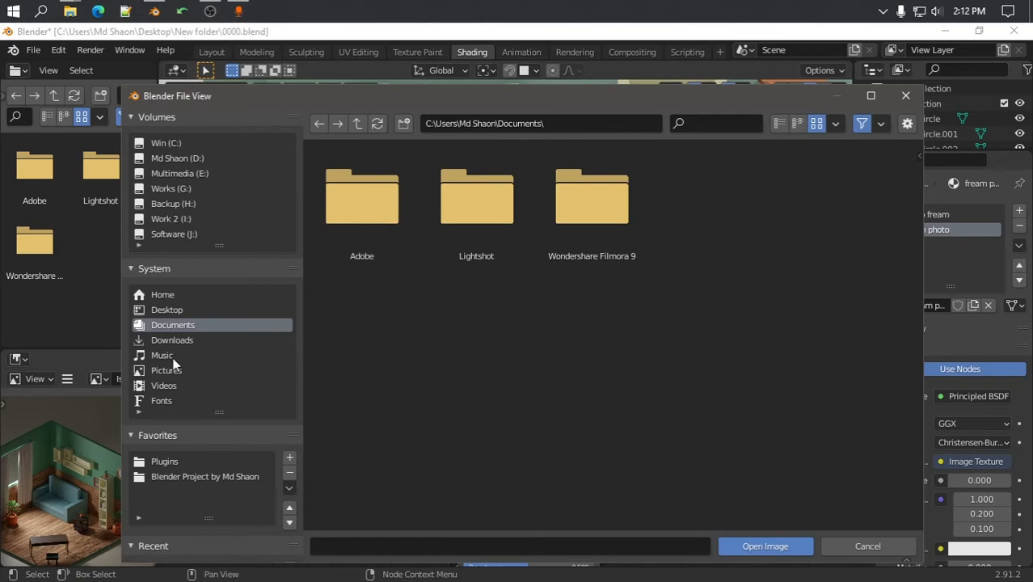
click(166, 356)
click(194, 477)
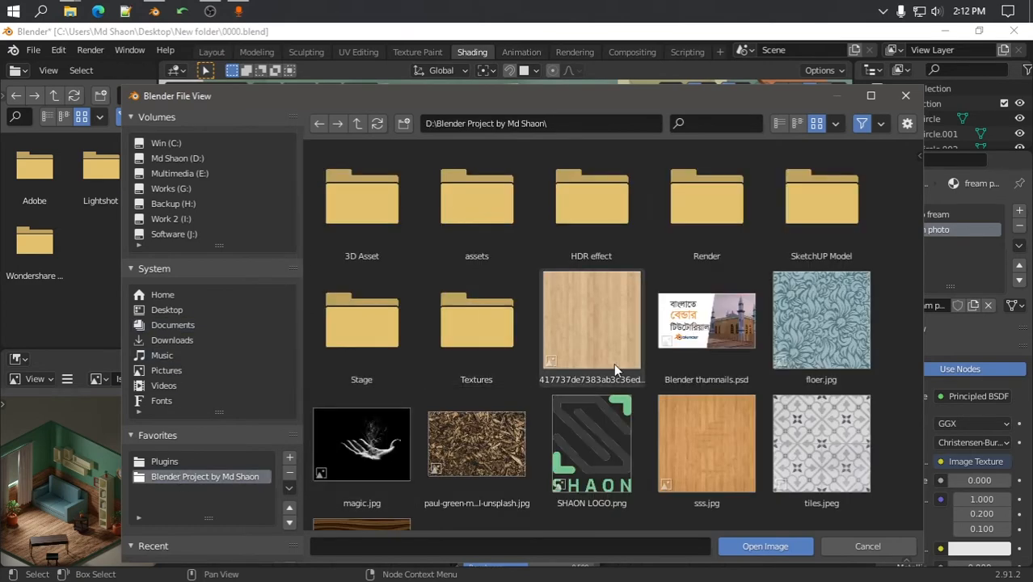
scroll(476, 380, down, 1)
scroll(476, 380, up, 1)
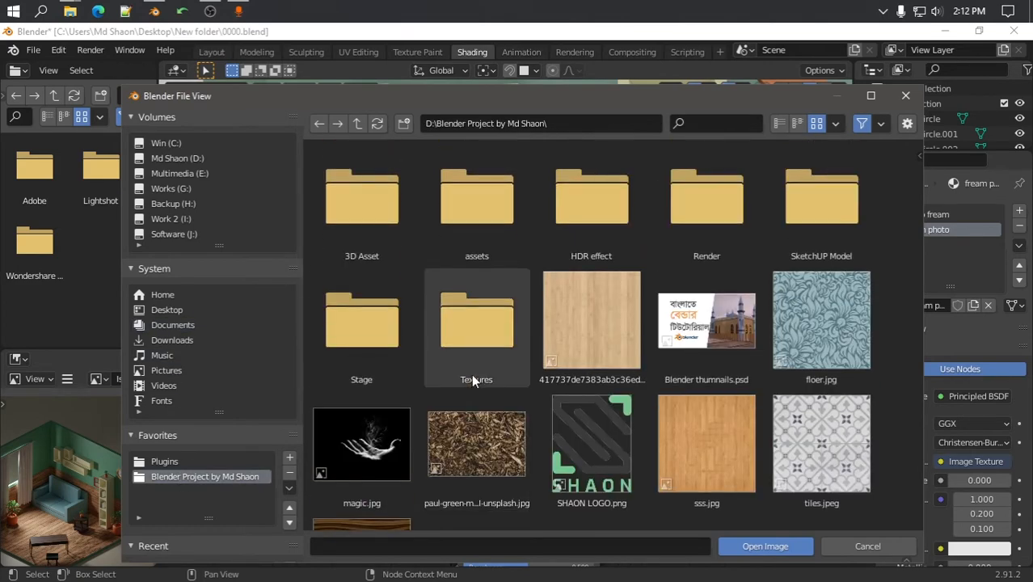
click(171, 323)
click(192, 175)
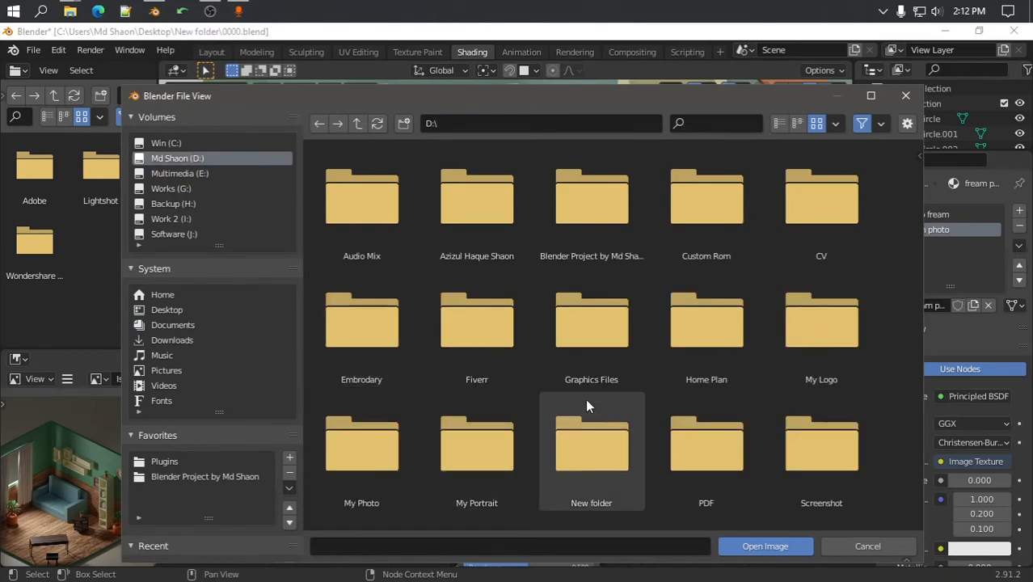
scroll(588, 402, down, 3)
scroll(596, 404, down, 2)
scroll(596, 409, up, 1)
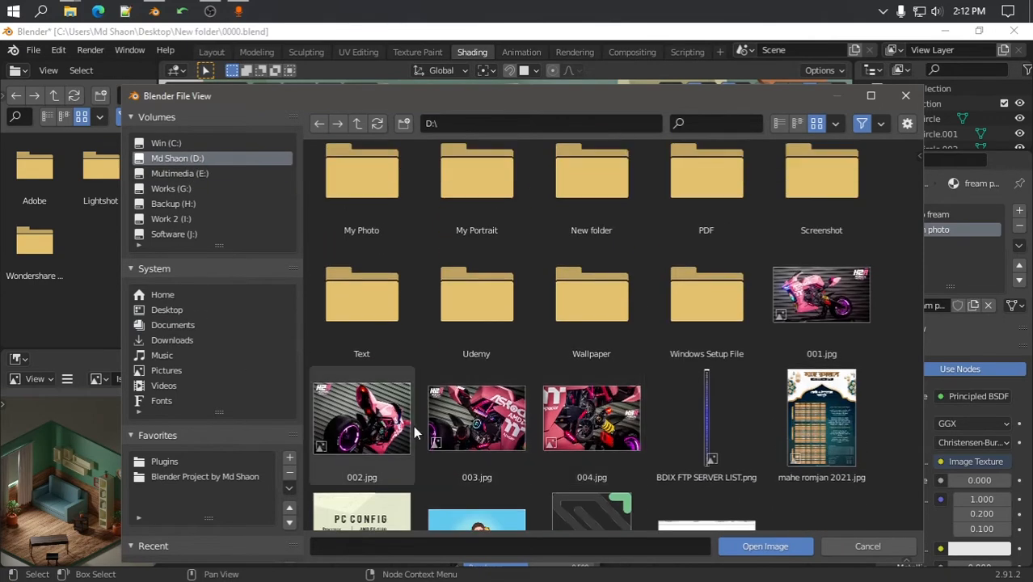
scroll(590, 421, down, 1)
click(477, 457)
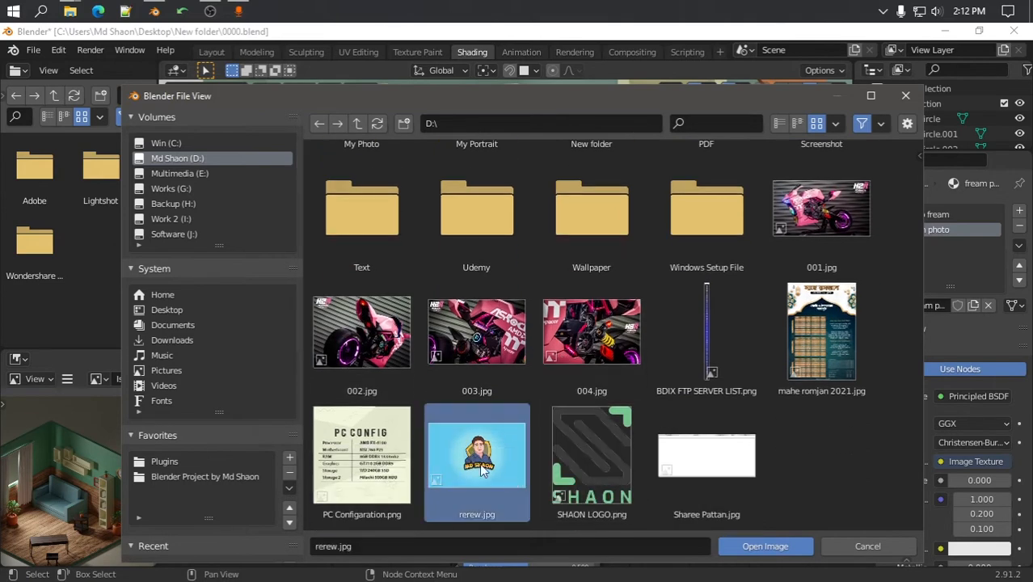
click(759, 547)
scroll(387, 461, down, 1)
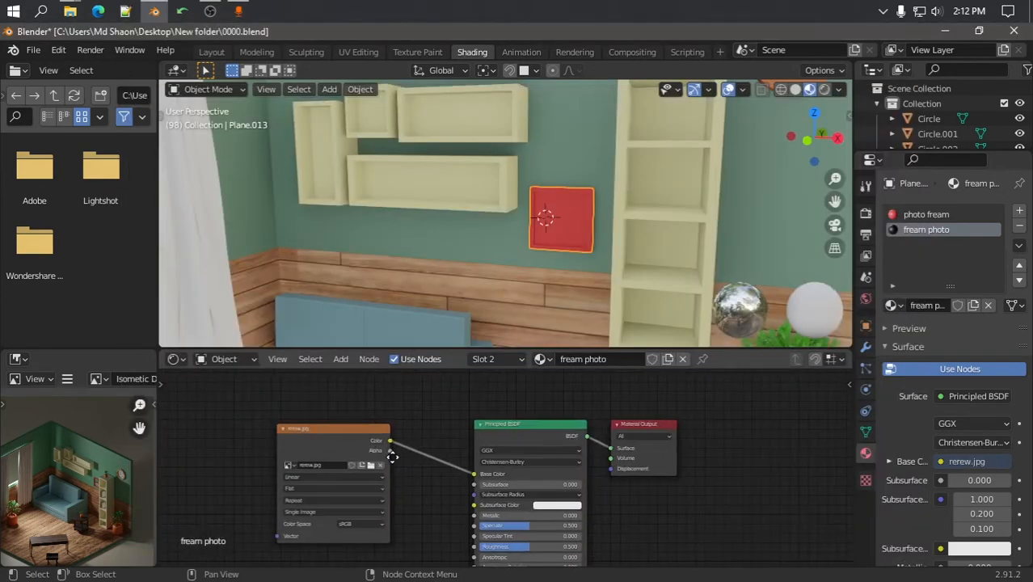
In edit mode, assign the 'fream photo' material to the frame's inner face
mouse_move(585, 212)
middle_down()
mouse_move(596, 214)
mouse_move(591, 229)
middle_up()
scroll(594, 229, up, 2)
key(Tab)
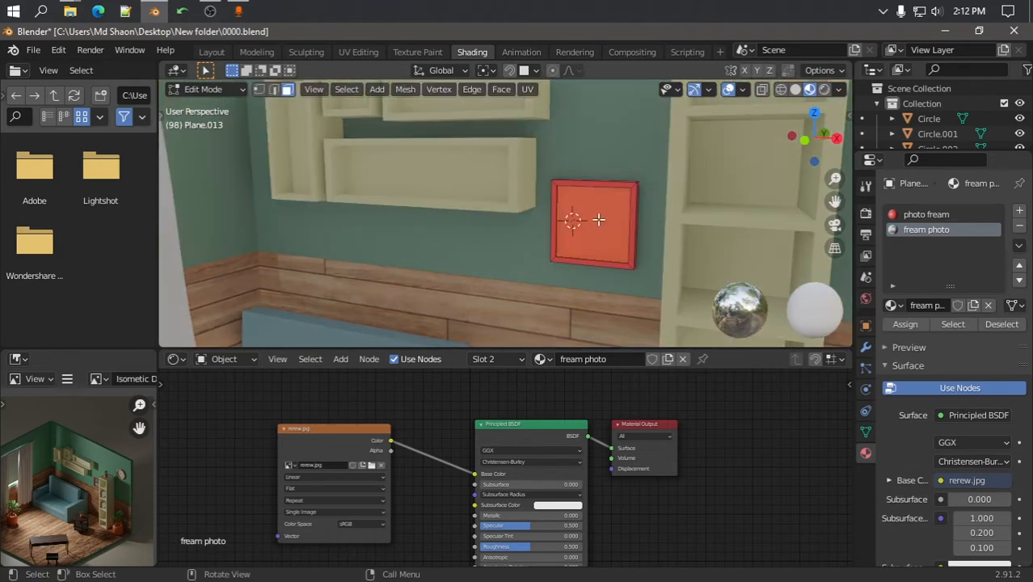
click(600, 221)
click(922, 230)
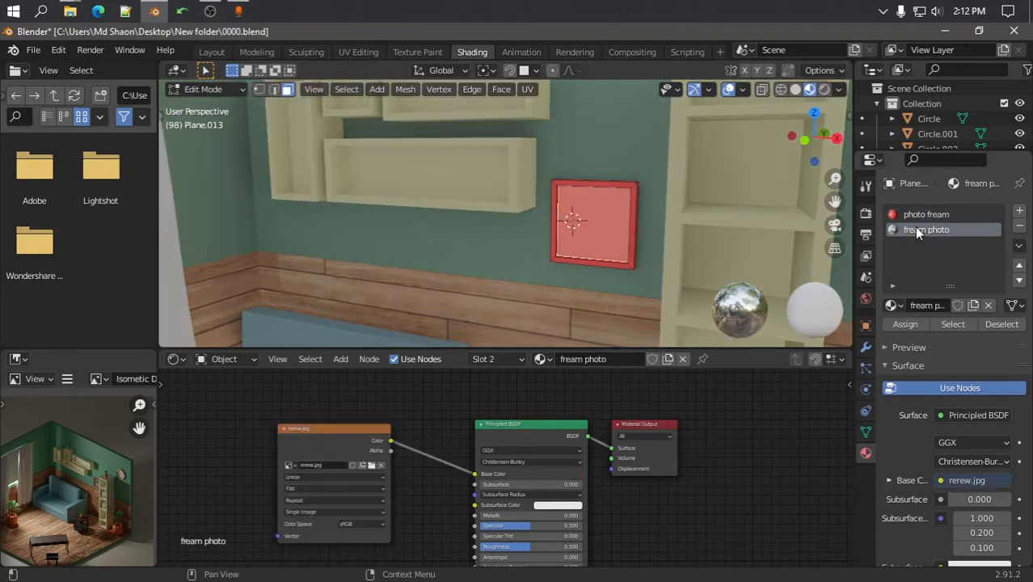
click(904, 324)
Recentre the view on the framed photo and switch to the UV Editing workspace
scroll(594, 234, down, 3)
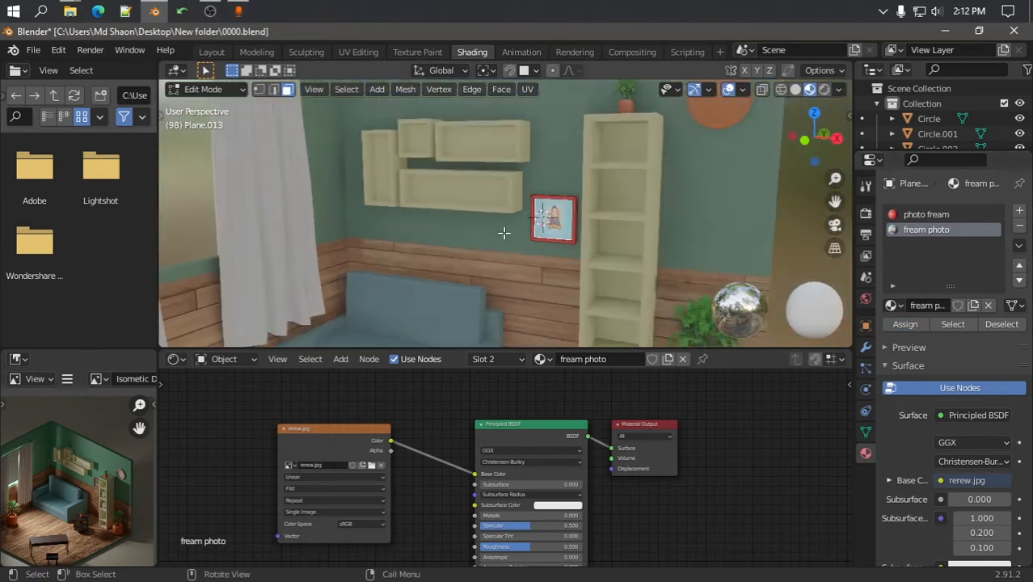
shift+middle_drag(475, 231, 600, 228)
key(Tab)
key(Tab)
scroll(709, 227, up, 2)
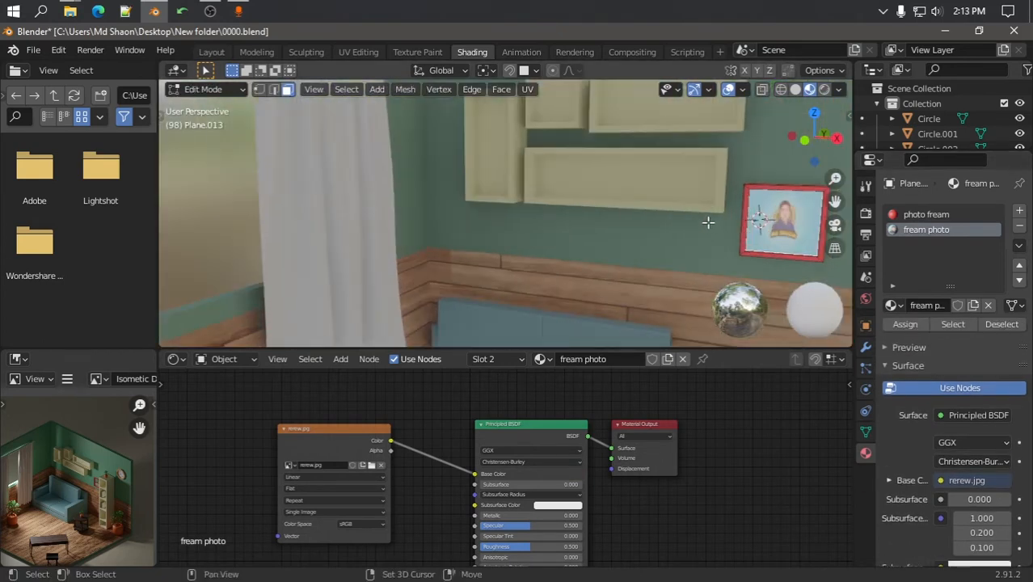
shift+middle_drag(708, 224, 542, 216)
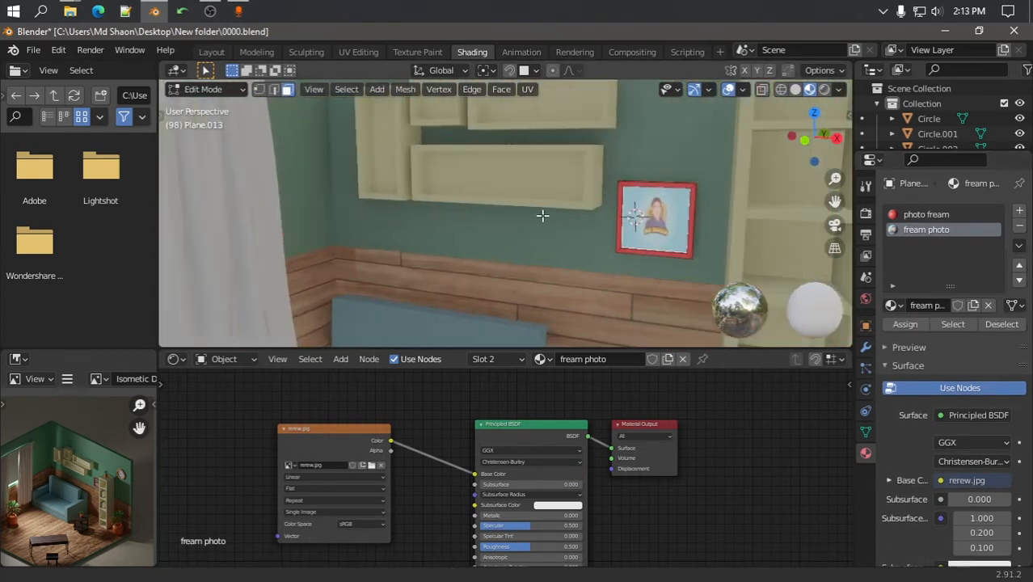
click(358, 52)
Select the photo face's UV island and scale it down
scroll(803, 266, up, 4)
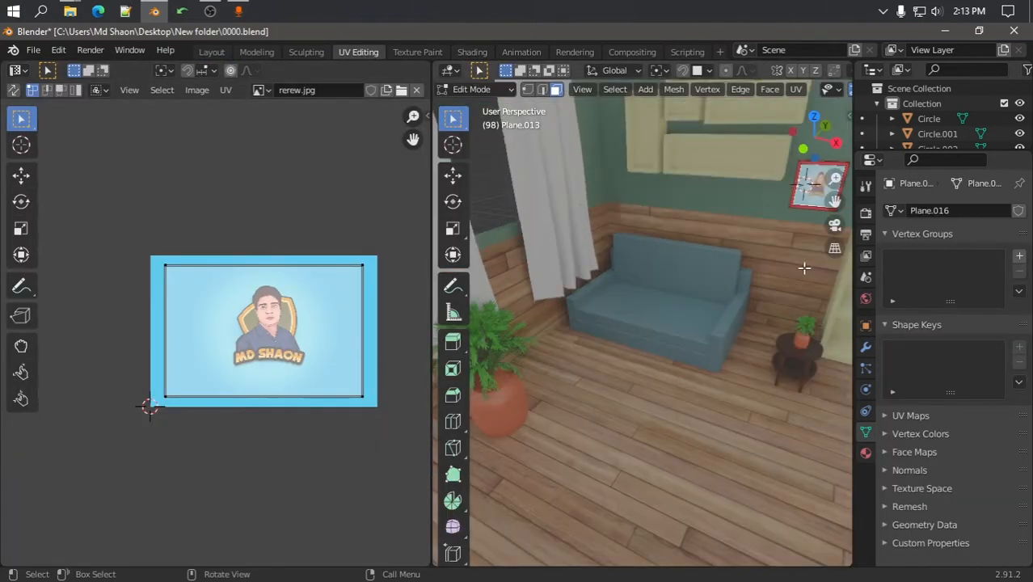
shift+middle_drag(803, 266, 663, 281)
scroll(560, 242, up, 3)
middle_drag(559, 243, 737, 272)
drag(110, 243, 365, 423)
key(s)
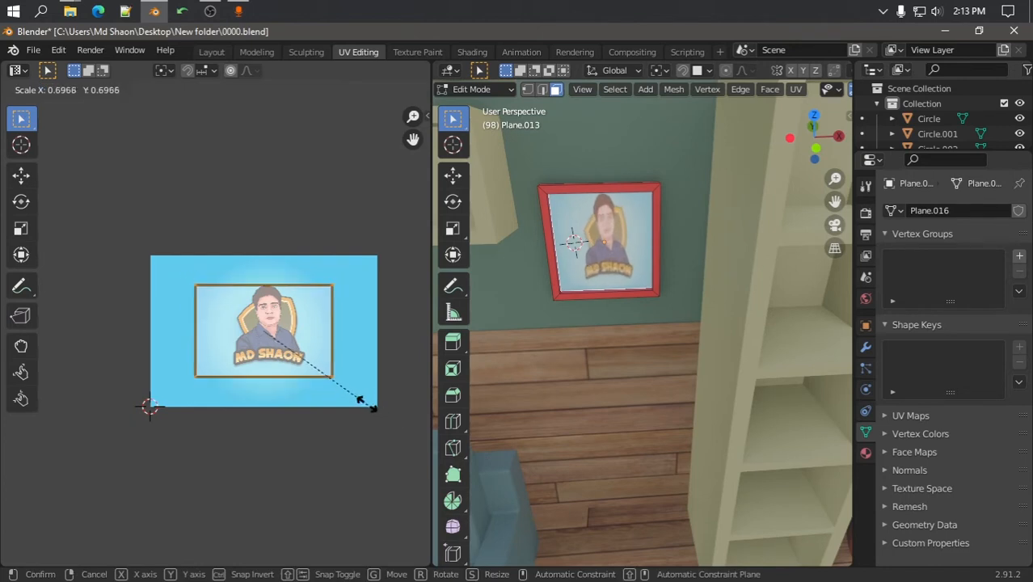
click(379, 414)
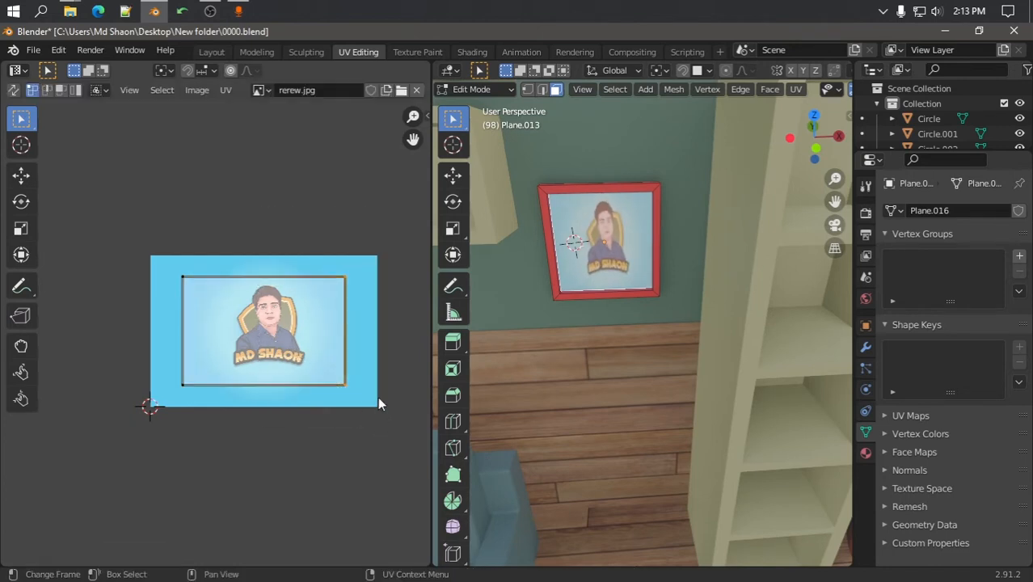
Narrow the UV island along X and nudge it left to crop the portrait
drag(152, 249, 363, 415)
key(s)
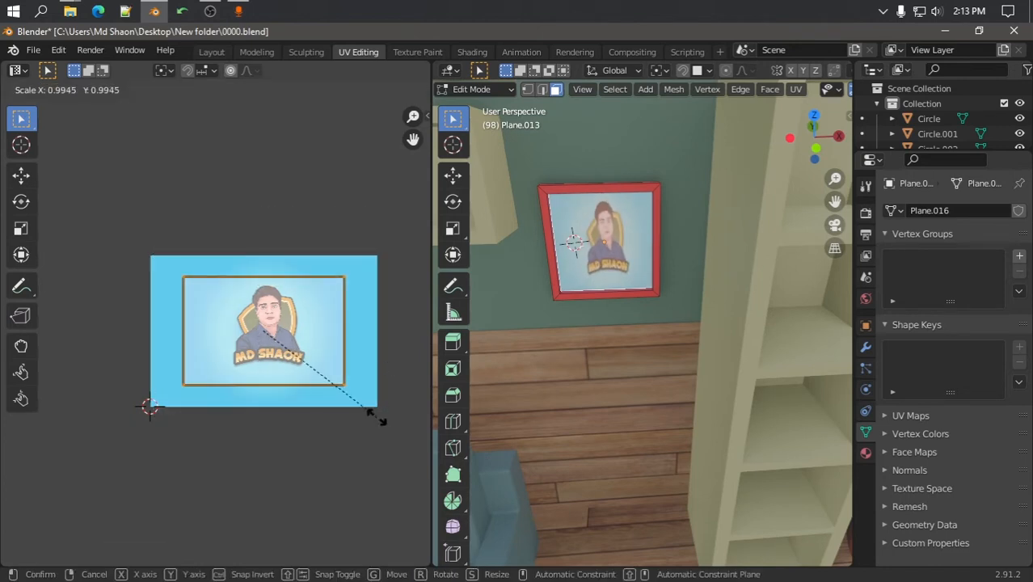
key(x)
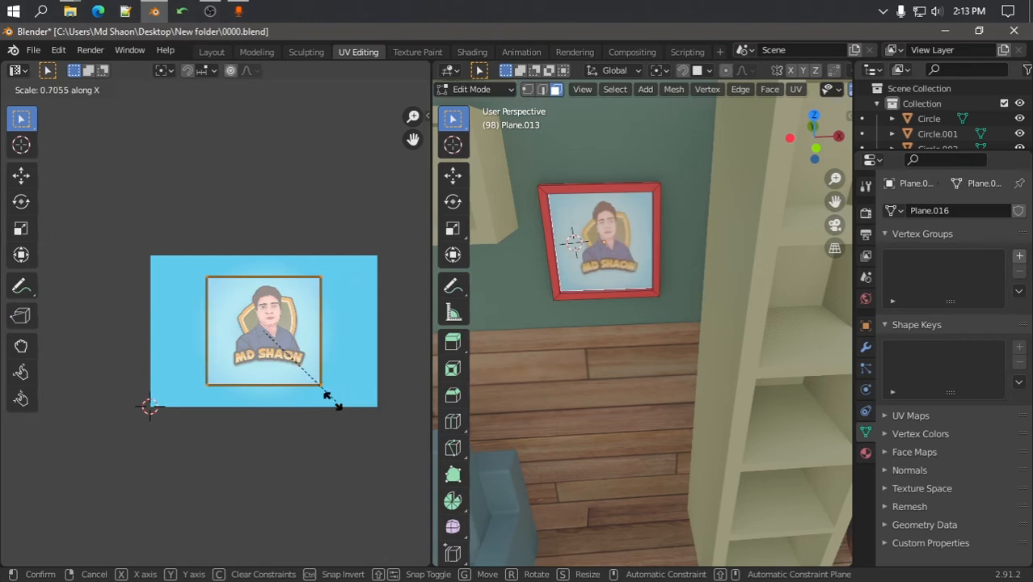
click(314, 396)
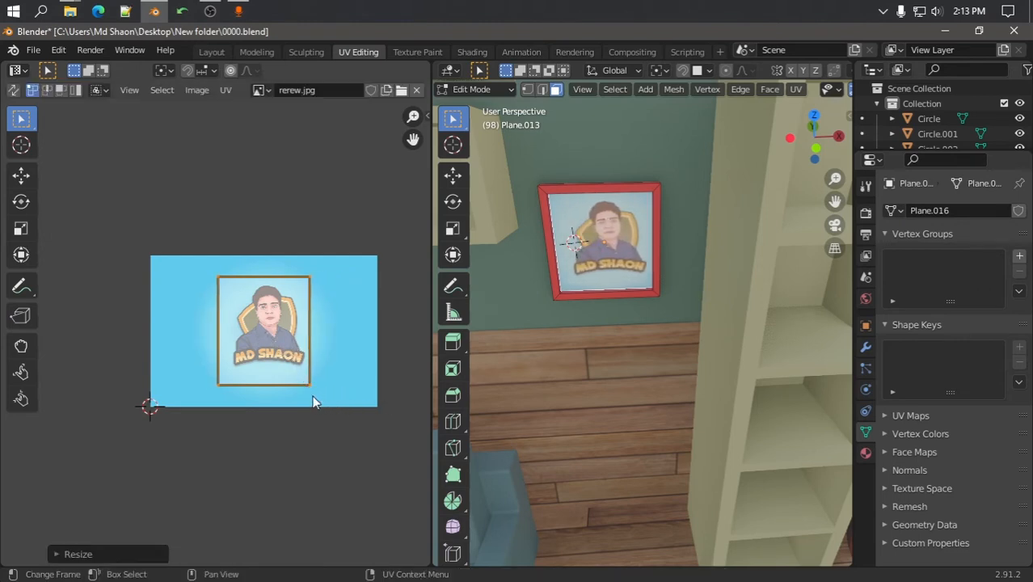
key(g)
click(322, 392)
key(g)
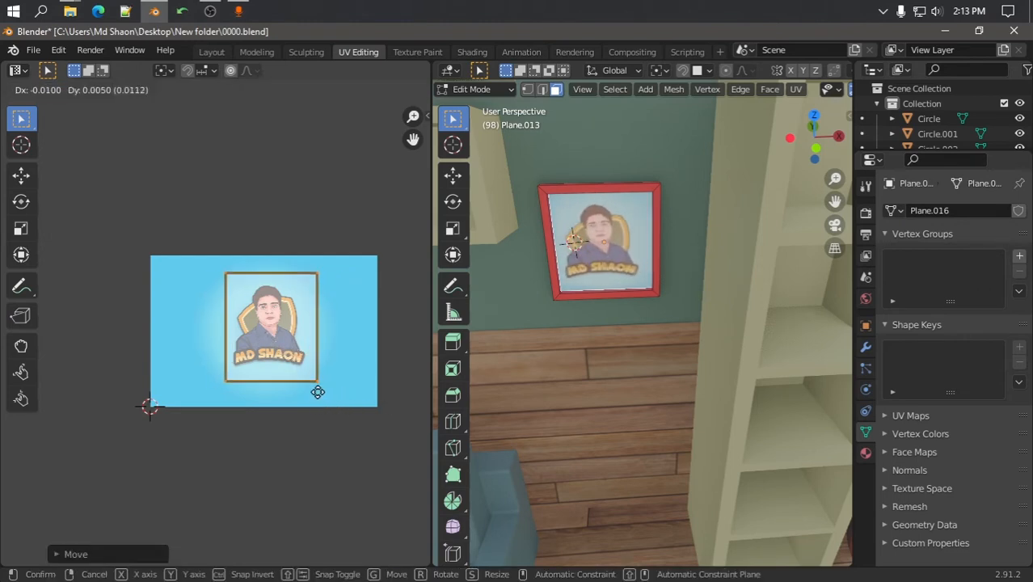
click(314, 392)
Return to object mode, save 0000.blend, and switch to the Shading workspace
key(Tab)
scroll(388, 309, down, 2)
scroll(672, 263, down, 4)
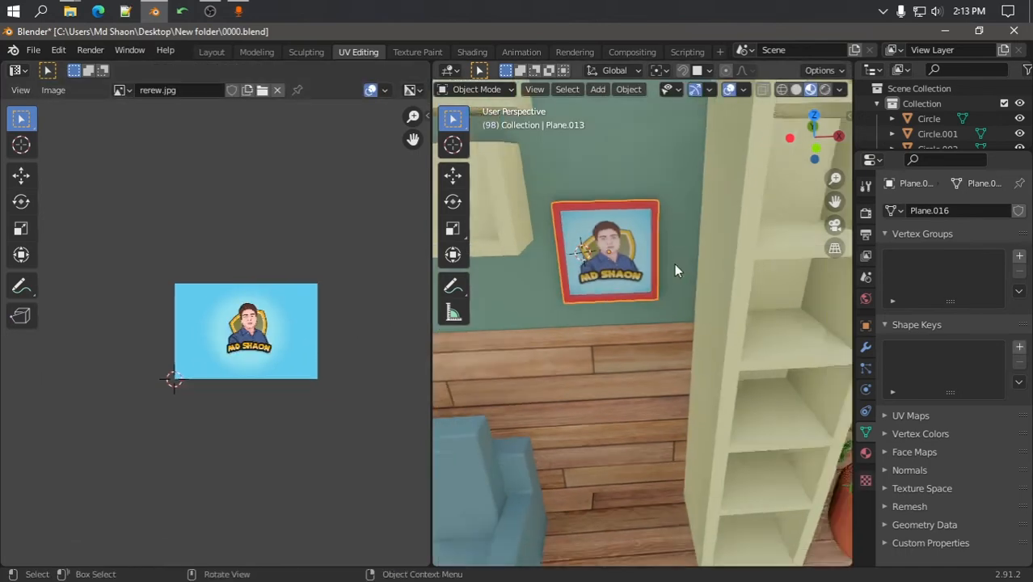
middle_drag(628, 286, 768, 306)
scroll(588, 284, down, 3)
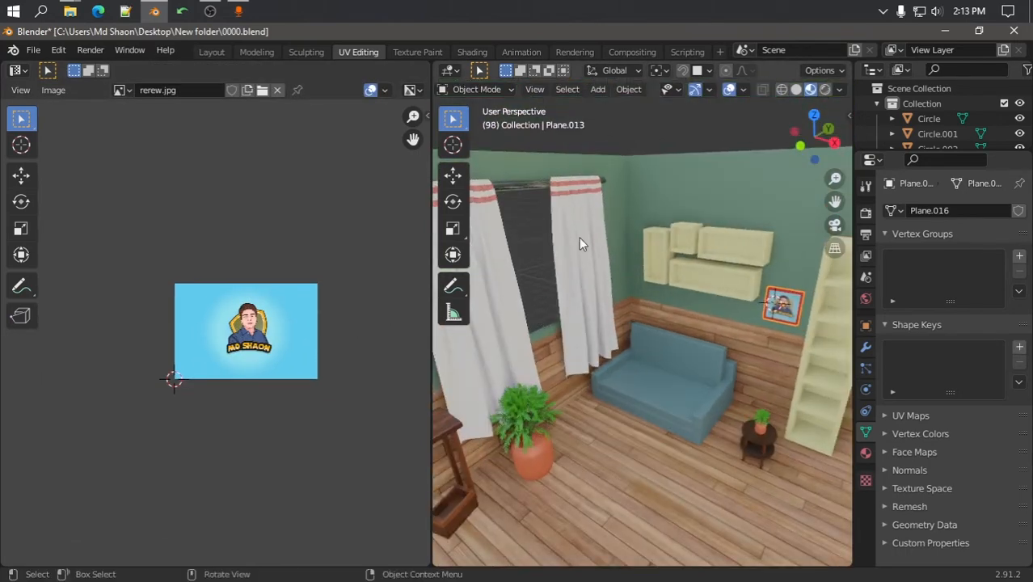
key(ctrl+s)
key(ctrl+Page_Down)
key(ctrl+Page_Down)
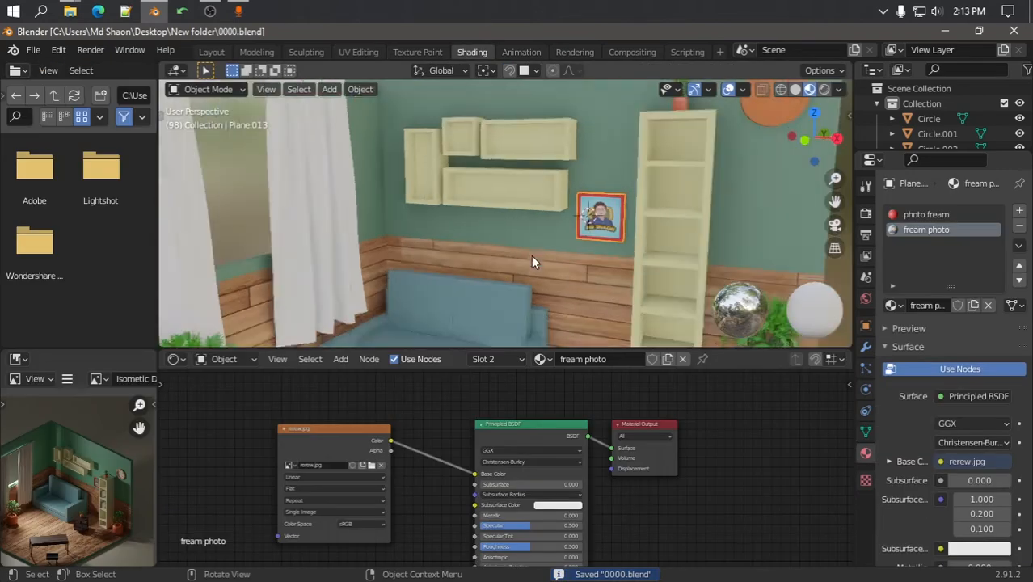
Delete the red square on the left wall and duplicate the framed photo
shift+middle_drag(561, 254, 650, 243)
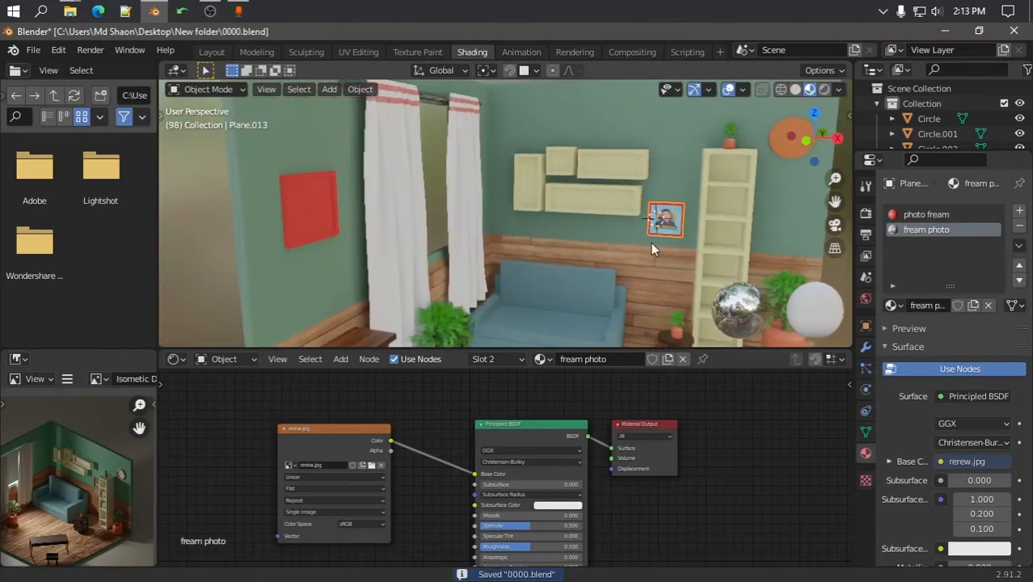
click(291, 194)
key(Delete)
click(654, 214)
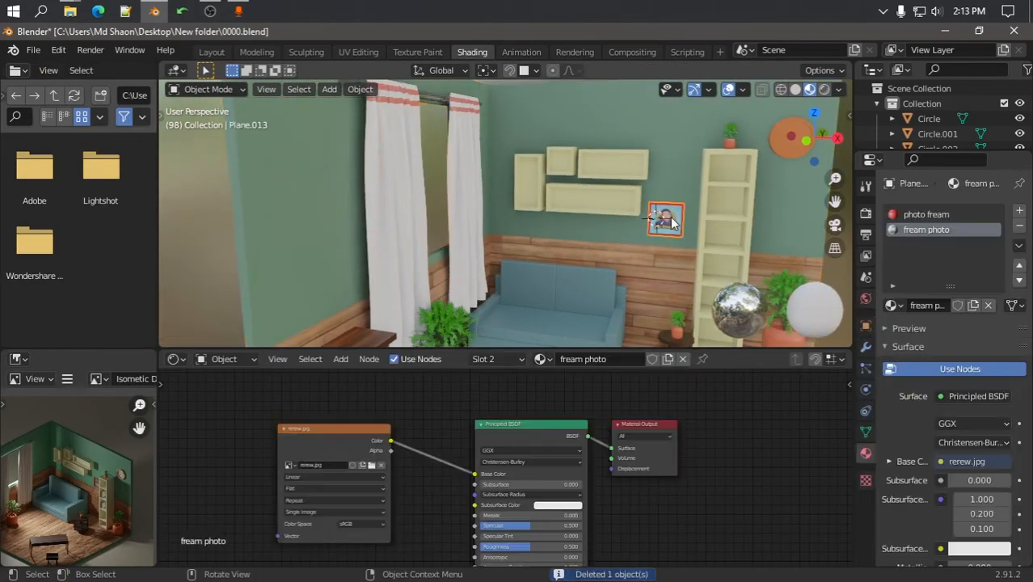
key(shift+d)
click(319, 216)
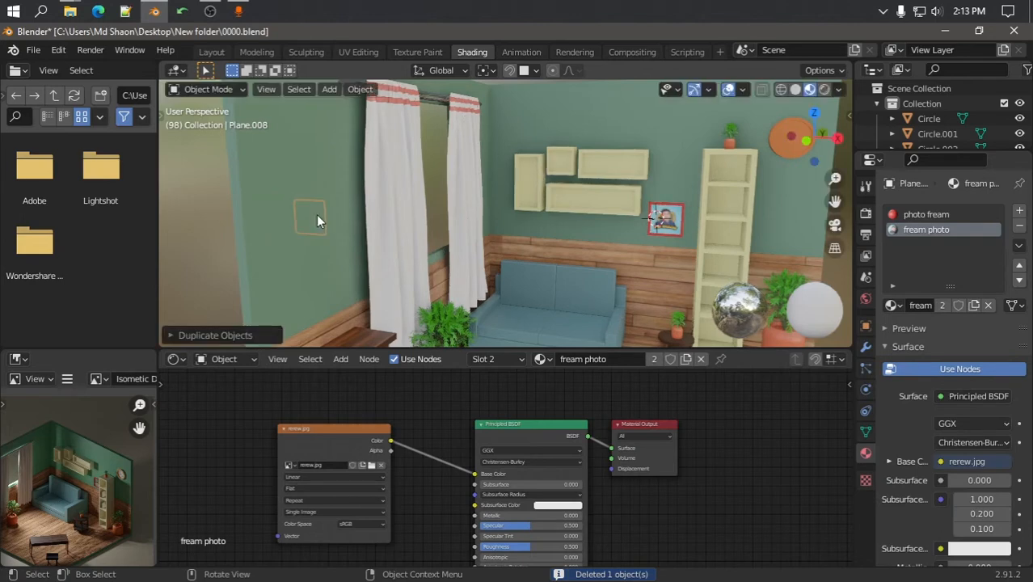
In top view, move the copied frame to the left wall, rotate it 90 degrees, and enlarge it slightly
key(KP_7)
scroll(513, 216, down, 4)
scroll(517, 283, up, 4)
shift+middle_drag(540, 325, 597, 232)
key(g)
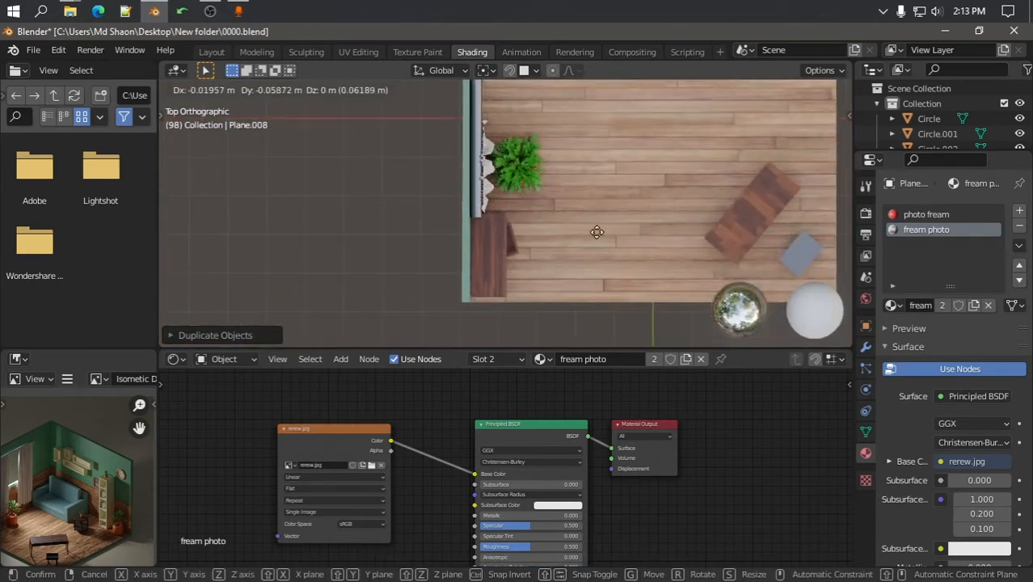
click(764, 128)
key(r)
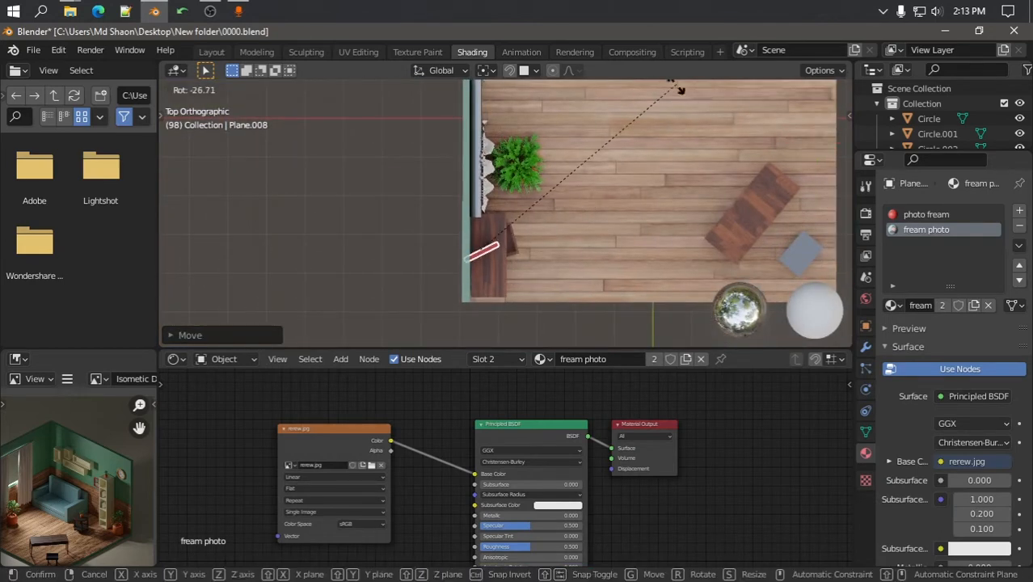
key(Return)
key(s)
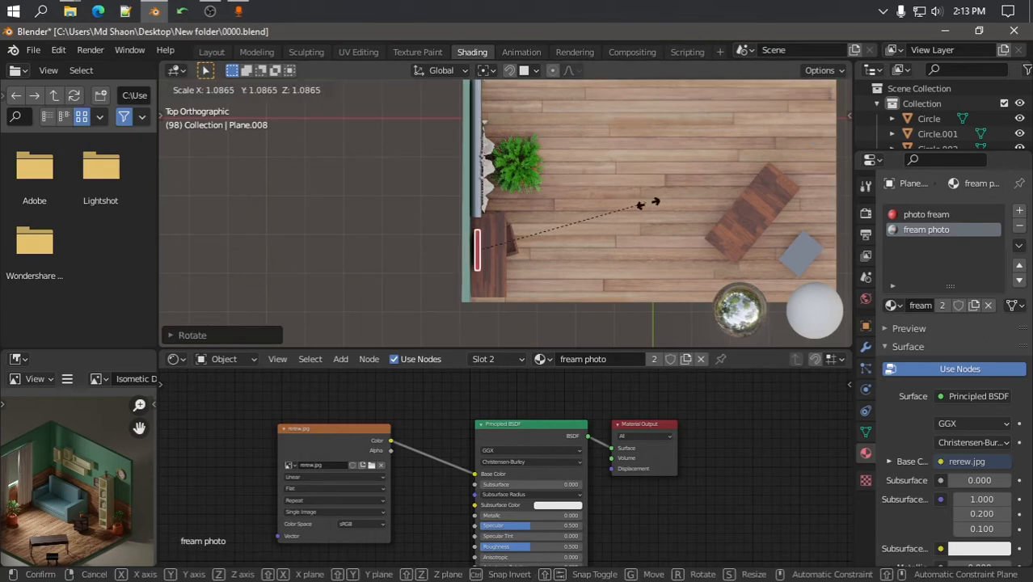
click(694, 226)
Rotate the copied frame around Z and reposition it on the left wall
middle_drag(693, 226, 460, 183)
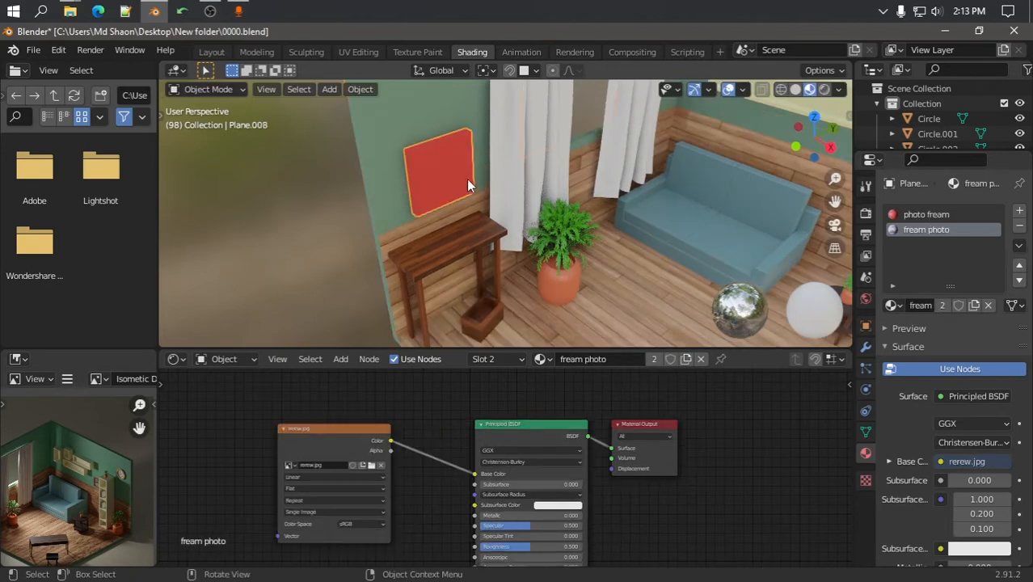
key(r)
key(z)
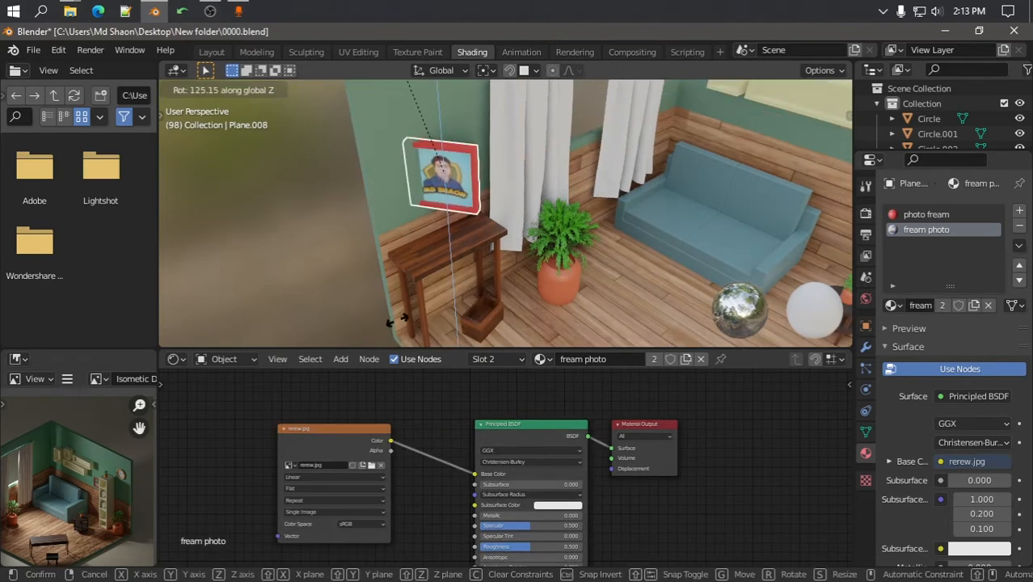
click(400, 319)
key(g)
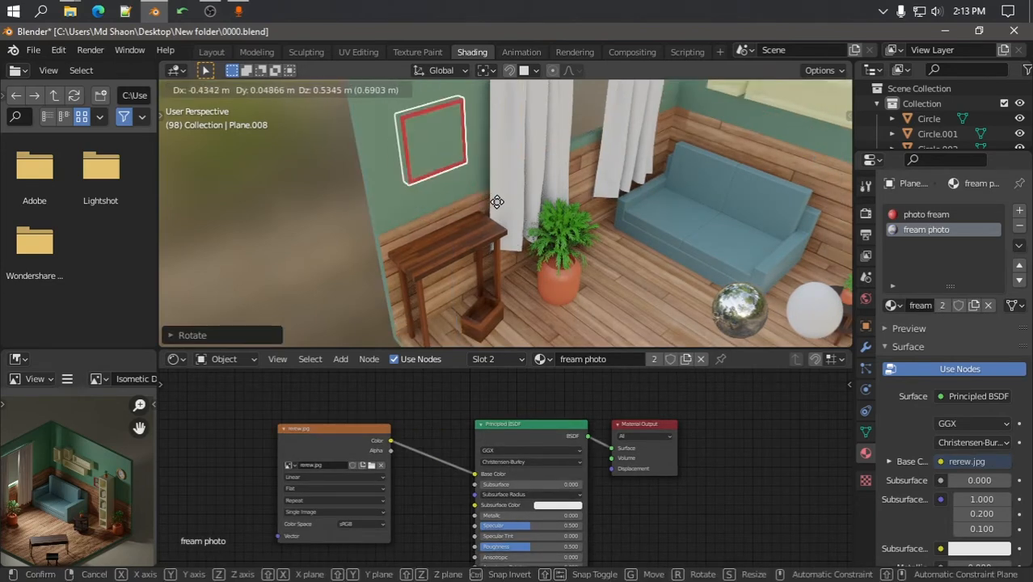
click(496, 210)
Nudge the copied frame flush against the left wall in top view
key(KP_7)
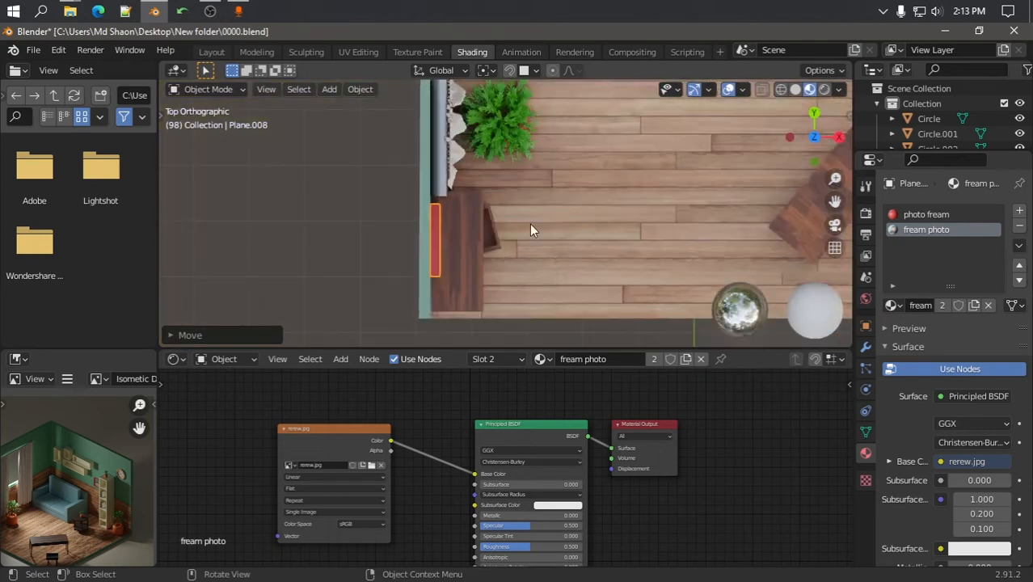
scroll(530, 225, up, 4)
shift+middle_drag(530, 224, 653, 198)
key(g)
click(597, 216)
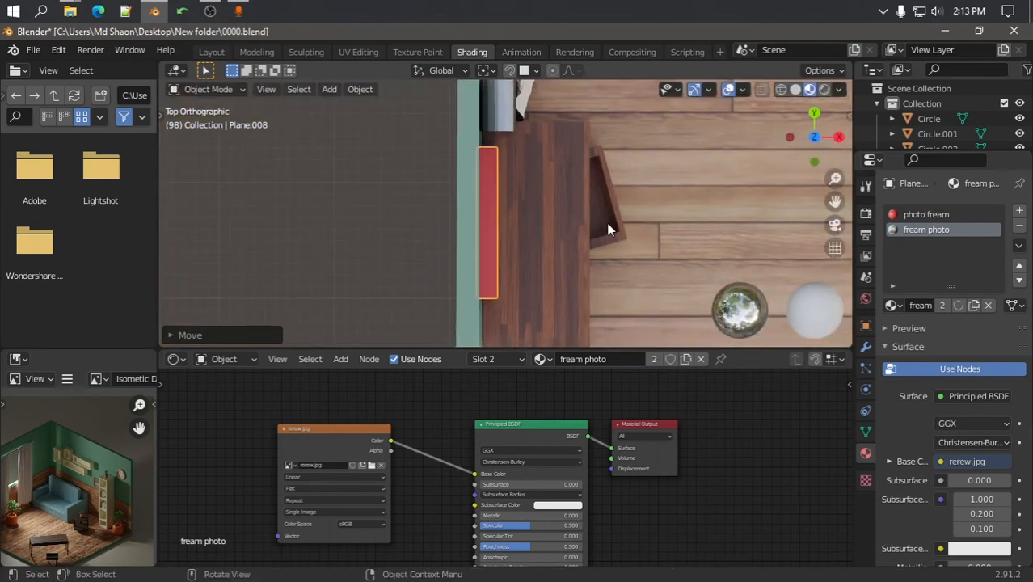
Raise the frame higher on the wall above the table and orbit to view the room
middle_drag(422, 215, 497, 147)
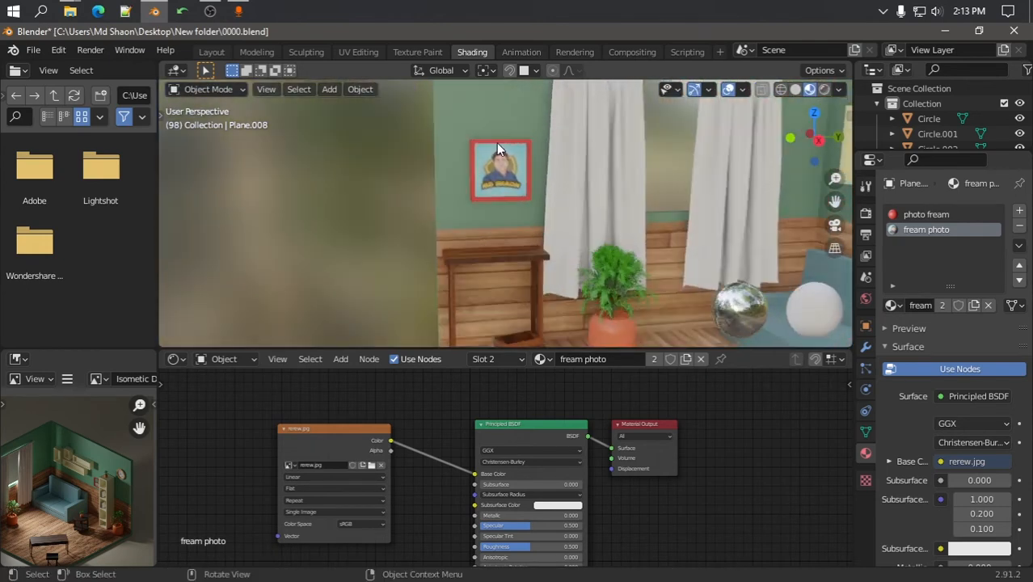
key(g)
click(494, 122)
scroll(405, 212, down, 2)
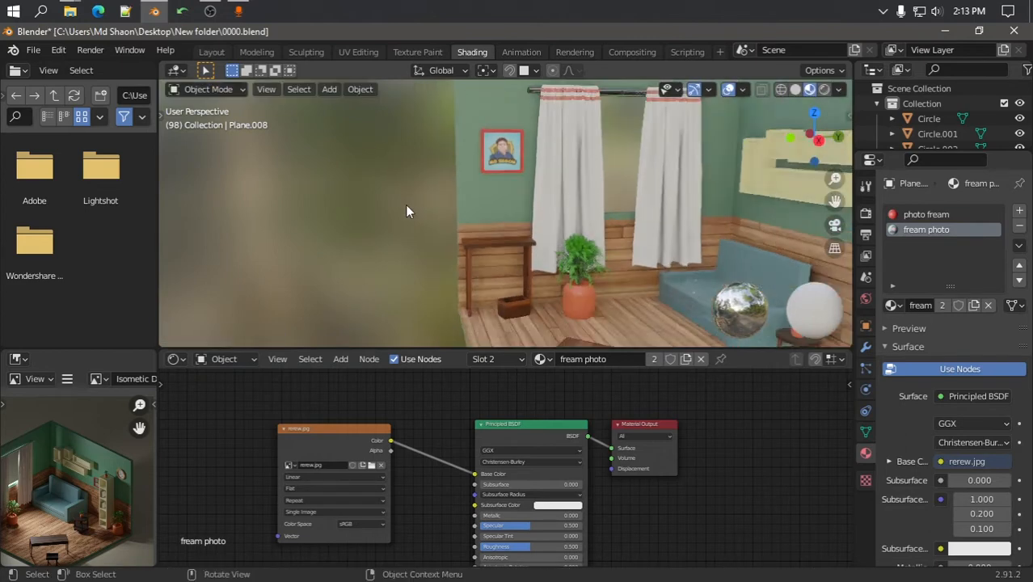
scroll(406, 205, down, 5)
middle_drag(406, 205, 534, 210)
scroll(485, 221, up, 3)
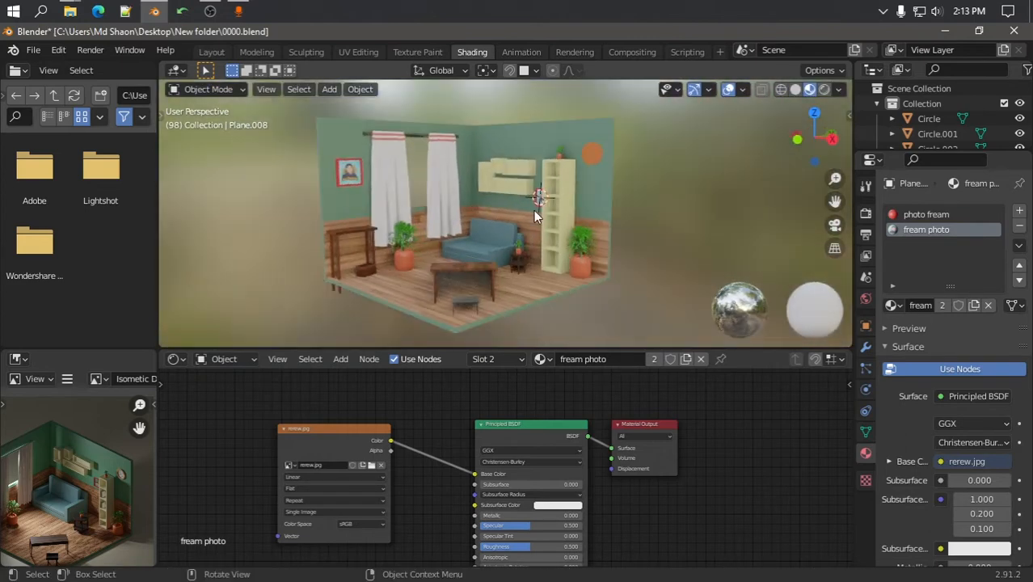
Check the room plane and orange clock, orbit around the room, and launch Edge
scroll(571, 214, up, 5)
click(660, 149)
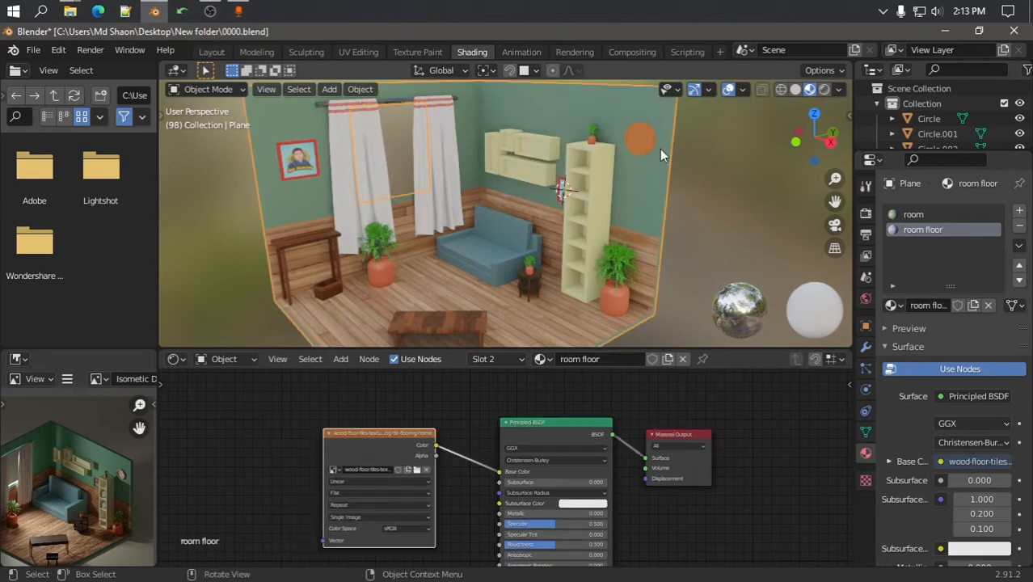
click(651, 142)
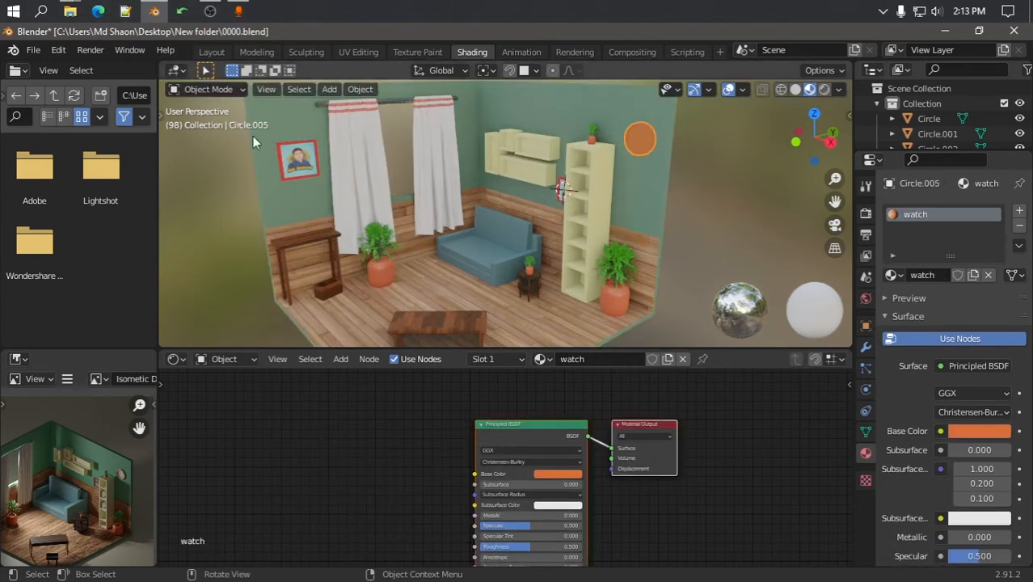
click(70, 11)
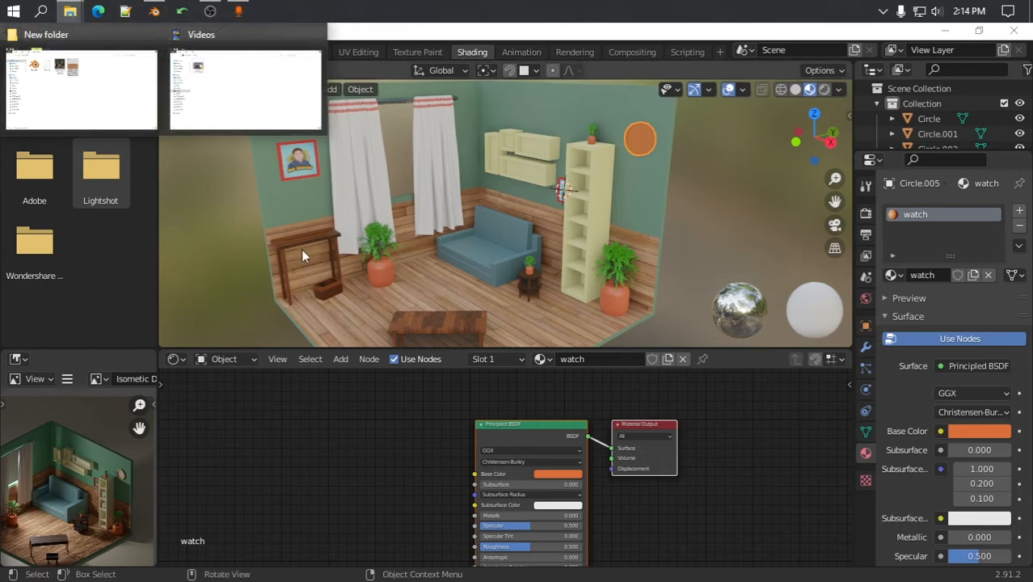
middle_drag(595, 228, 143, 58)
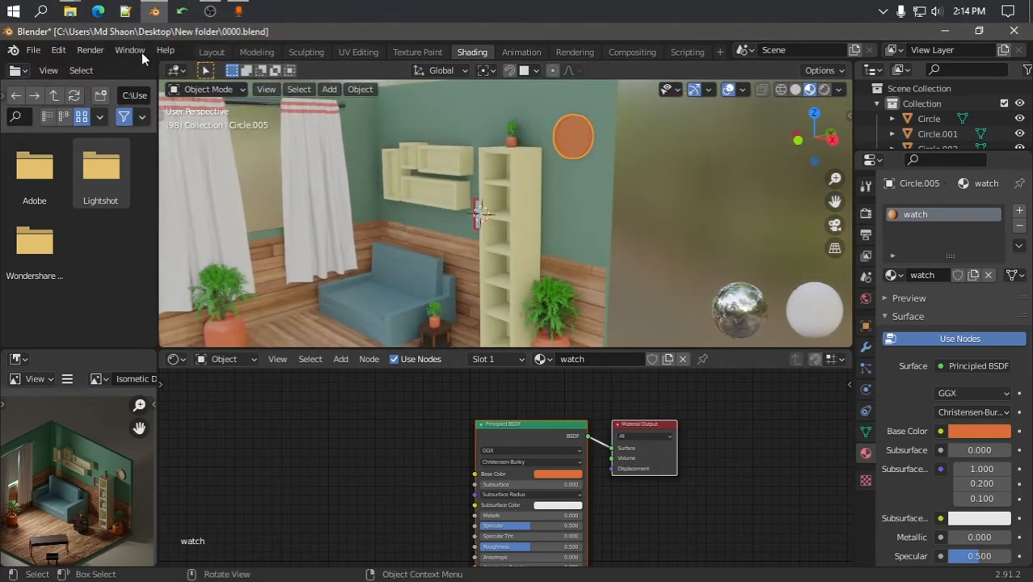
click(100, 11)
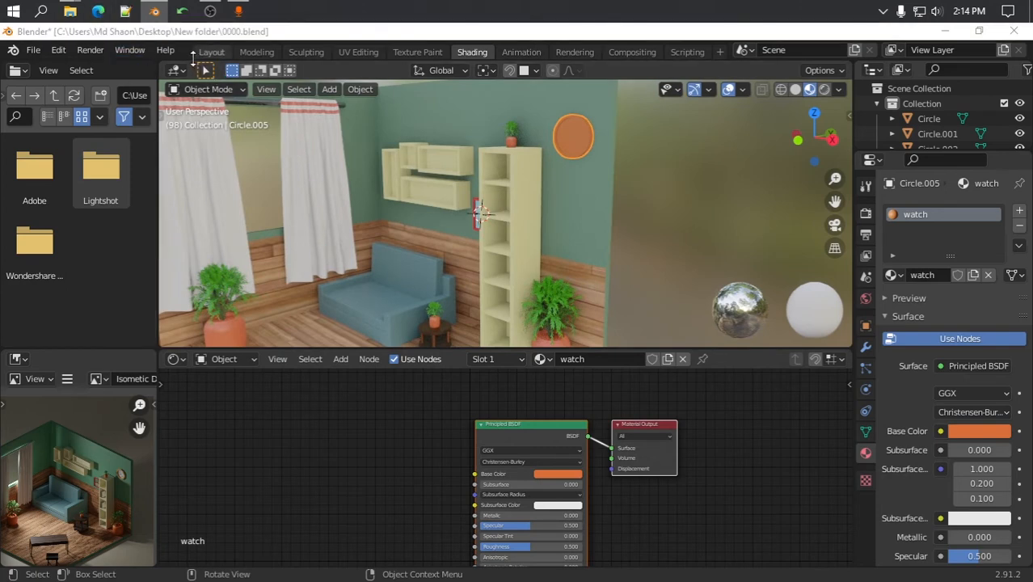
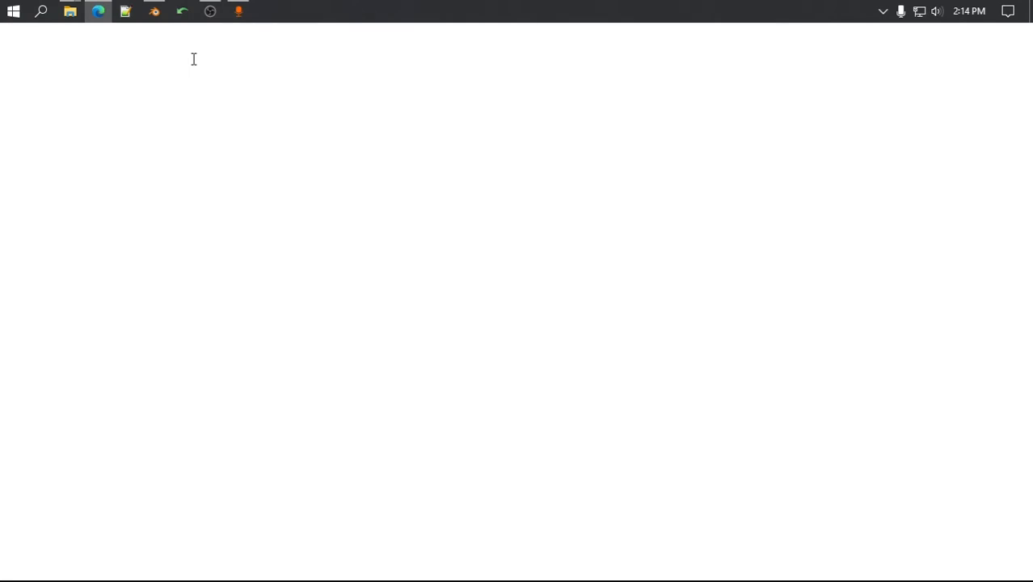
Search Google for 'wall watch' instead of 'watch design' and show the image results
text(watch)
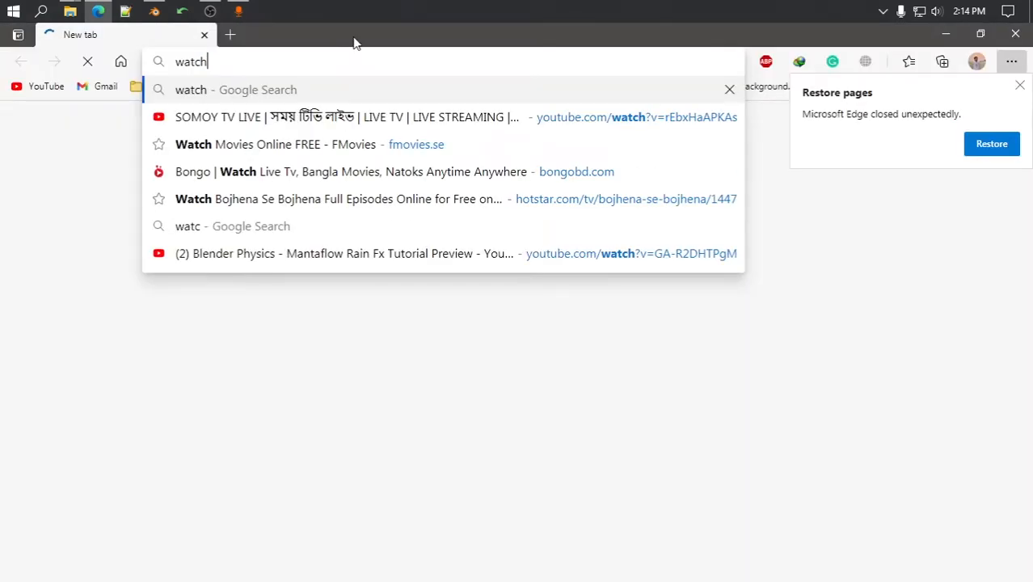
text( design)
key(Return)
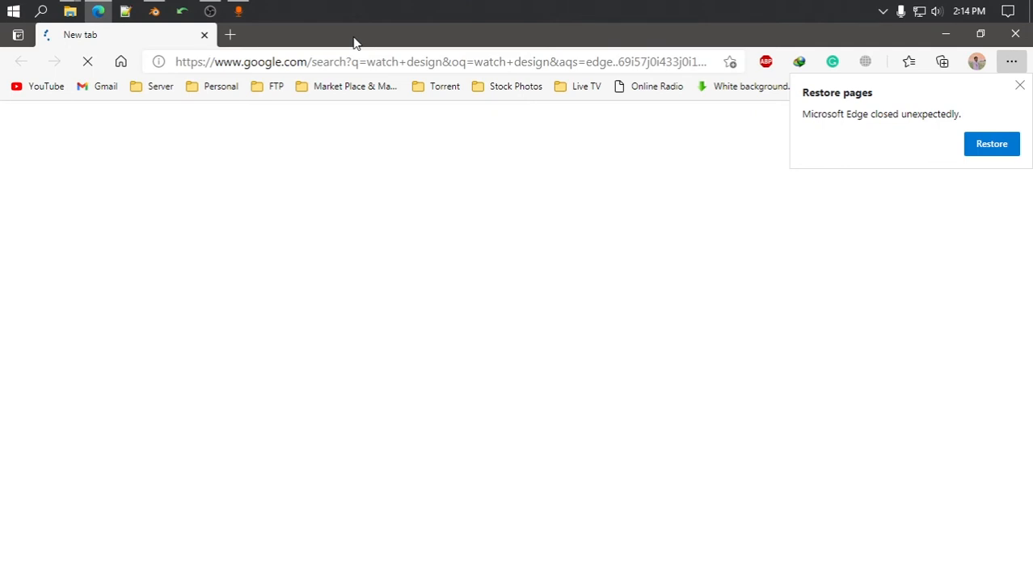
double_click(322, 138)
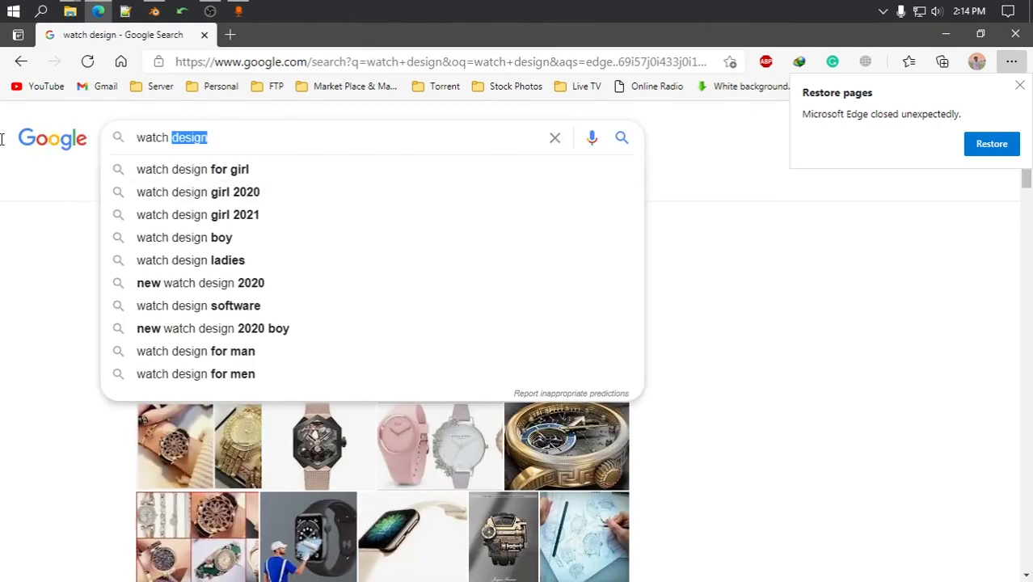
text(w)
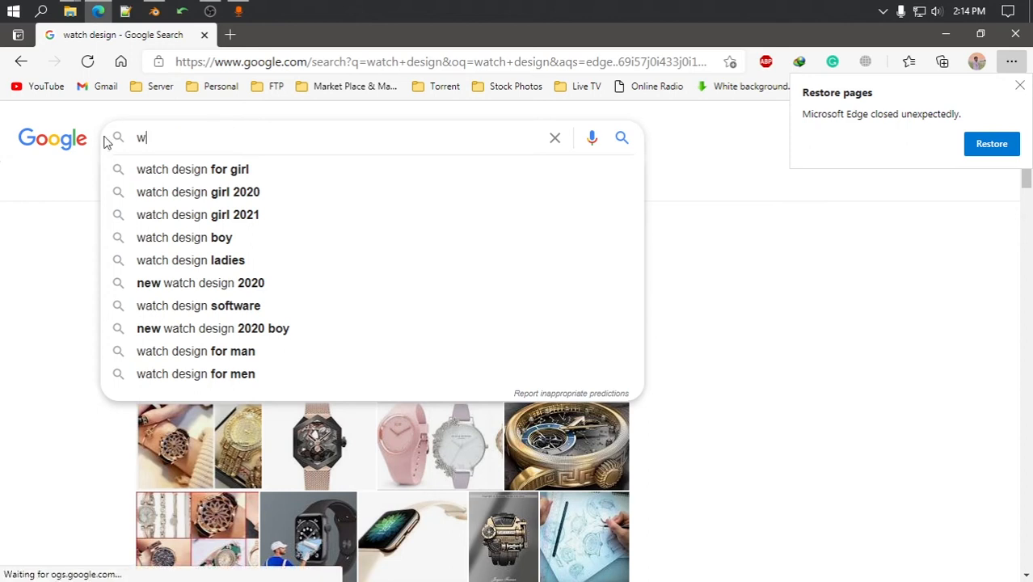
text(al l )
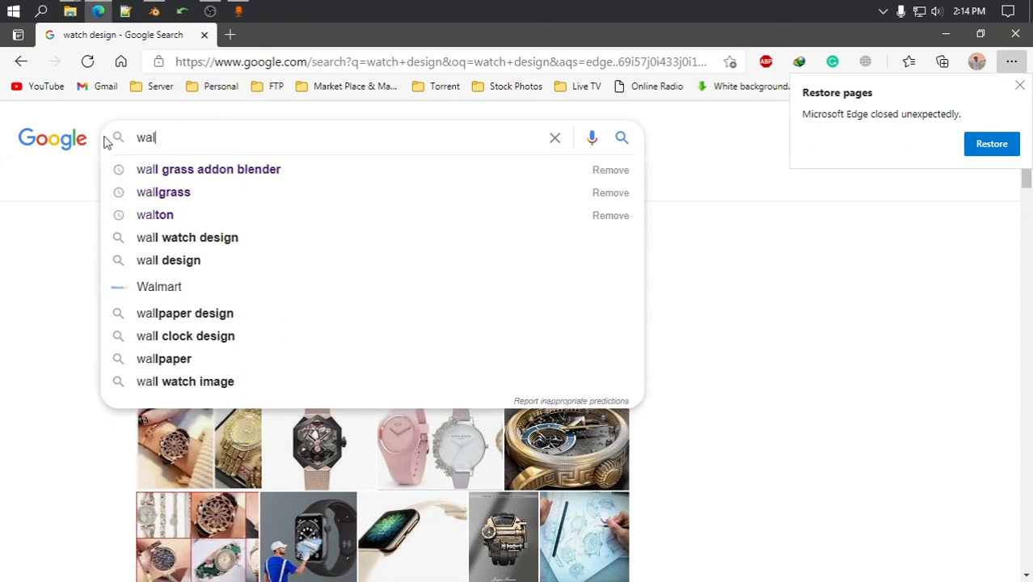
text(watch)
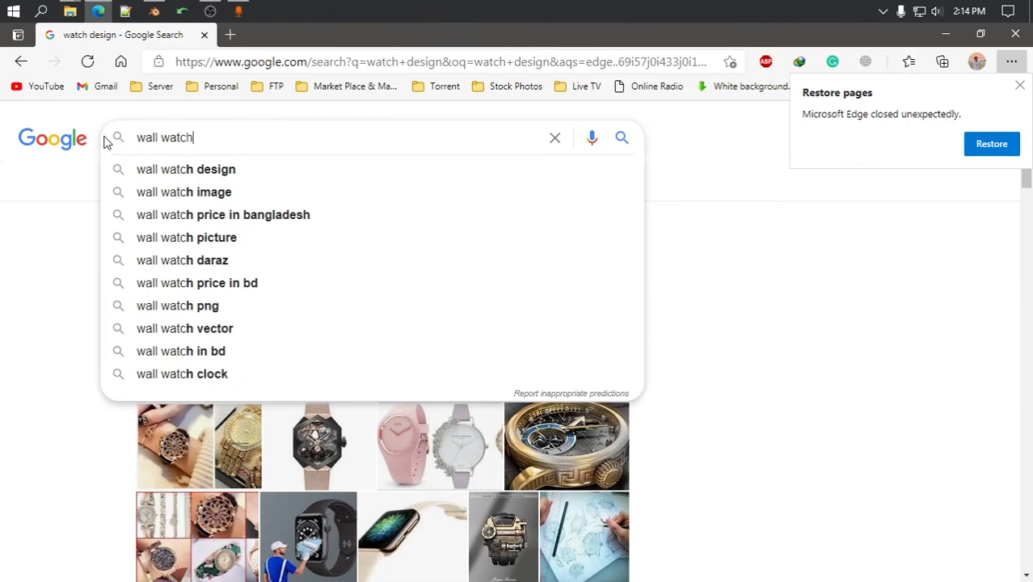
key(Return)
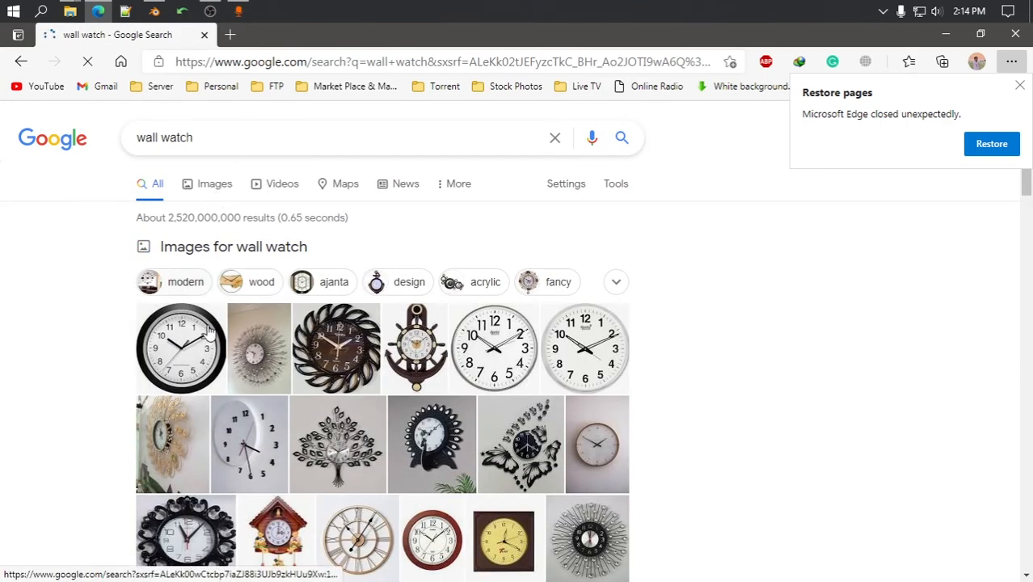
click(192, 348)
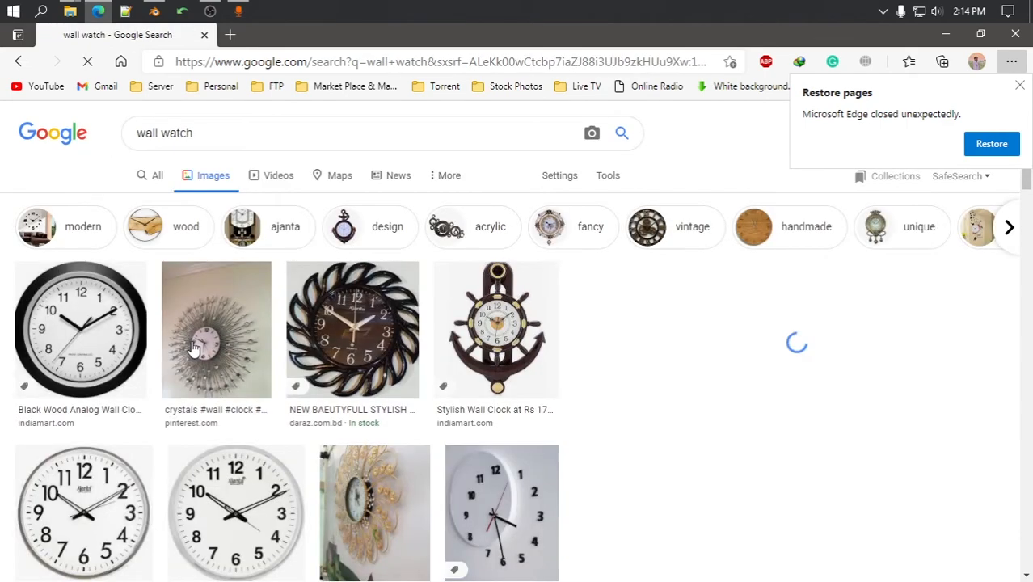
Save a wall clock picture to the Desktop as analog-wall-clock-500x500.jpeg
click(114, 507)
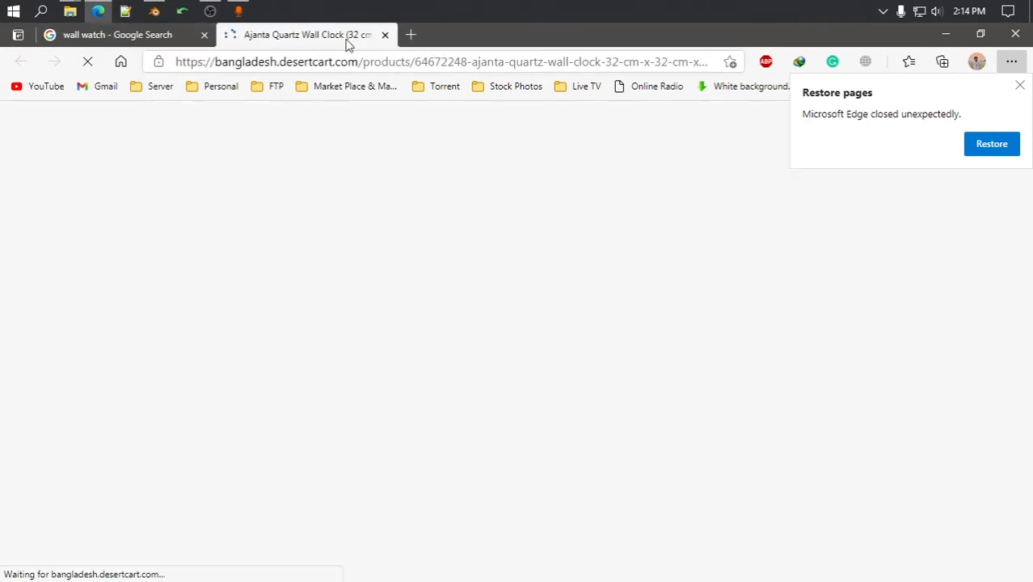
click(385, 35)
right_click(783, 341)
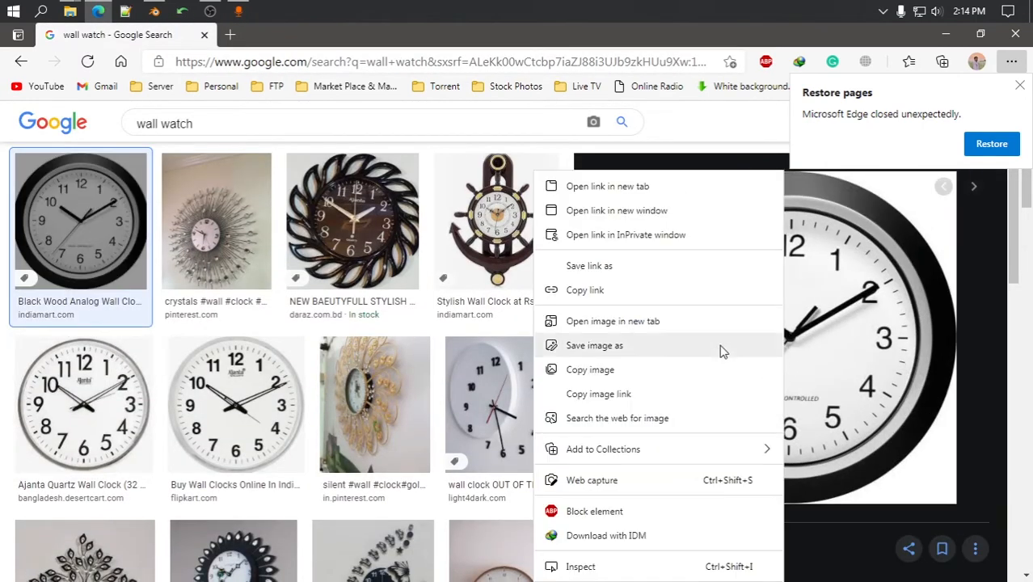
click(627, 347)
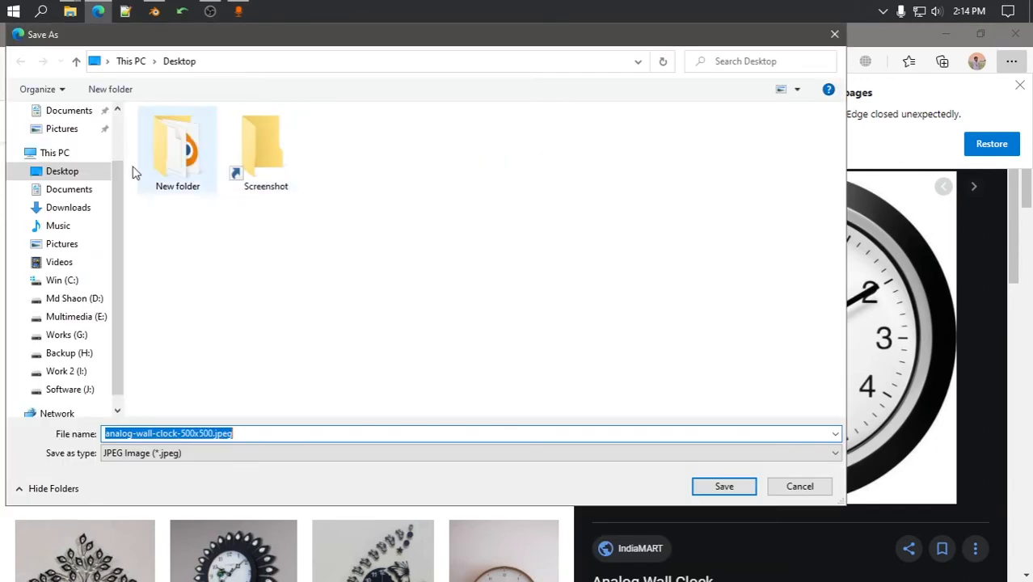
scroll(35, 178, up, 2)
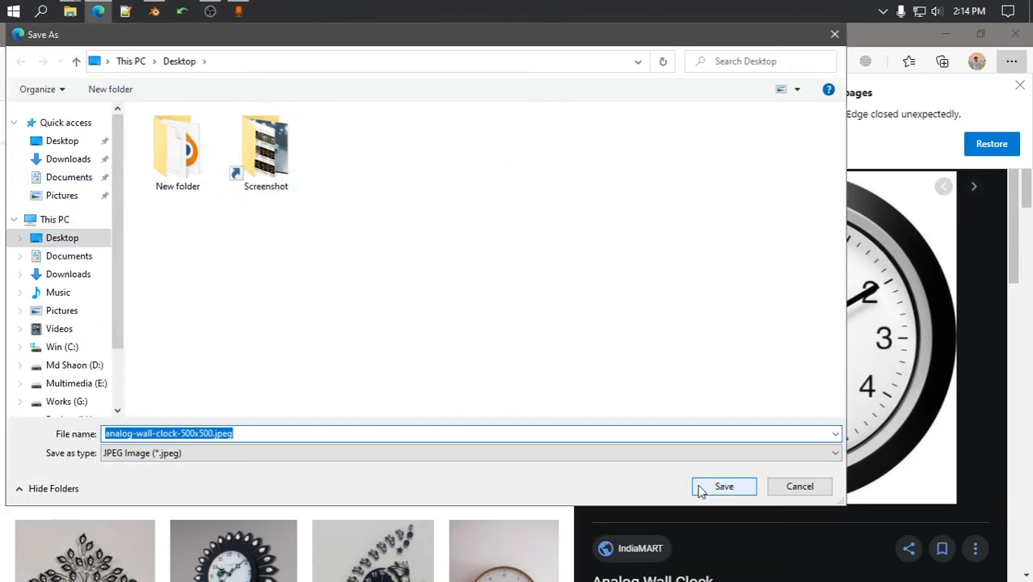
click(723, 487)
Close Edge, preview the saved clock picture from the Desktop, and return to Blender
click(1016, 37)
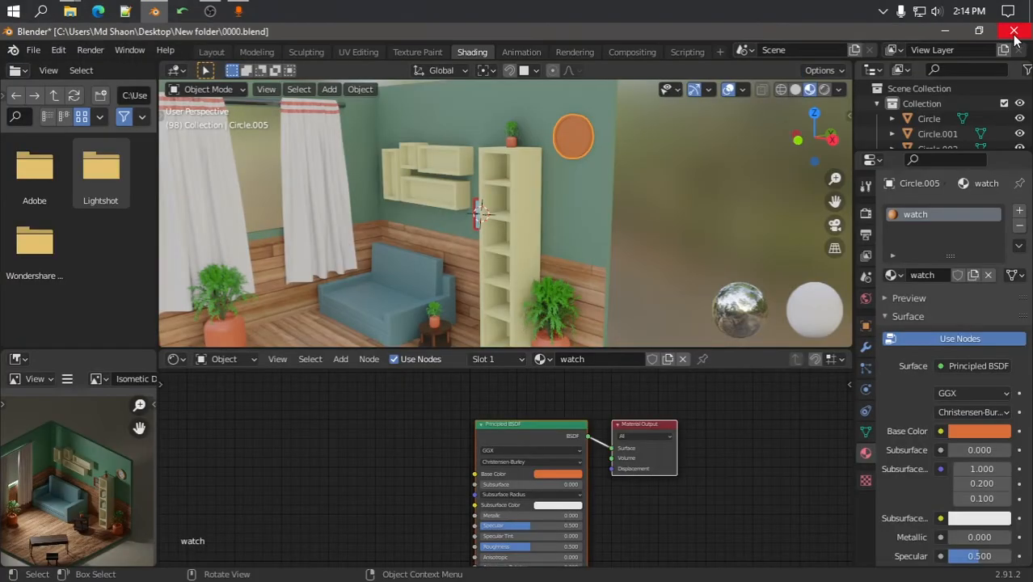
key(super+d)
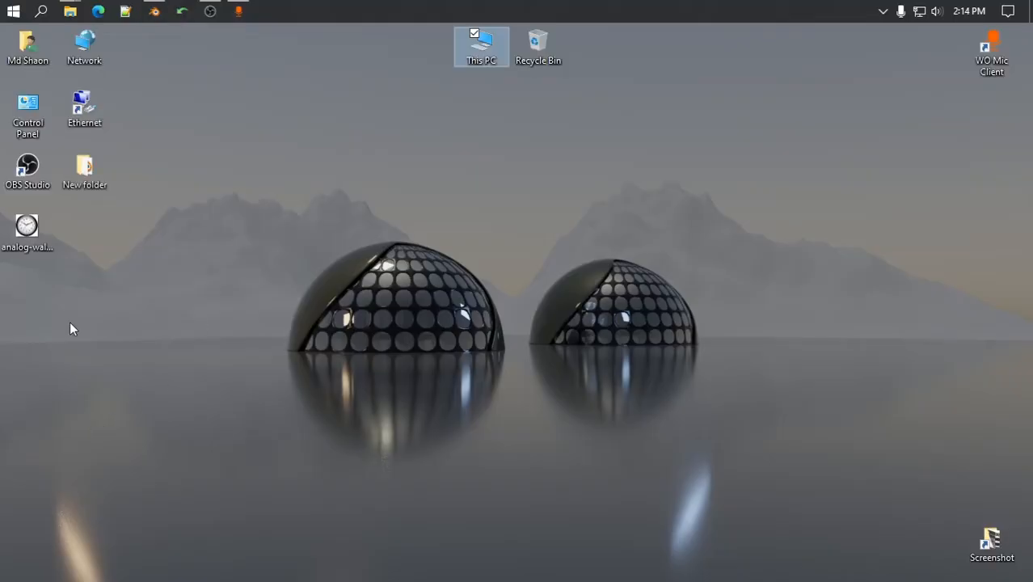
double_click(27, 235)
click(1021, 34)
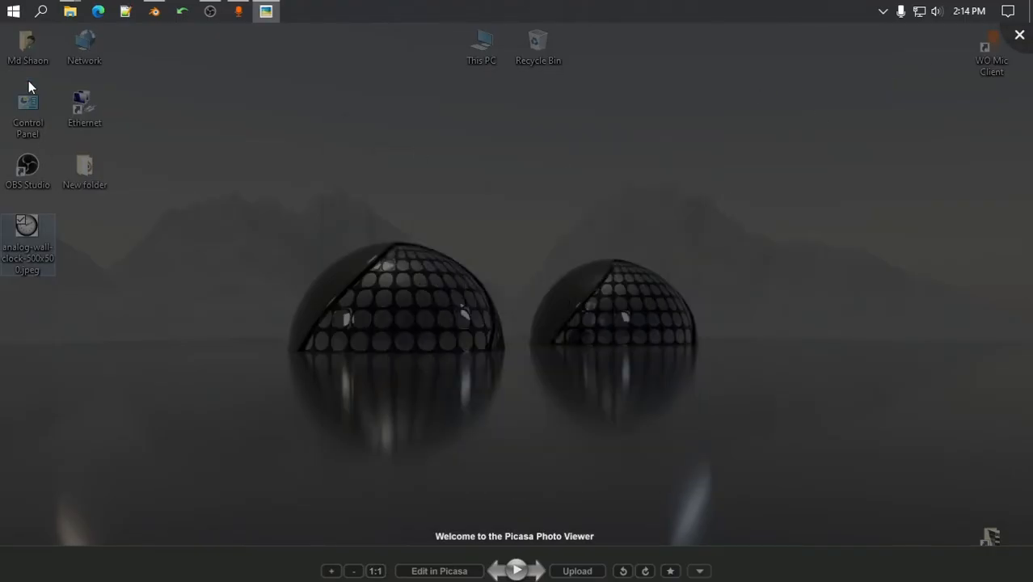
click(155, 10)
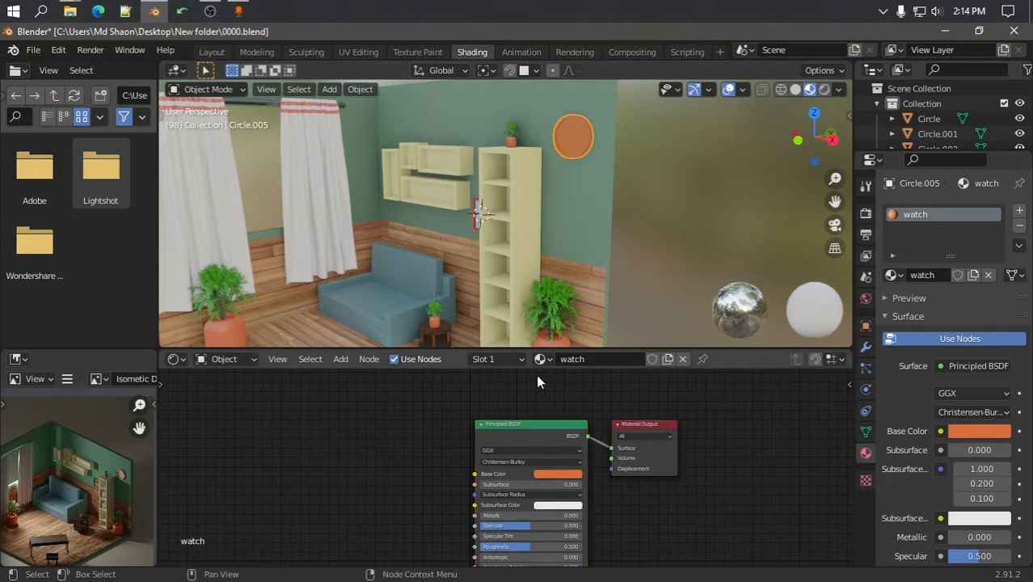
Create a new material in a second slot on the clock circle and add an Image Texture node
click(1020, 211)
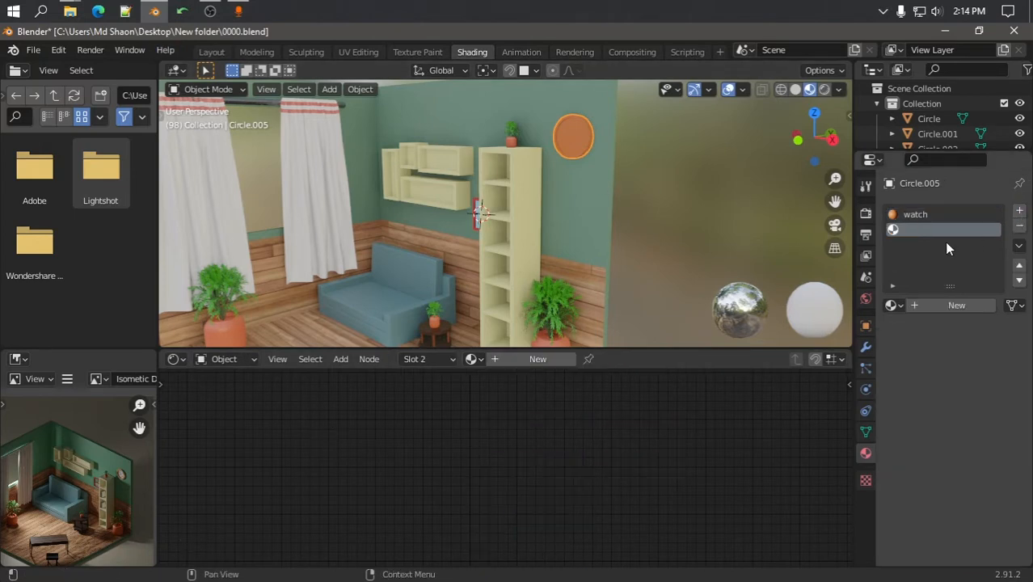
click(938, 308)
key(shift+a)
click(339, 408)
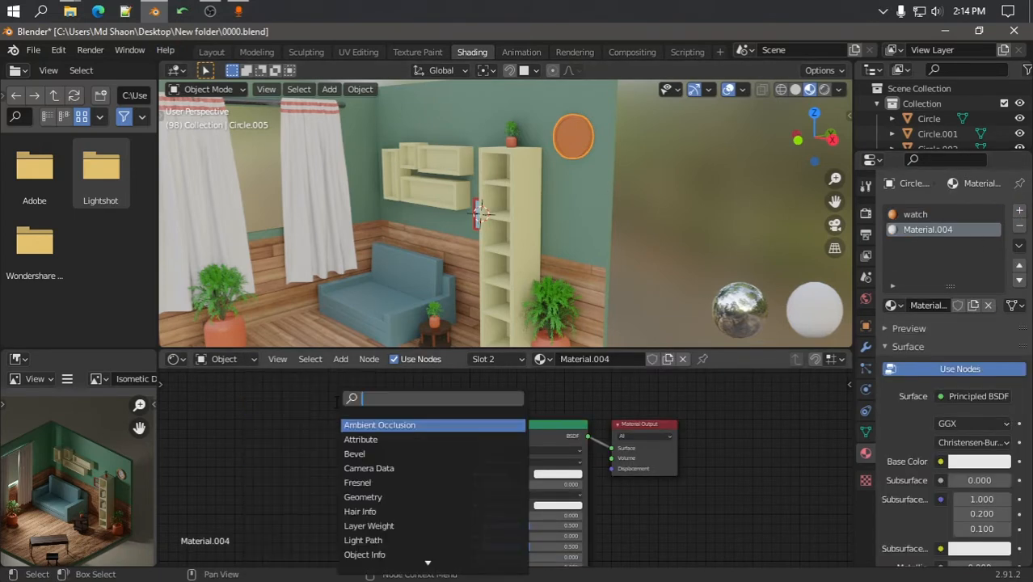
text(image)
key(Return)
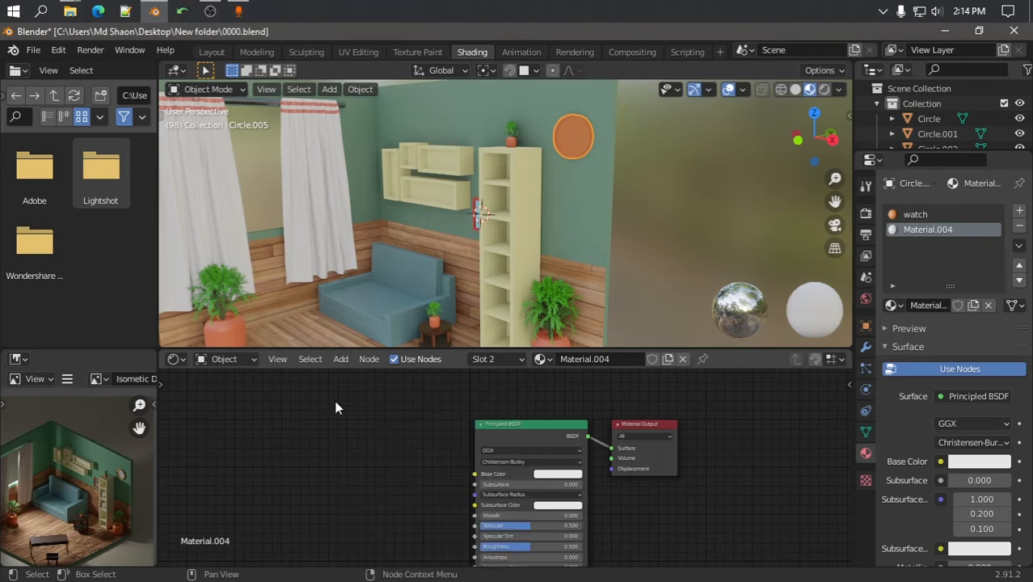
key(shift+a)
click(320, 404)
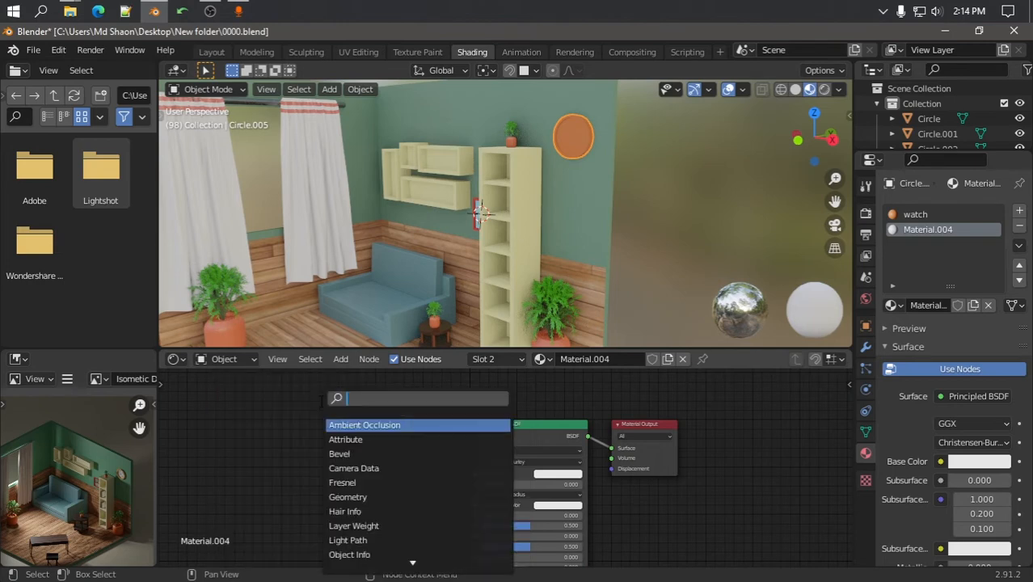
text(image)
key(Return)
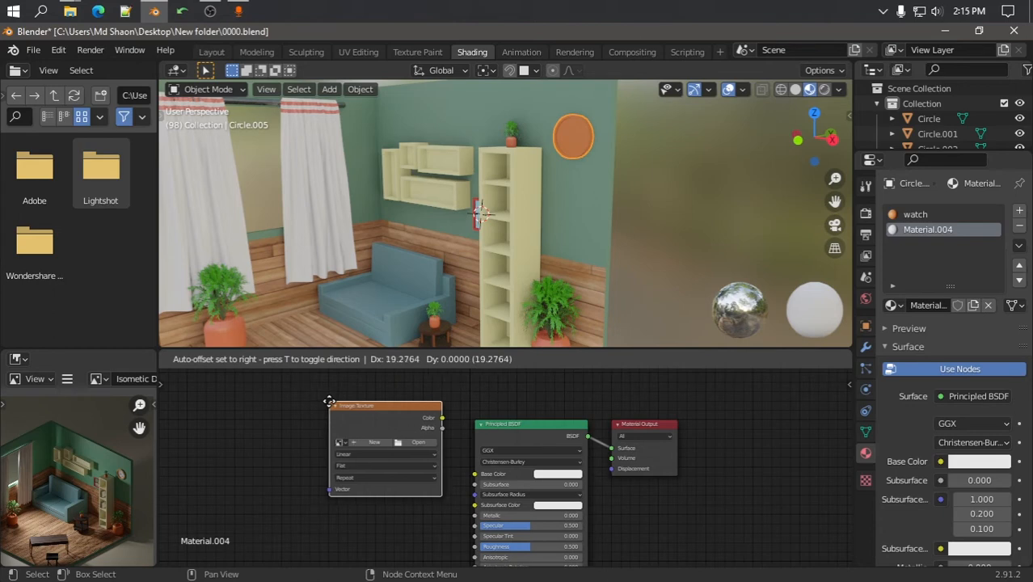
click(375, 458)
Load analog-wall-clock-500x500.jpeg from the Desktop and connect its colour to Base Color
click(373, 443)
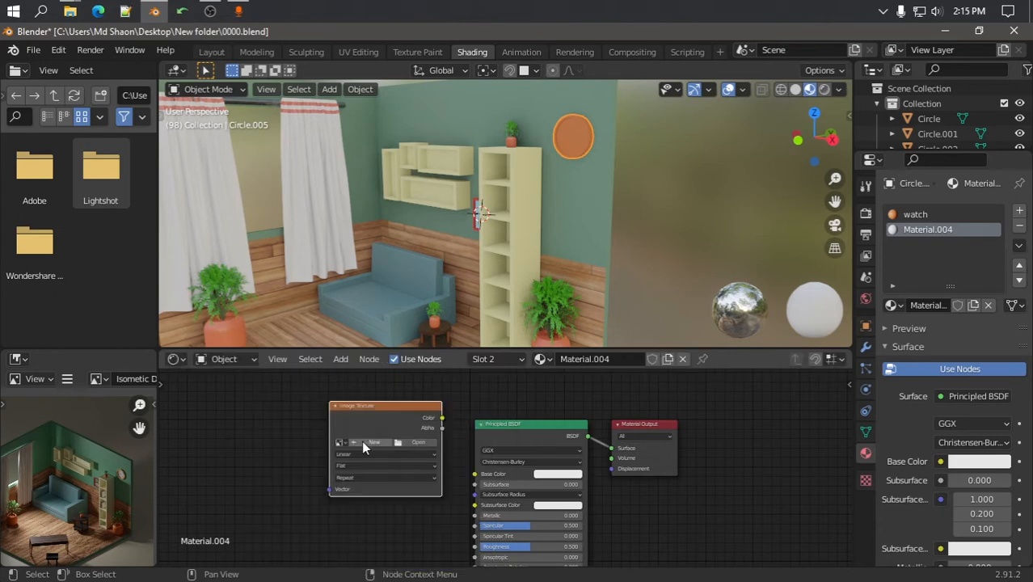
click(412, 445)
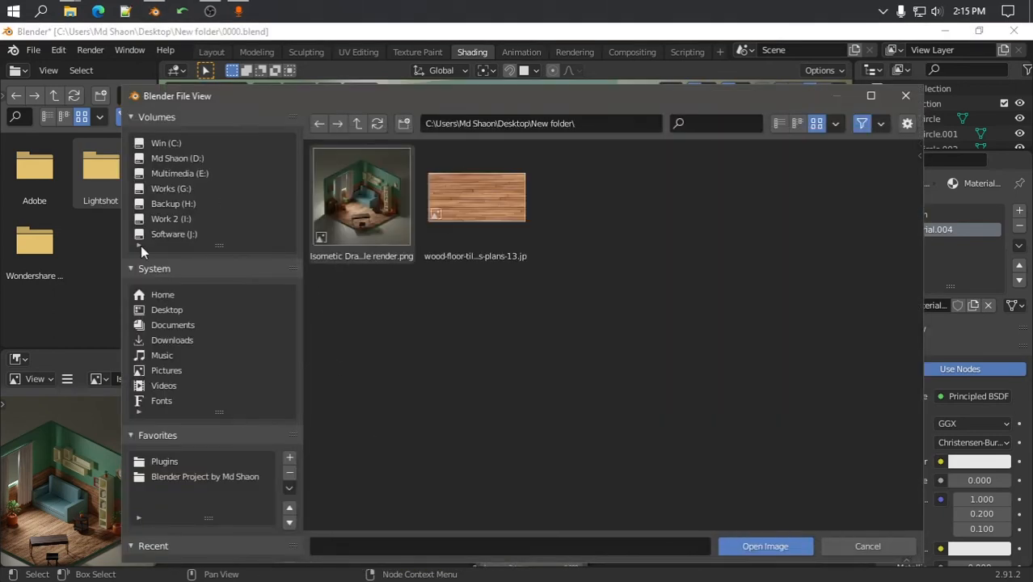
click(171, 310)
double_click(591, 198)
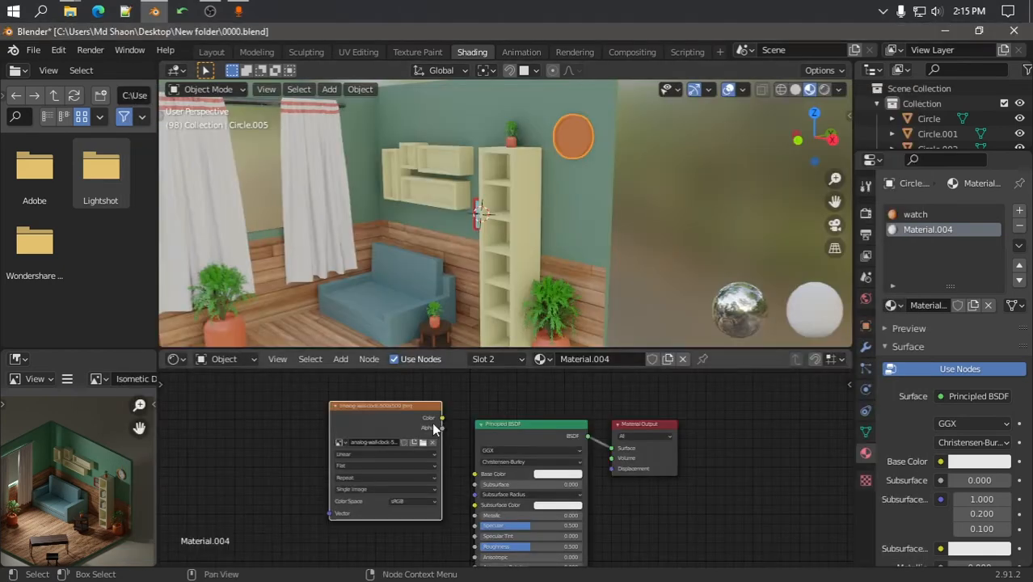
drag(440, 419, 476, 475)
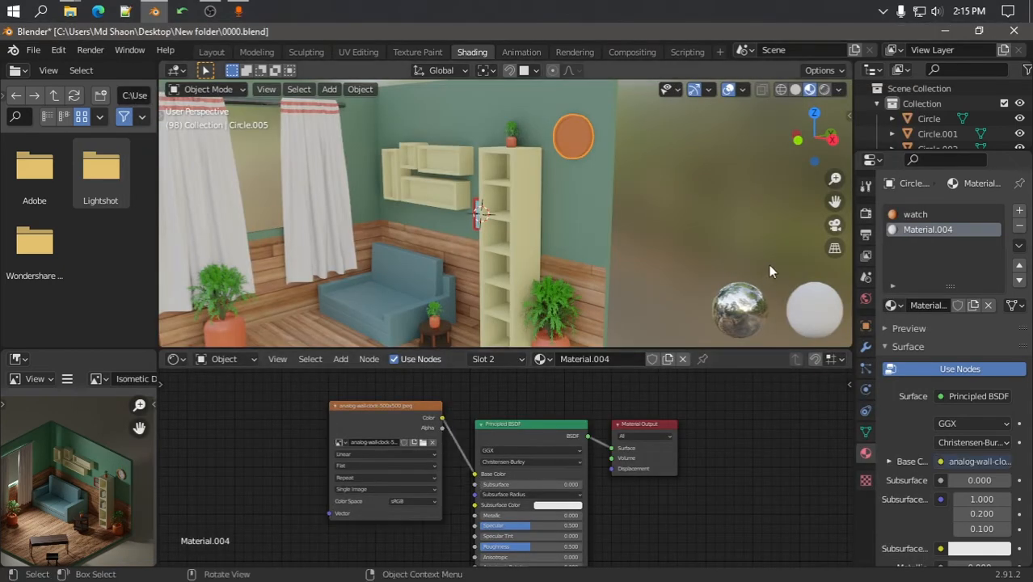
Assign Material.004 to the clock face in Edit Mode
key(Tab)
scroll(578, 138, up, 4)
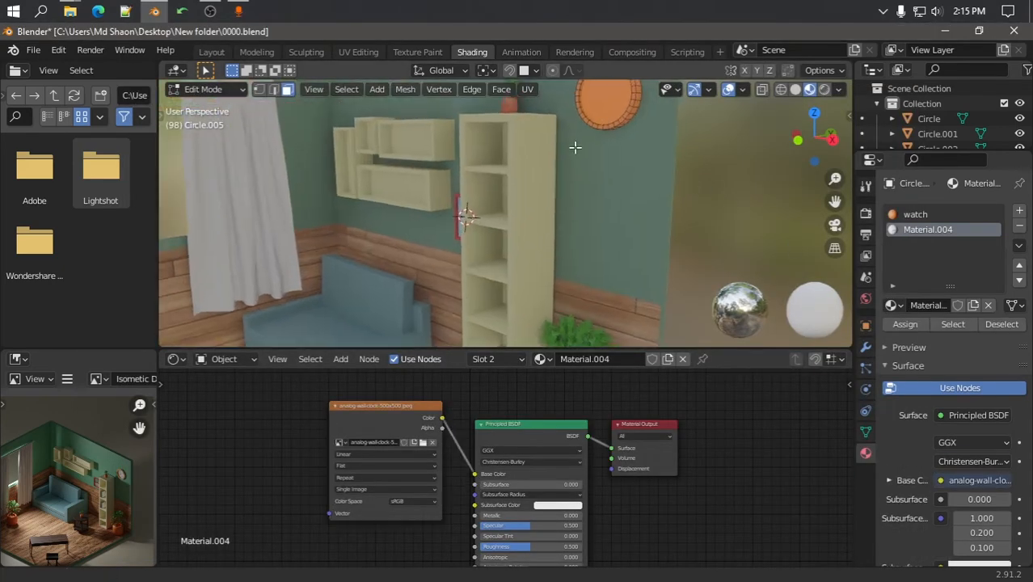
click(575, 136)
click(928, 230)
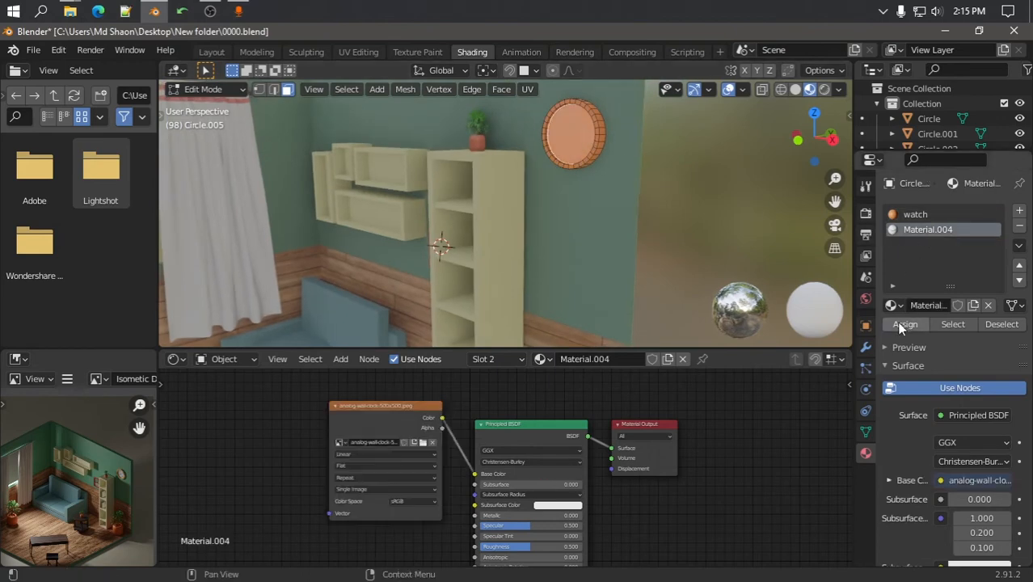
click(905, 324)
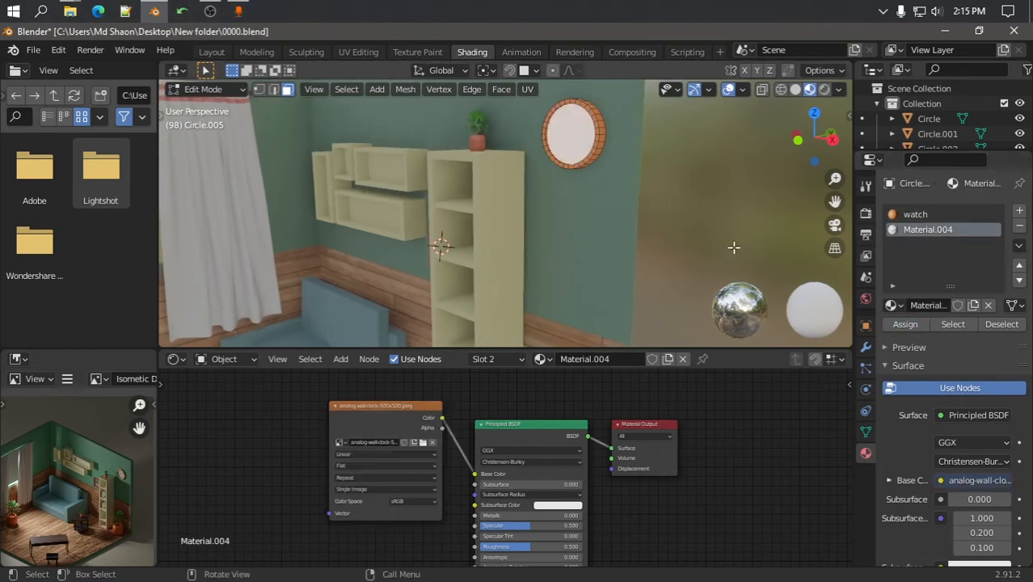
Switch to UV Editing, centre the clock in the 3D view, and scale up its UVs
click(355, 53)
scroll(719, 319, down, 2)
shift+middle_drag(692, 302, 462, 296)
scroll(627, 288, up, 4)
shift+middle_drag(525, 292, 722, 393)
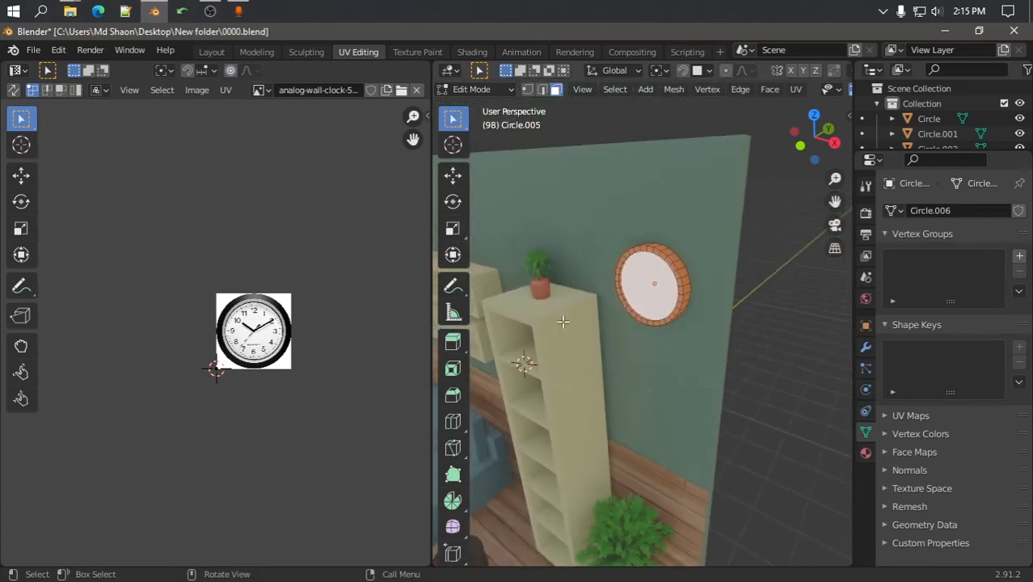
drag(157, 262, 323, 401)
key(s)
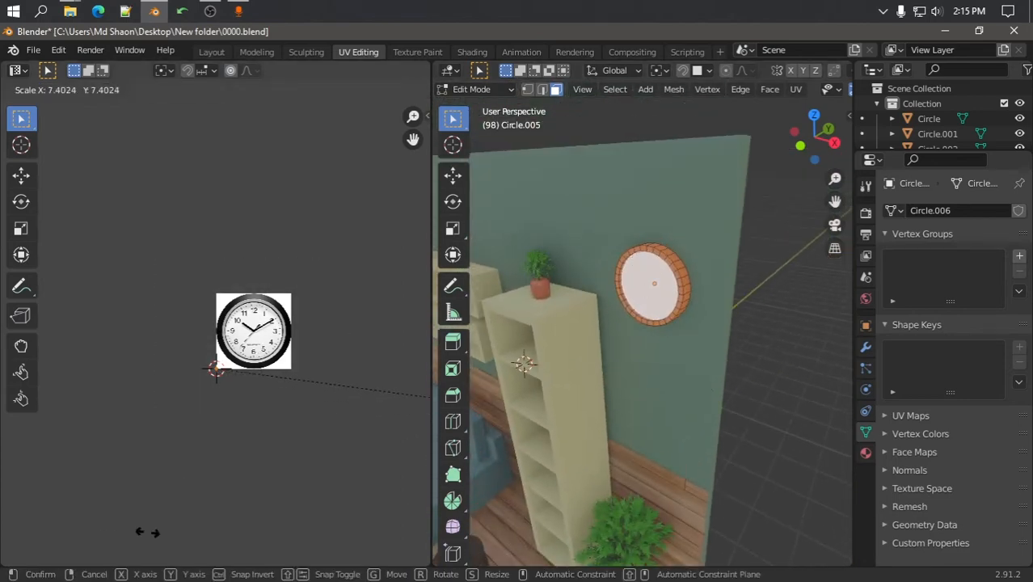
click(304, 414)
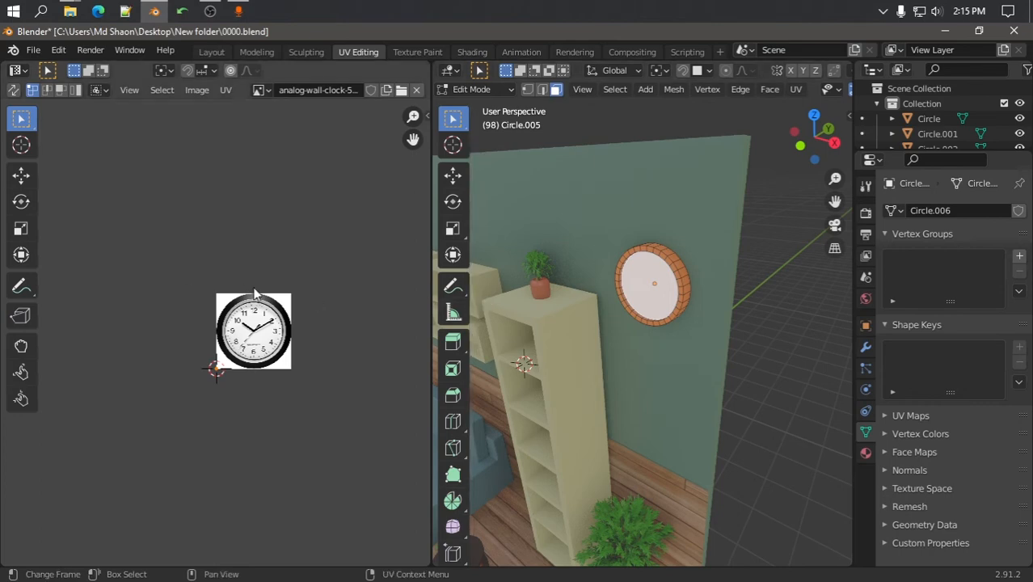
Reselect the clock object Circle.005 and show its material settings
key(Tab)
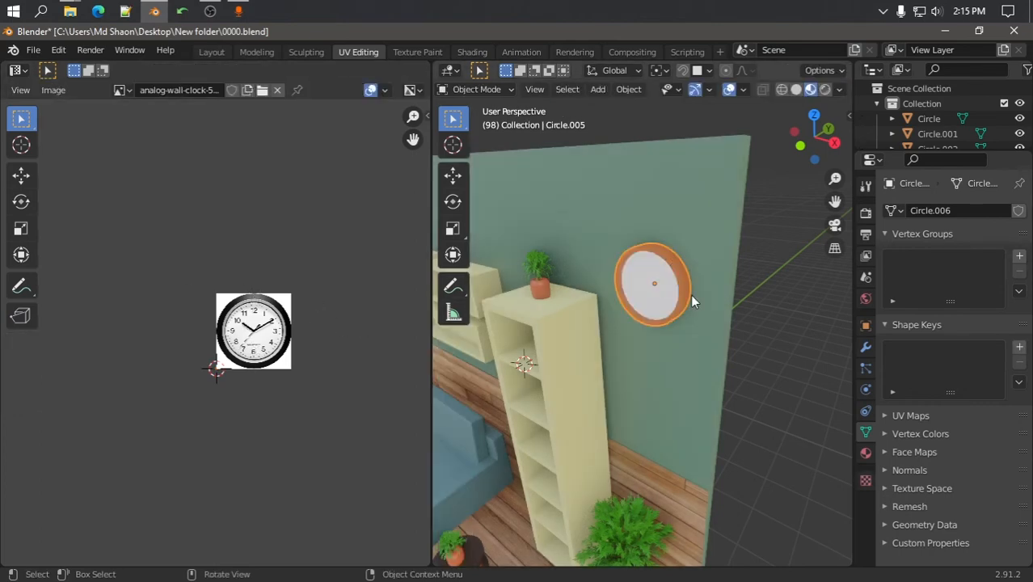
click(675, 293)
key(Tab)
key(Tab)
click(652, 284)
key(Tab)
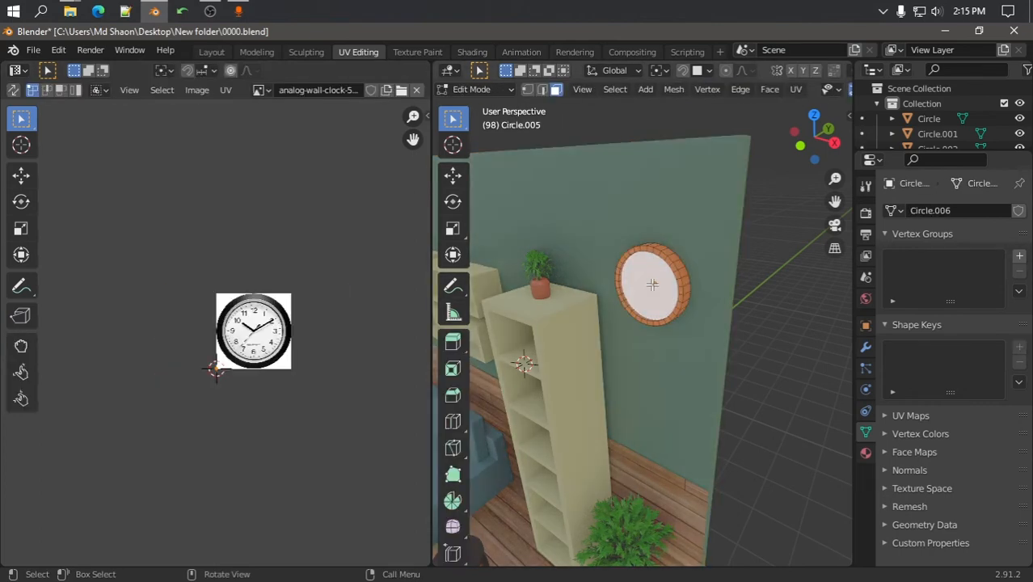
click(865, 453)
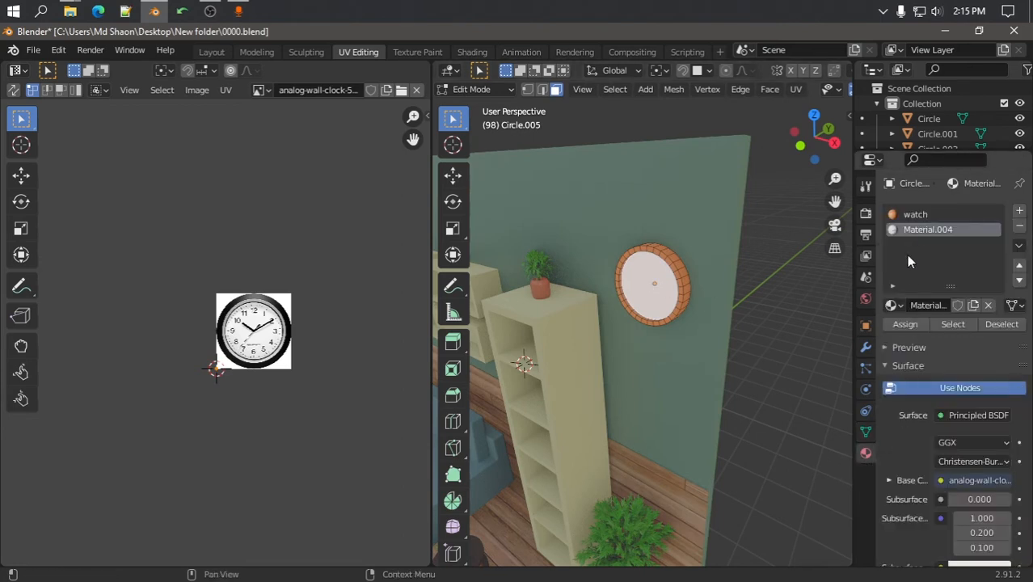
Move and scale the collapsed clock UVs over the clock image, undoing the last change
drag(211, 361, 220, 400)
scroll(233, 381, up, 1)
key(g)
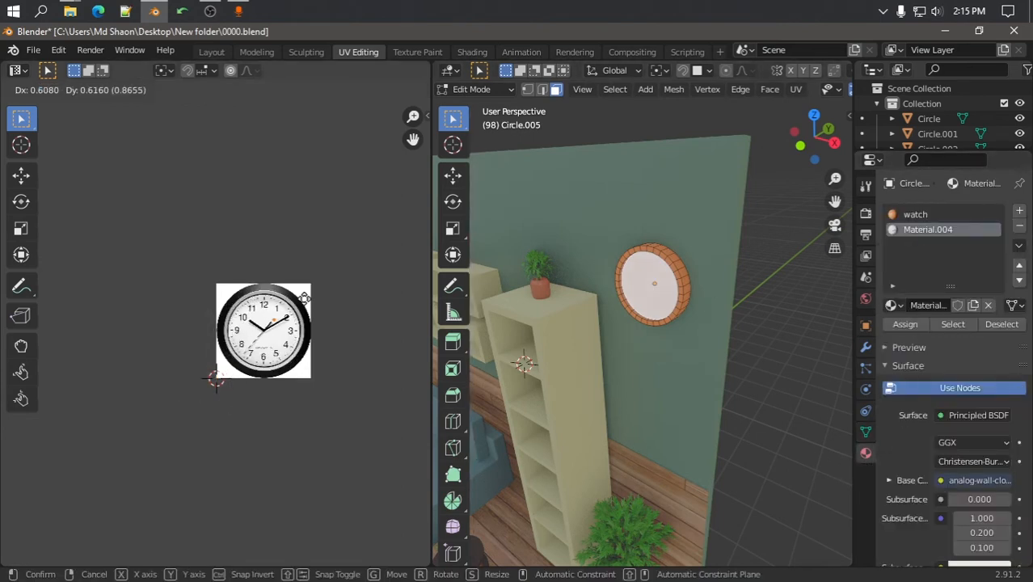
click(275, 321)
key(s)
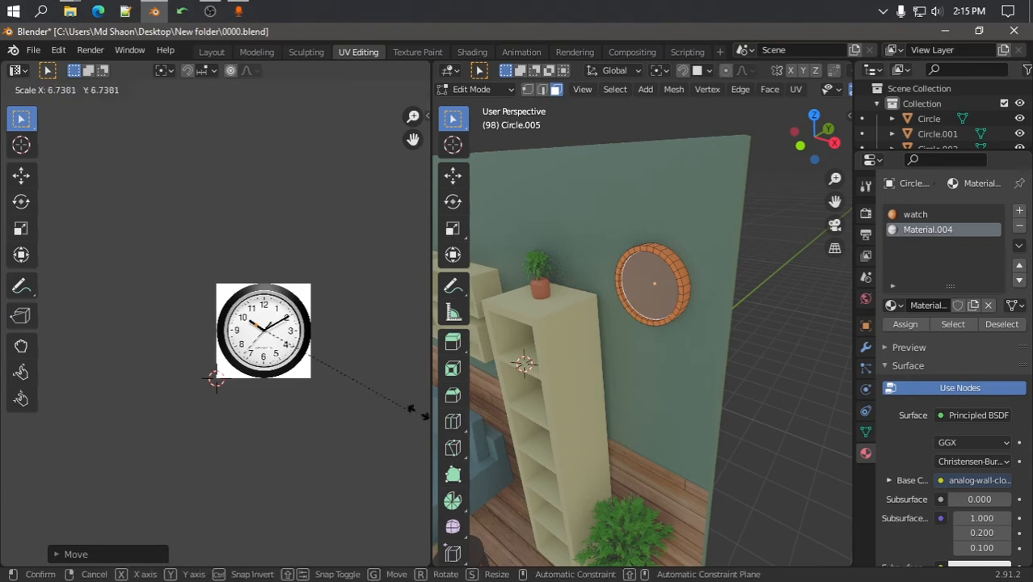
click(329, 524)
scroll(320, 411, up, 5)
scroll(320, 335, up, 1)
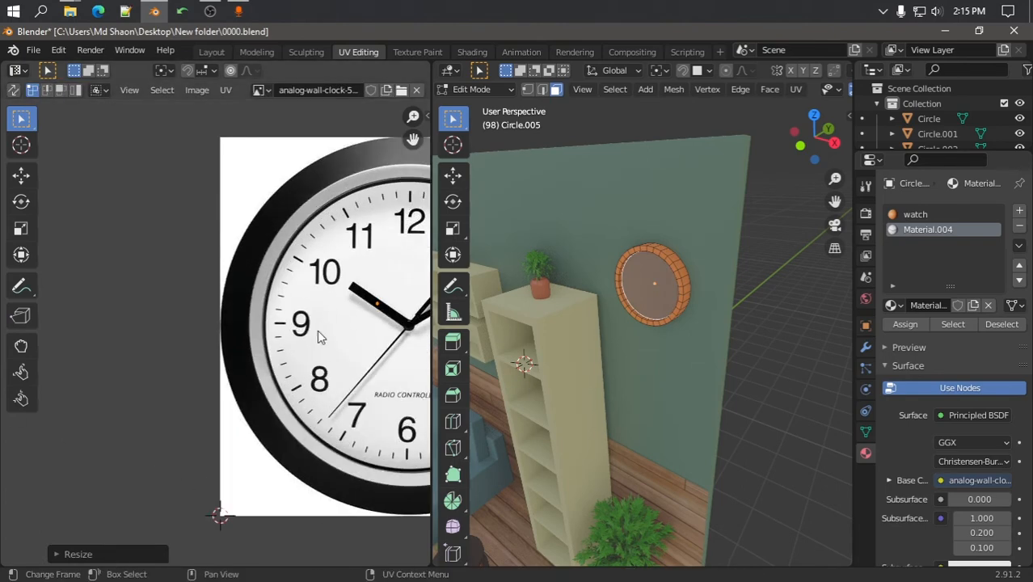
middle_drag(351, 319, 275, 333)
key(ctrl+z)
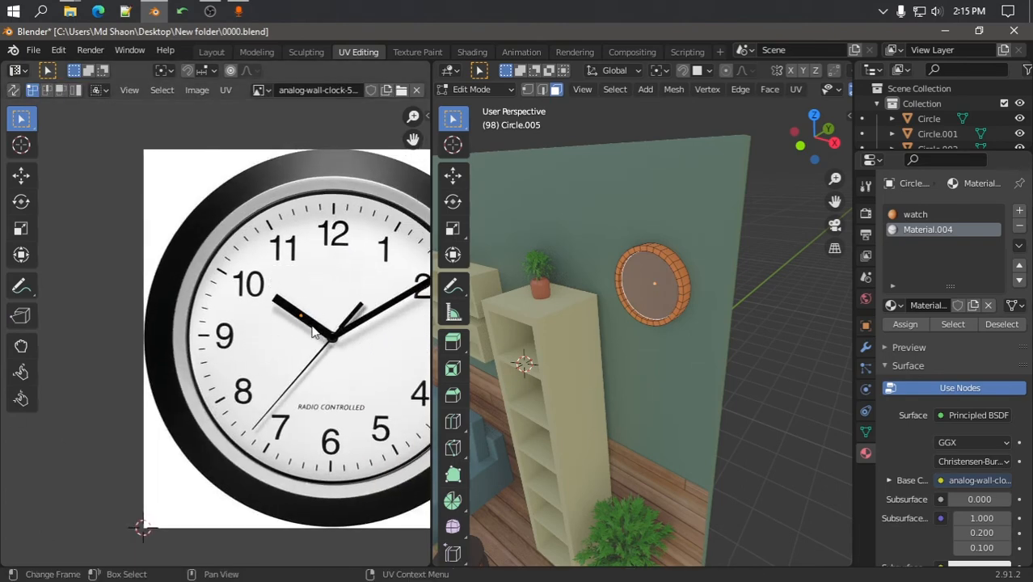
Reselect Circle.005 and go back into Edit Mode on the clock
key(Tab)
click(650, 297)
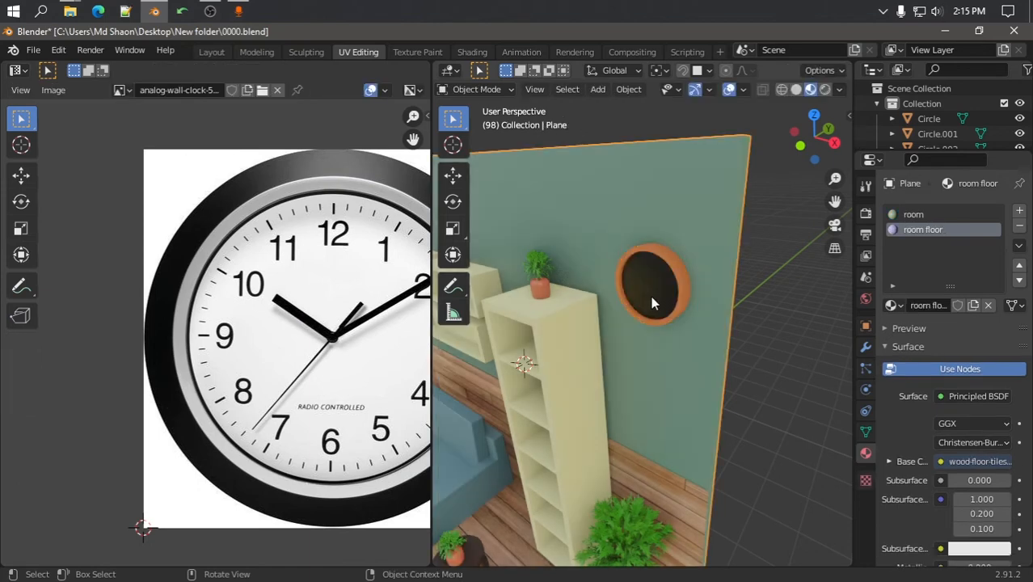
scroll(652, 296, up, 5)
click(694, 272)
key(Tab)
key(Tab)
key(Tab)
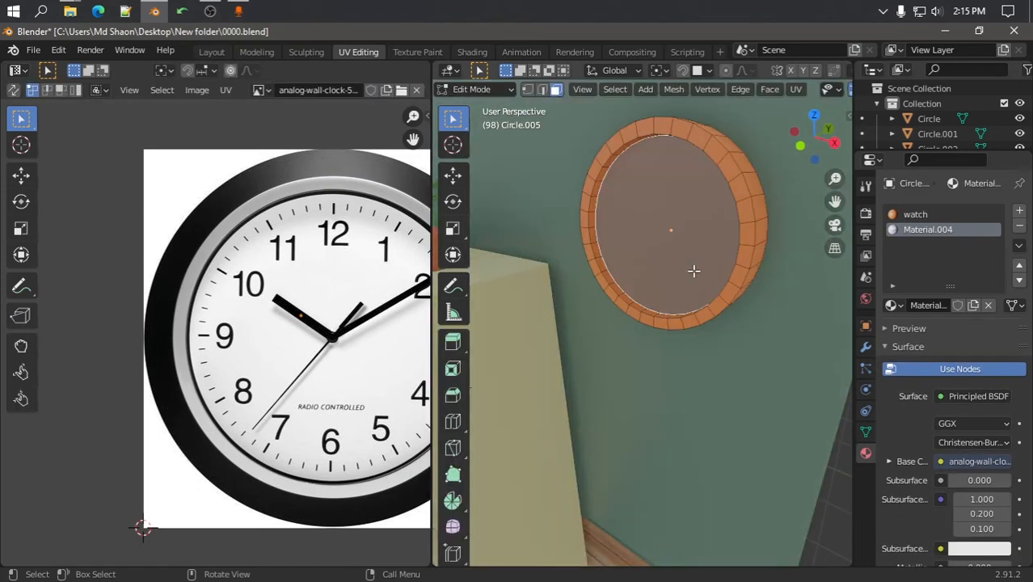
Cancel the attempted scale and move of the clock face geometry, then shift the UVs over the image
key(s)
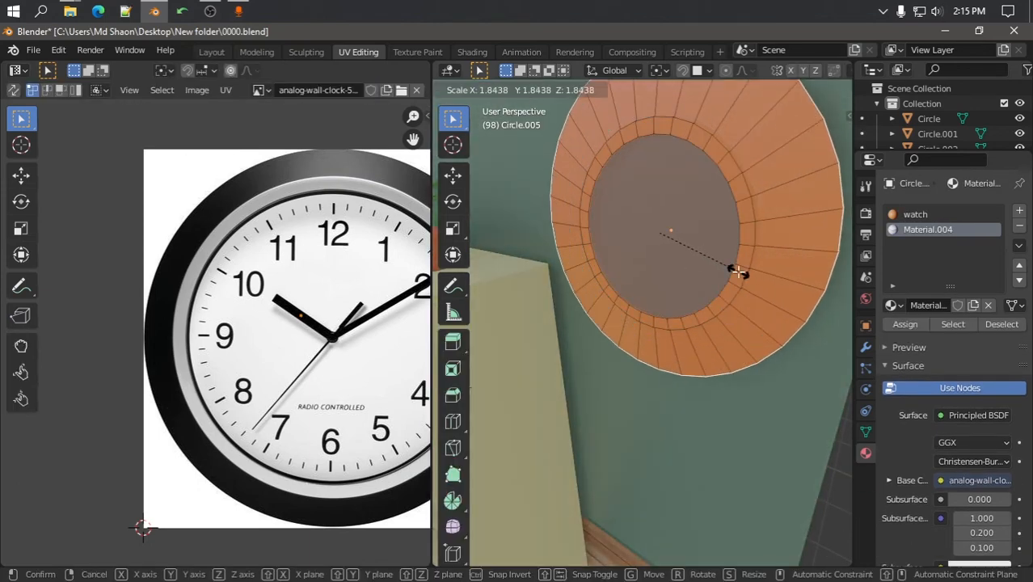
right_click(737, 275)
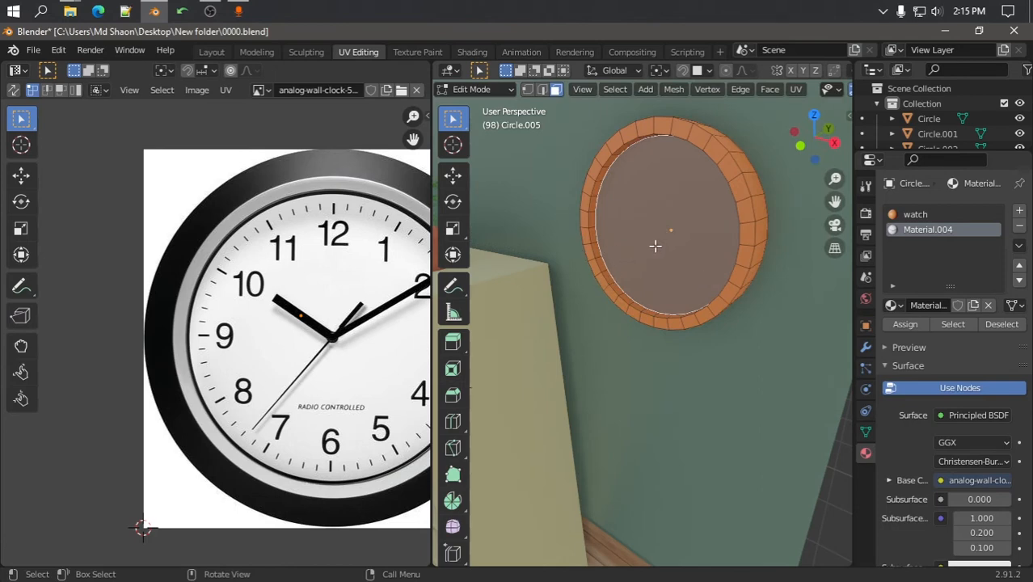
key(g)
key(x)
key(y)
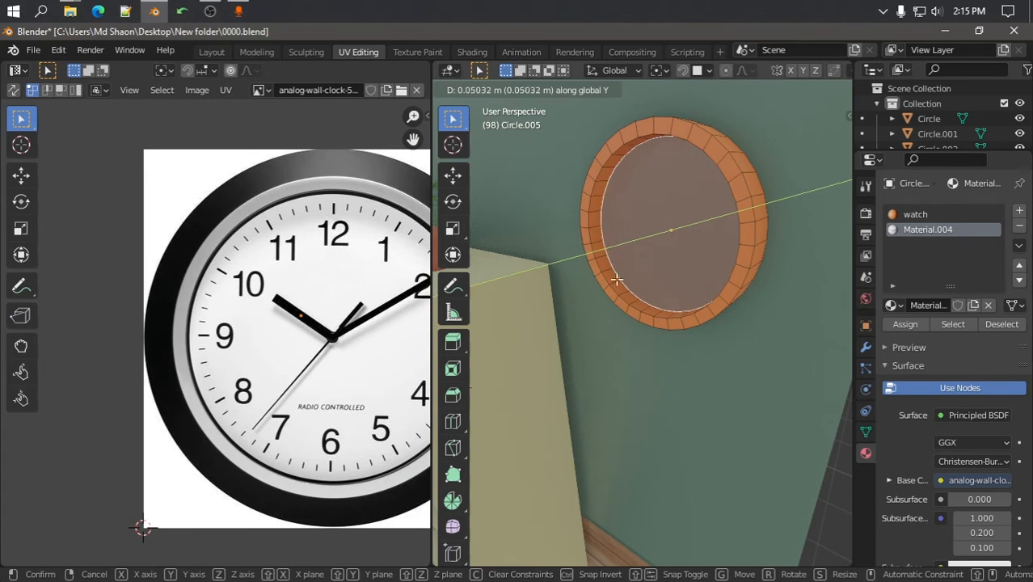
right_click(616, 279)
key(g)
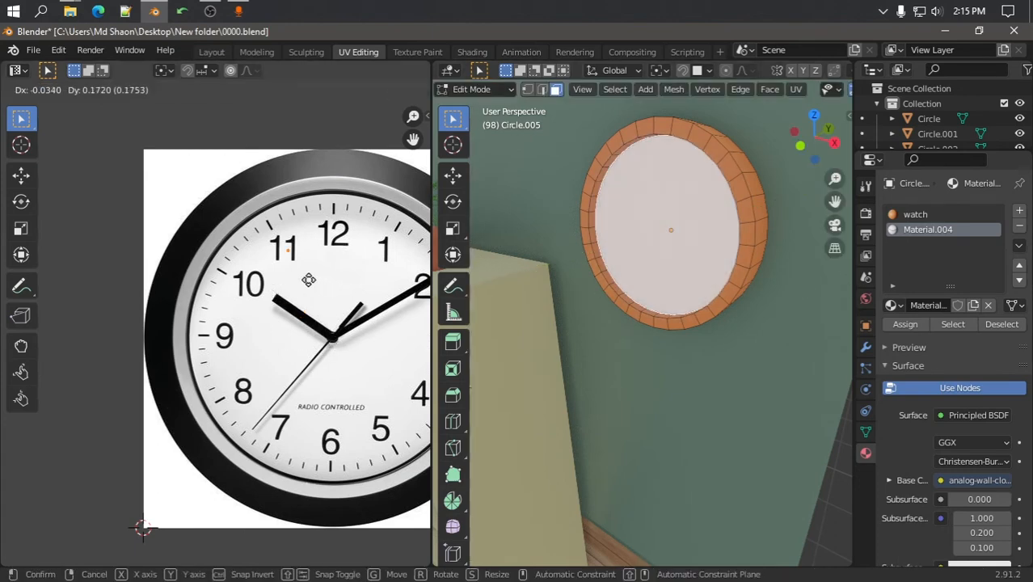
click(317, 288)
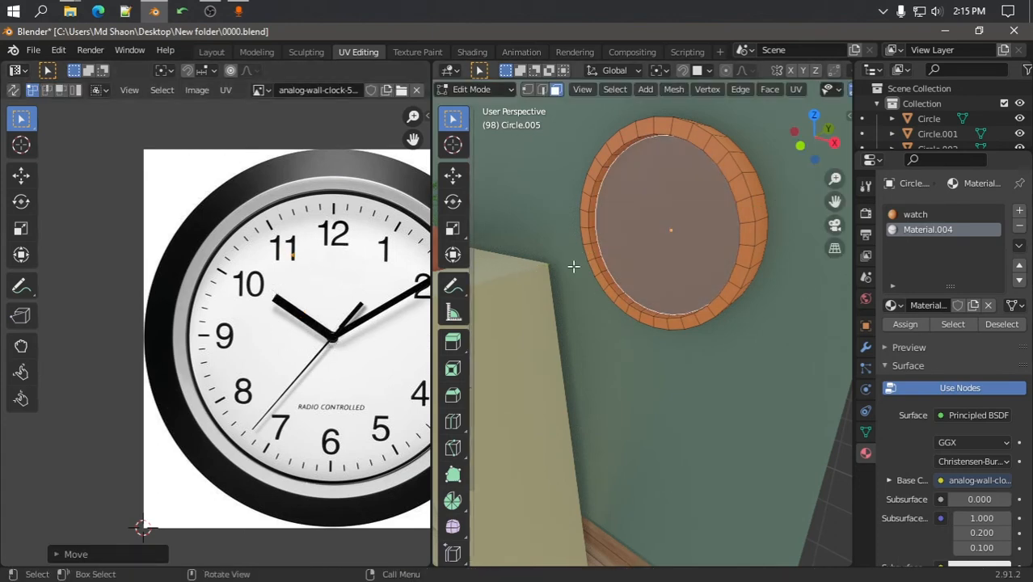
Unwrap the clock face and scale the UVs to fit inside the clock image
key(u)
click(649, 222)
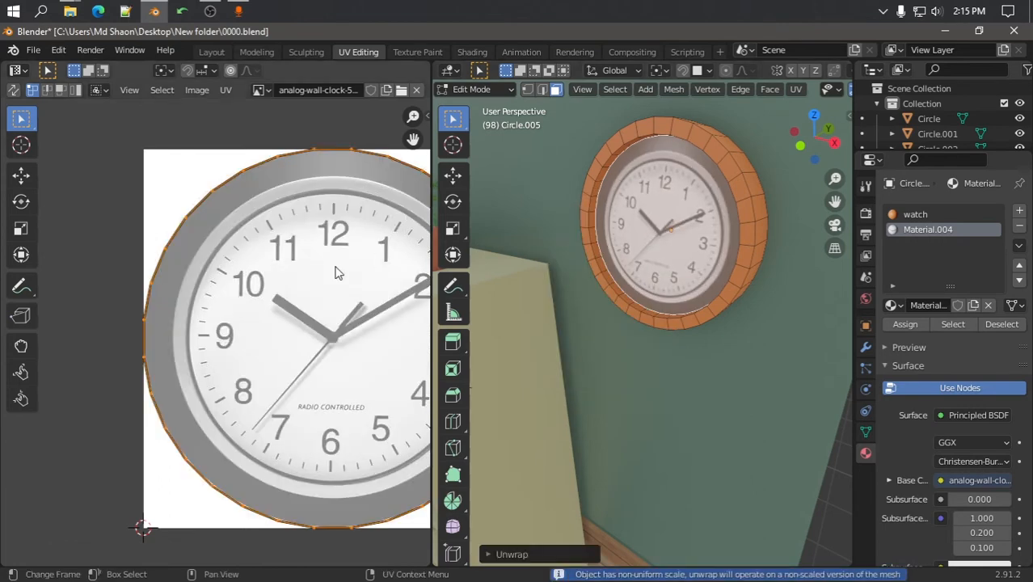
key(s)
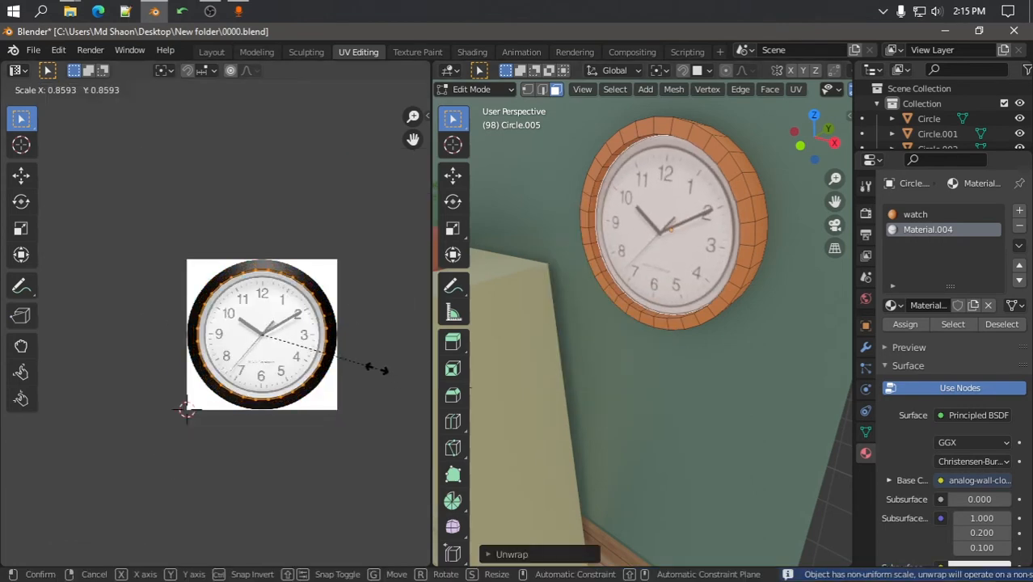
click(374, 369)
scroll(242, 332, up, 4)
key(s)
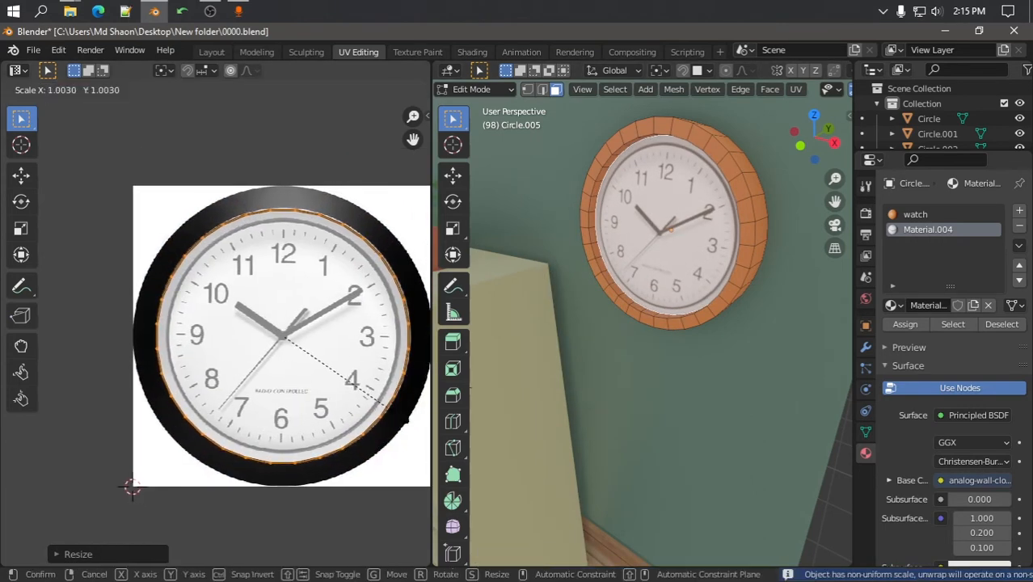
click(389, 391)
Return to Object Mode, save 0000.blend, and go back to the Layout workspace
key(Tab)
scroll(702, 323, down, 10)
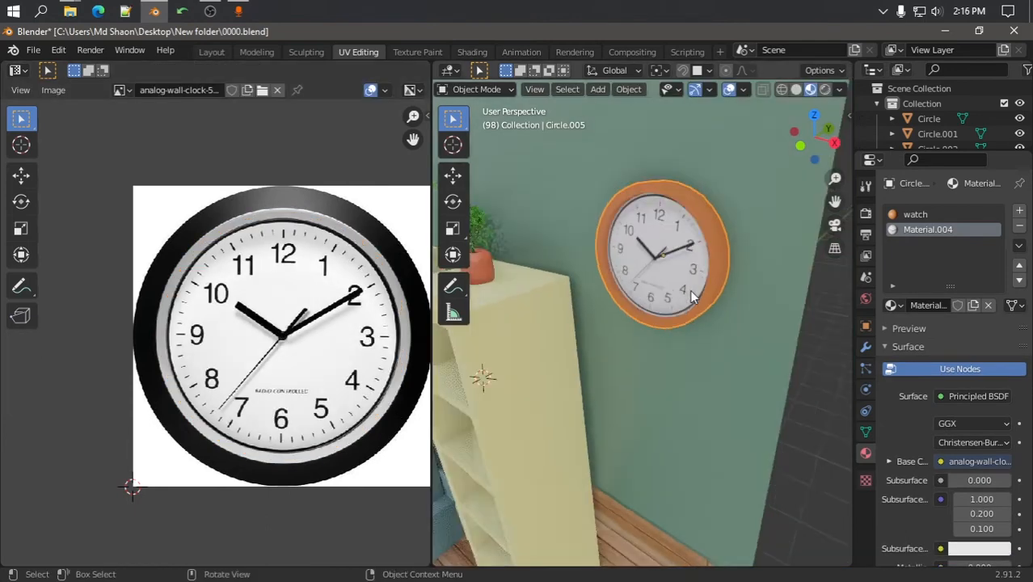
key(ctrl+s)
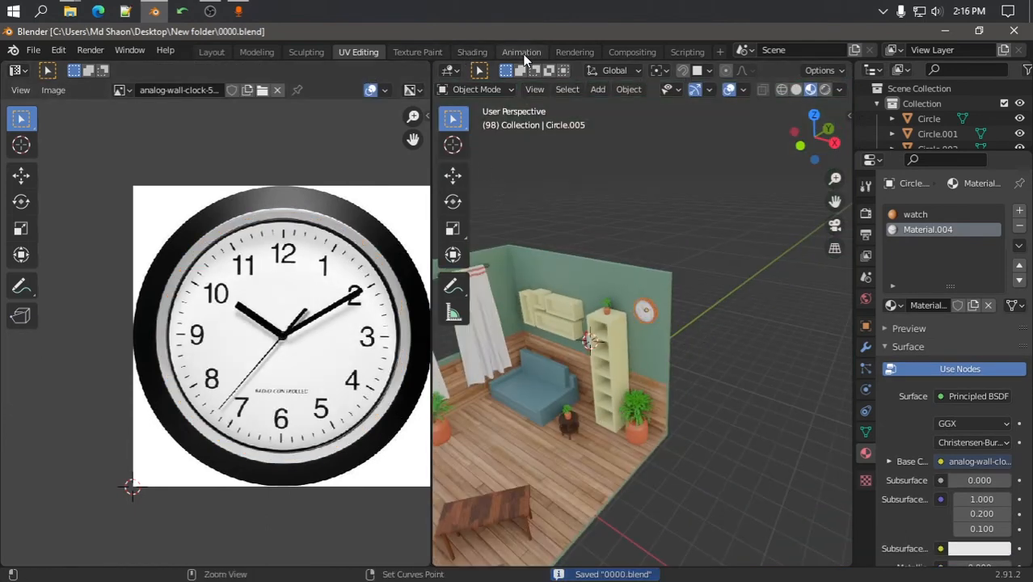
click(211, 52)
Switch the viewport to Material Preview shading and orbit around the room
key(Tab)
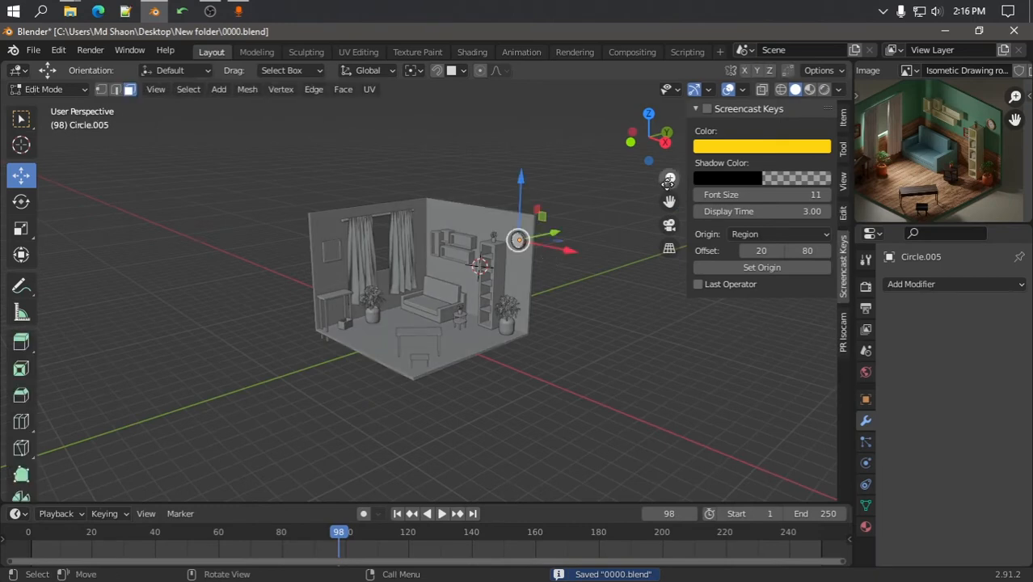
key(Tab)
click(811, 90)
scroll(536, 269, up, 2)
mouse_move(532, 272)
middle_down()
mouse_move(543, 270)
mouse_move(503, 275)
mouse_move(534, 288)
middle_up()
scroll(498, 352, up, 2)
middle_drag(498, 353, 469, 326)
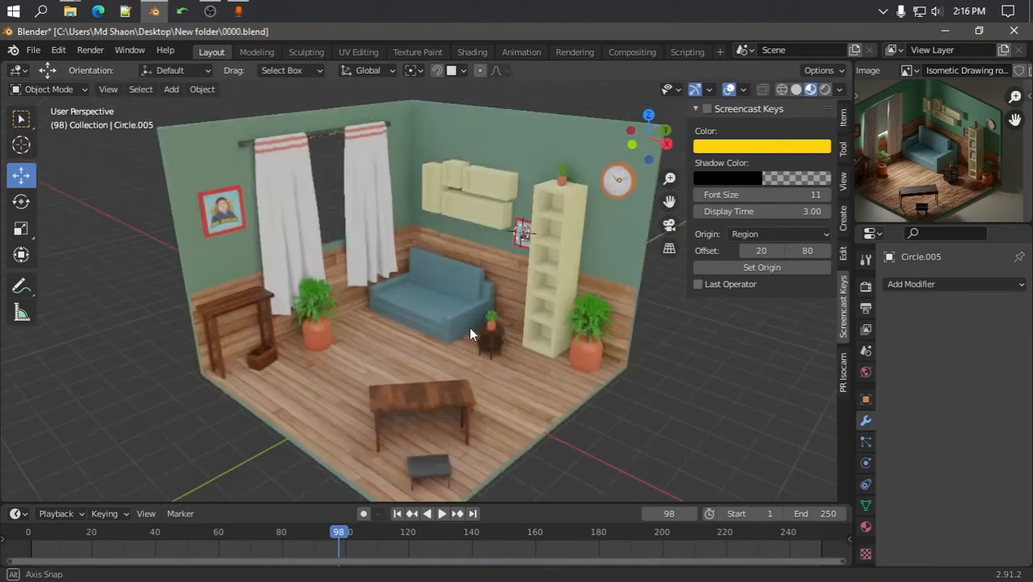
Snap the 3D cursor to world origin and add a plane scaled up to 21.745
key(shift+s)
click(364, 381)
scroll(372, 384, down, 3)
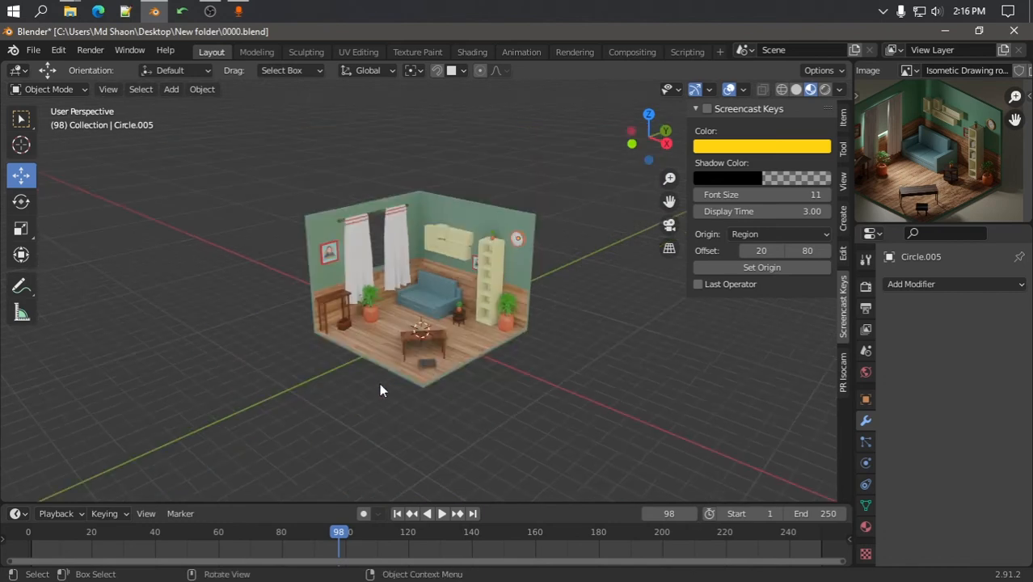
key(shift+a)
mouse_move(351, 273)
click(509, 272)
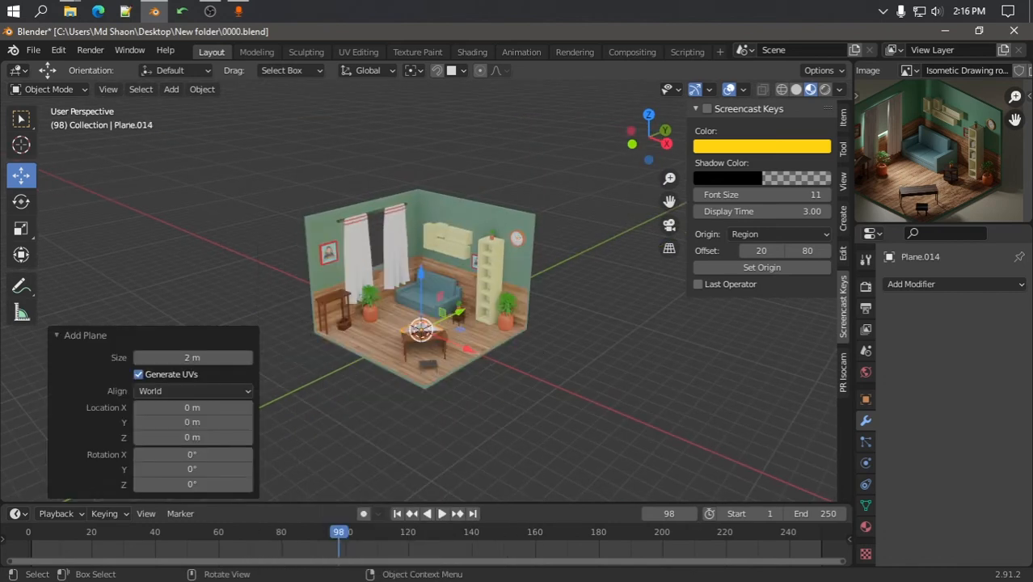
key(s)
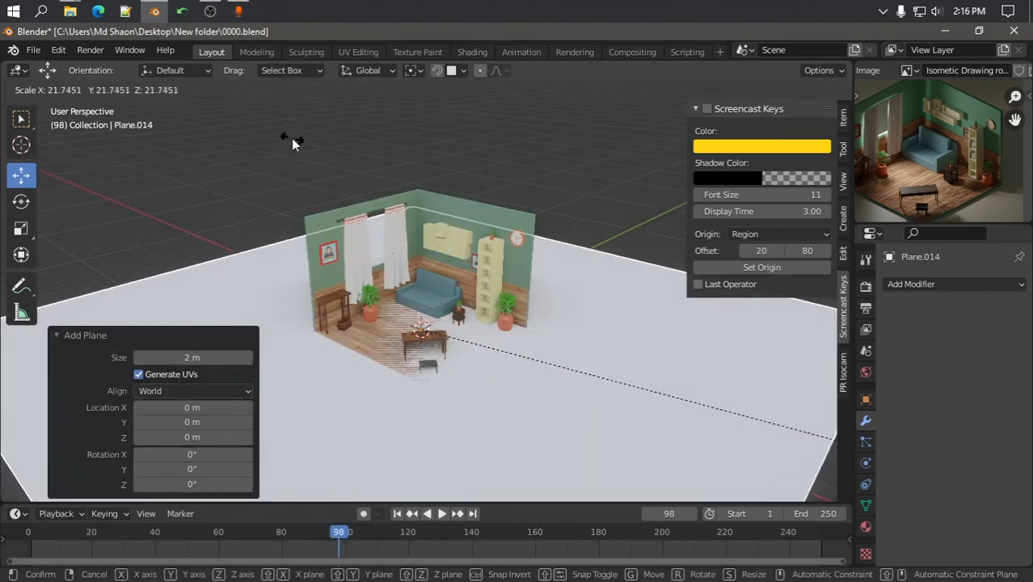
click(291, 138)
In front view, lower the plane 0.13219 m on Z to sit just beneath the room floor
shift+middle_drag(409, 487, 336, 338)
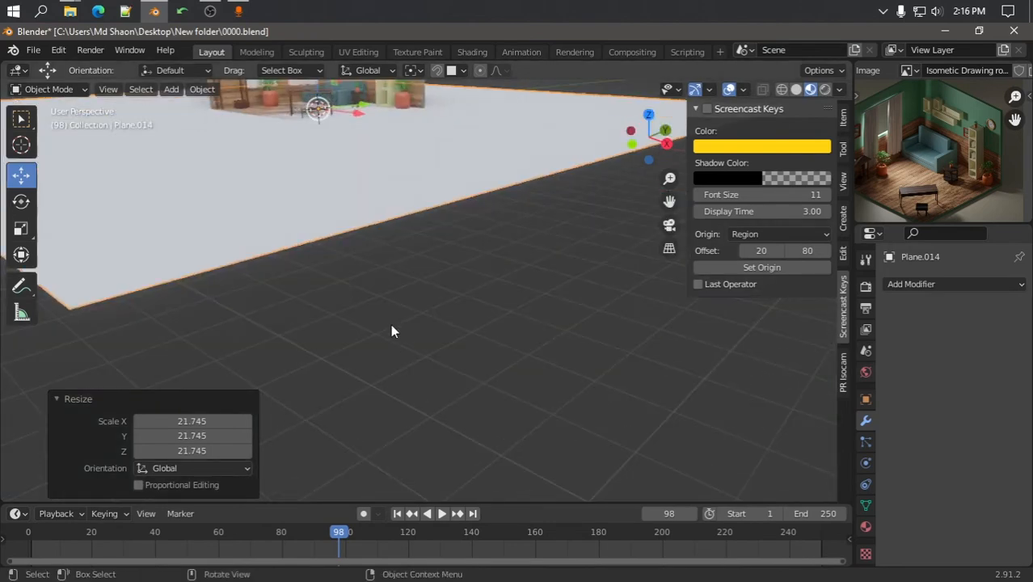
key(KP_1)
scroll(331, 200, up, 2)
shift+middle_drag(329, 202, 507, 345)
scroll(376, 275, up, 1)
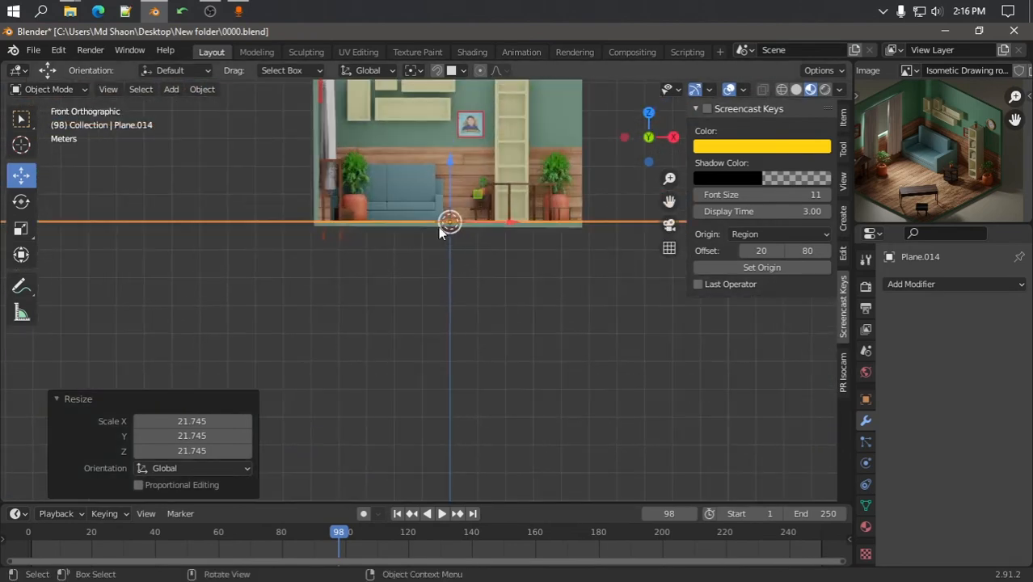
scroll(437, 227, up, 2)
key(g)
key(z)
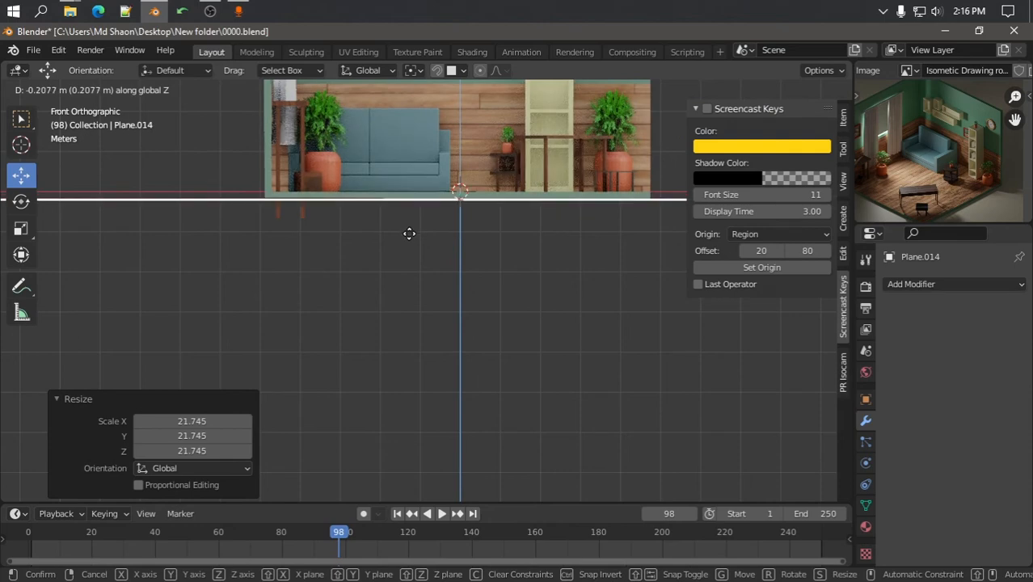
click(415, 232)
Look through the scene camera, centre the room, and switch to Rendered shading
scroll(416, 230, down, 5)
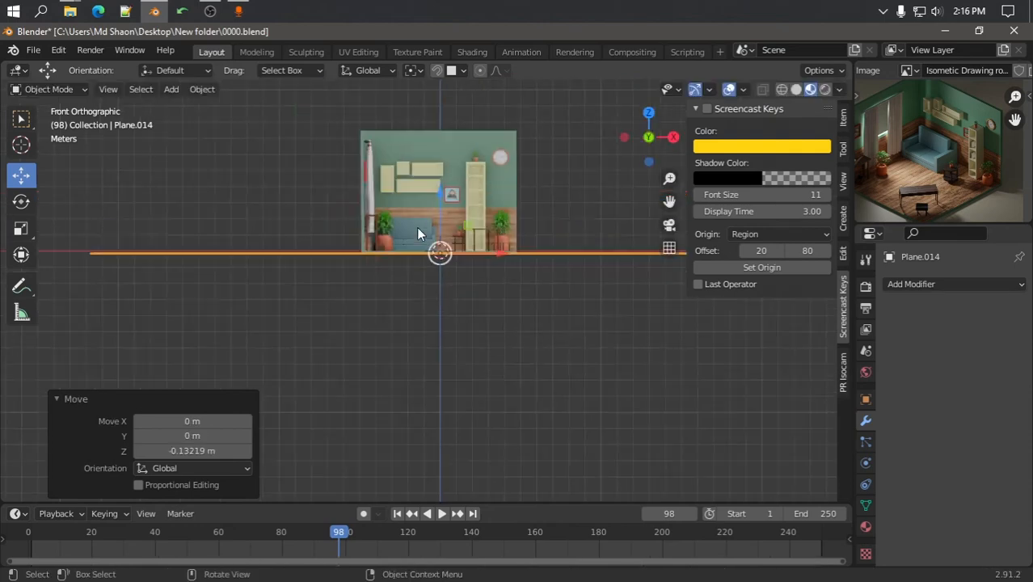
key(KP_0)
scroll(424, 231, down, 5)
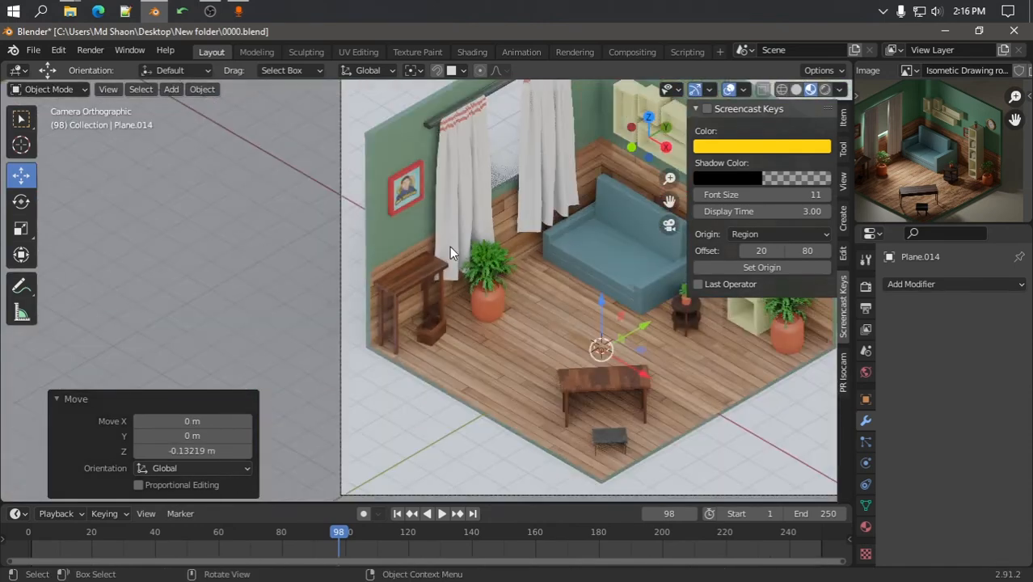
scroll(452, 251, down, 2)
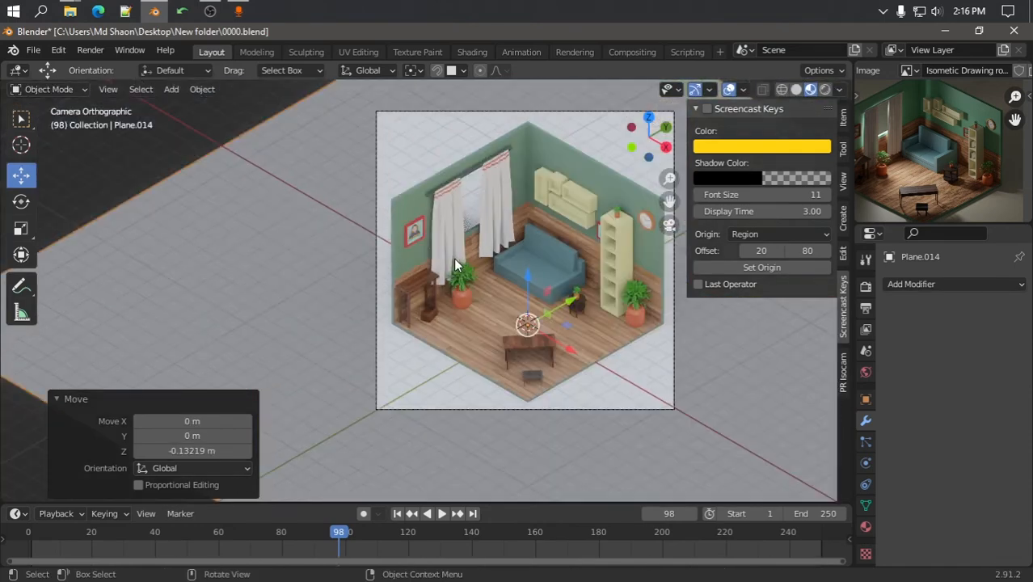
shift+middle_drag(492, 277, 400, 280)
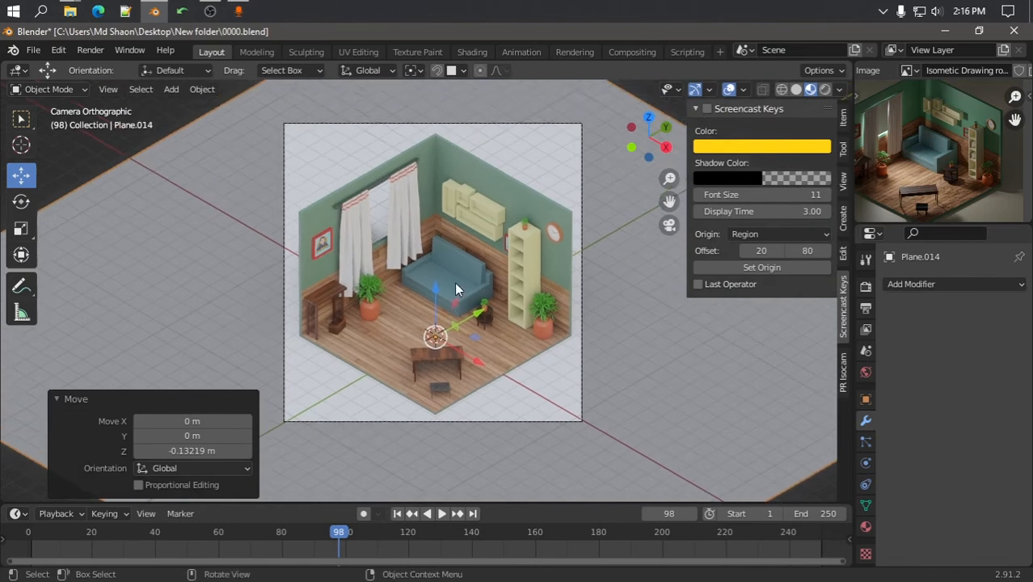
click(824, 89)
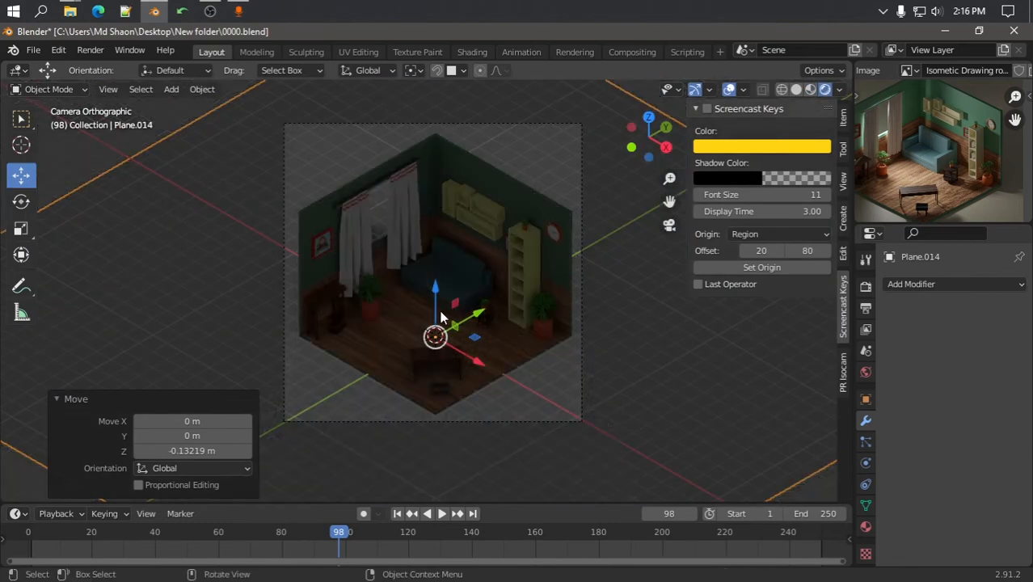
Save the file and add an Area light raised high above the room
key(ctrl+s)
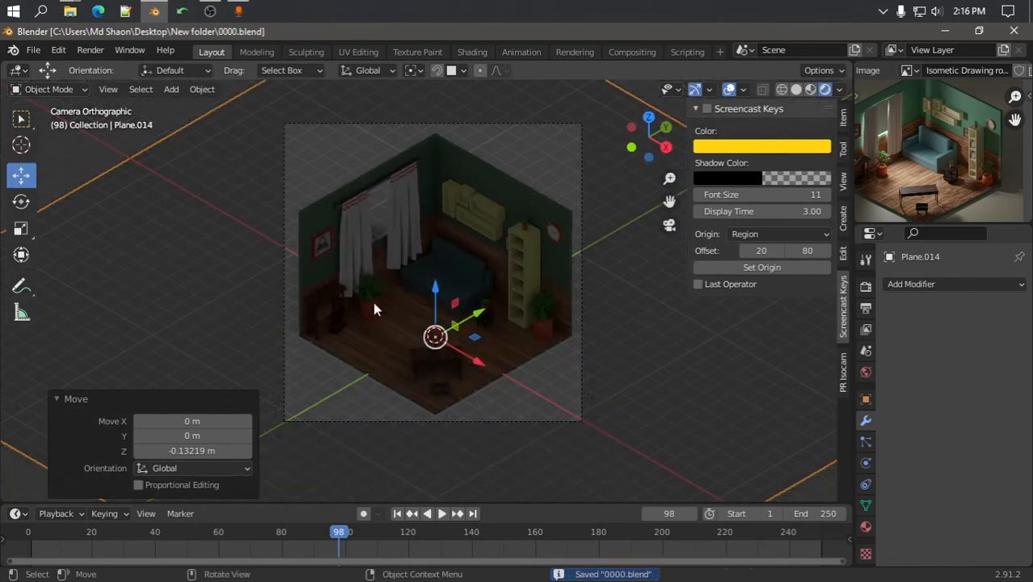
scroll(380, 295, down, 3)
key(shift+a)
mouse_move(390, 272)
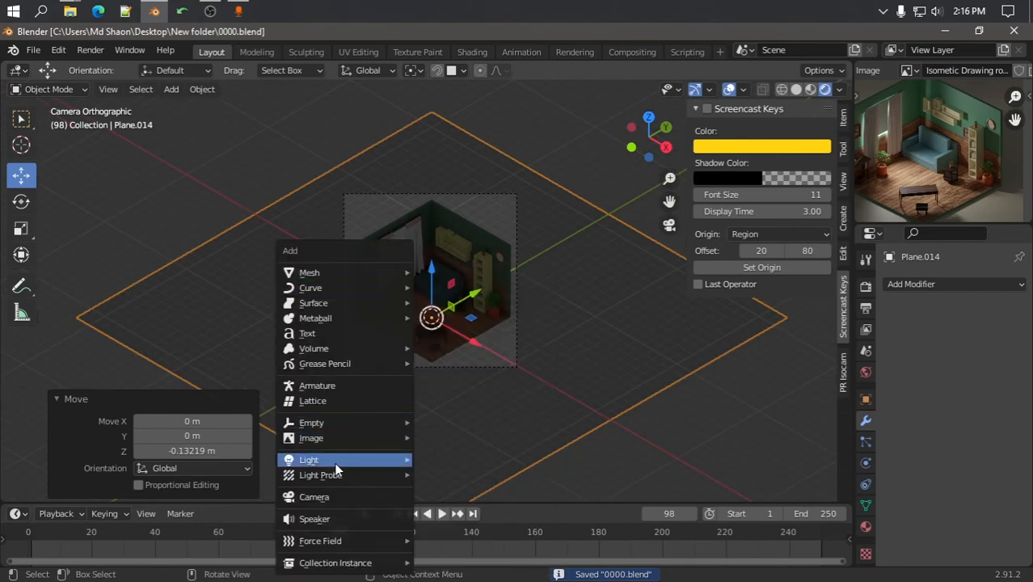
mouse_move(335, 459)
click(443, 504)
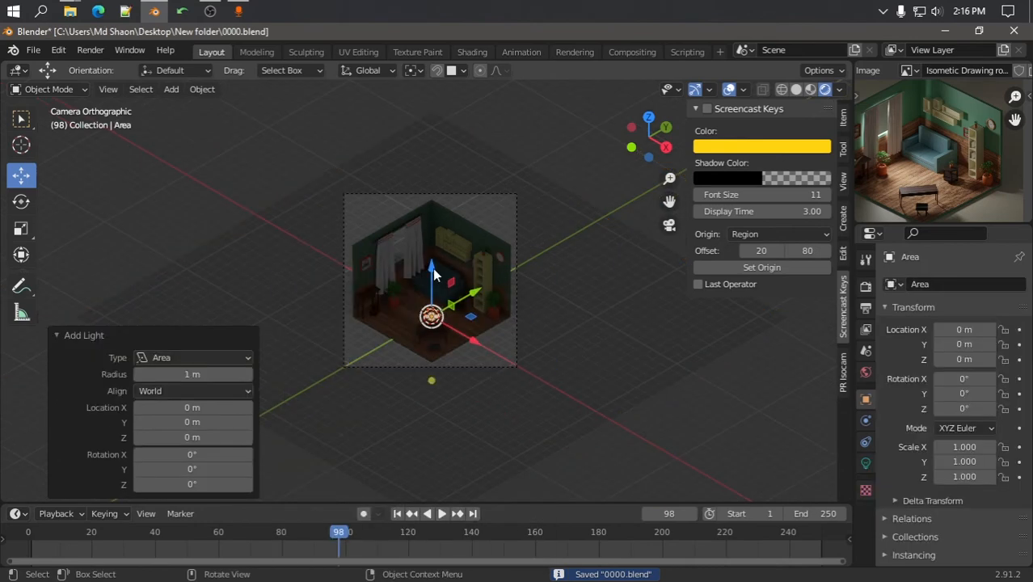
drag(432, 268, 445, 175)
Set the Area light's power to 500 W
click(866, 464)
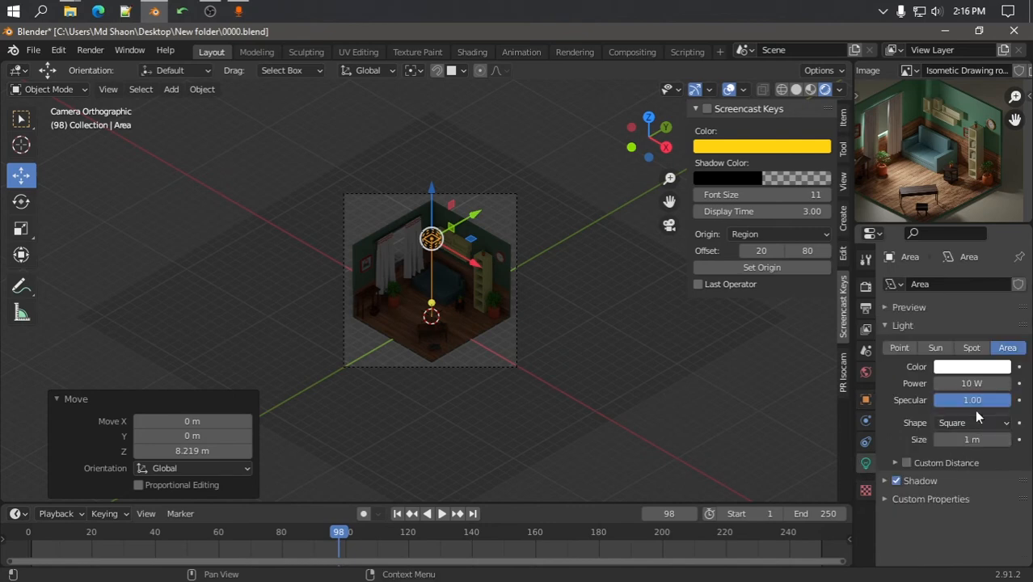
double_click(974, 383)
text(500)
key(Return)
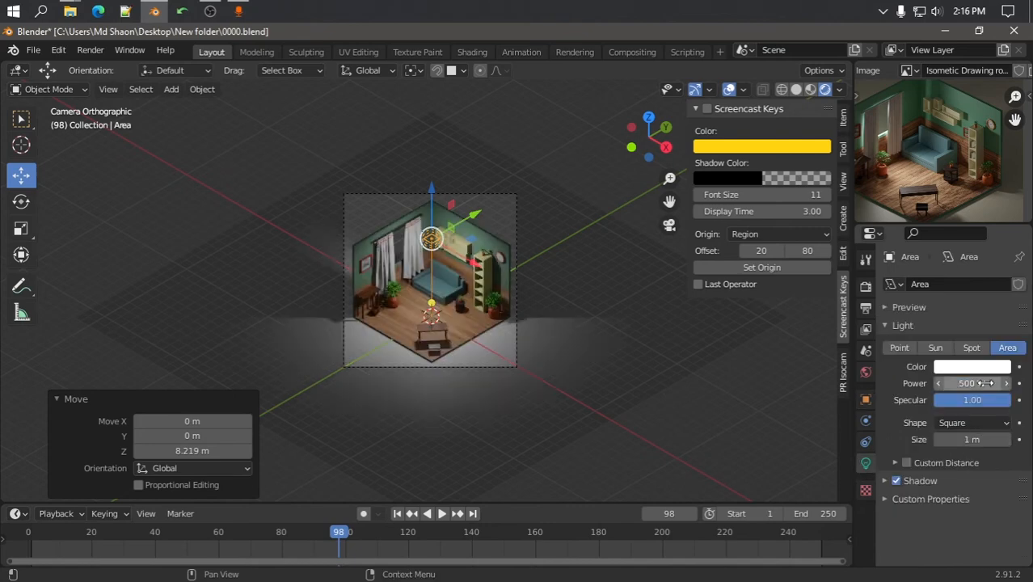
Move the Area light beside the room, checking its position from the right and front views
key(g)
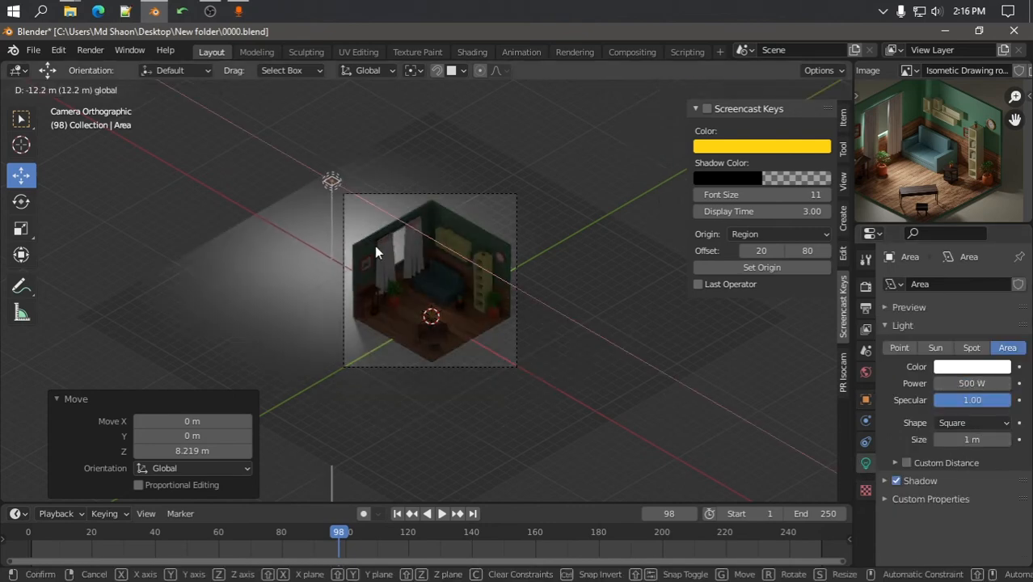
click(380, 271)
key(KP_3)
scroll(434, 279, up, 4)
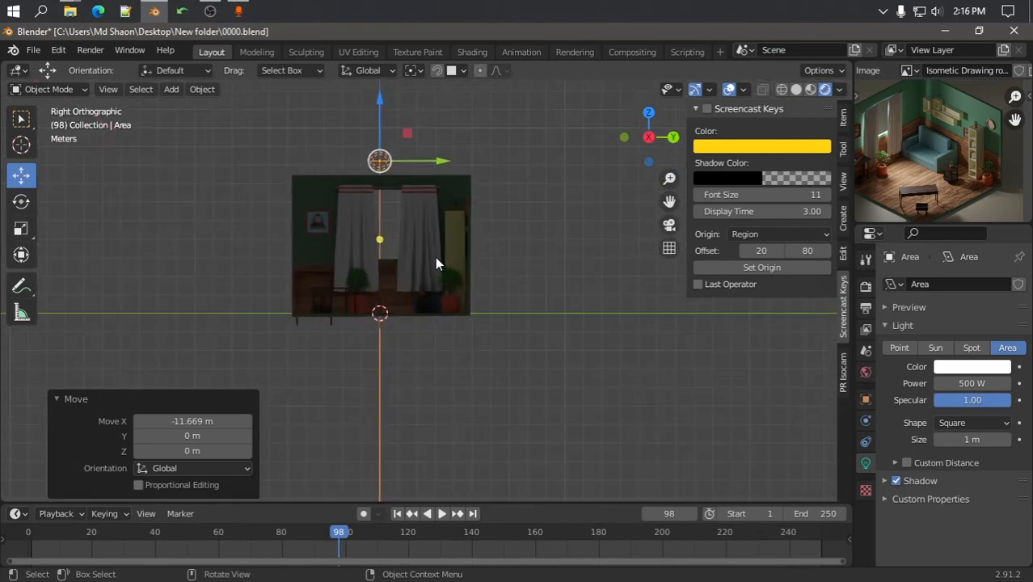
key(KP_1)
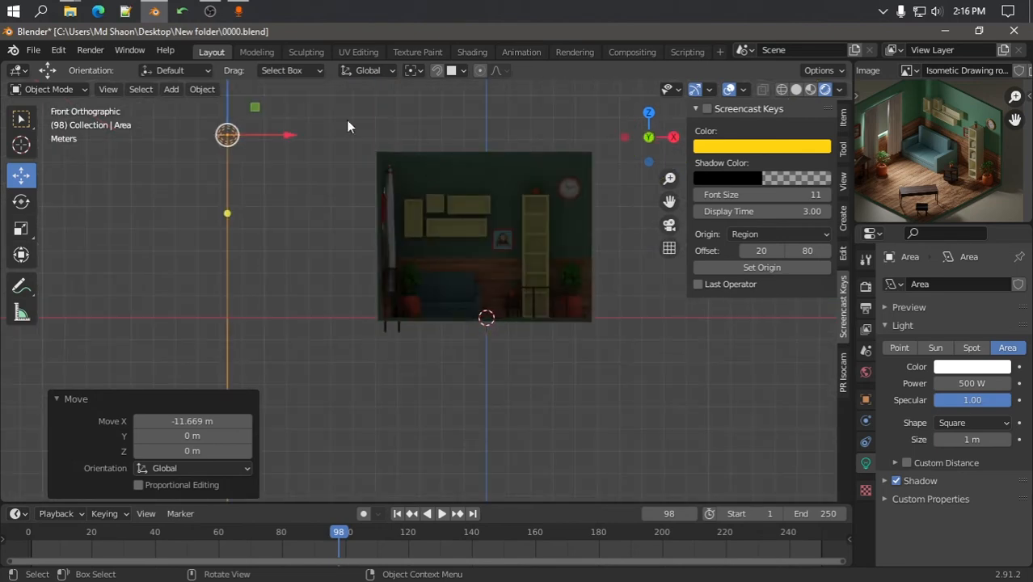
drag(288, 136, 429, 145)
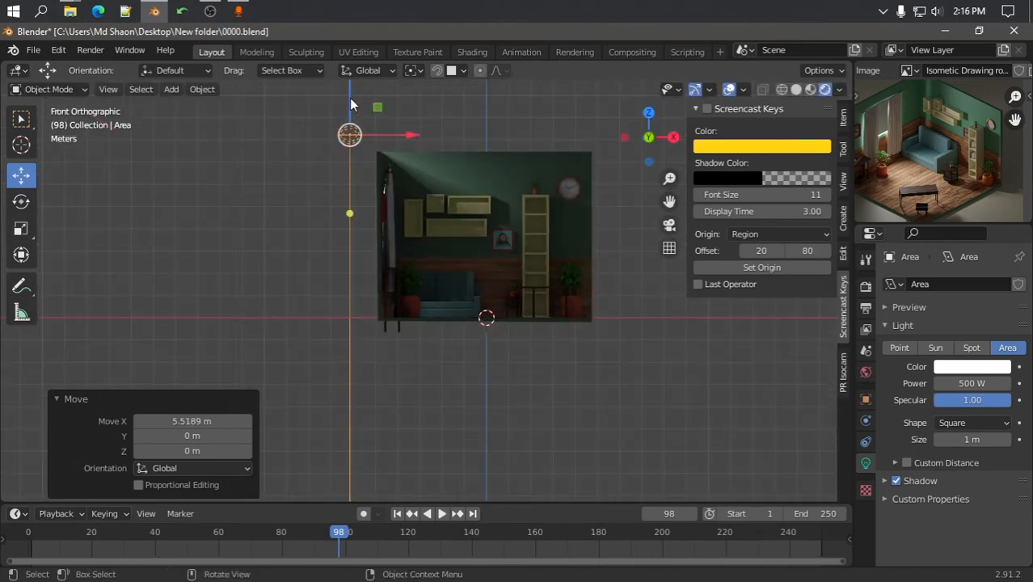
drag(350, 104, 350, 139)
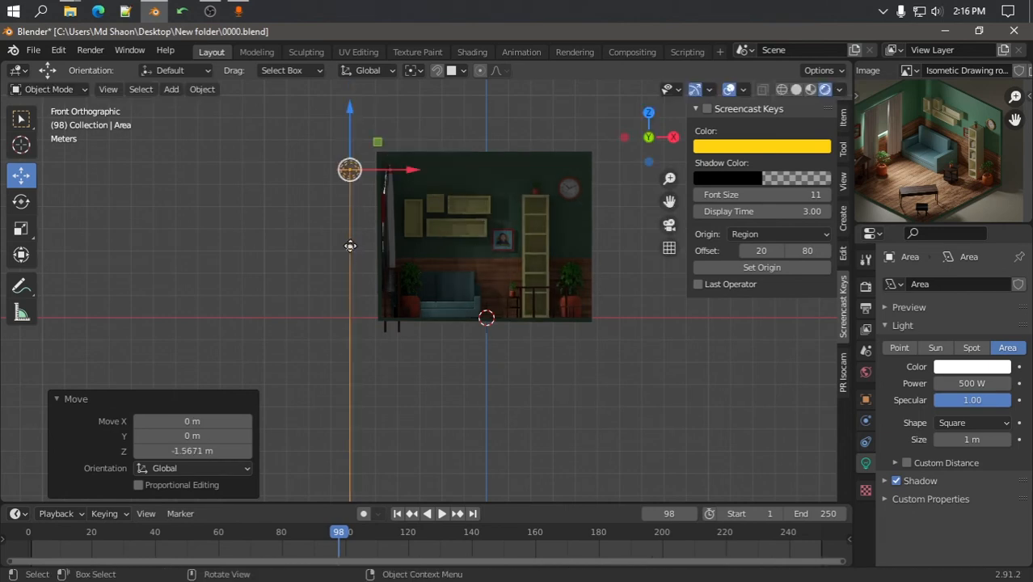
drag(351, 240, 443, 282)
Tilt the Area light -45.7° about Y so it points at the room
key(ctrl+z)
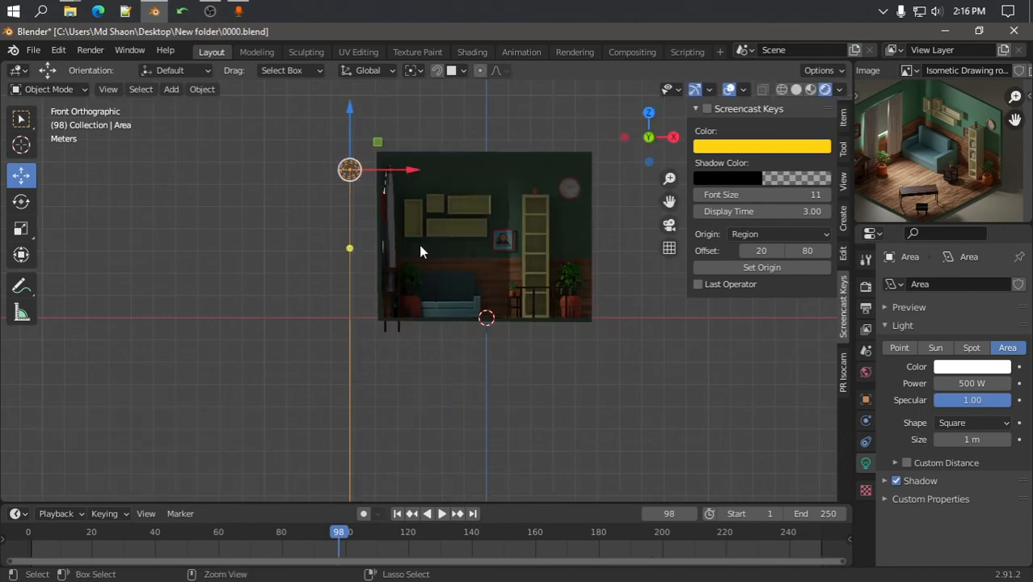
key(r)
key(x)
key(y)
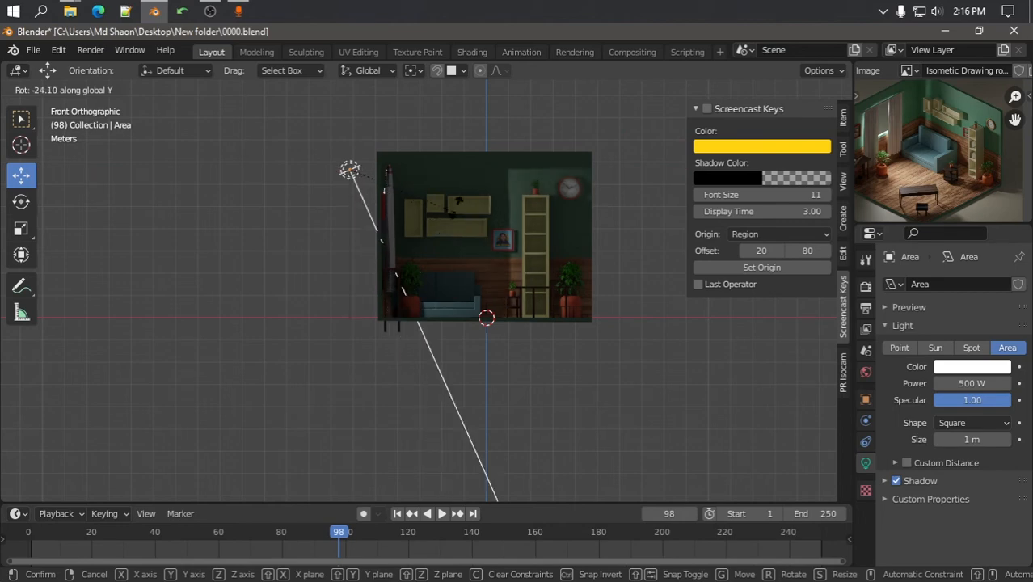
click(514, 219)
key(KP_0)
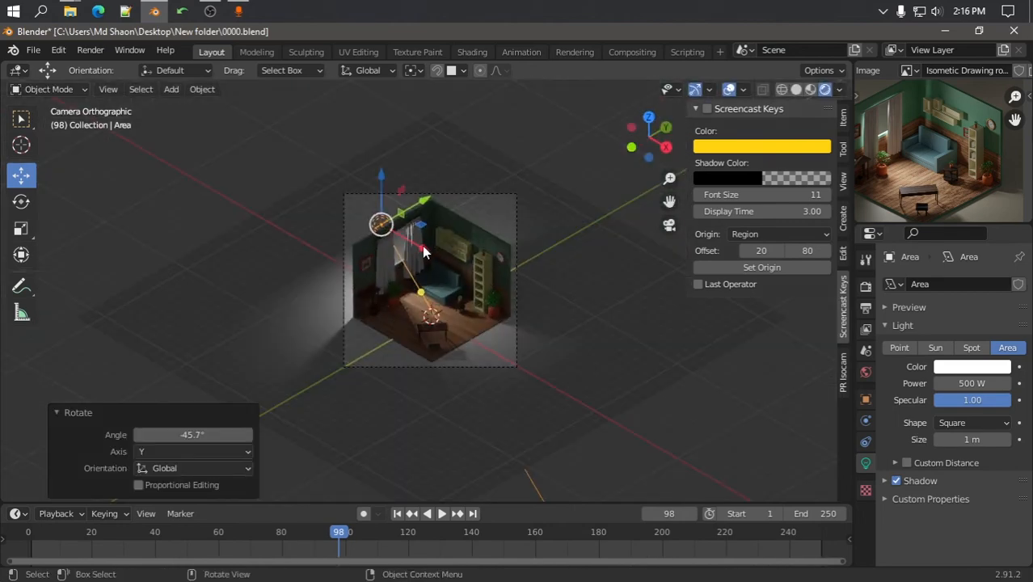
Nudge the Area light down and along X, then raise its power to 700 W
drag(380, 182, 380, 188)
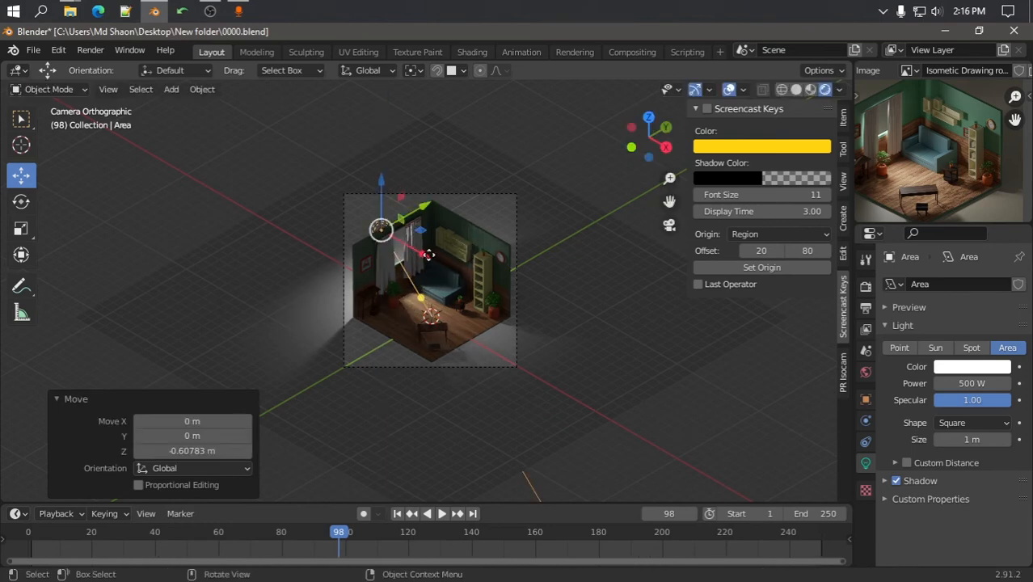
drag(427, 254, 434, 257)
click(962, 383)
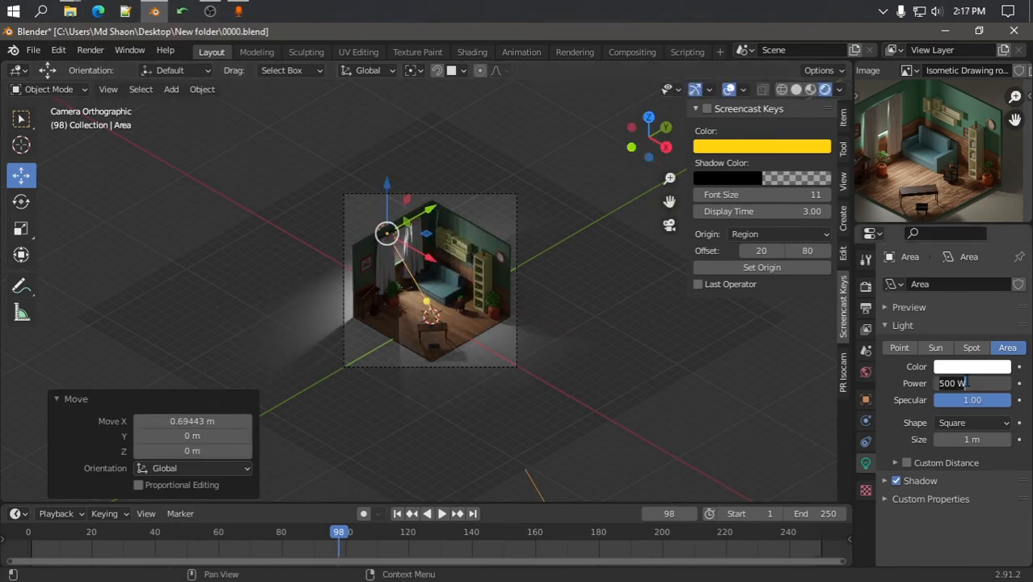
text(700)
key(Return)
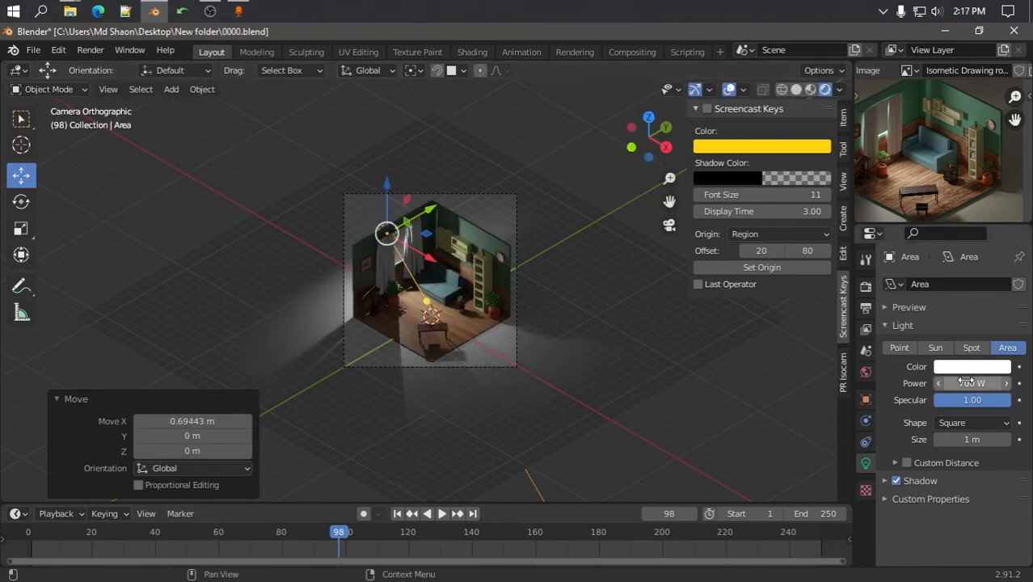
scroll(497, 335, up, 5)
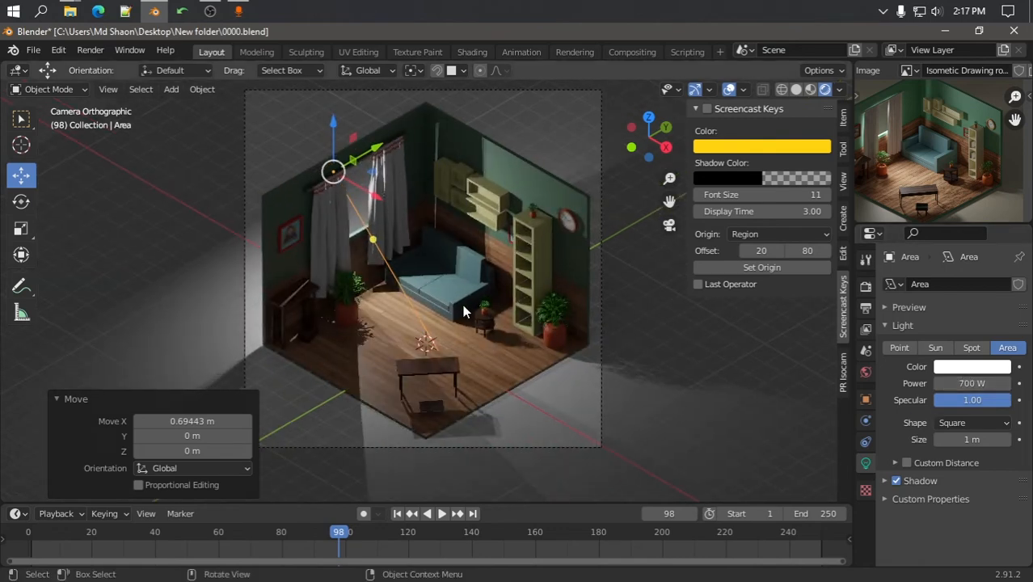
scroll(462, 304, down, 2)
click(91, 49)
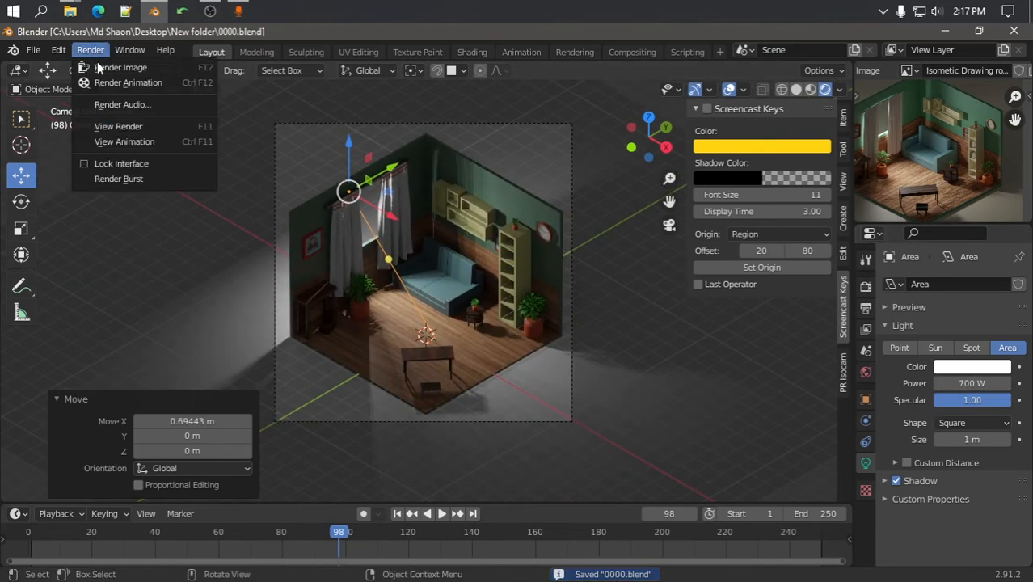
Render frame 98 of the brighter room, inspect the result, and close the render window
click(104, 67)
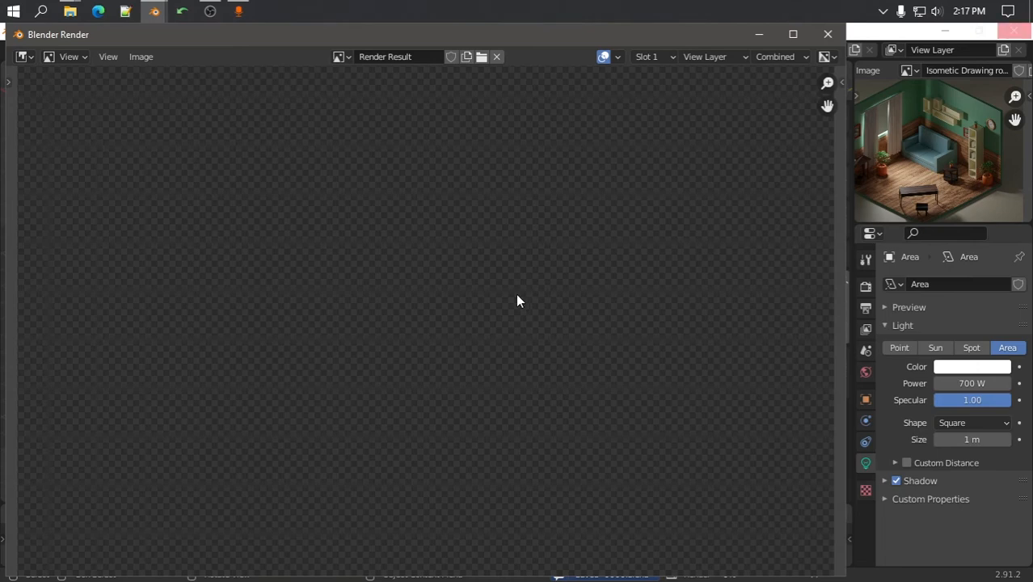
click(209, 10)
click(210, 10)
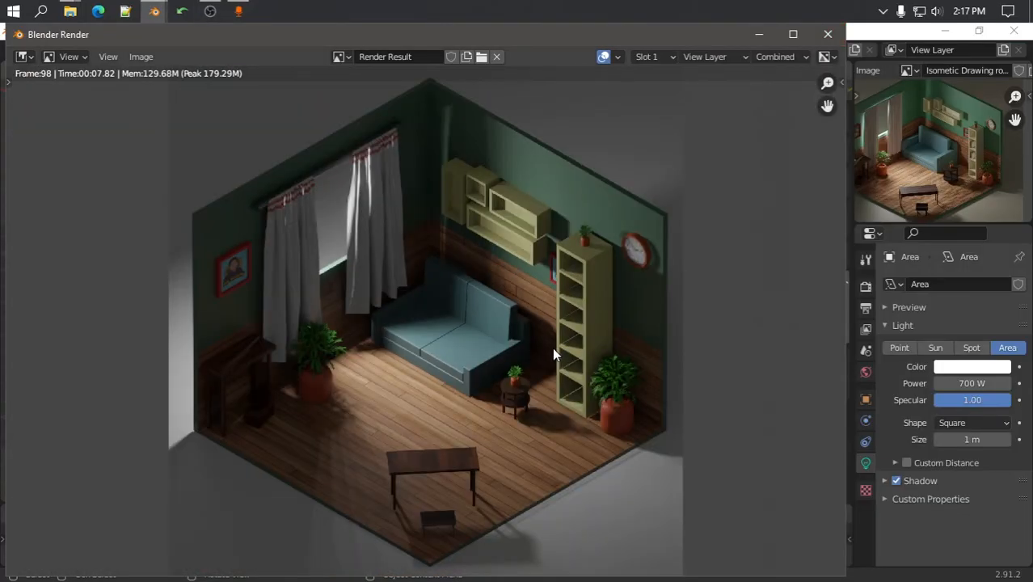
scroll(556, 352, down, 1)
scroll(558, 352, up, 1)
scroll(911, 176, down, 1)
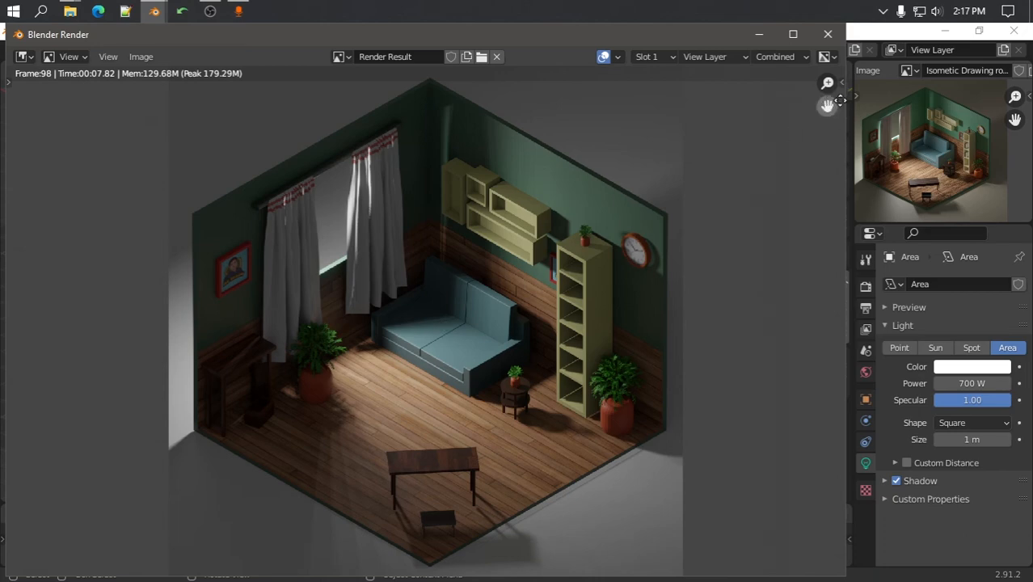
click(828, 34)
scroll(487, 295, up, 2)
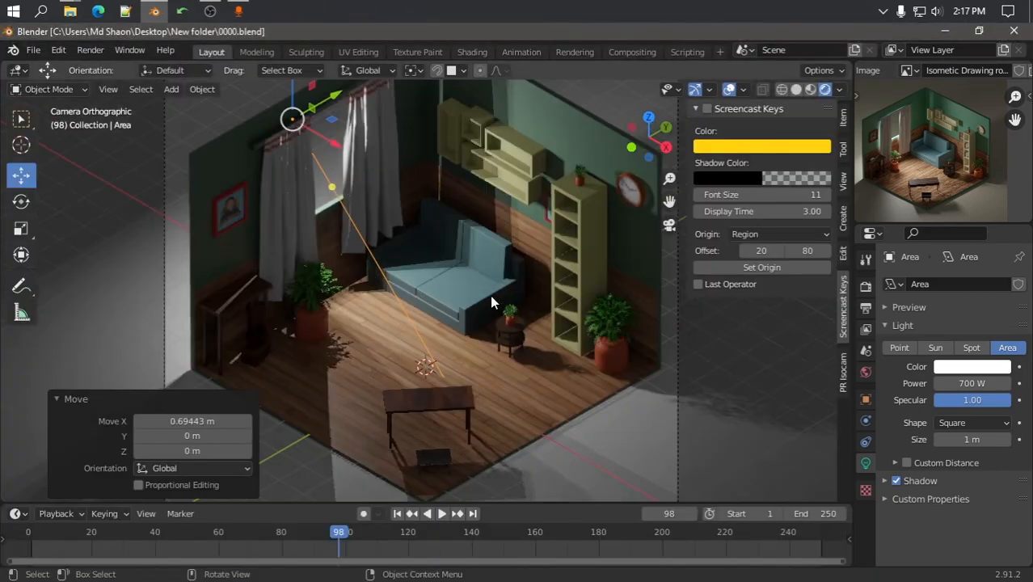
Select the sofa and scale it along Y to 0.784
middle_drag(489, 295, 443, 309)
scroll(485, 330, up, 8)
click(519, 362)
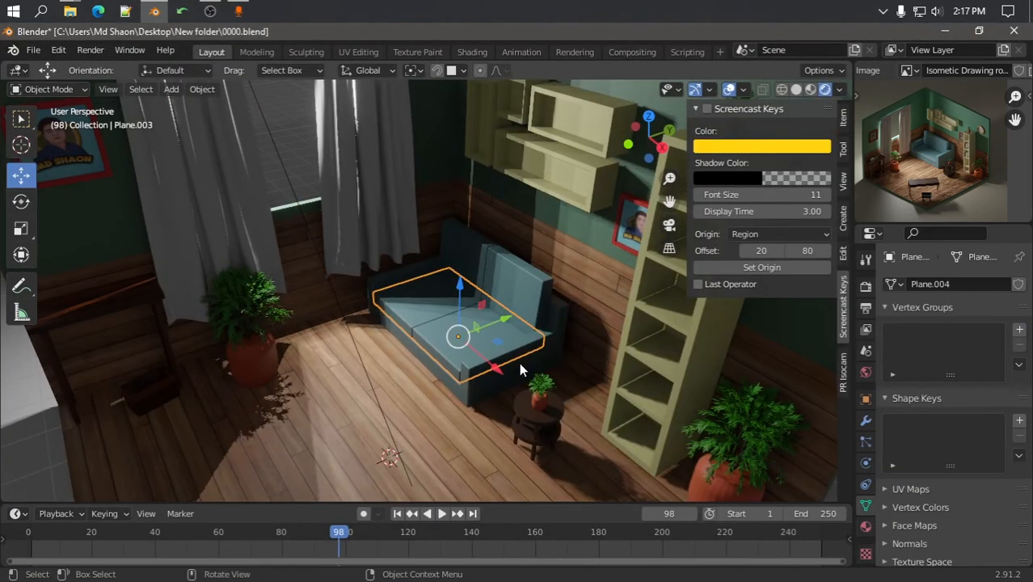
click(517, 361)
key(s)
key(x)
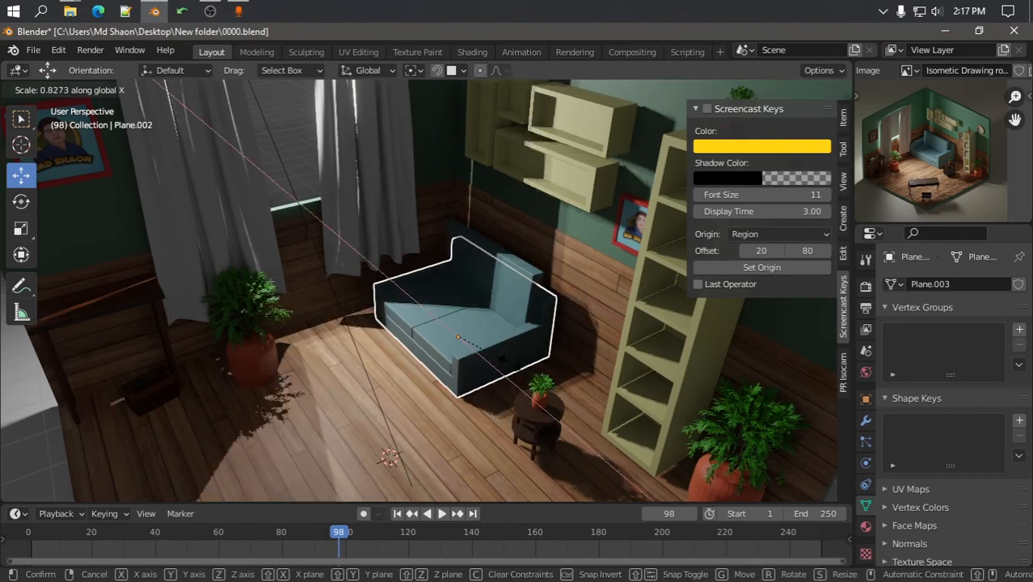
key(z)
key(y)
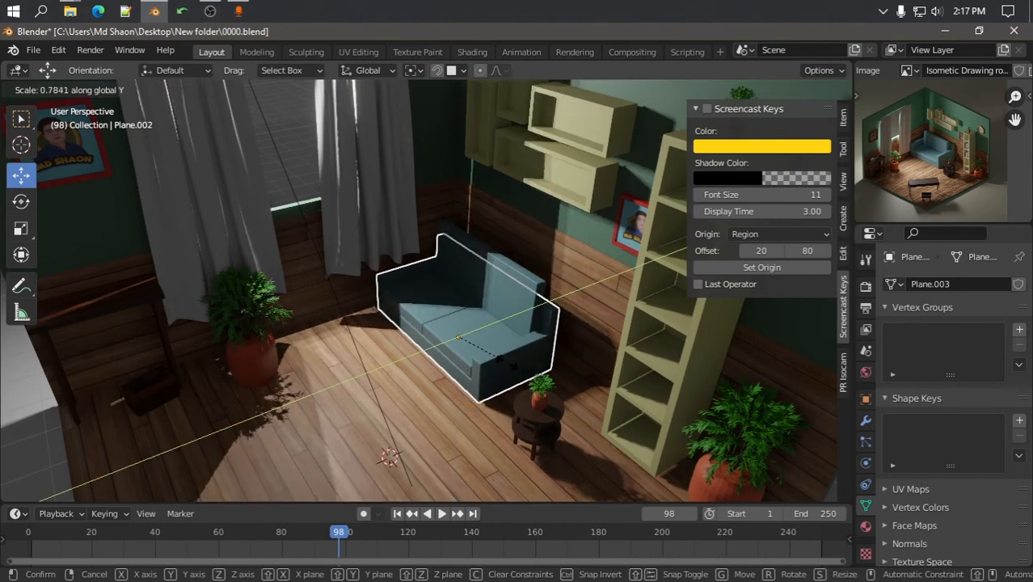
click(514, 365)
In solid shading and top view, shift the sofa slightly along X
click(796, 90)
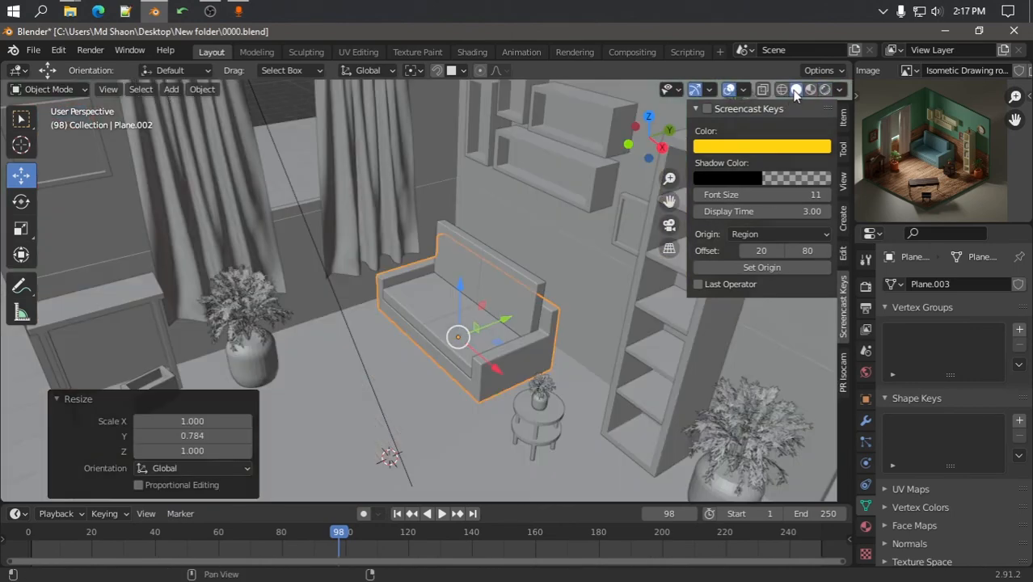
scroll(492, 301, down, 3)
middle_drag(491, 301, 529, 347)
key(KP_7)
scroll(529, 342, up, 4)
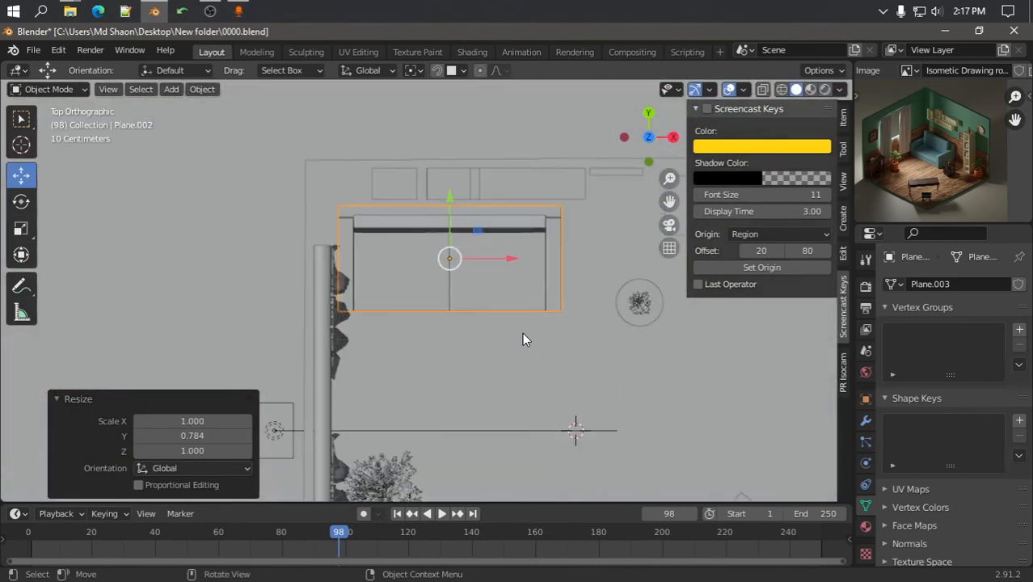
shift+middle_drag(545, 298, 541, 349)
drag(514, 311, 510, 311)
Rescale the sofa along Y and move it about 0.068 m along Y
key(s)
key(y)
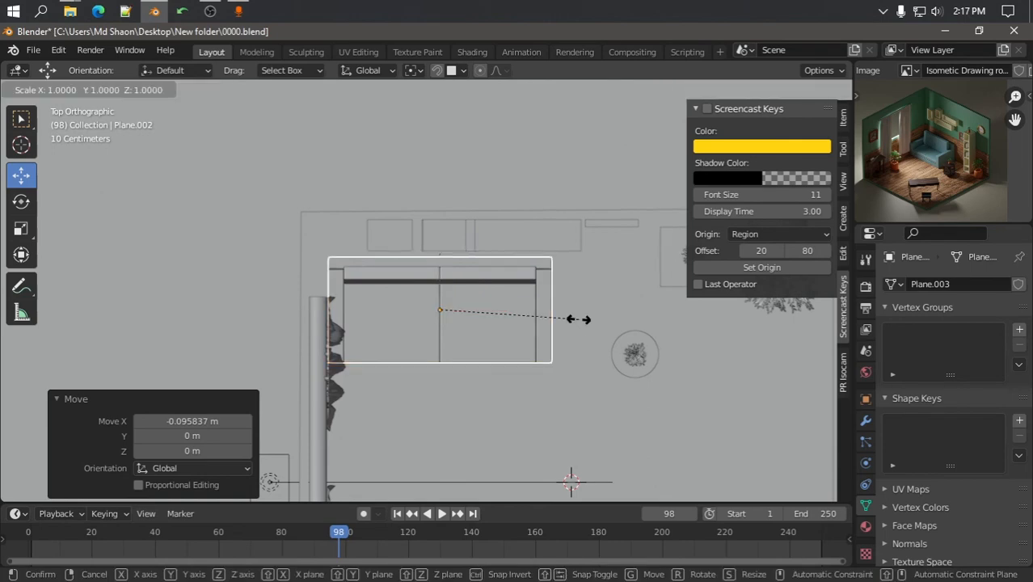
click(562, 319)
drag(439, 246, 438, 242)
key(KP_0)
scroll(446, 243, down, 4)
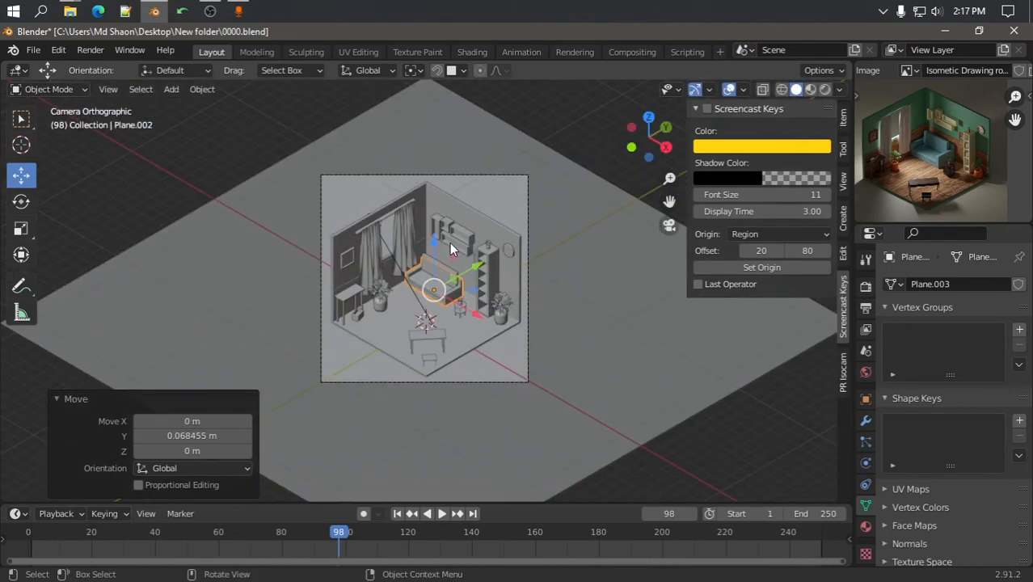
Deselect the sofa, save the file, and render a fresh image of the room
click(167, 175)
key(ctrl+s)
click(91, 50)
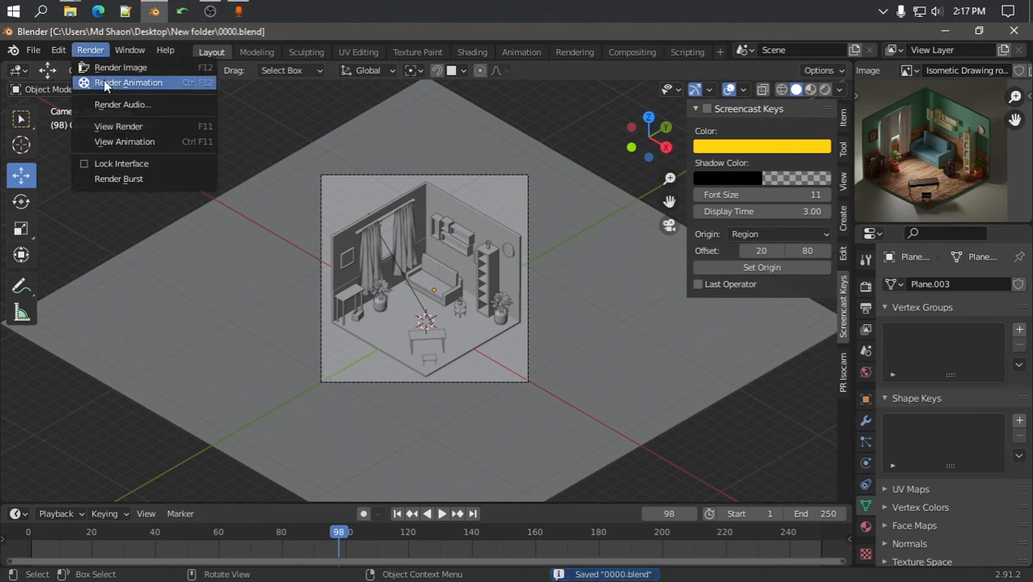
click(117, 68)
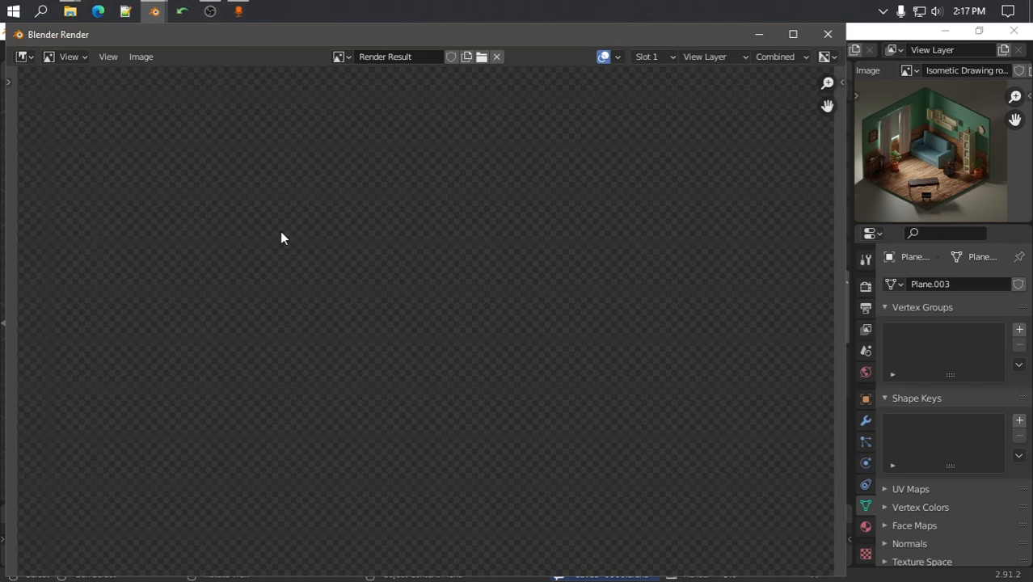
scroll(454, 362, down, 3)
scroll(456, 366, up, 1)
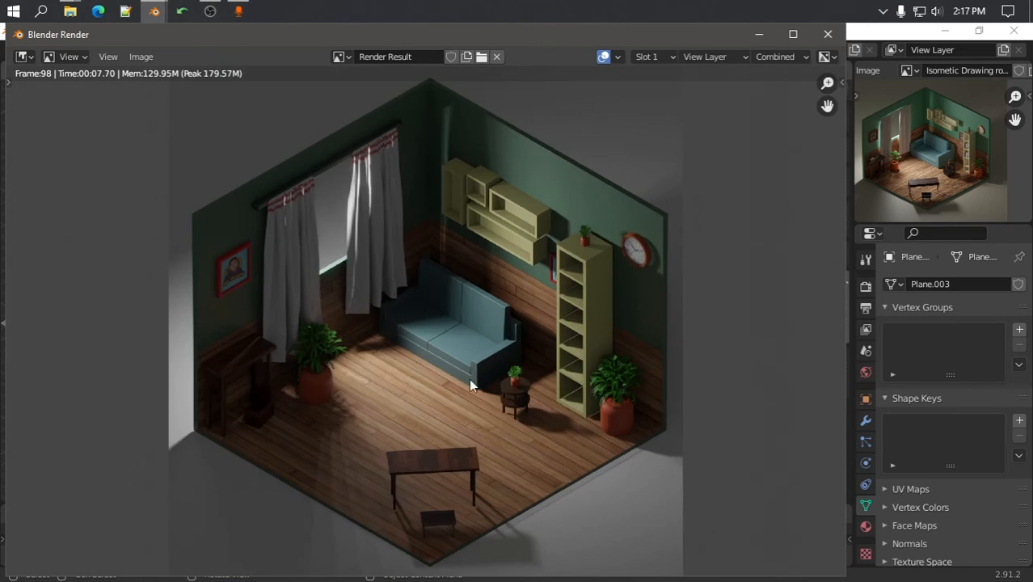
Save the render as room.png and close the render window
click(141, 57)
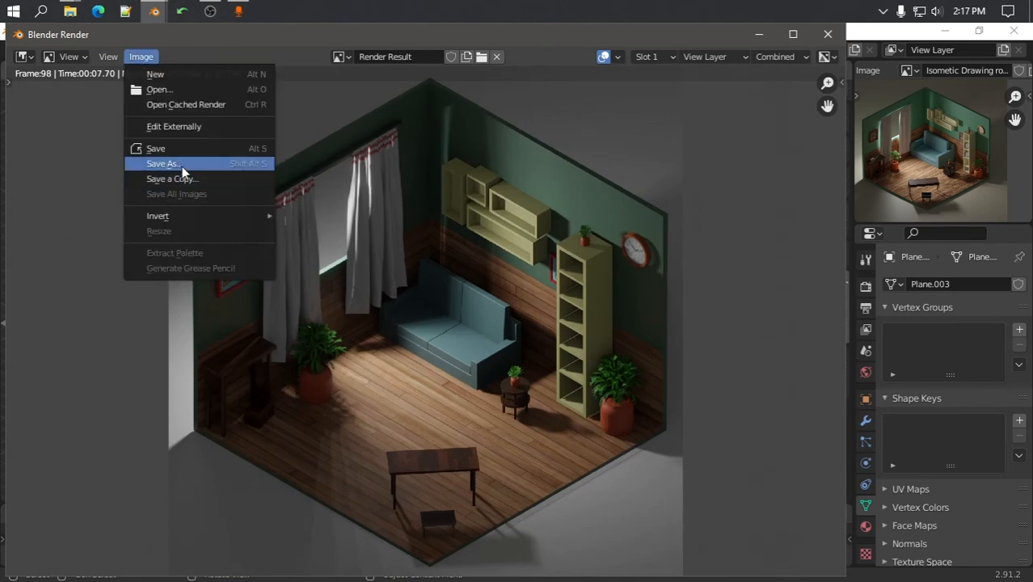
click(168, 164)
click(313, 548)
text(room)
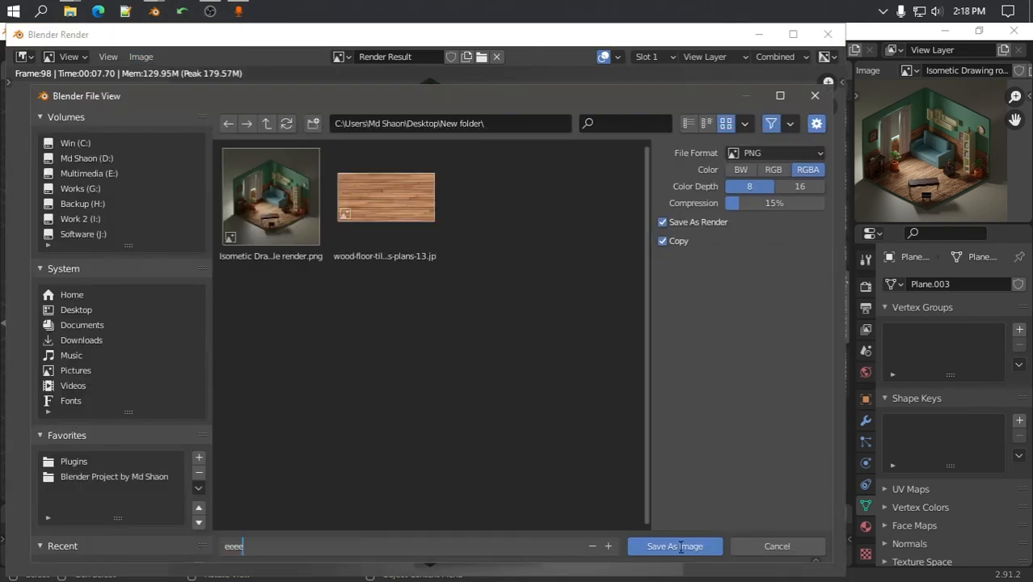
click(684, 548)
click(686, 549)
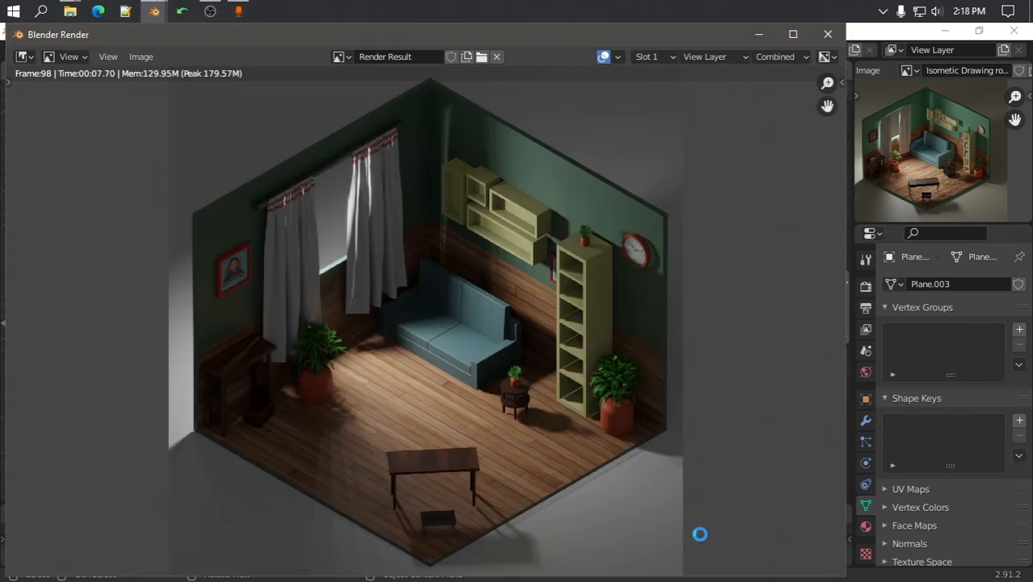
click(827, 34)
Set the render engine to Cycles with GPU Compute as the device
click(865, 287)
click(966, 284)
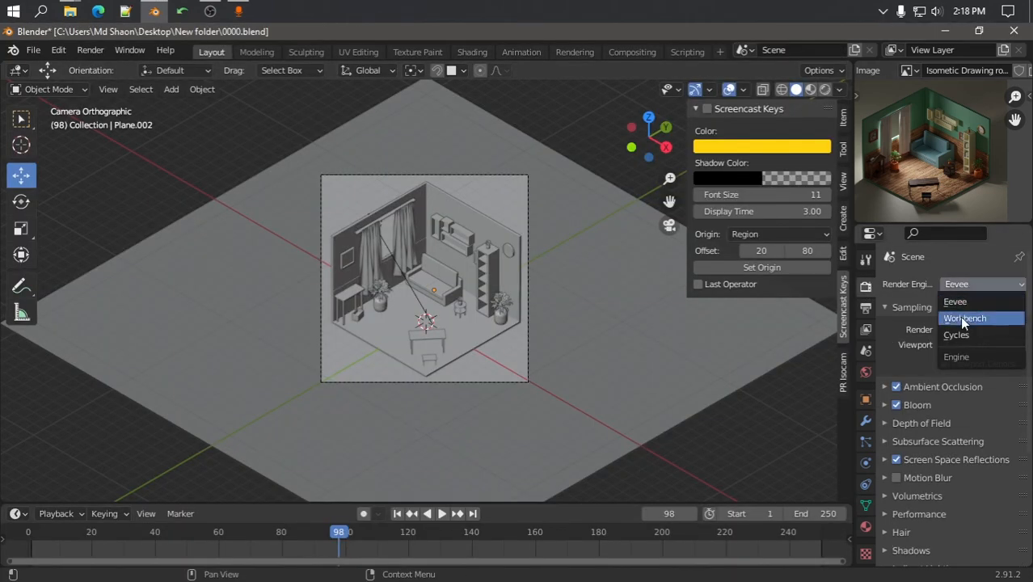
click(958, 332)
click(974, 323)
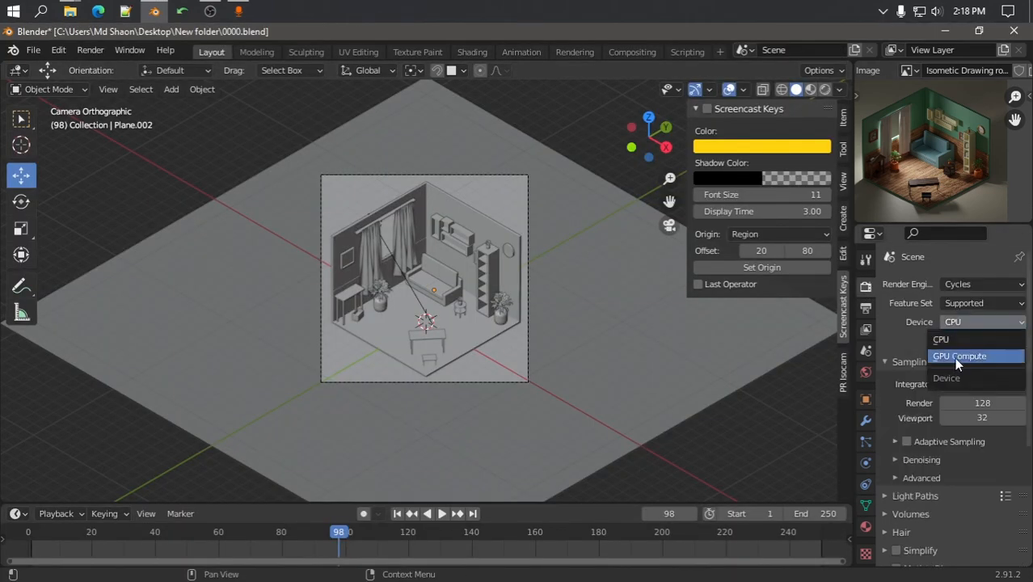
click(947, 356)
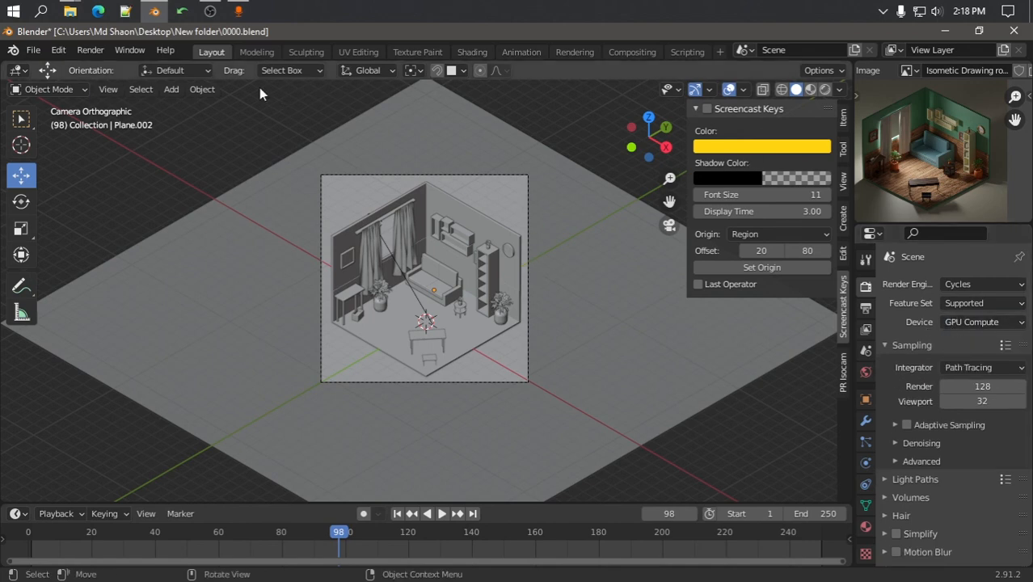
Switch the viewport to Rendered shading for a path-traced preview of the room
click(824, 89)
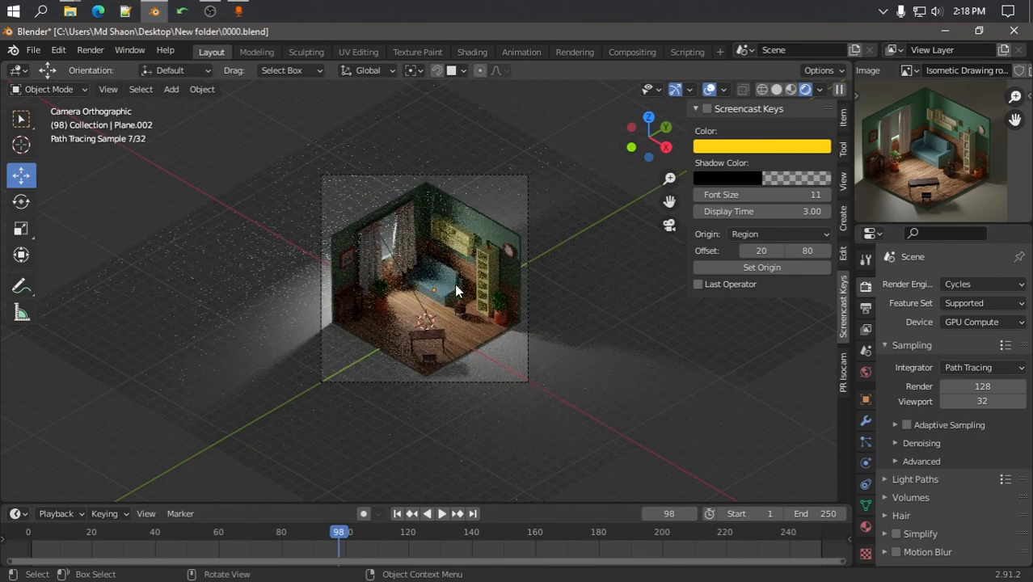
scroll(441, 275, up, 2)
scroll(442, 275, up, 1)
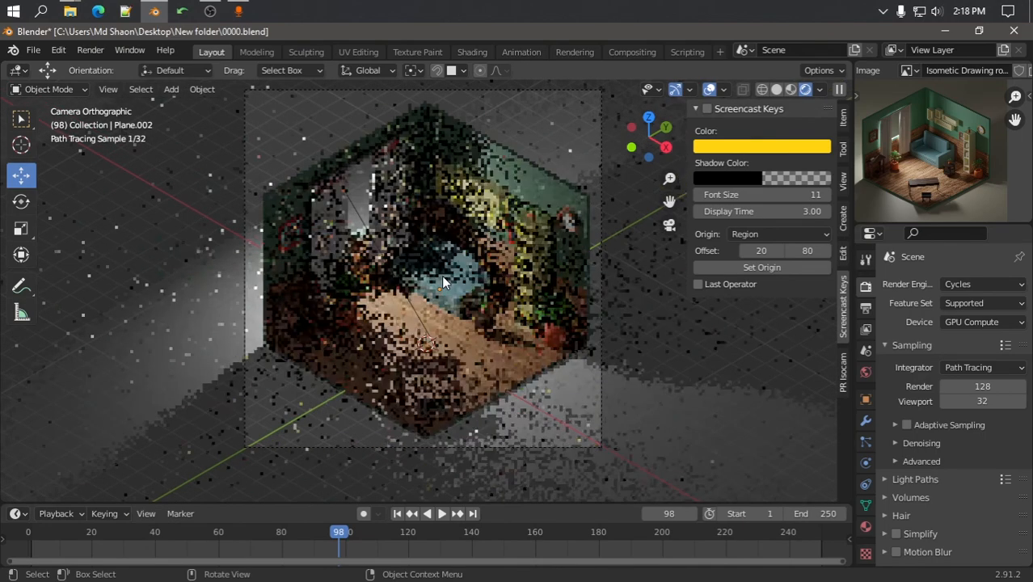